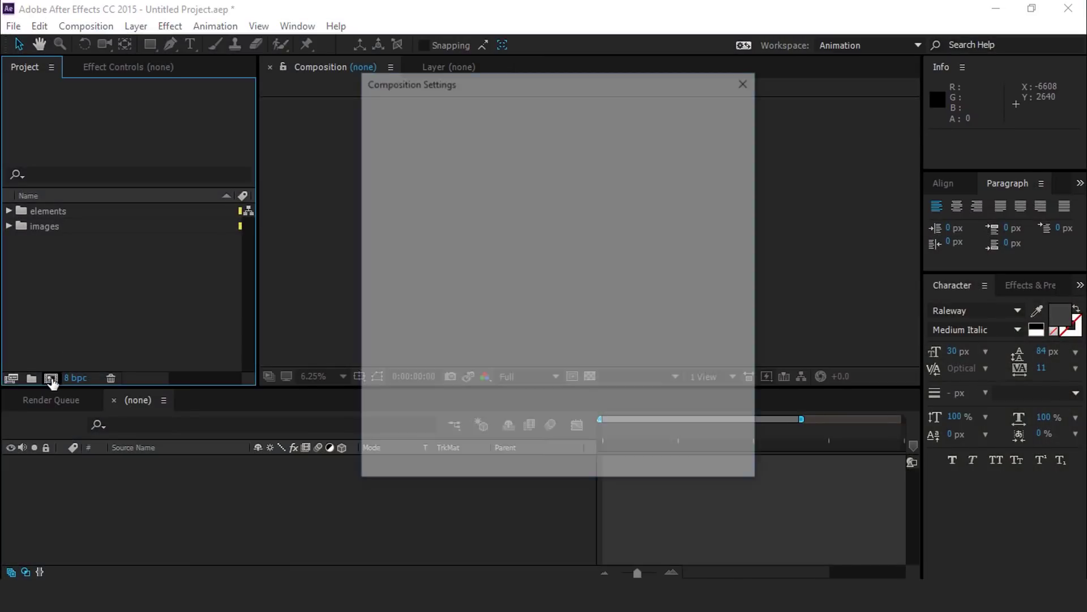
Create a composition called "main comp" at 1920 × 1080 px with a duration of 0:00:20:01.
{"action": "left_click", "coordinate": [468, 193]}
{"action": "type", "text": "1920"}
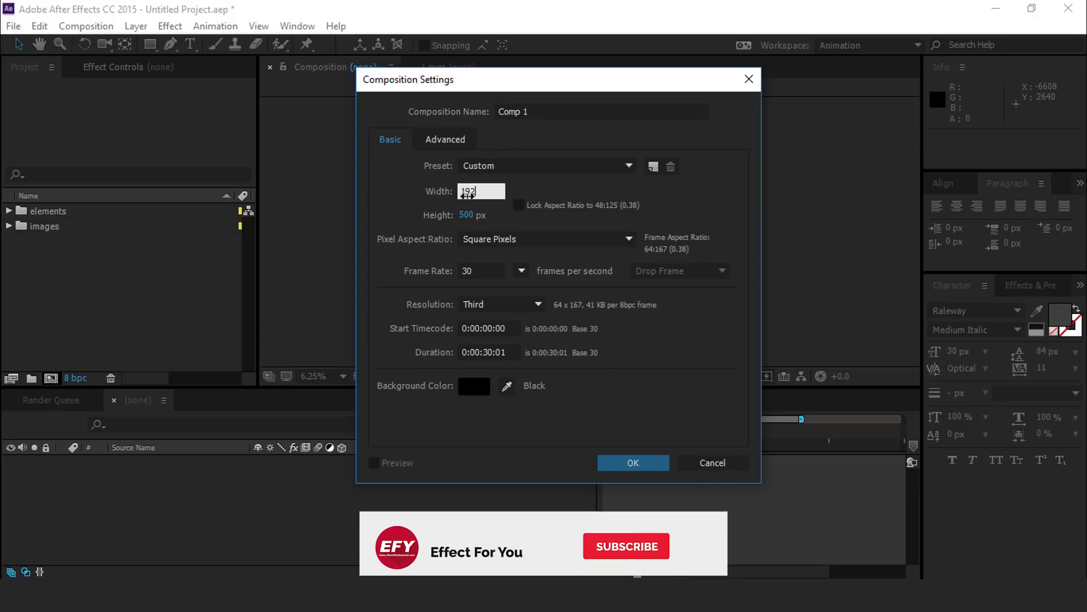
{"action": "key", "text": "Tab"}
{"action": "type", "text": "1080"}
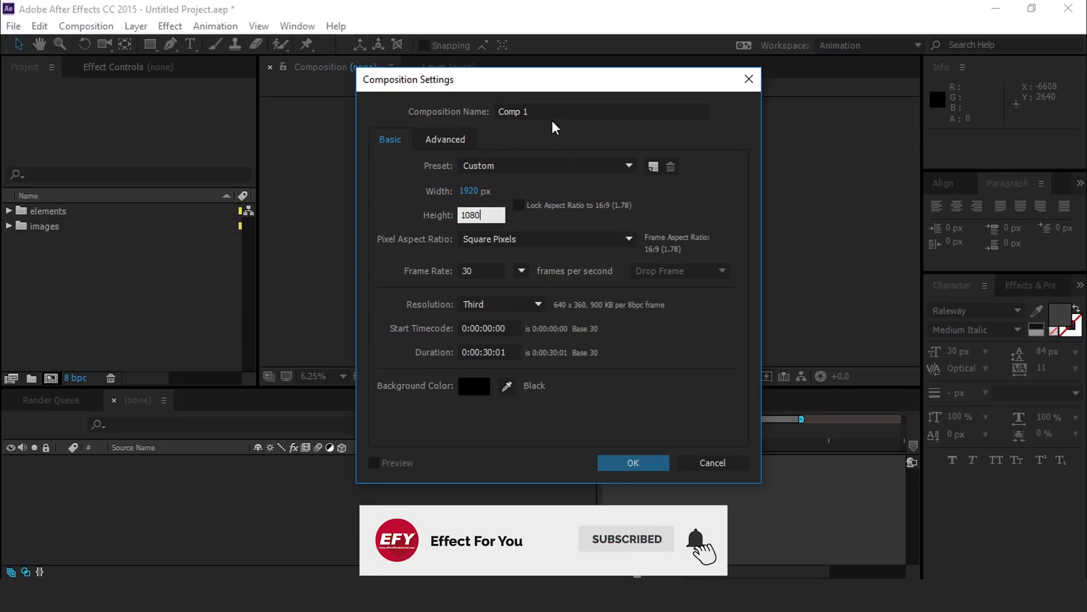
{"action": "key", "text": "Tab"}
{"action": "type", "text": "main"}
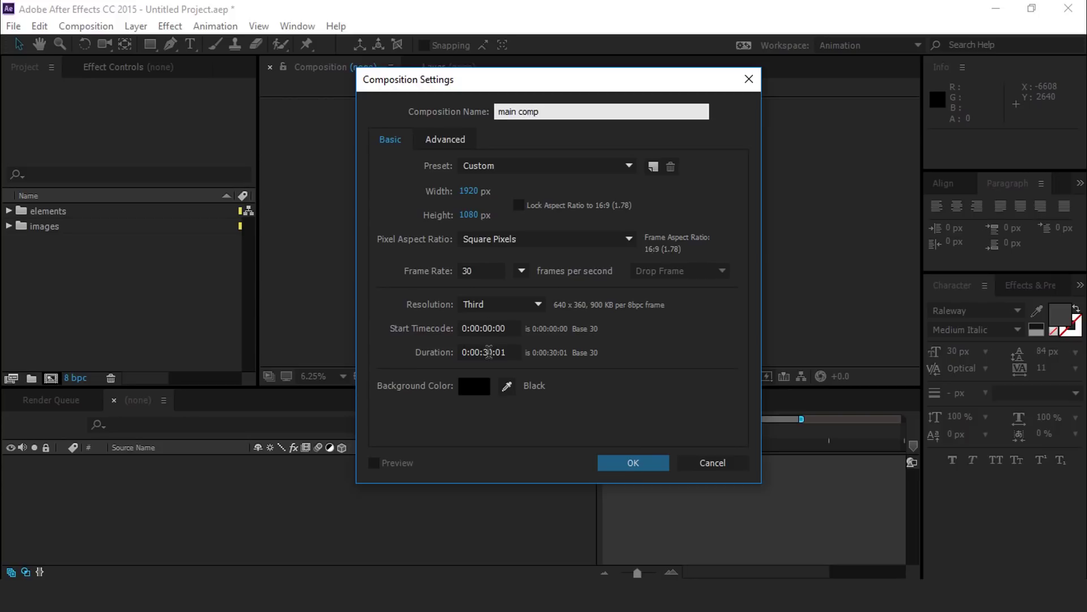
{"action": "left_click", "coordinate": [489, 353]}
{"action": "left_click", "coordinate": [643, 467]}
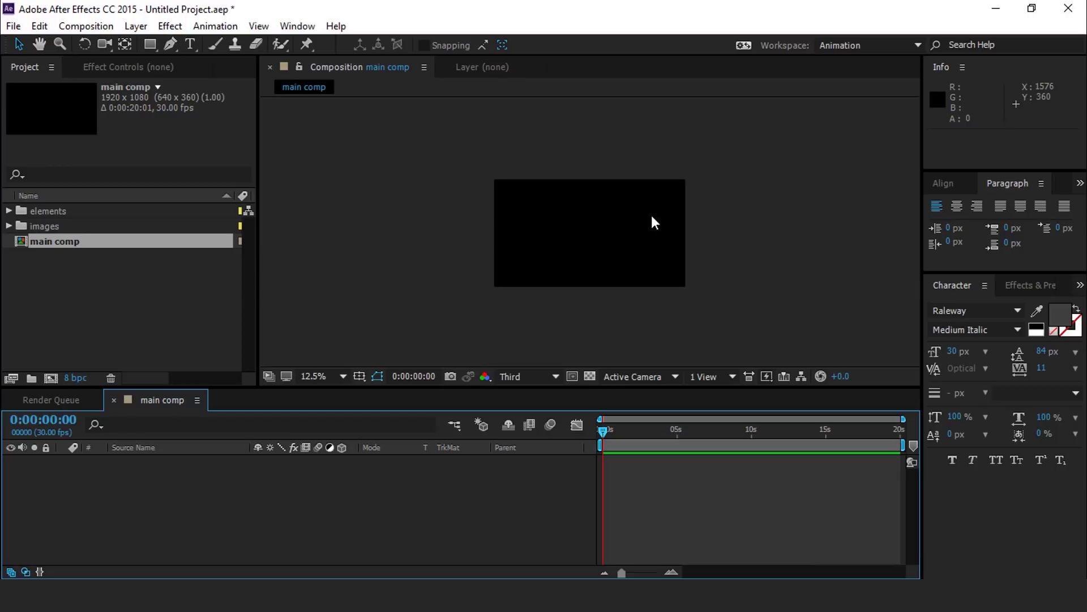
{"action": "scroll", "coordinate": [652, 217], "scroll_direction": "up", "scroll_amount": 1}
Create another composition with the same 1920 × 1080 px settings and name it scene1.
{"action": "left_click", "coordinate": [64, 305]}
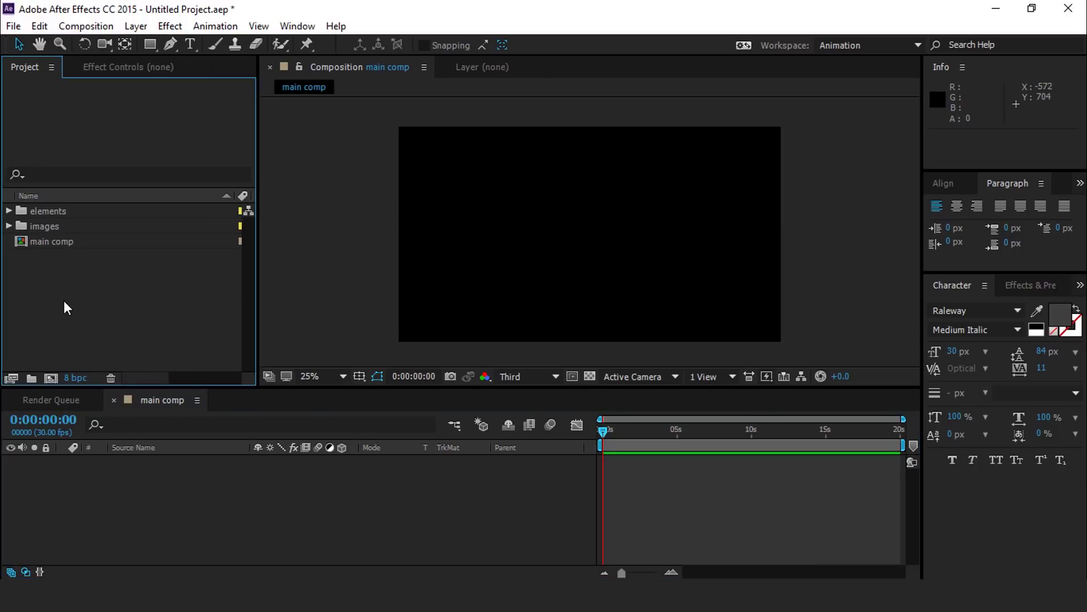
{"action": "left_click", "coordinate": [51, 378]}
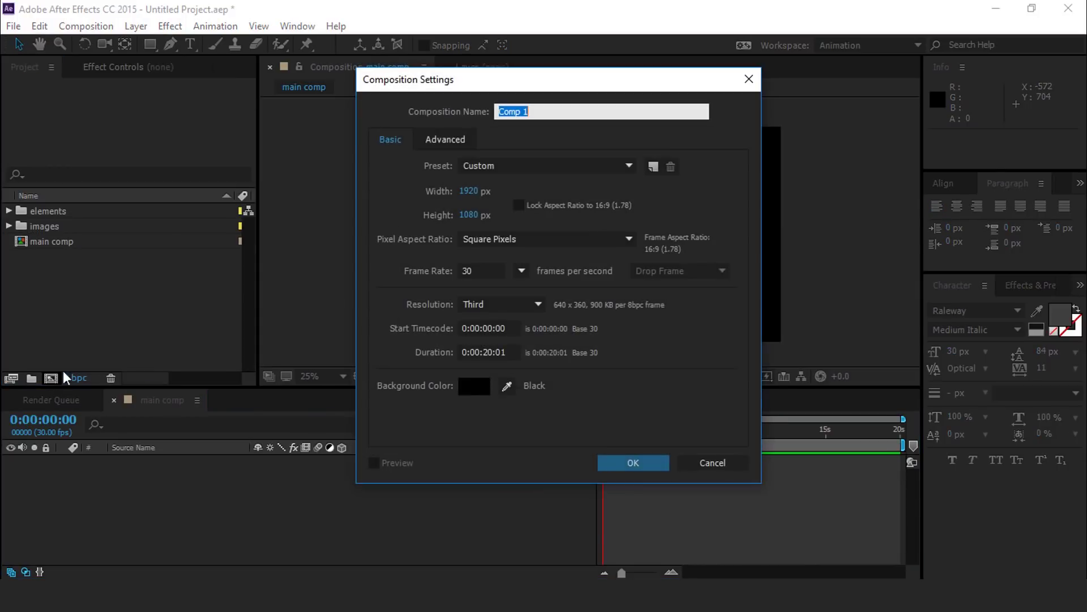
{"action": "type", "text": "scene1"}
{"action": "key", "text": "Return"}
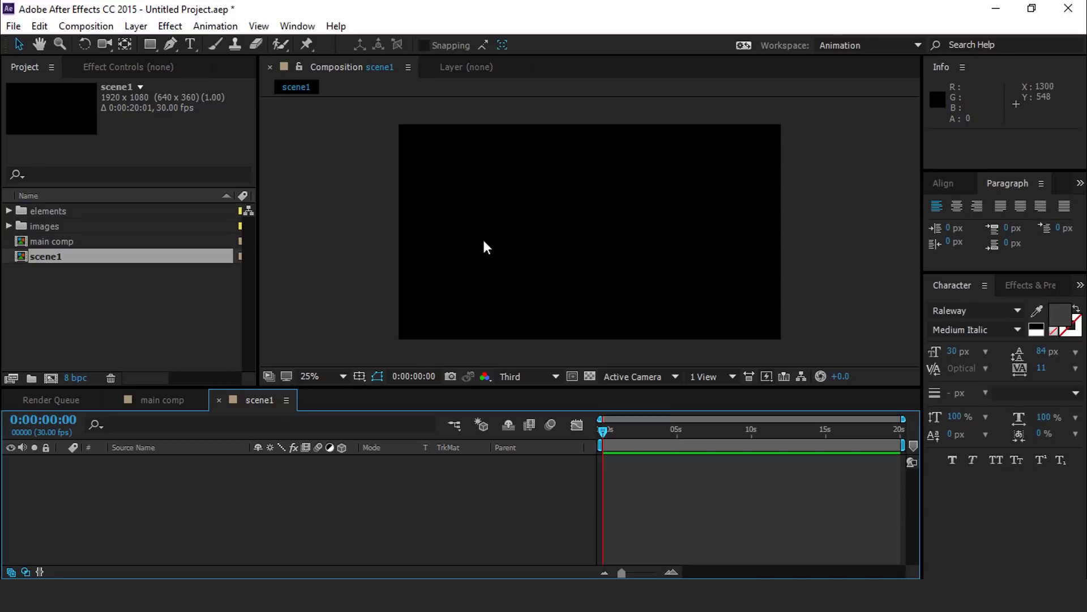
Create a square composition called frame1 with a width and height of 800 px.
{"action": "left_click", "coordinate": [107, 313]}
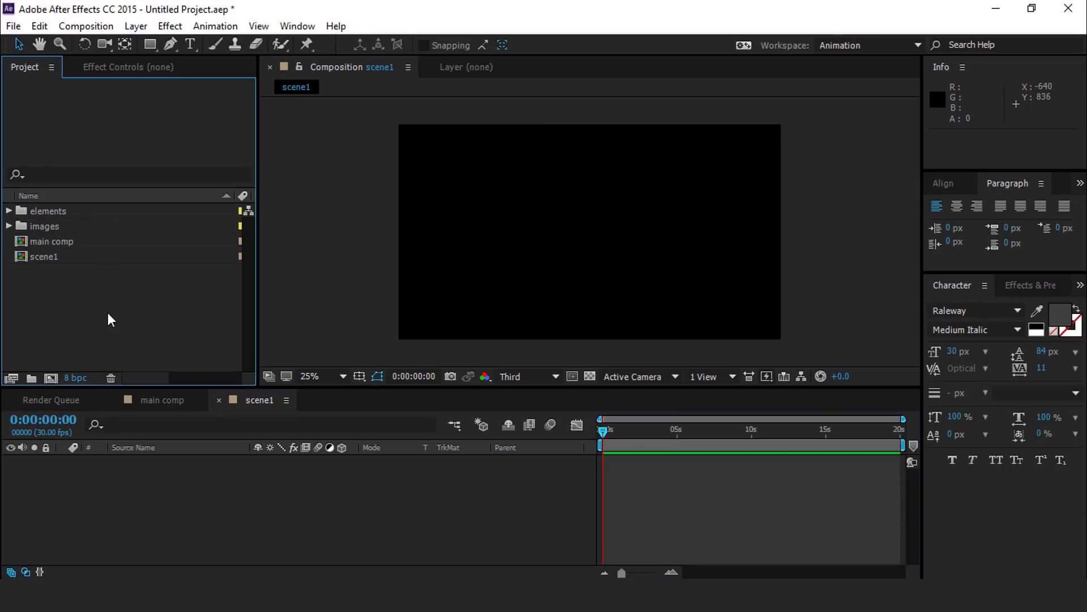
{"action": "left_click", "coordinate": [51, 378]}
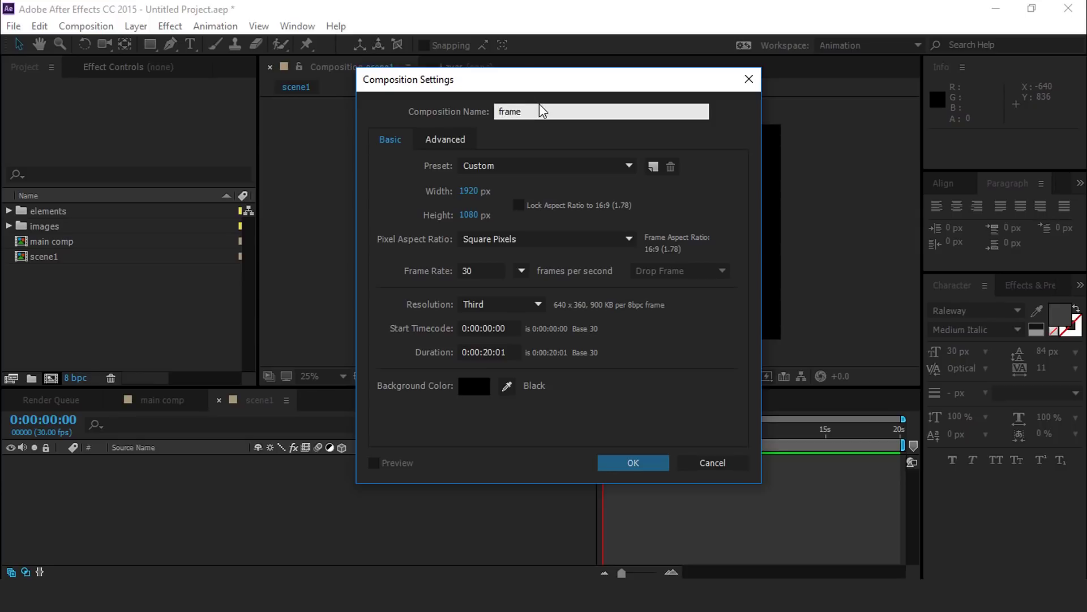
{"action": "type", "text": "frame1"}
{"action": "left_click", "coordinate": [468, 192]}
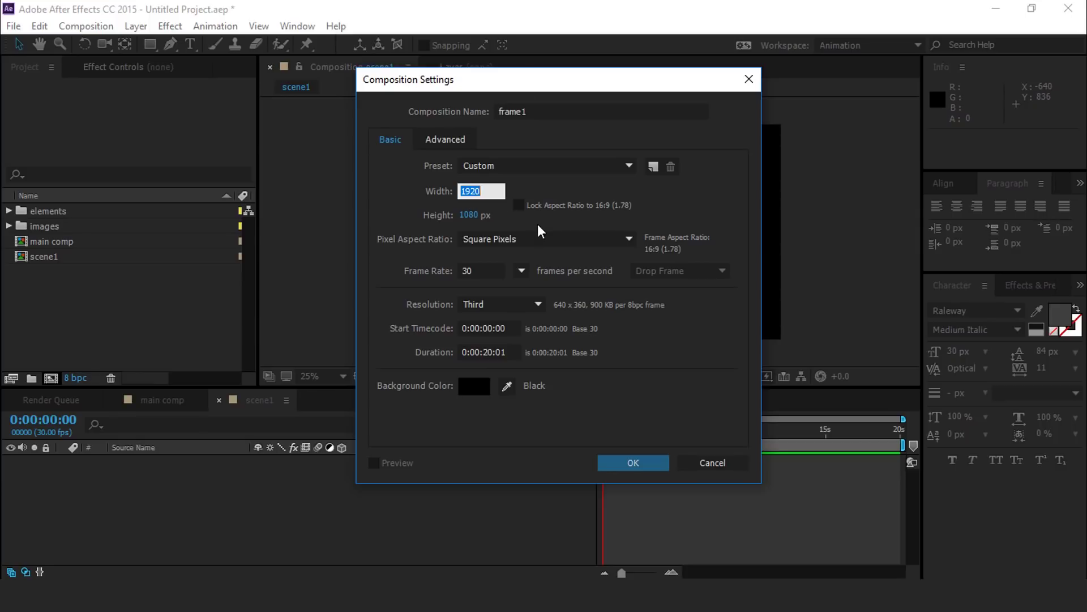
{"action": "type", "text": "800"}
{"action": "key", "text": "Tab"}
{"action": "type", "text": "80"}
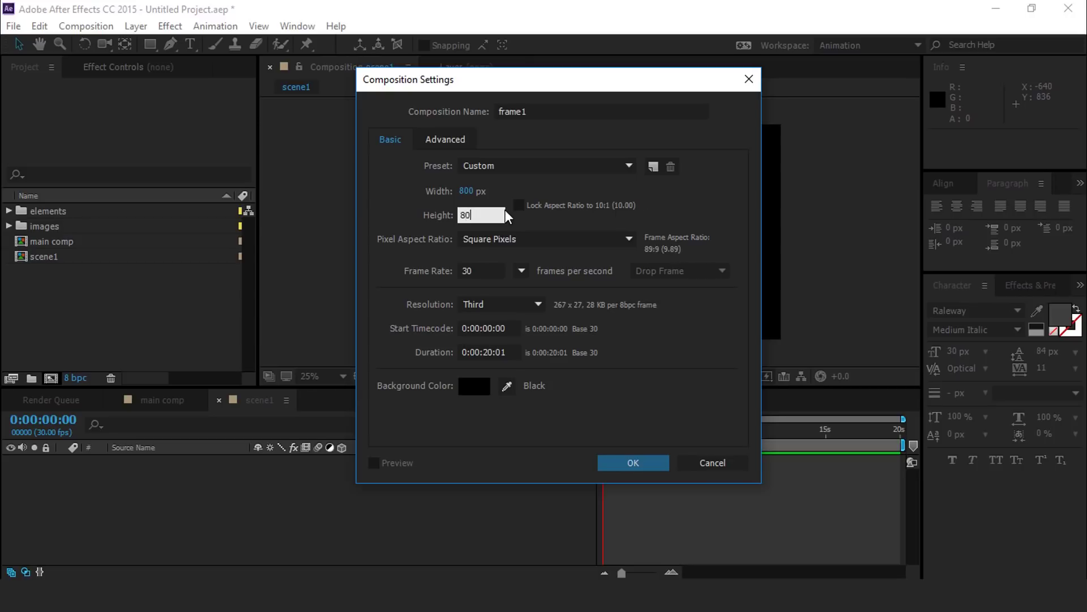
{"action": "type", "text": "0"}
{"action": "left_click", "coordinate": [639, 460]}
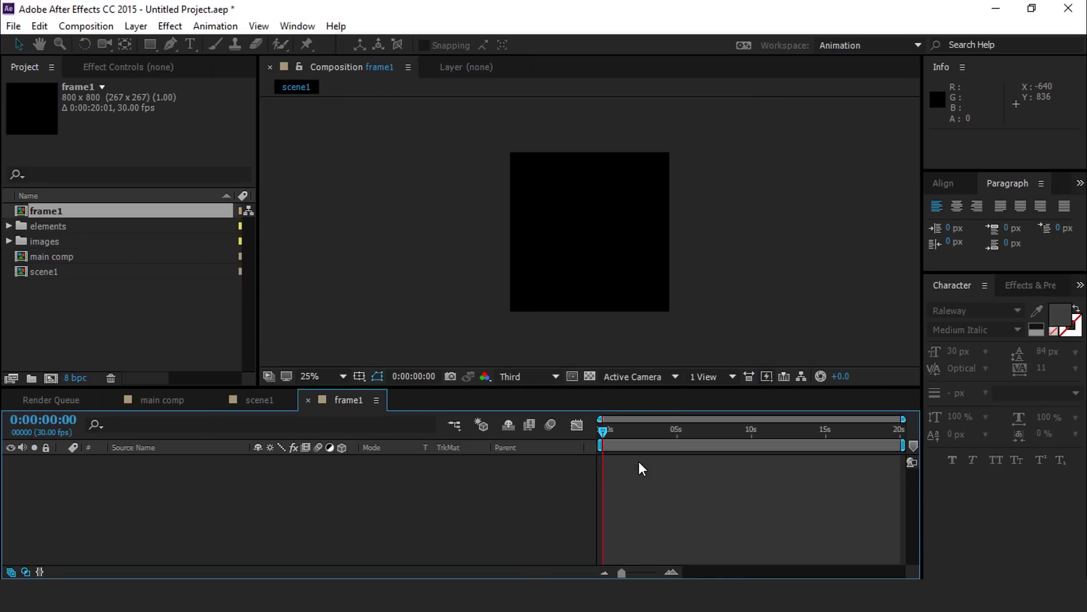
Create an 800 × 800 px composition named placeholder1.
{"action": "left_click", "coordinate": [51, 379]}
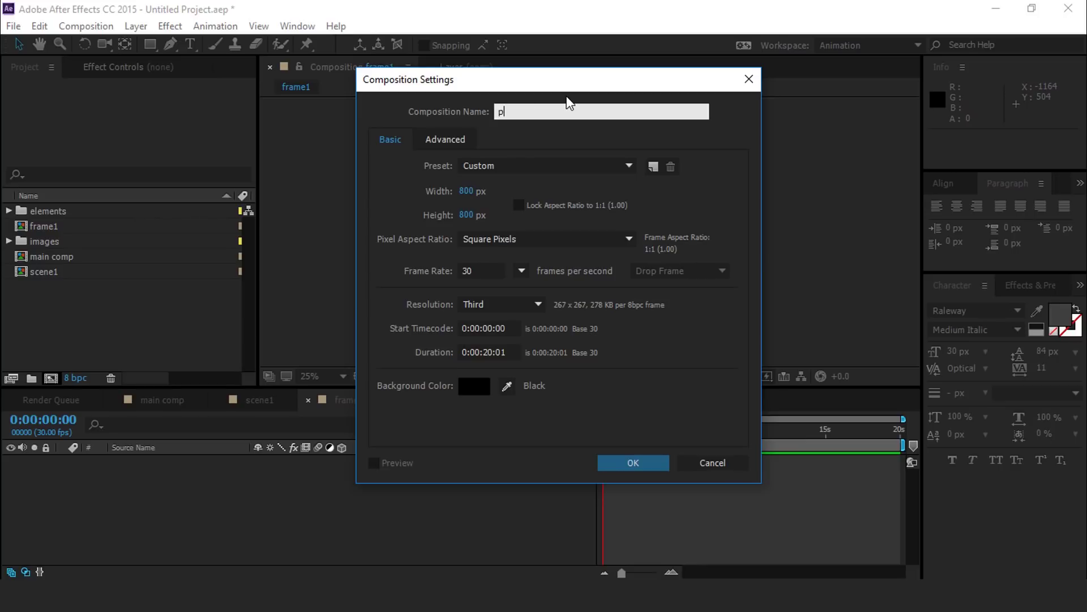
{"action": "type", "text": "placeholder1"}
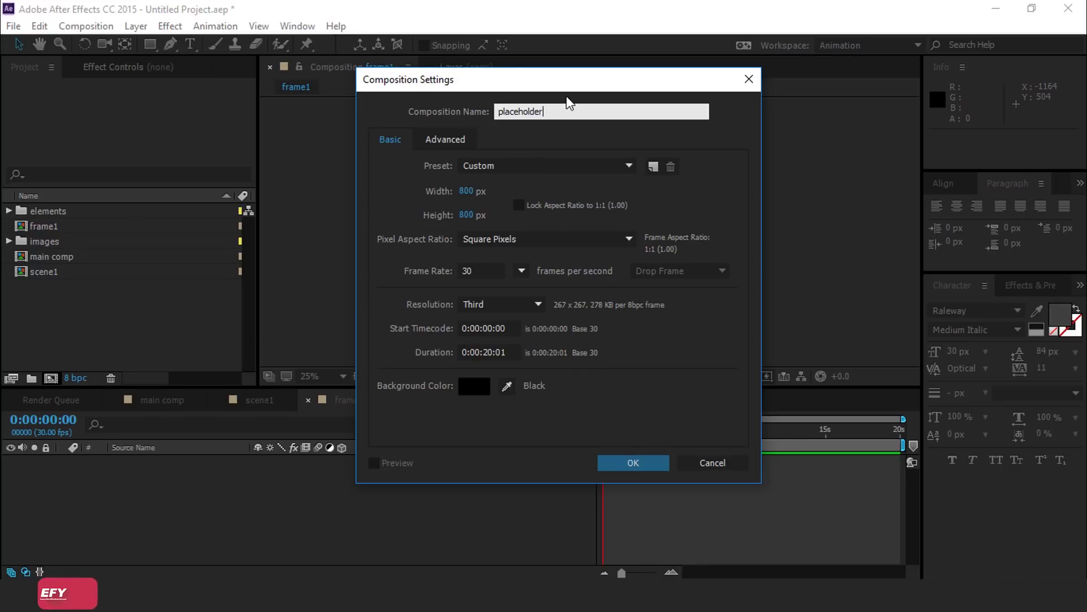
{"action": "left_click", "coordinate": [632, 462]}
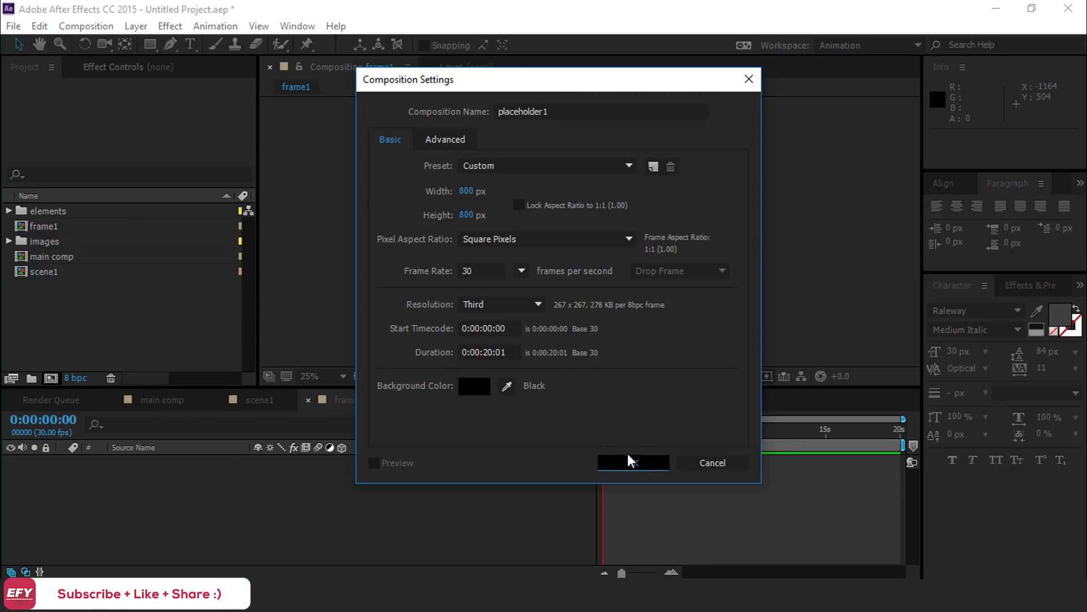
Place 01.jpg from the images folder into placeholder1 and scale it down to 24%.
{"action": "left_click", "coordinate": [9, 242]}
{"action": "left_click_drag", "start_coordinate": [78, 260], "coordinate": [237, 504]}
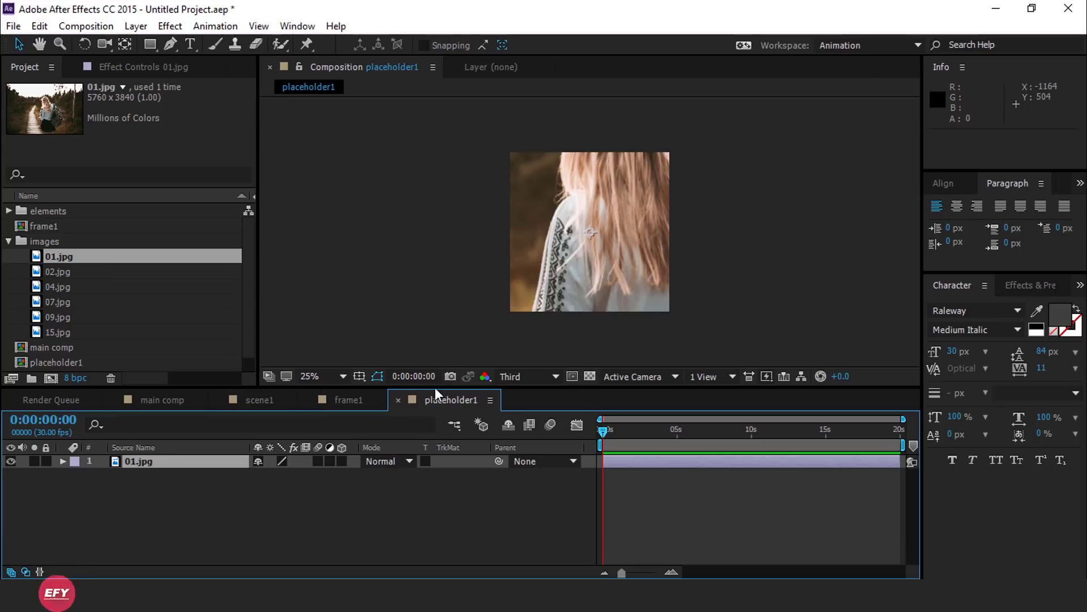
{"action": "key", "text": "comma"}
{"action": "left_click_drag", "start_coordinate": [876, 232], "coordinate": [658, 236]}
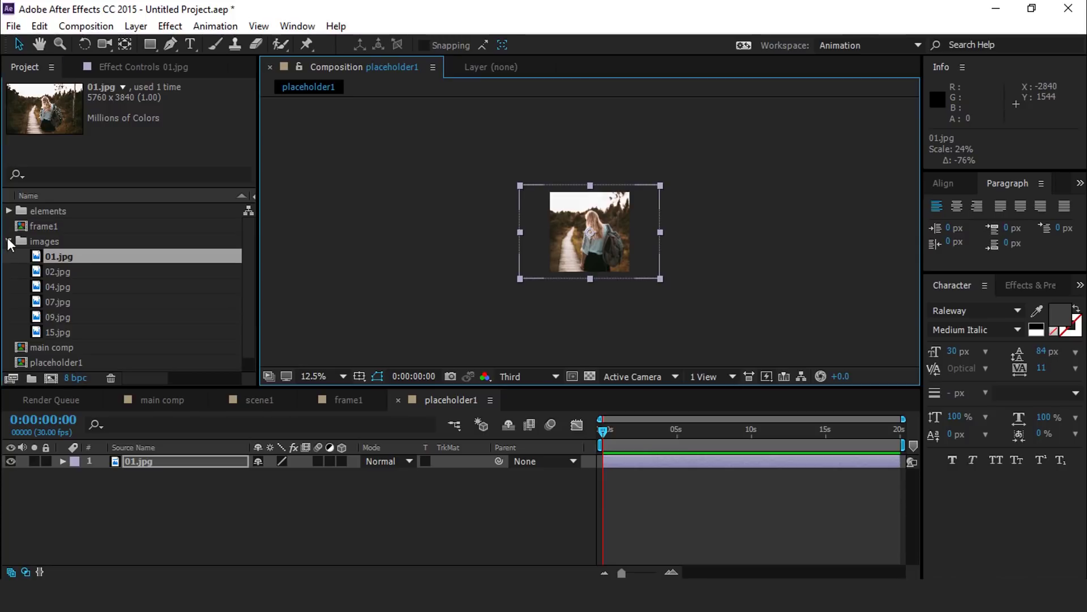
{"action": "left_click", "coordinate": [9, 241]}
{"action": "left_click", "coordinate": [170, 504]}
{"action": "scroll", "coordinate": [619, 249], "scroll_direction": "up", "scroll_amount": 1}
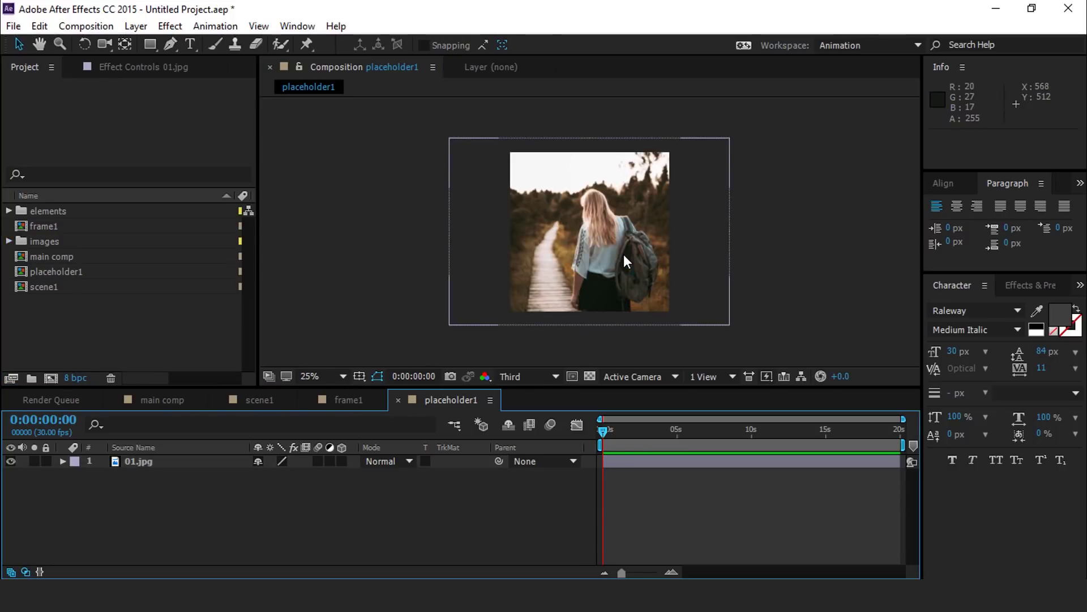
Close the placeholder1 timeline and add the placeholder1 composition as a layer in frame1.
{"action": "left_click", "coordinate": [398, 400]}
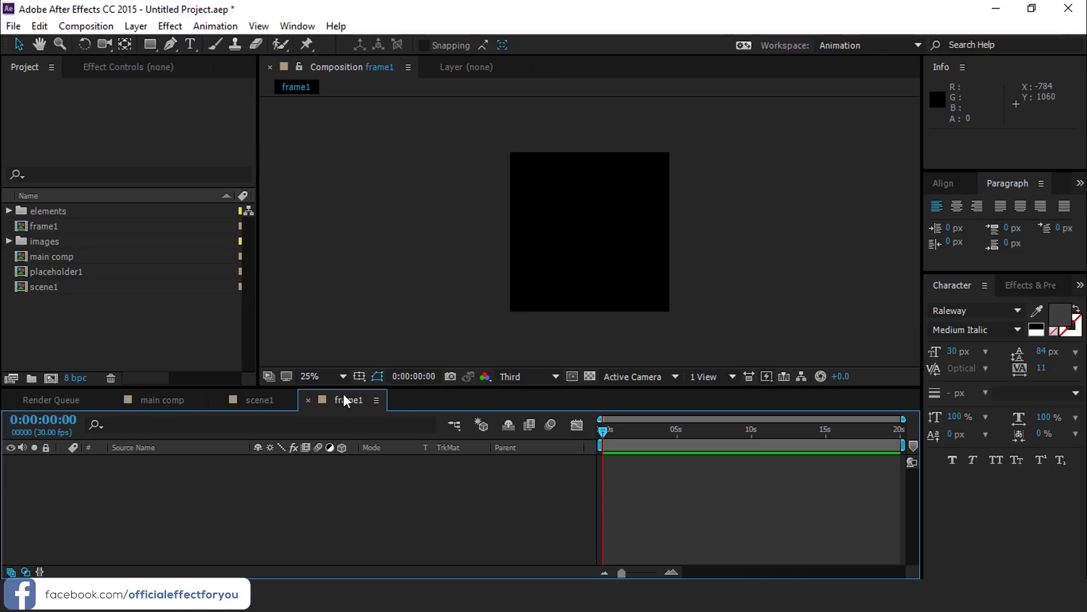
{"action": "left_click", "coordinate": [30, 272]}
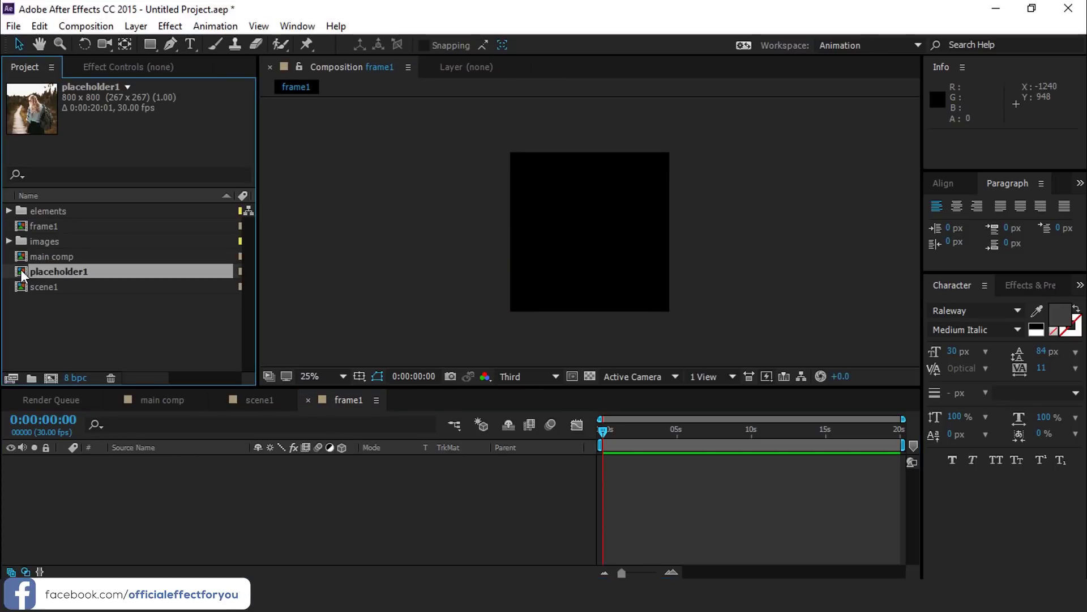
{"action": "left_click_drag", "start_coordinate": [18, 271], "coordinate": [145, 488]}
{"action": "scroll", "coordinate": [651, 233], "scroll_direction": "up", "scroll_amount": 1}
{"action": "scroll", "coordinate": [651, 232], "scroll_direction": "down", "scroll_amount": 1}
{"action": "left_click", "coordinate": [268, 502]}
Place Frame.png from the elements folder above the placeholder1 layer in frame1 and scale it to 76%.
{"action": "left_click", "coordinate": [114, 312]}
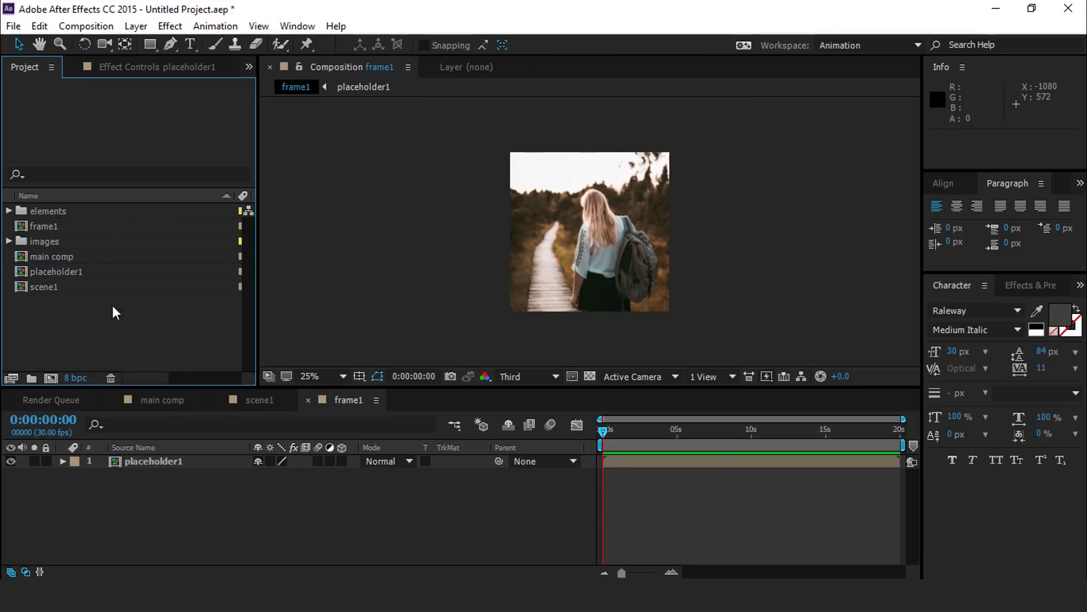
{"action": "left_click", "coordinate": [10, 211]}
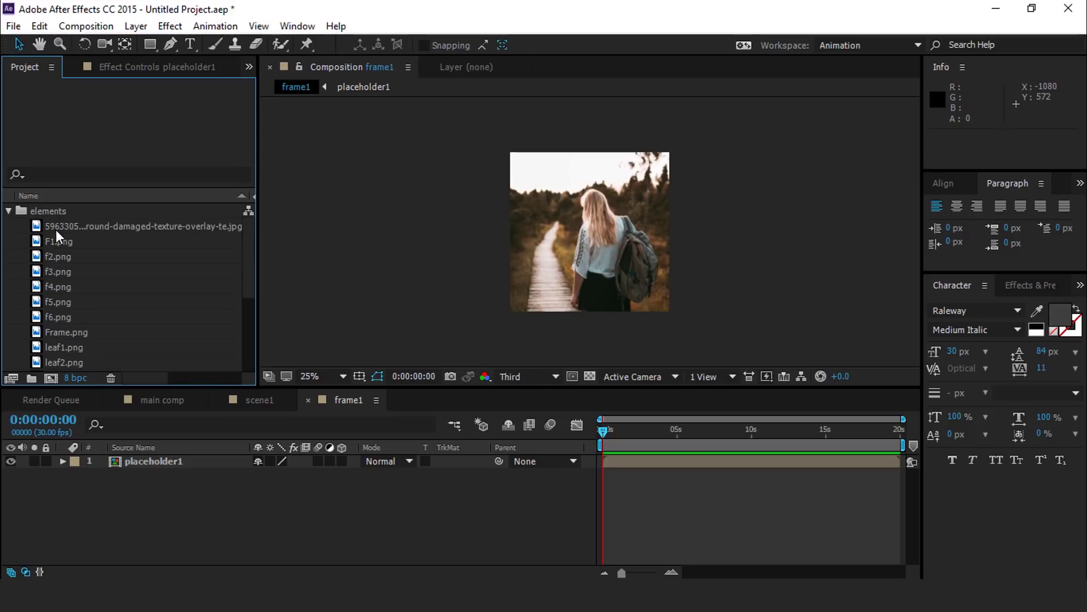
{"action": "left_click", "coordinate": [89, 230]}
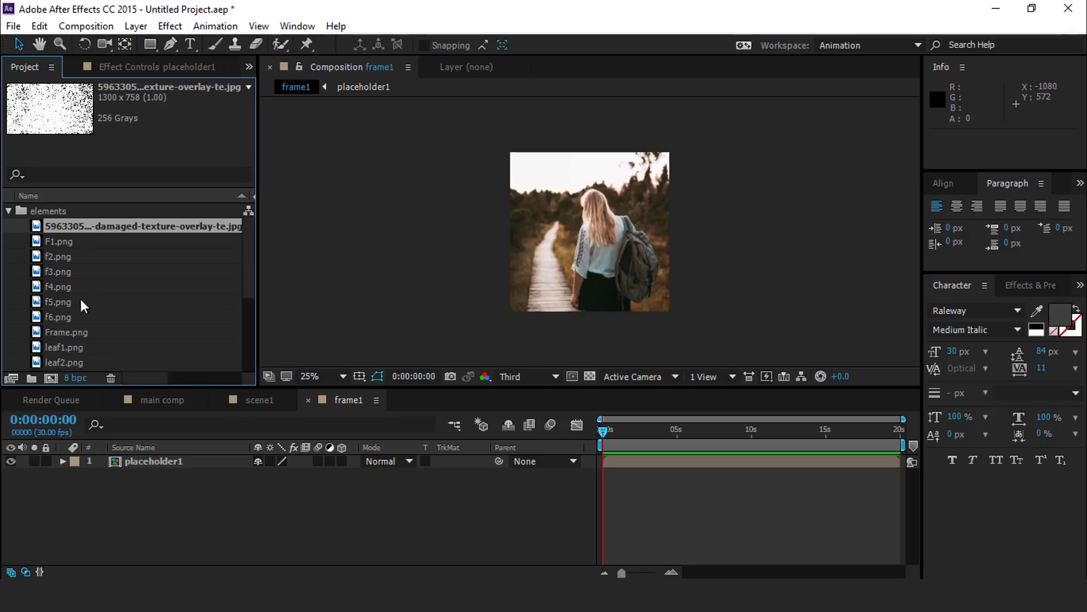
{"action": "left_click", "coordinate": [46, 333]}
{"action": "left_click_drag", "start_coordinate": [58, 335], "coordinate": [171, 460]}
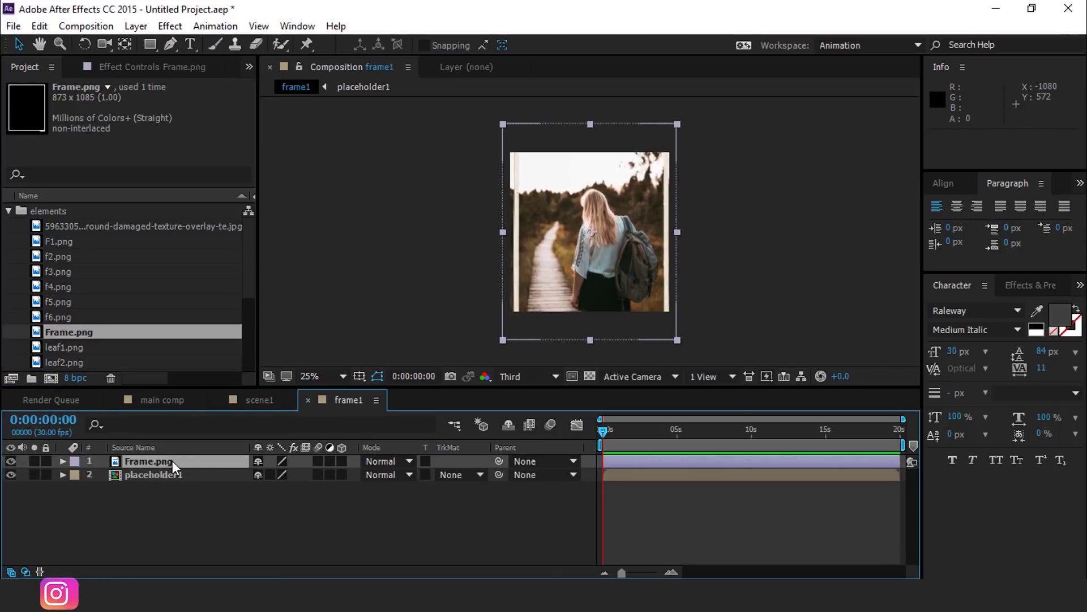
{"action": "left_click_drag", "start_coordinate": [678, 340], "coordinate": [665, 314]}
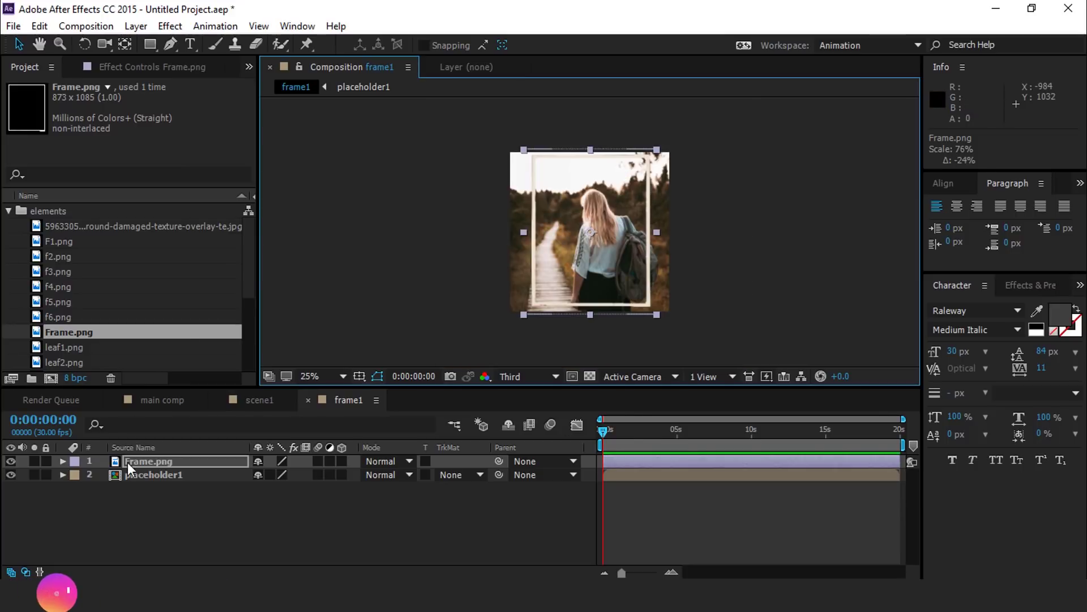
Apply the Tint effect to the Frame.png layer.
{"action": "left_click", "coordinate": [160, 462]}
{"action": "key", "text": "ctrl+space"}
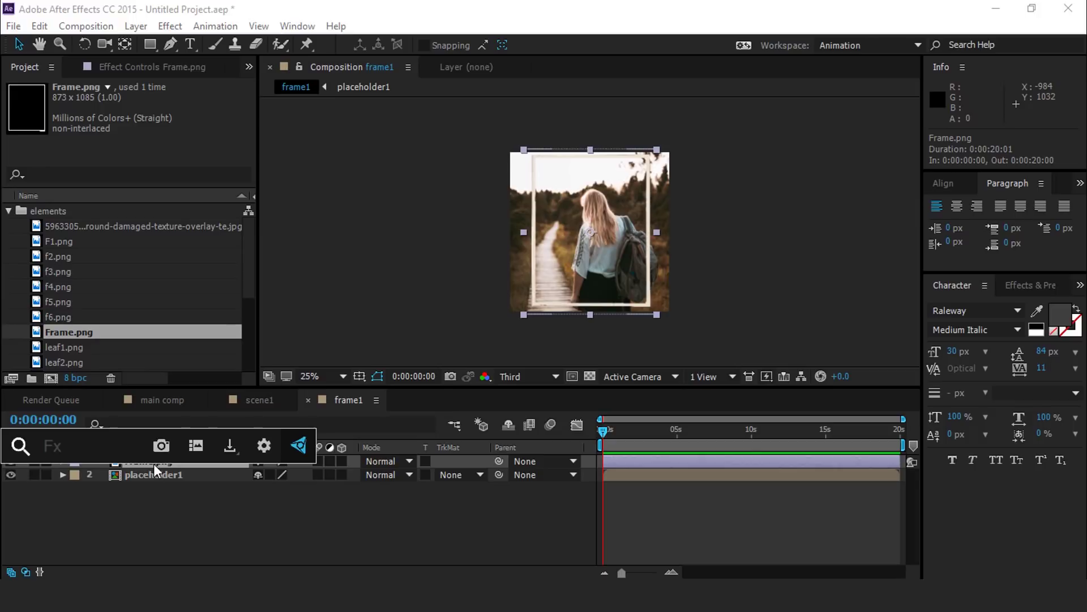
{"action": "type", "text": "tint"}
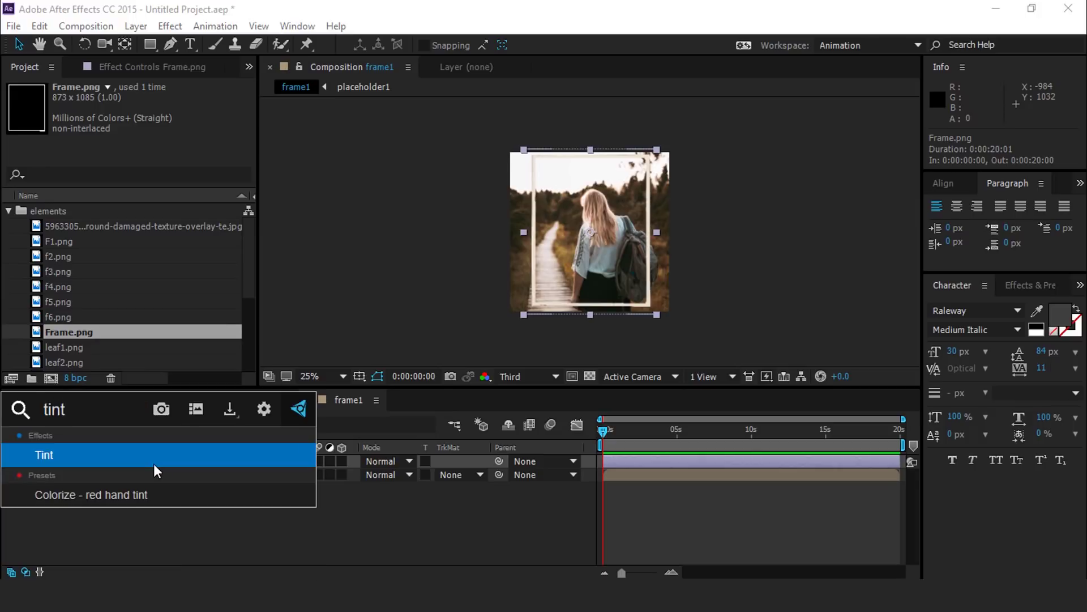
{"action": "left_click", "coordinate": [62, 453]}
{"action": "key", "text": "period"}
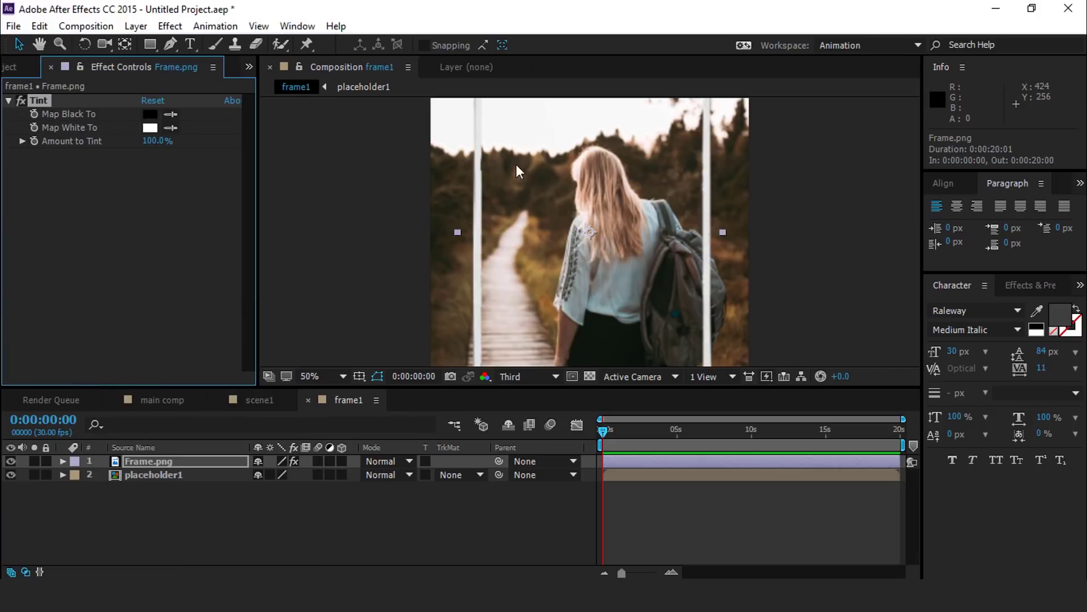
Set the Tint effect's Map White To colour to a light orange.
{"action": "left_click", "coordinate": [152, 128]}
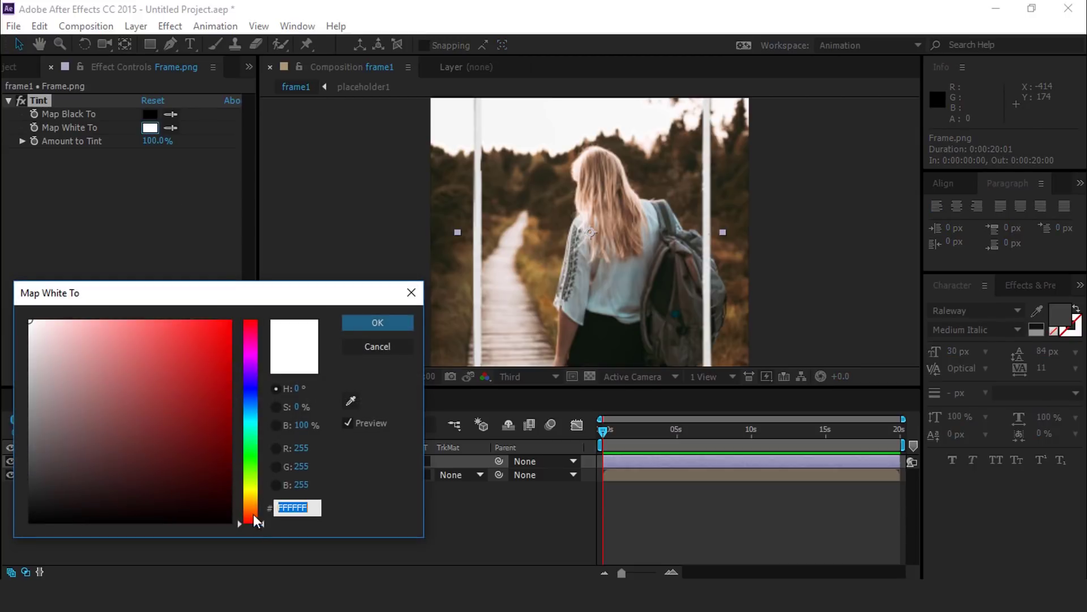
{"action": "left_click_drag", "start_coordinate": [259, 526], "coordinate": [260, 511]}
{"action": "mouse_move", "coordinate": [129, 364]}
{"action": "left_mouse_down"}
{"action": "mouse_move", "coordinate": [87, 323]}
{"action": "mouse_move", "coordinate": [129, 332]}
{"action": "mouse_move", "coordinate": [122, 323]}
{"action": "left_mouse_up"}
{"action": "left_click_drag", "start_coordinate": [262, 512], "coordinate": [263, 508]}
{"action": "left_click", "coordinate": [143, 320]}
{"action": "key", "text": "Return"}
Set the Tint effect's Map Black To colour to a dark brown.
{"action": "left_click", "coordinate": [149, 112]}
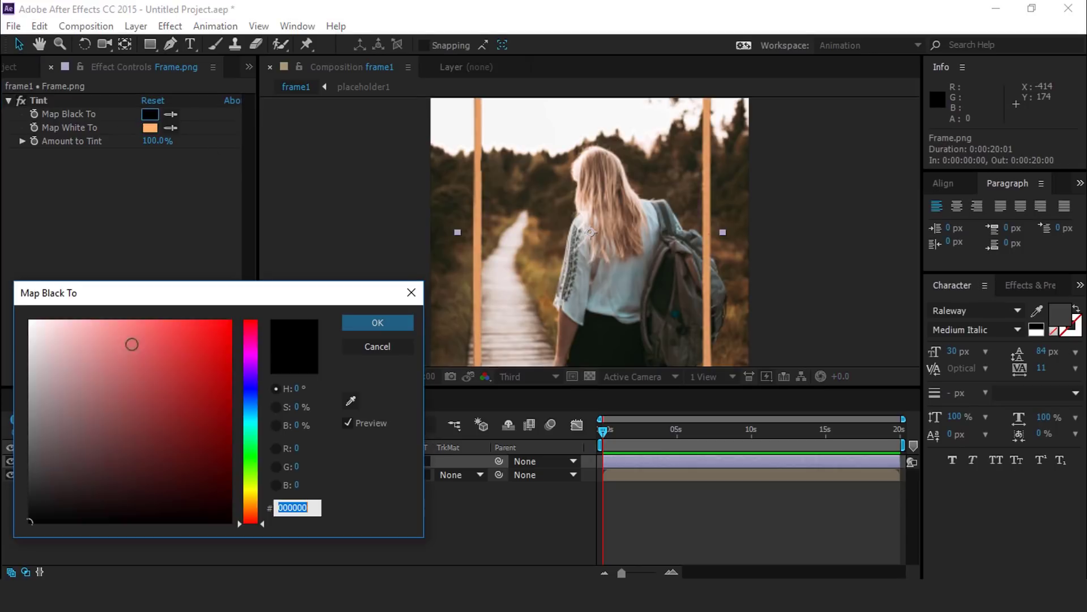
{"action": "left_click_drag", "start_coordinate": [260, 525], "coordinate": [261, 508]}
{"action": "mouse_move", "coordinate": [153, 340]}
{"action": "left_mouse_down"}
{"action": "mouse_move", "coordinate": [218, 466]}
{"action": "mouse_move", "coordinate": [229, 444]}
{"action": "left_mouse_up"}
{"action": "left_click", "coordinate": [378, 323]}
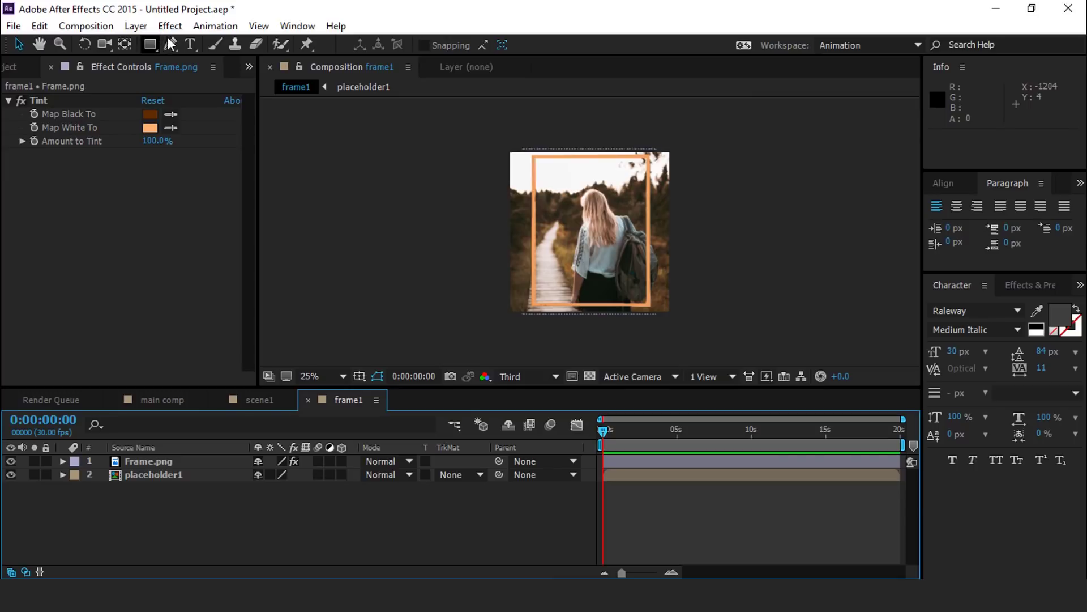
Draw a white-filled rectangle shape about 582 × 744 px that covers the opening of the orange frame in frame1.
{"action": "key", "text": "period"}
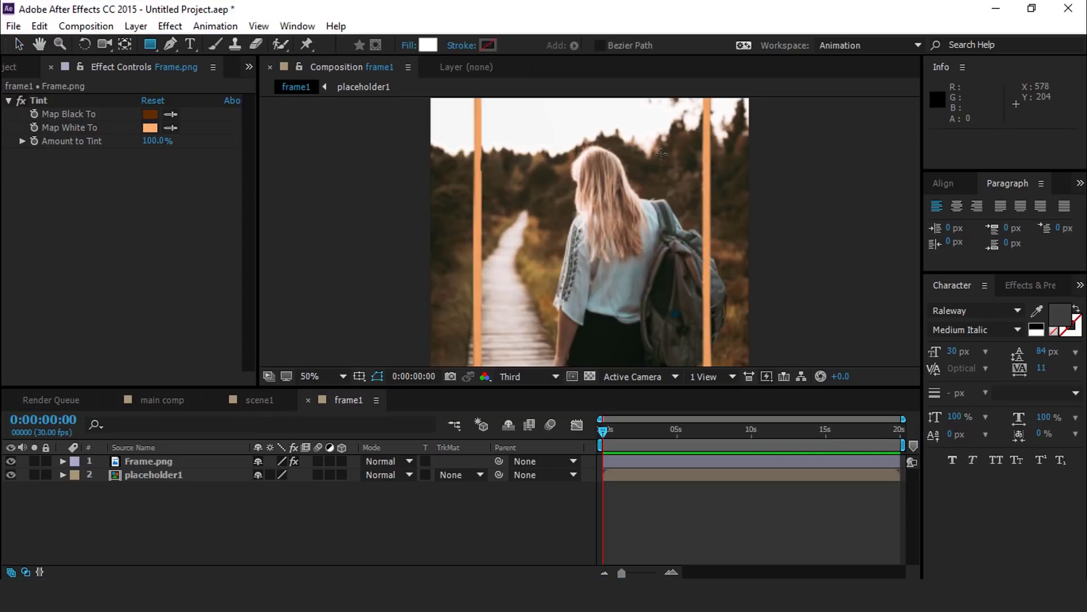
{"action": "left_click_drag", "start_coordinate": [478, 168], "coordinate": [453, 193]}
{"action": "key", "text": "q"}
{"action": "left_click_drag", "start_coordinate": [493, 387], "coordinate": [492, 445]}
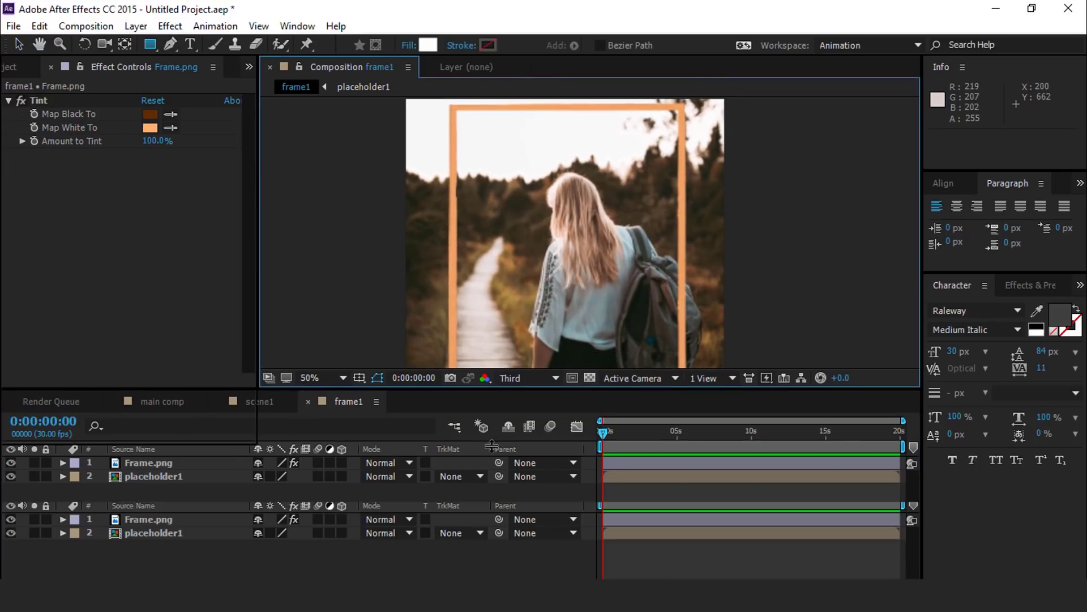
{"action": "left_click_drag", "start_coordinate": [479, 215], "coordinate": [482, 203]}
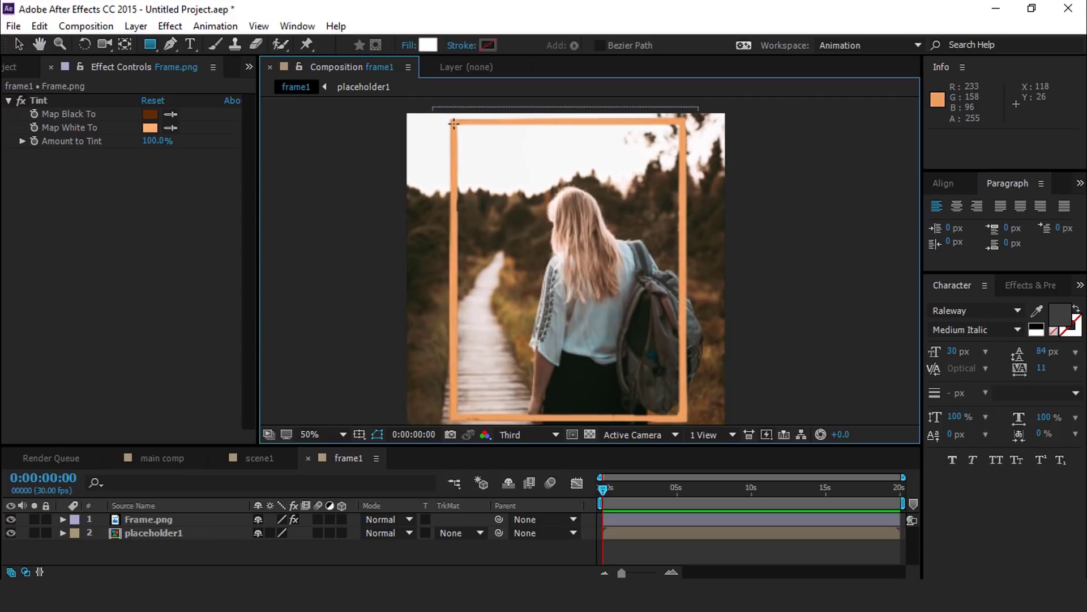
{"action": "mouse_move", "coordinate": [454, 122]}
{"action": "left_mouse_down"}
{"action": "mouse_move", "coordinate": [519, 330]}
{"action": "mouse_move", "coordinate": [658, 387]}
{"action": "mouse_move", "coordinate": [685, 420]}
{"action": "left_mouse_up"}
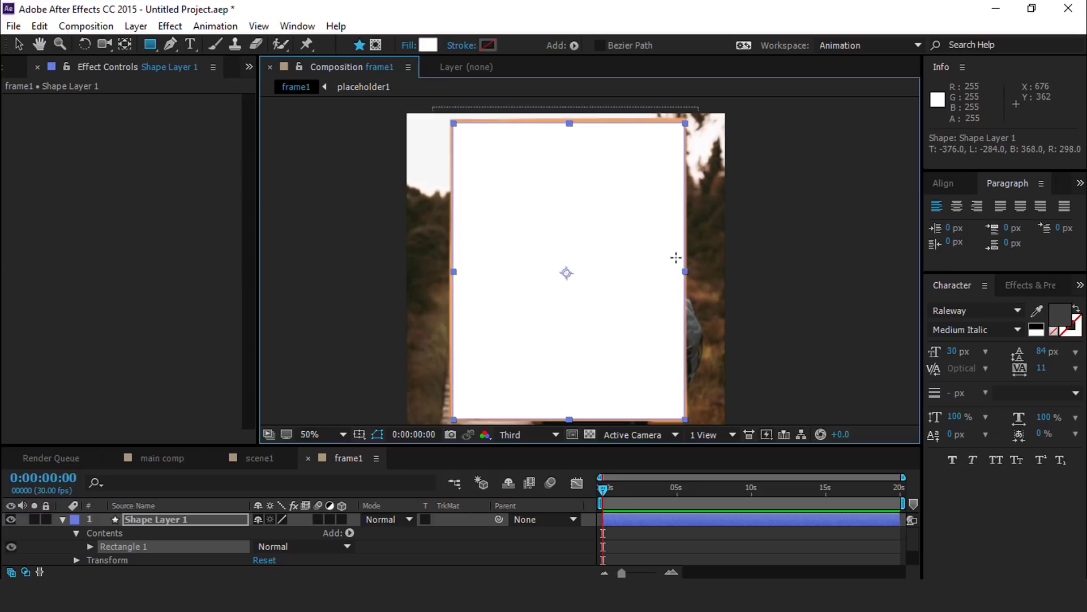
Move Shape Layer 1 below Frame.png in frame1's layer stack so it sits directly above placeholder1.
{"action": "key", "text": "comma"}
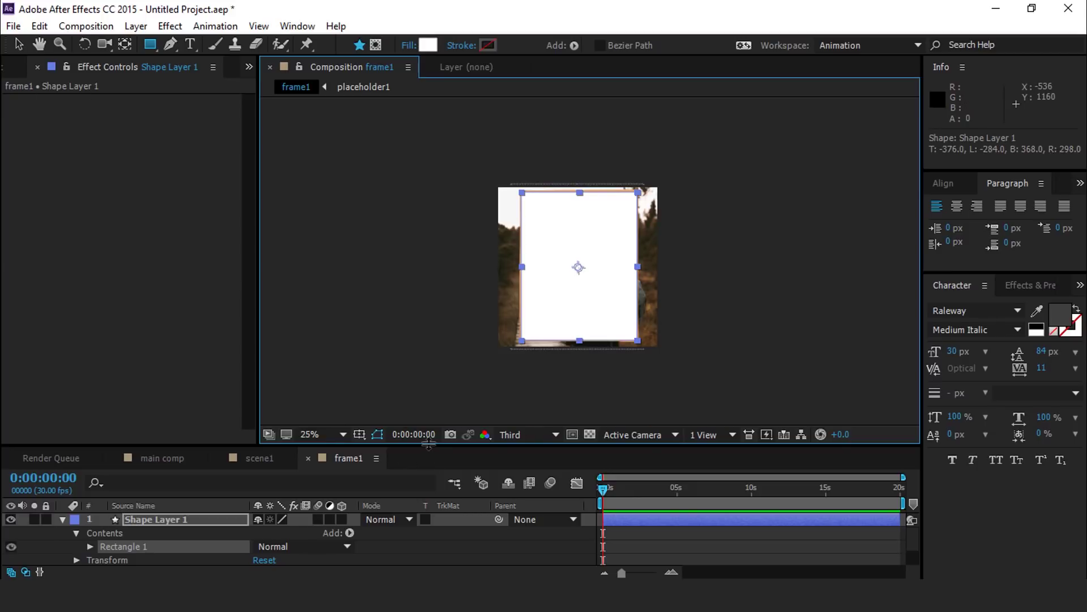
{"action": "left_click_drag", "start_coordinate": [428, 446], "coordinate": [429, 382]}
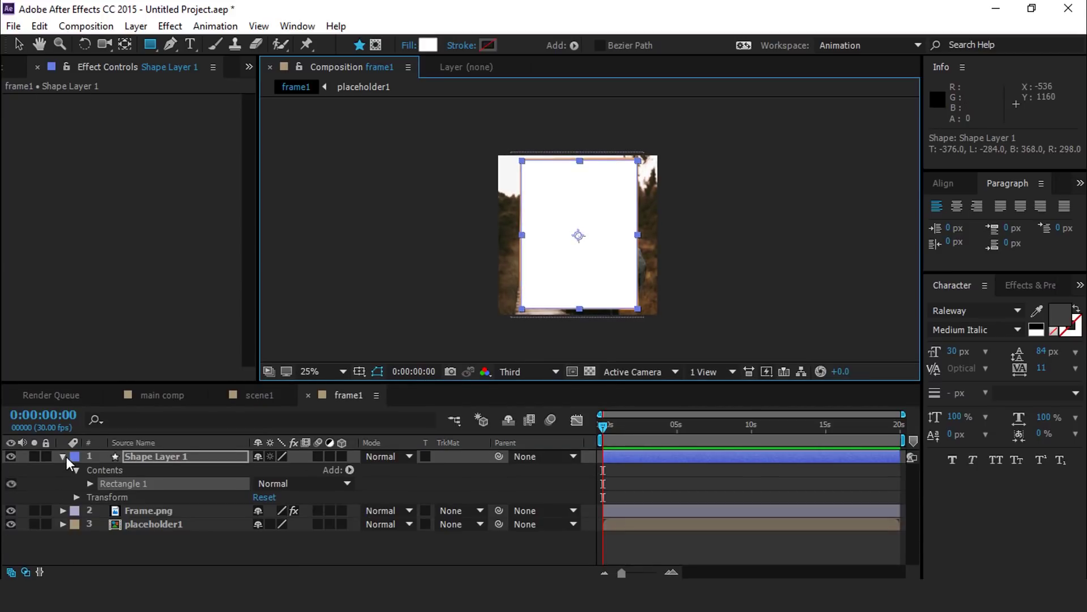
{"action": "left_click", "coordinate": [64, 457]}
{"action": "left_click_drag", "start_coordinate": [158, 457], "coordinate": [181, 478]}
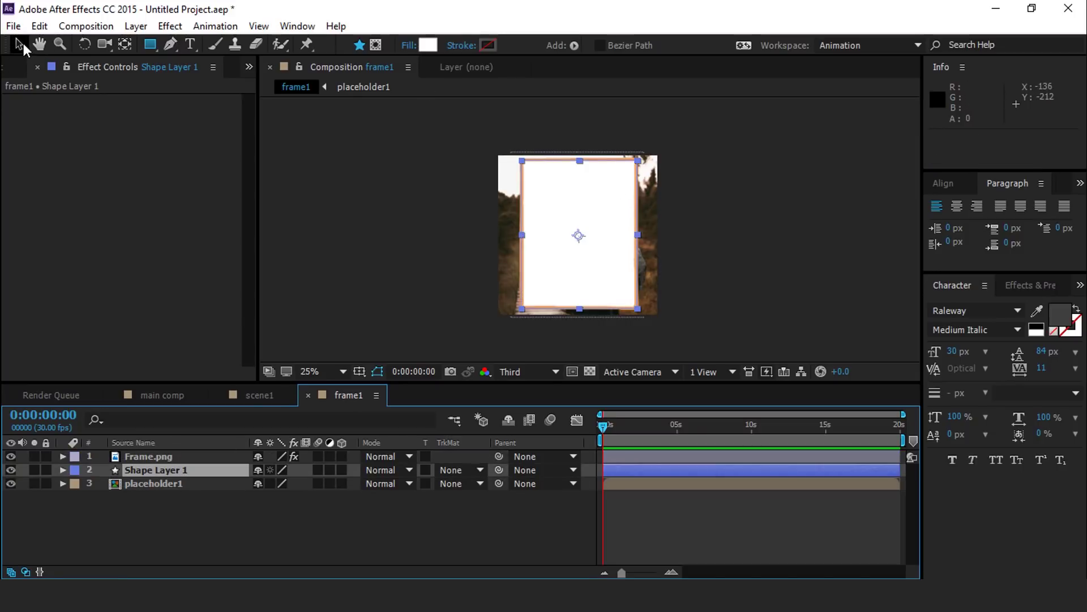
{"action": "left_click", "coordinate": [227, 538]}
Set placeholder1's track matte to Alpha Matte using Shape Layer 1 so the photo is cropped to the frame.
{"action": "left_click", "coordinate": [166, 486]}
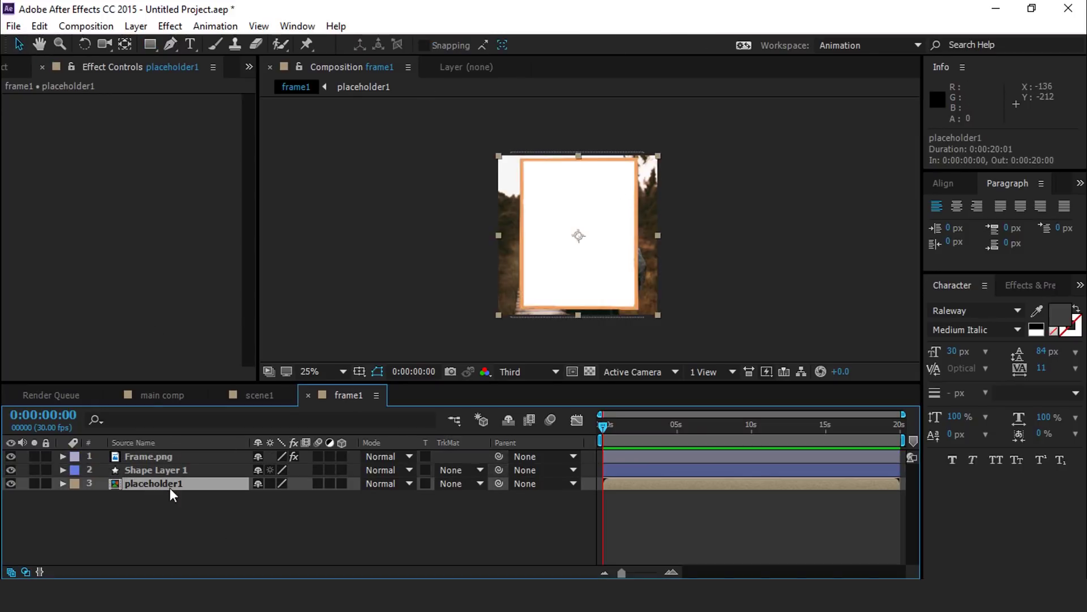
{"action": "left_click", "coordinate": [485, 486]}
{"action": "left_click", "coordinate": [516, 428]}
{"action": "left_click", "coordinate": [481, 484]}
{"action": "left_click", "coordinate": [496, 413]}
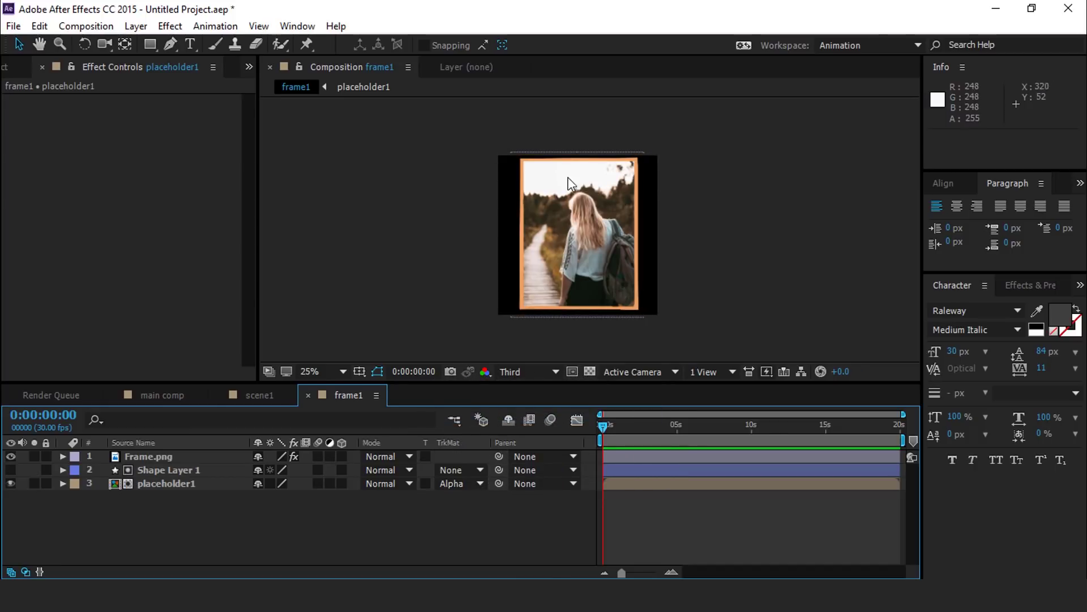
{"action": "scroll", "coordinate": [589, 170], "scroll_direction": "up", "scroll_amount": 2}
{"action": "scroll", "coordinate": [636, 227], "scroll_direction": "down", "scroll_amount": 2}
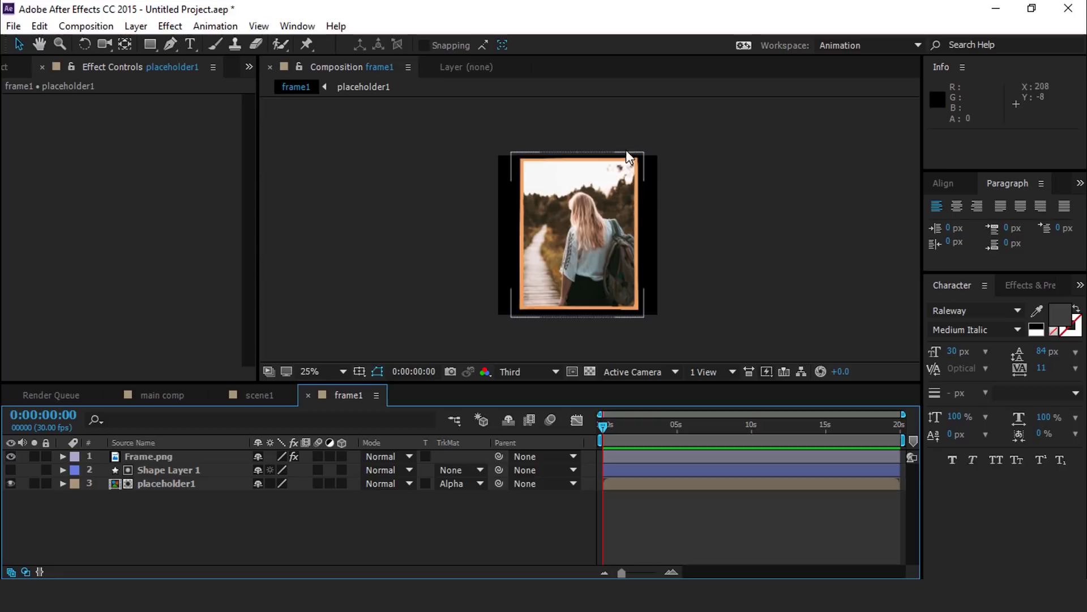
{"action": "left_click", "coordinate": [535, 497]}
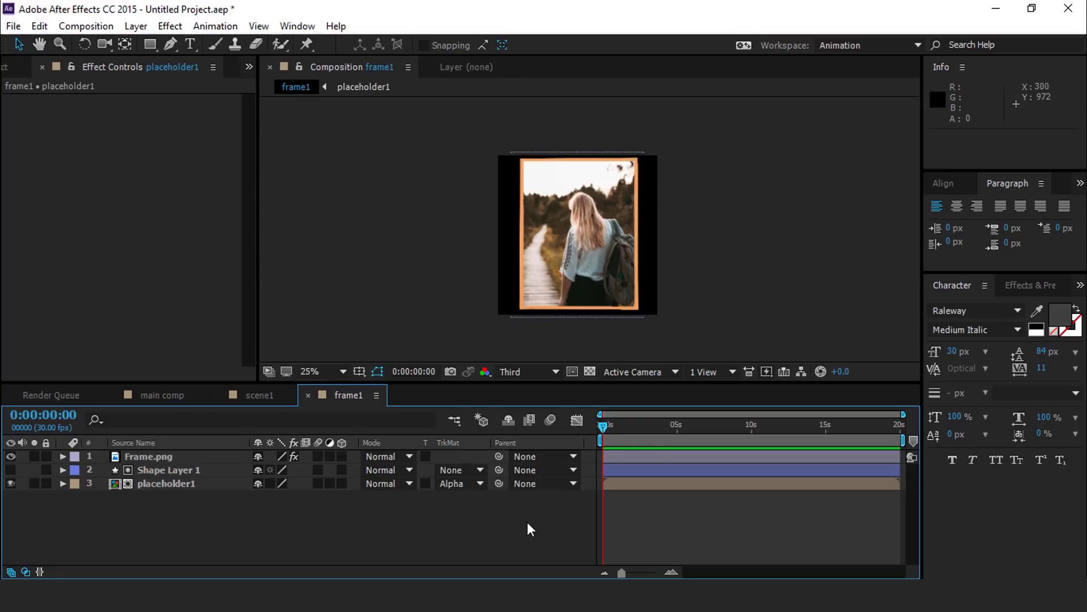
Close frame1, add the frame1 composition to scene1 as a layer and move it to the left half of the picture.
{"action": "left_click", "coordinate": [308, 395]}
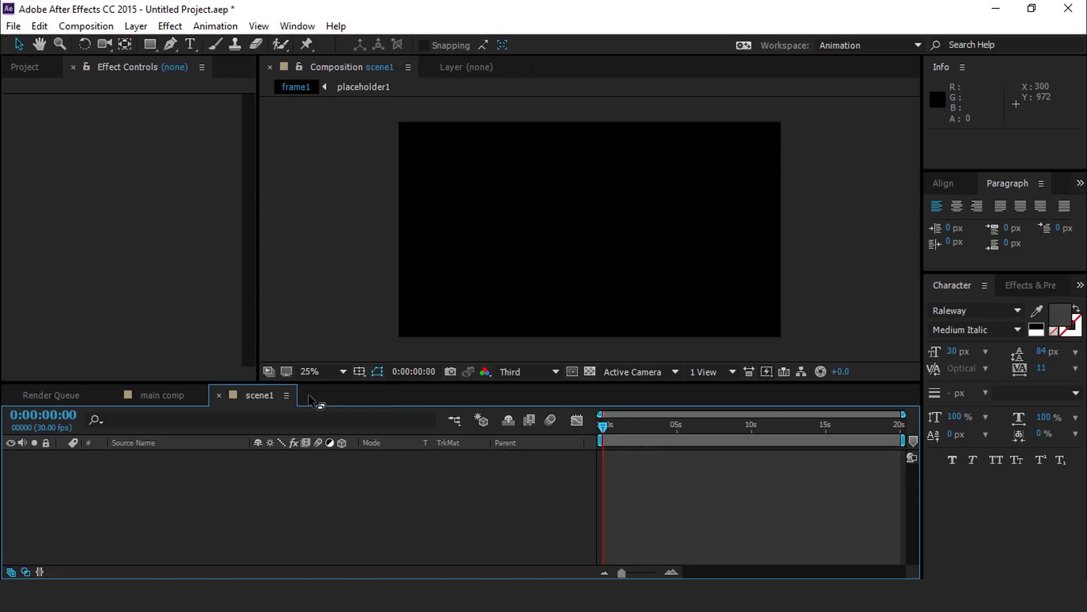
{"action": "left_click", "coordinate": [34, 66]}
{"action": "left_click", "coordinate": [223, 471]}
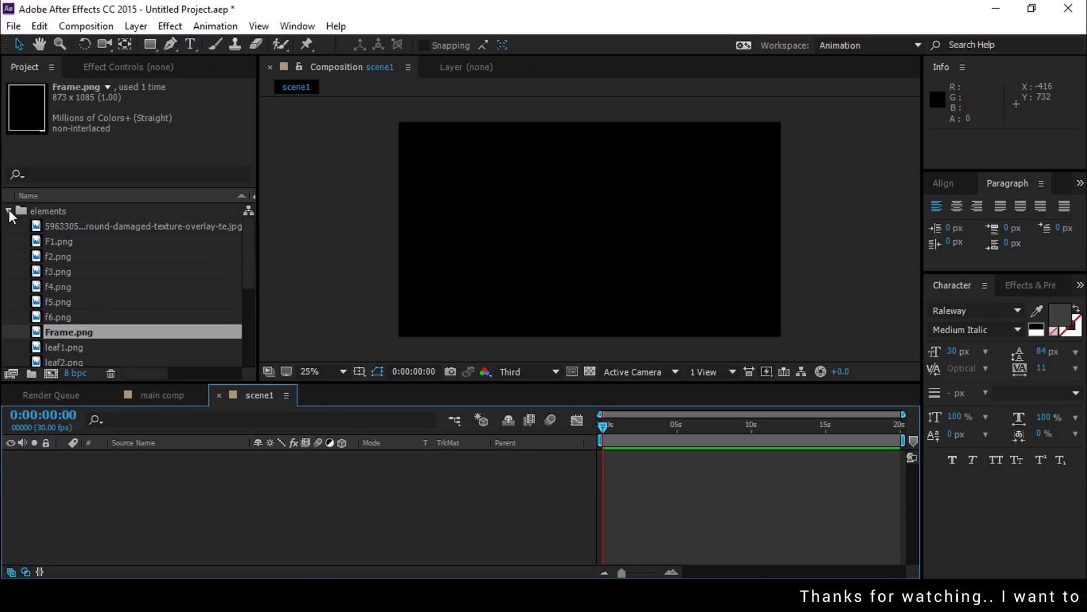
{"action": "left_click", "coordinate": [9, 210]}
{"action": "left_click", "coordinate": [34, 225]}
{"action": "left_click_drag", "start_coordinate": [37, 230], "coordinate": [152, 483]}
{"action": "left_click_drag", "start_coordinate": [625, 251], "coordinate": [541, 250]}
{"action": "left_click", "coordinate": [139, 492]}
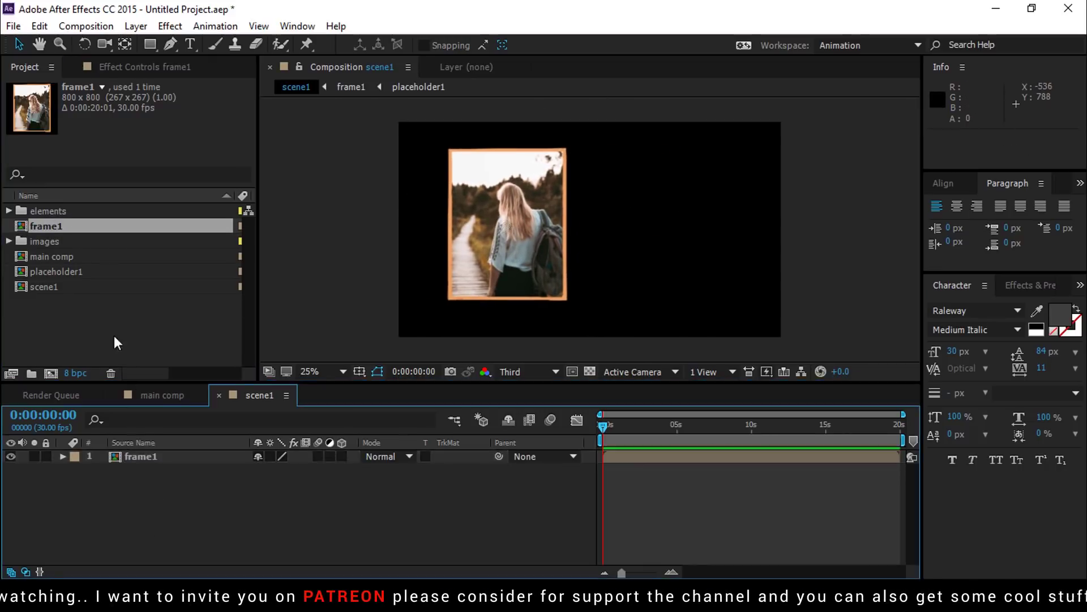
Duplicate the frame1 composition as frame2 and add the copy to scene1 below the frame1 layer.
{"action": "left_click", "coordinate": [114, 335]}
{"action": "left_click", "coordinate": [27, 223]}
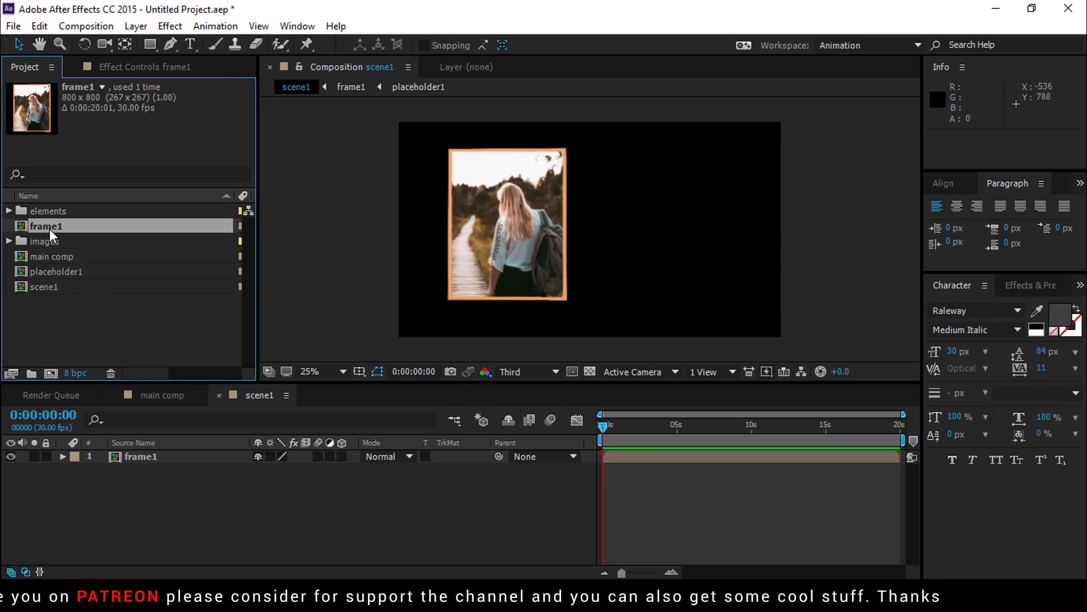
{"action": "key", "text": "ctrl+d"}
{"action": "left_click", "coordinate": [51, 271], "text": "ctrl"}
{"action": "left_click_drag", "start_coordinate": [51, 271], "coordinate": [159, 484]}
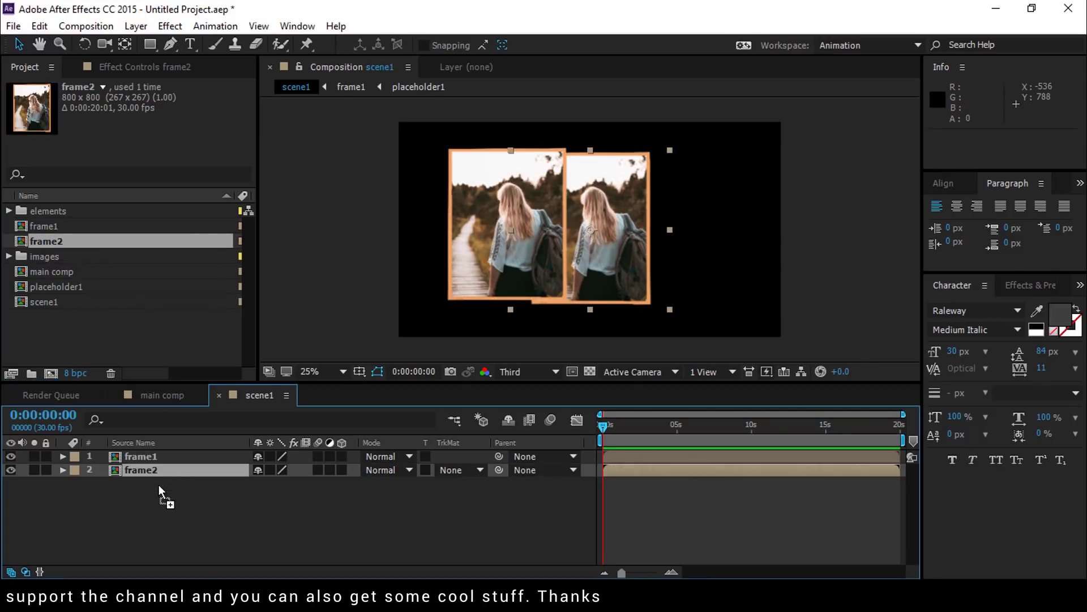
Duplicate frame2 as frame3, add it to scene1 as the lowest layer and move it to about 1476, 508.
{"action": "left_click", "coordinate": [52, 242]}
{"action": "key", "text": "ctrl+d"}
{"action": "left_click", "coordinate": [51, 286], "text": "ctrl"}
{"action": "left_click_drag", "start_coordinate": [51, 286], "coordinate": [151, 520]}
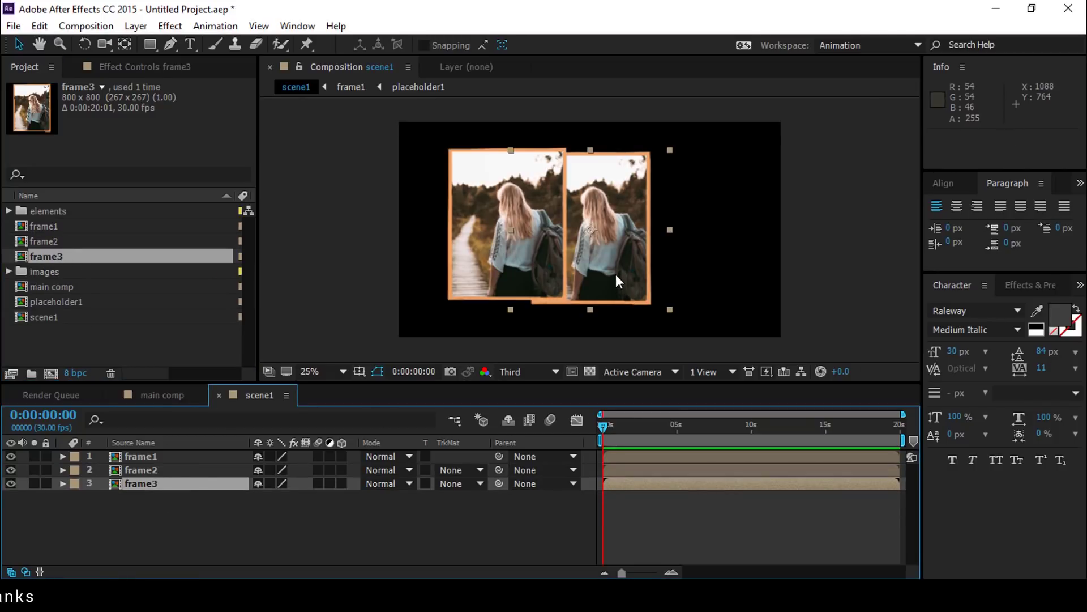
{"action": "left_click_drag", "start_coordinate": [616, 274], "coordinate": [718, 268]}
Scale frame1 down to roughly two thirds of its size and place it in the upper left of scene1.
{"action": "left_click", "coordinate": [474, 244]}
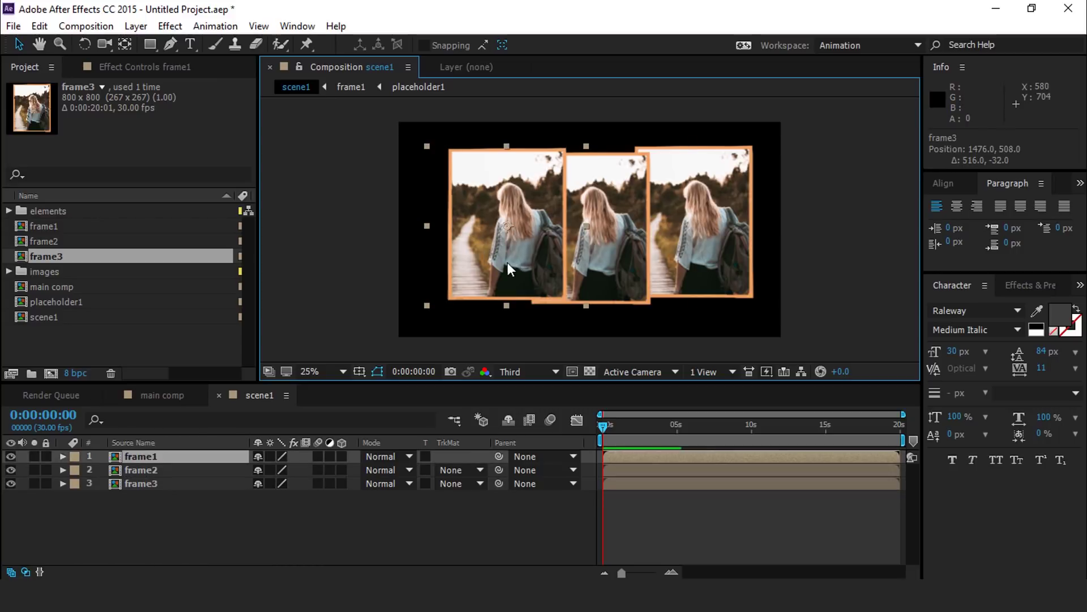
{"action": "left_click_drag", "start_coordinate": [488, 264], "coordinate": [452, 258]}
{"action": "left_click_drag", "start_coordinate": [550, 300], "coordinate": [527, 271]}
{"action": "left_click_drag", "start_coordinate": [486, 240], "coordinate": [492, 218]}
Shift frame2 slightly left and shrink it, and scale frame3 down to about 77%.
{"action": "left_click", "coordinate": [617, 269]}
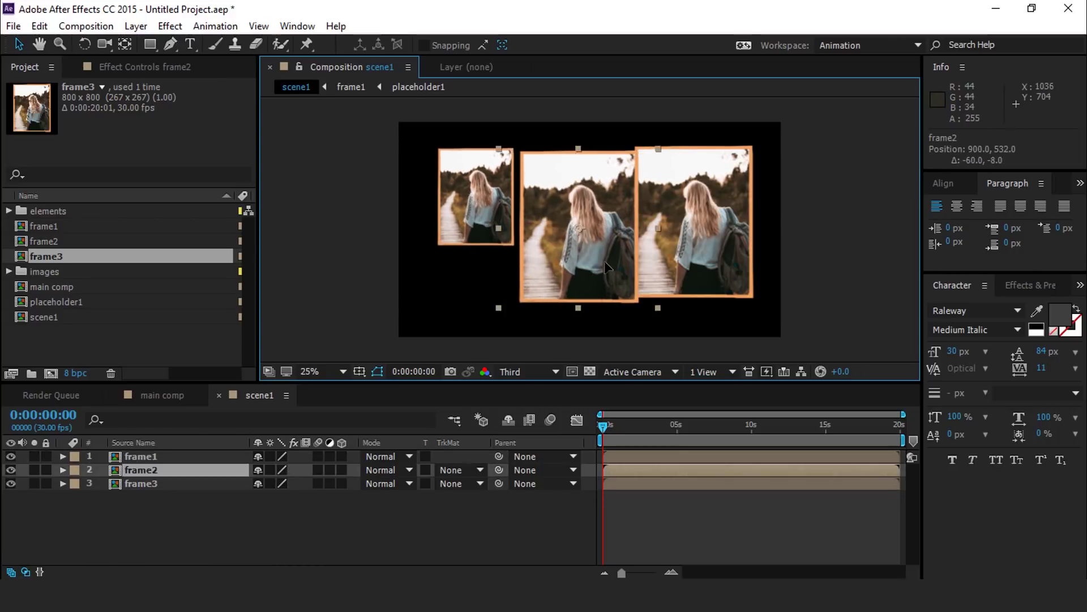
{"action": "left_click_drag", "start_coordinate": [655, 308], "coordinate": [638, 290]}
{"action": "left_click", "coordinate": [706, 273]}
{"action": "left_click_drag", "start_coordinate": [773, 302], "coordinate": [755, 283]}
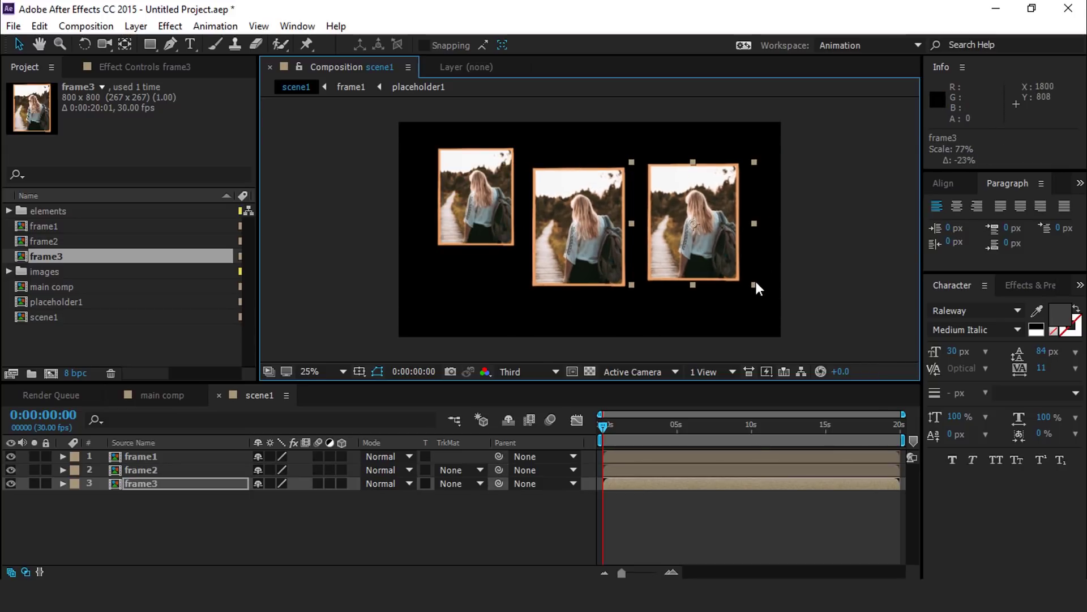
Move frame3 slightly up and right and frame2 to about 952, 500 so the three frames are spaced apart.
{"action": "left_click_drag", "start_coordinate": [701, 246], "coordinate": [712, 237]}
{"action": "left_click", "coordinate": [585, 251]}
{"action": "left_click_drag", "start_coordinate": [586, 258], "coordinate": [596, 252]}
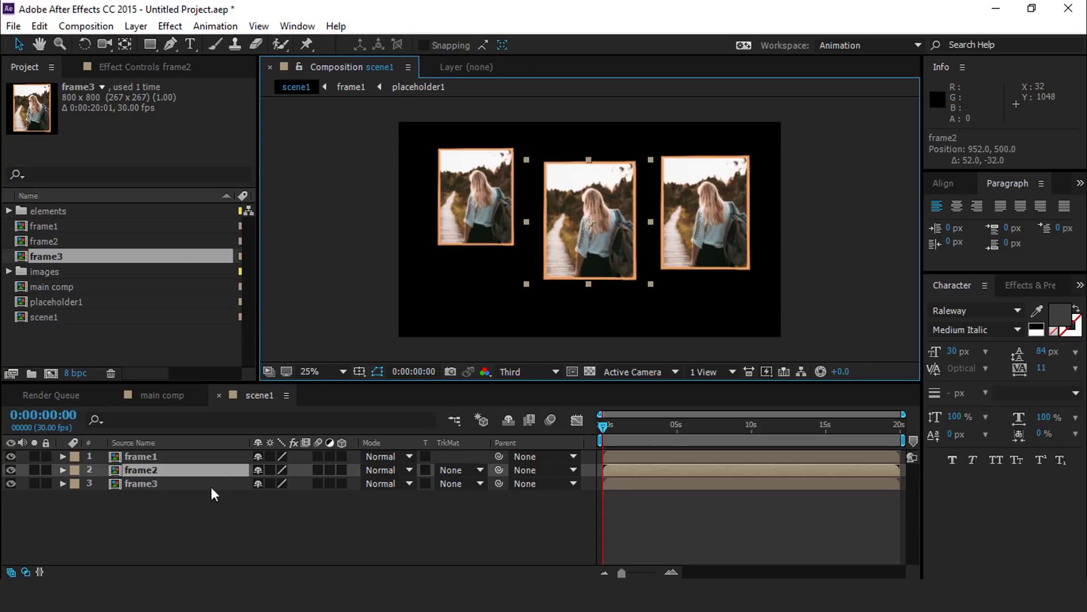
Open the frame2 composition and reduce Frame.png's vertical scale to about 63%, keeping the width at 76%.
{"action": "left_click", "coordinate": [149, 469]}
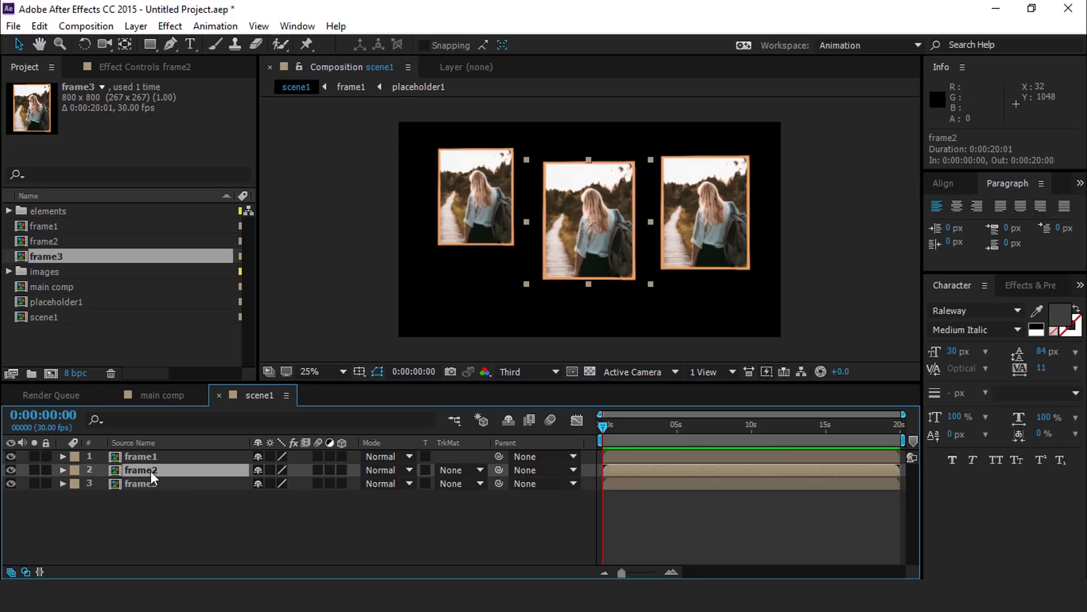
{"action": "double_click", "coordinate": [151, 471]}
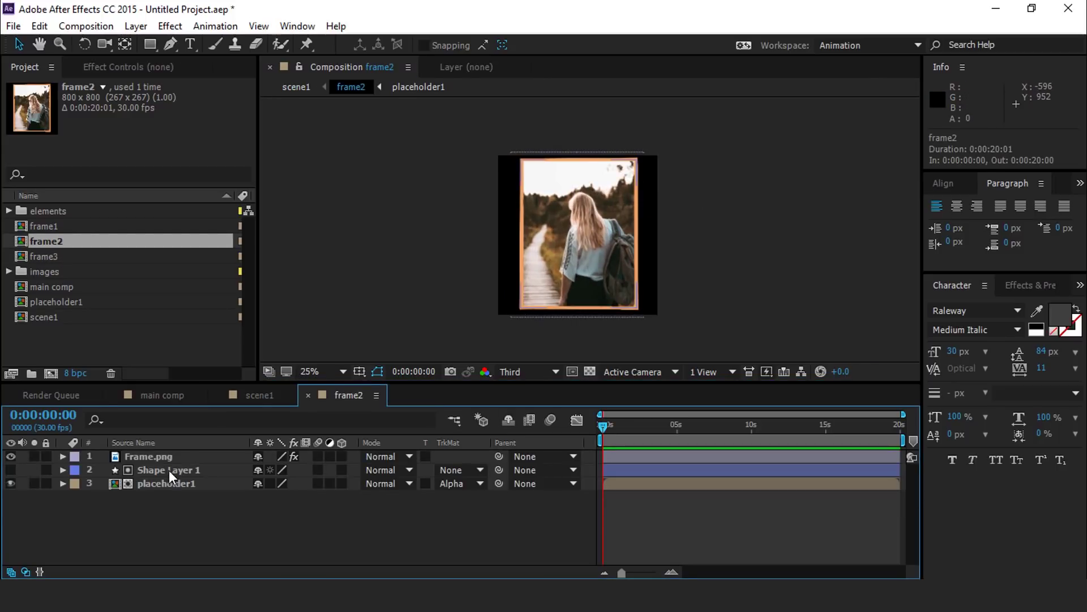
{"action": "left_click", "coordinate": [169, 470]}
{"action": "left_click", "coordinate": [161, 457]}
{"action": "mouse_move", "coordinate": [578, 153]}
{"action": "left_mouse_down"}
{"action": "mouse_move", "coordinate": [586, 148]}
{"action": "mouse_move", "coordinate": [580, 166]}
{"action": "left_mouse_up"}
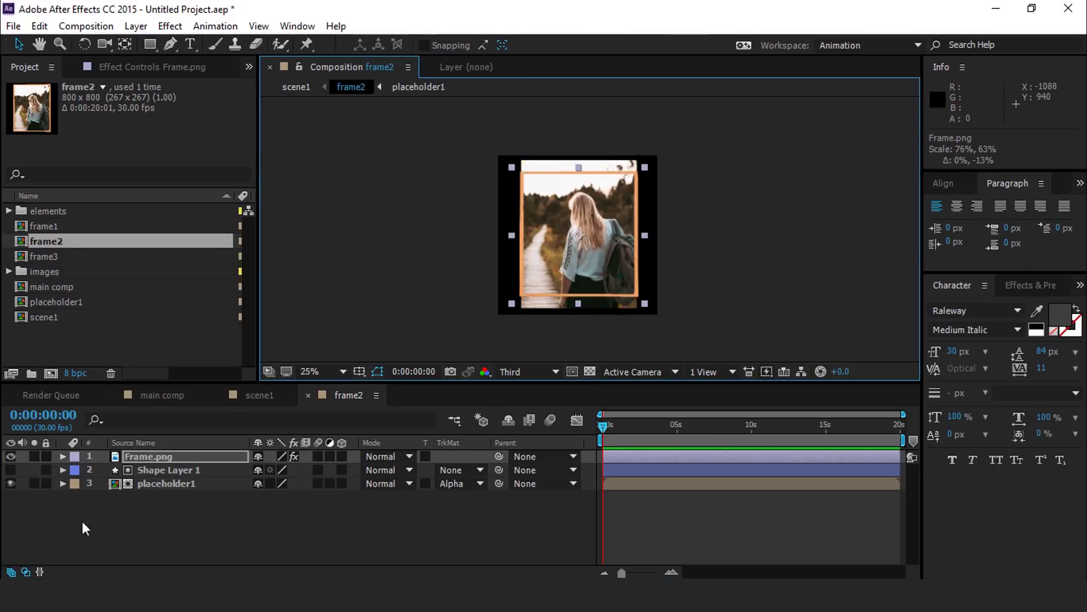
Reduce Shape Layer 1's vertical scale in frame2 to about 84% so the matte fits the shortened frame.
{"action": "left_click", "coordinate": [179, 470]}
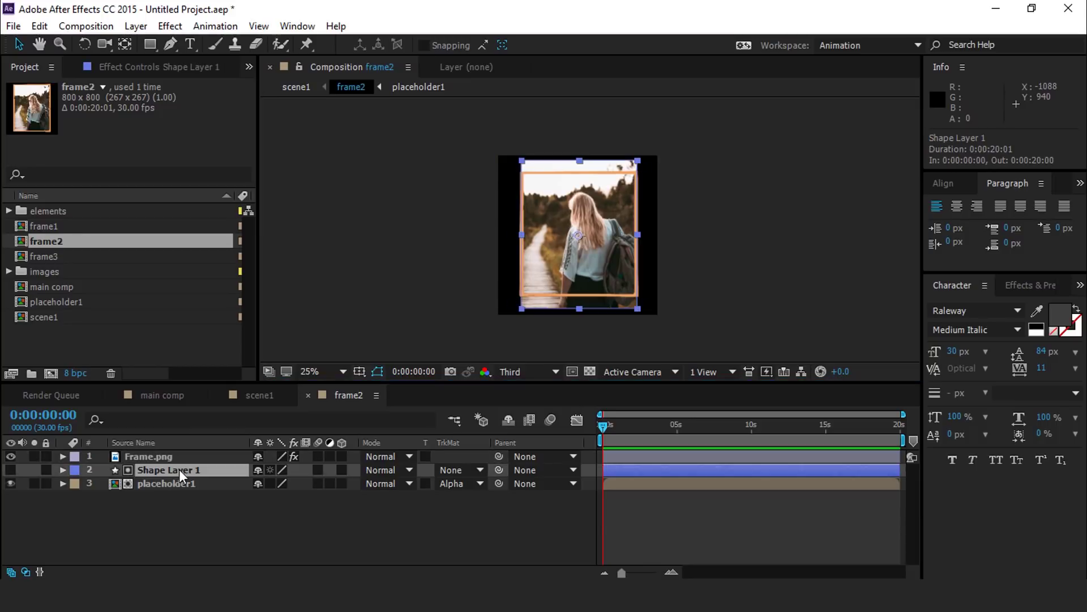
{"action": "scroll", "coordinate": [589, 212], "scroll_direction": "up", "scroll_amount": 1}
{"action": "left_click_drag", "start_coordinate": [571, 139], "coordinate": [574, 162]}
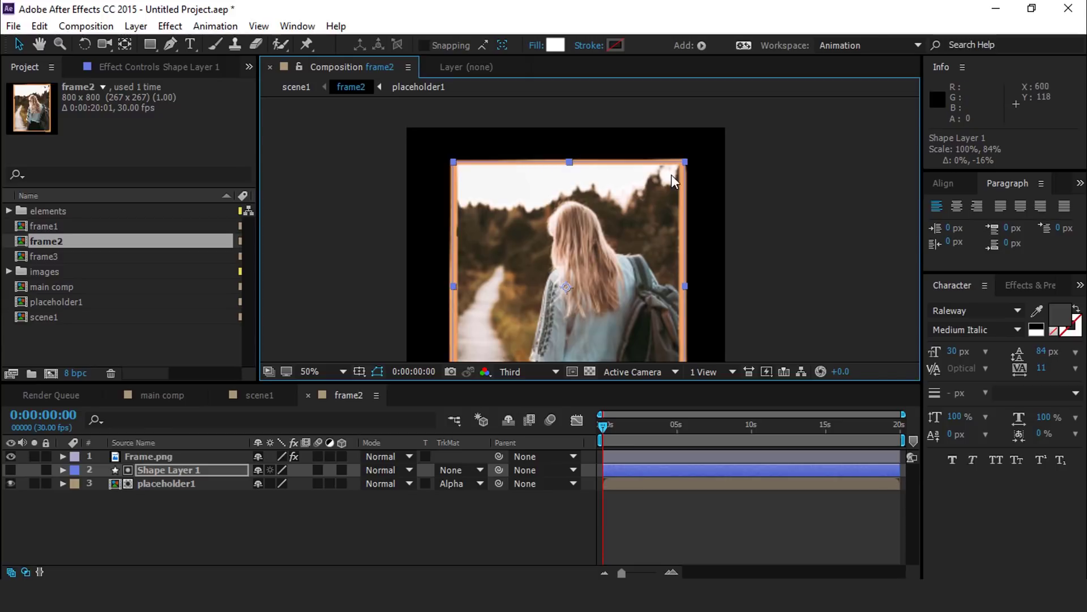
{"action": "key", "text": "comma"}
{"action": "left_click", "coordinate": [459, 530]}
Duplicate the placeholder1 composition as placeholder2 and use the copy to replace the placeholder1 layer's source in frame2.
{"action": "left_click", "coordinate": [173, 483]}
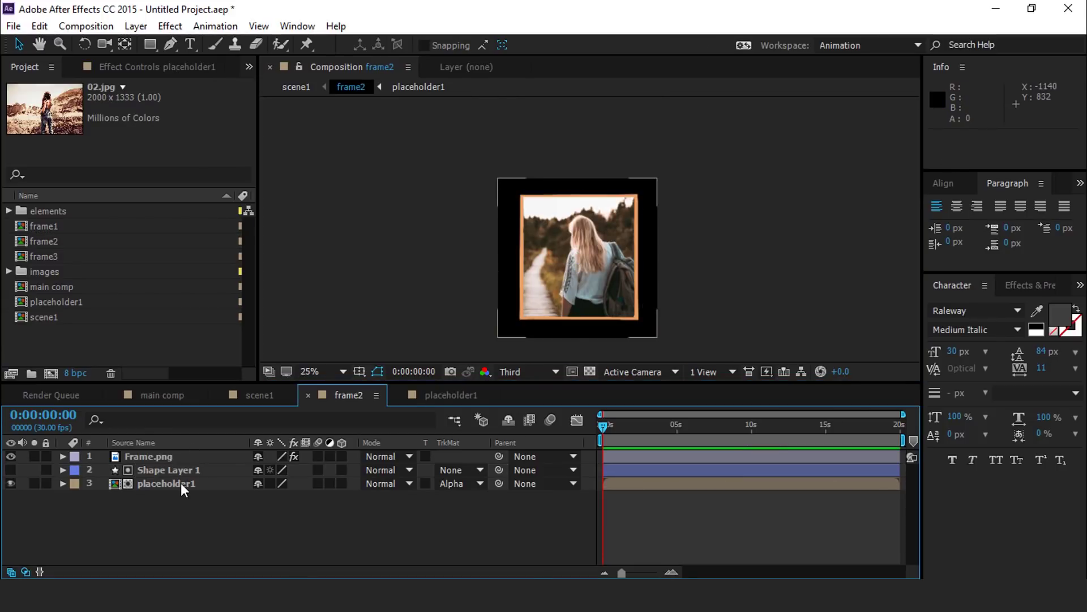
{"action": "left_click", "coordinate": [59, 303]}
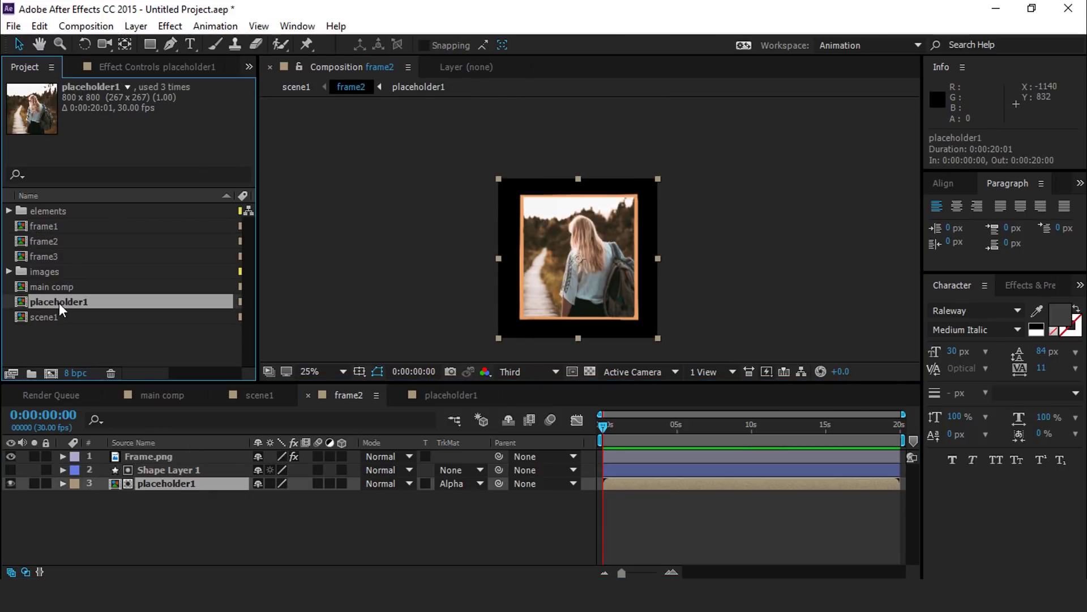
{"action": "key", "text": "ctrl+d"}
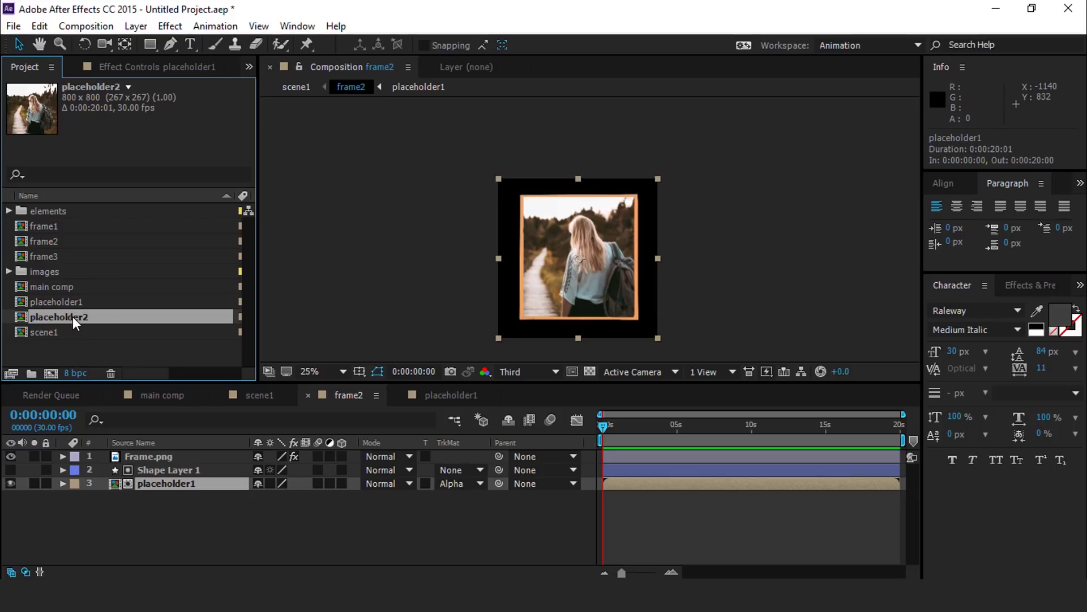
{"action": "left_click_drag", "start_coordinate": [72, 316], "coordinate": [179, 484]}
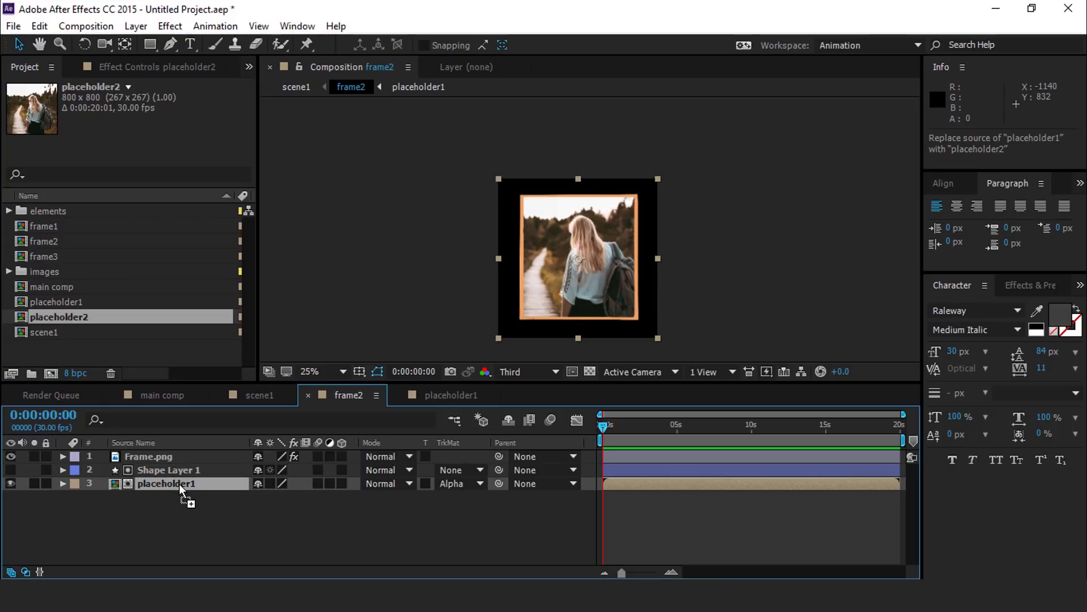
In placeholder2, replace the 01.jpg layer with 02.jpg from the images folder and scale it to about 65%.
{"action": "double_click", "coordinate": [189, 483]}
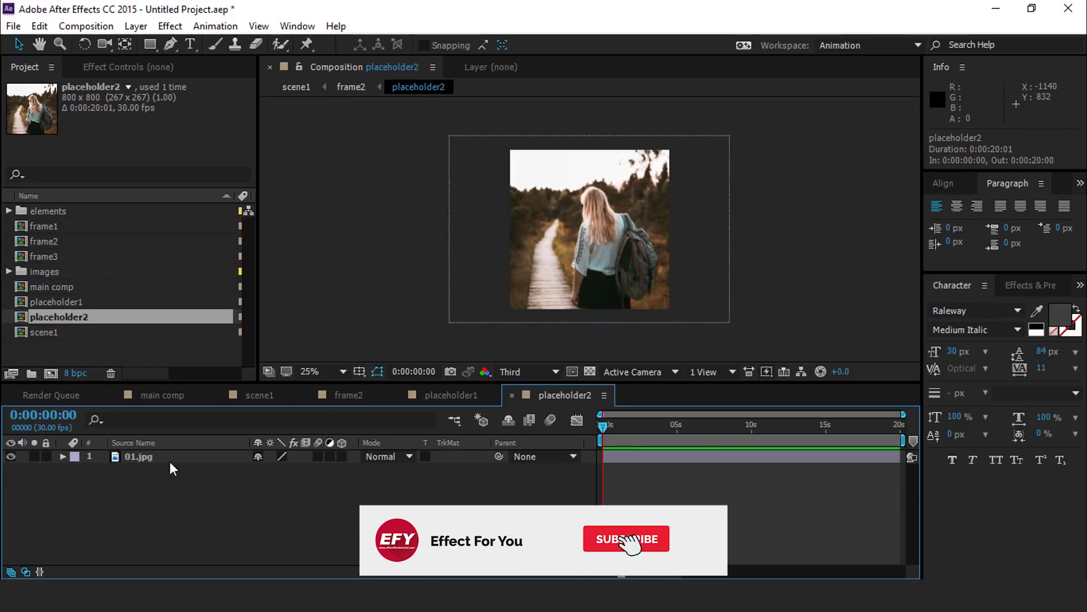
{"action": "left_click", "coordinate": [9, 271]}
{"action": "left_click", "coordinate": [57, 287]}
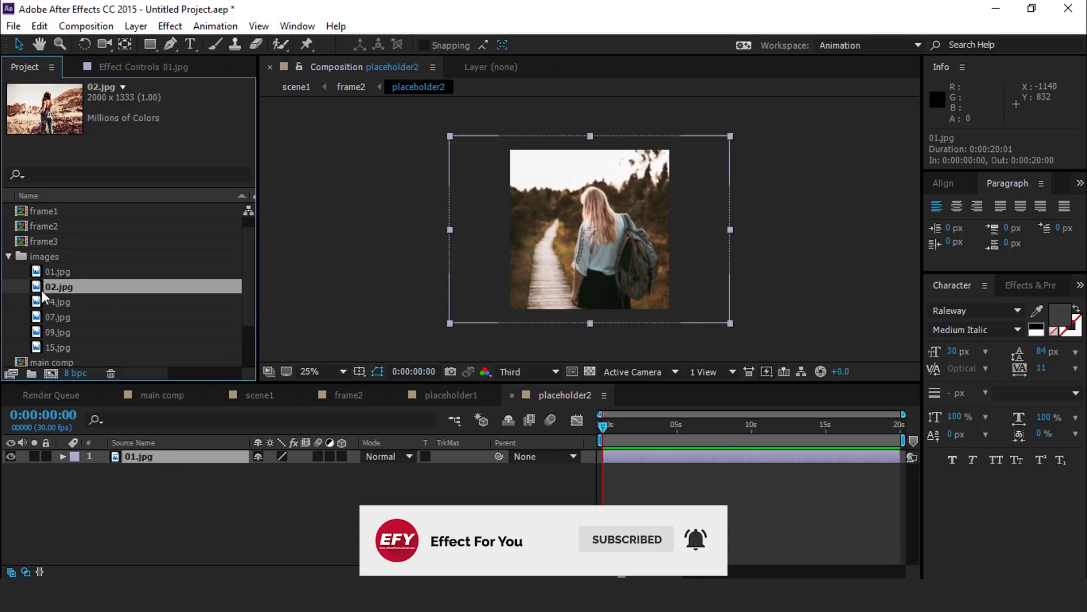
{"action": "left_click_drag", "start_coordinate": [57, 287], "coordinate": [149, 458]}
{"action": "left_click_drag", "start_coordinate": [639, 262], "coordinate": [720, 333]}
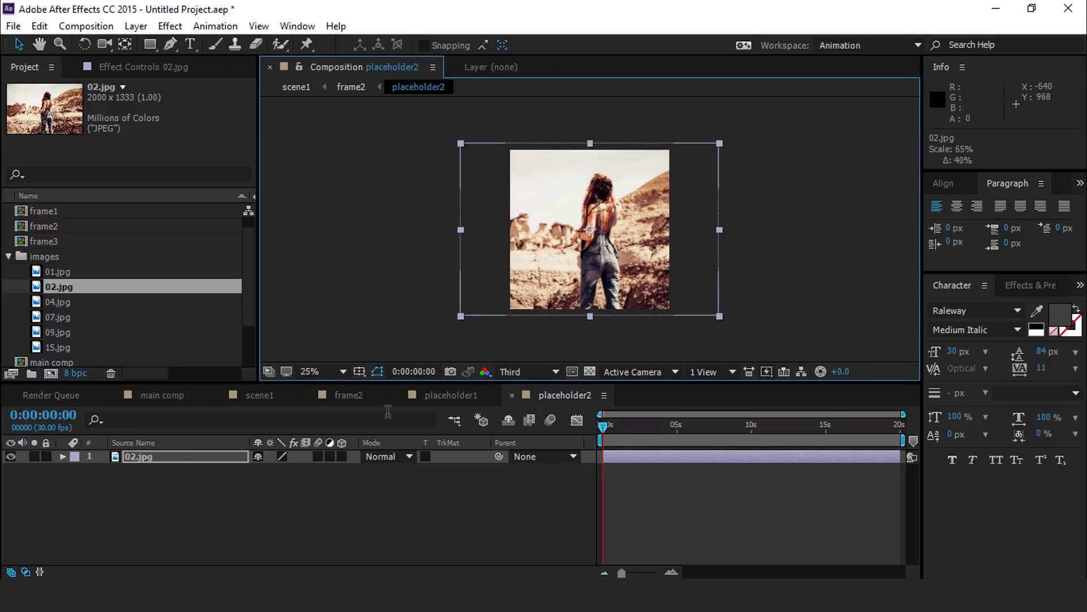
Return to scene1, open the frame3 composition and scale Frame.png to about 64% wide and 69% high.
{"action": "left_click", "coordinate": [347, 394]}
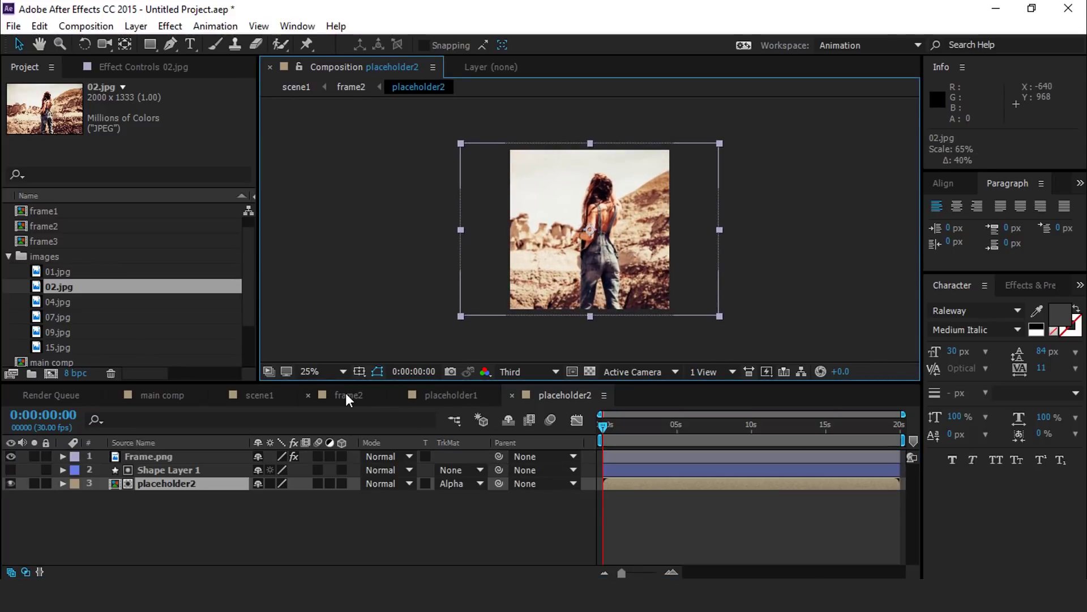
{"action": "left_click", "coordinate": [266, 394]}
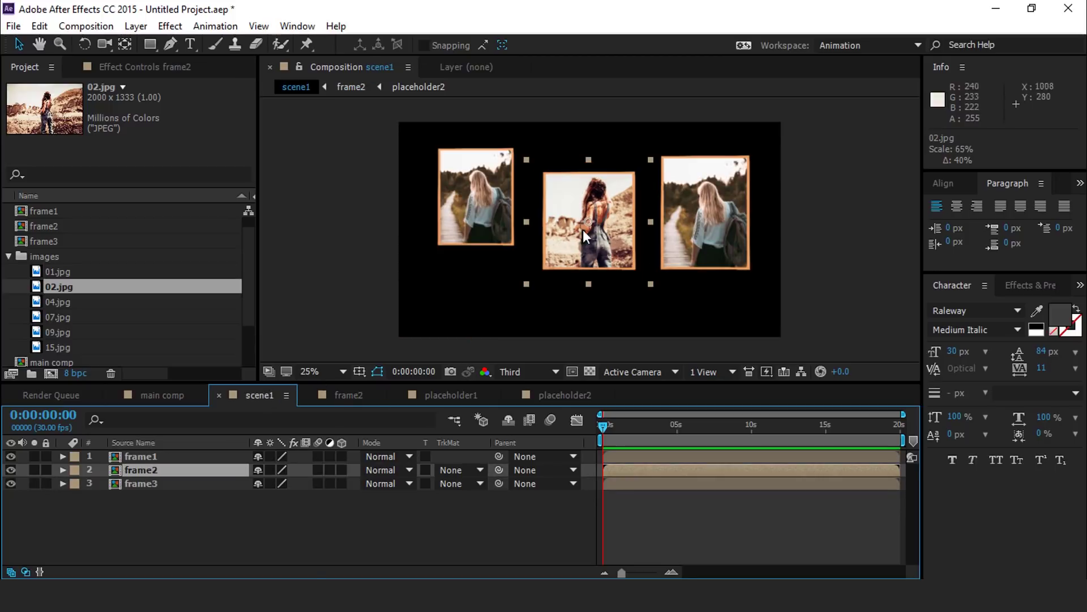
{"action": "left_click", "coordinate": [154, 486]}
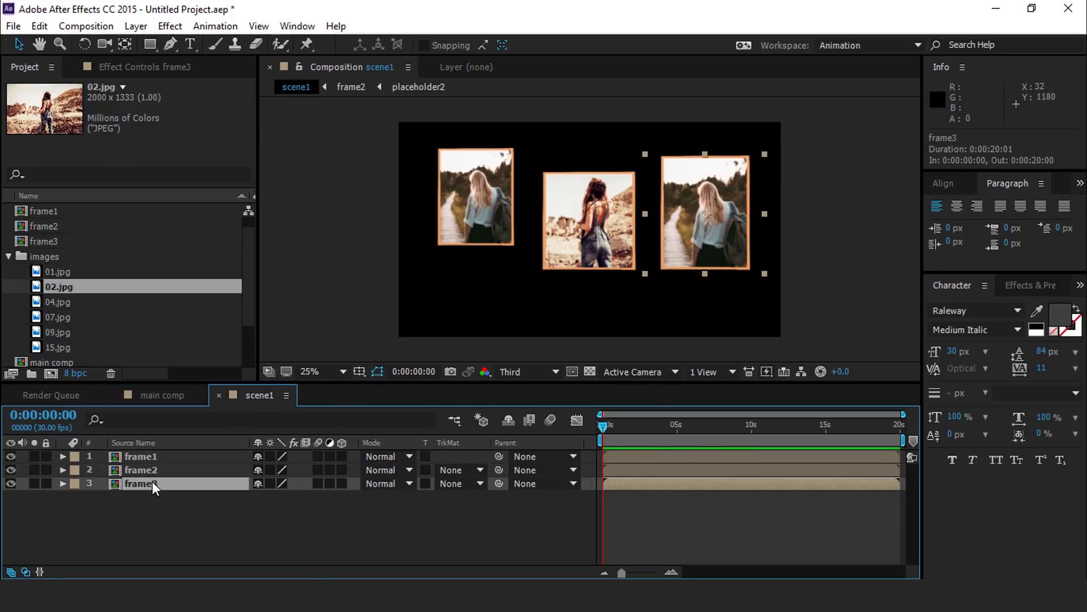
{"action": "double_click", "coordinate": [147, 482]}
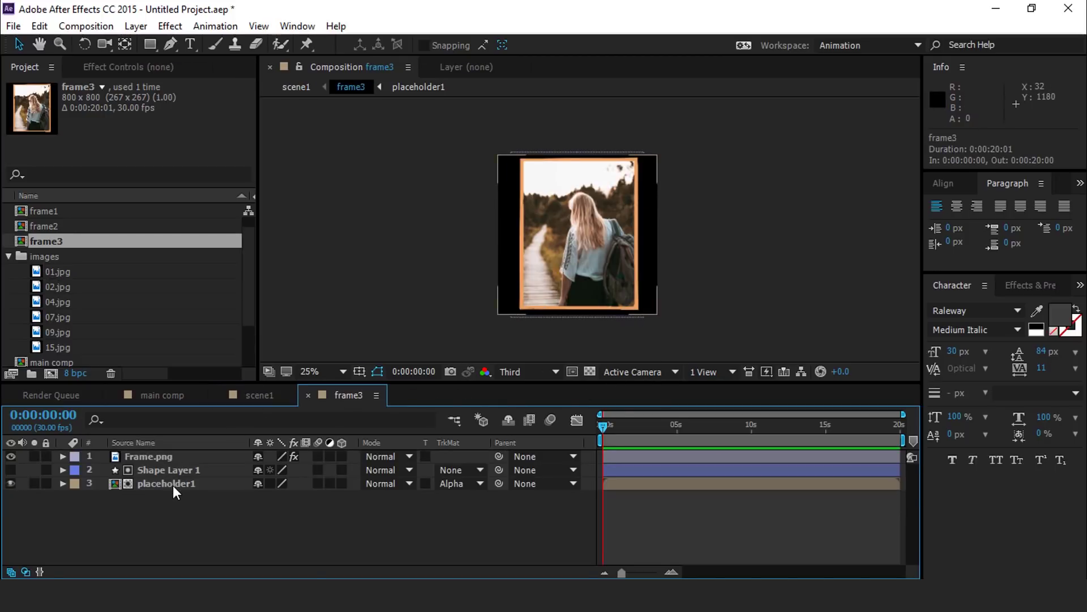
{"action": "left_click", "coordinate": [161, 457]}
{"action": "key", "text": "period"}
{"action": "left_click_drag", "start_coordinate": [699, 240], "coordinate": [686, 240]}
{"action": "key", "text": "comma"}
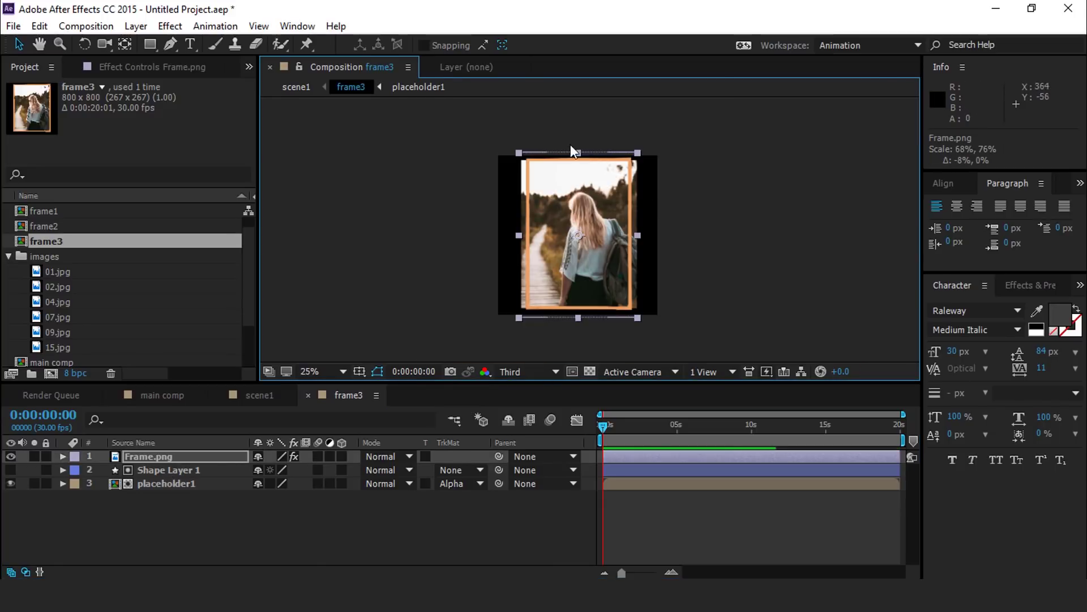
{"action": "left_click_drag", "start_coordinate": [579, 156], "coordinate": [579, 163]}
{"action": "left_click_drag", "start_coordinate": [637, 233], "coordinate": [633, 232]}
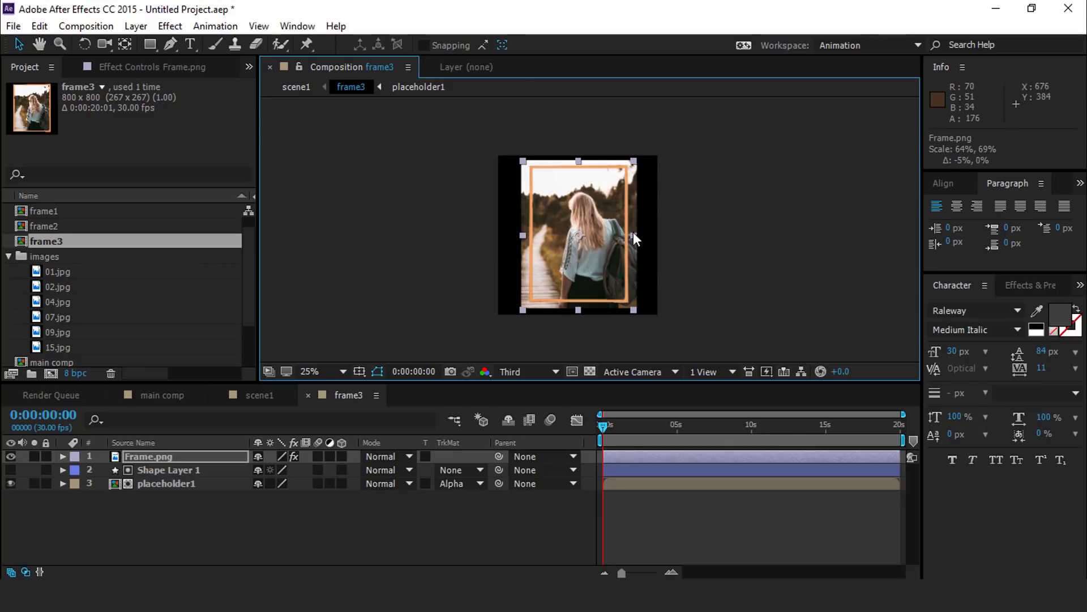
Scale Shape Layer 1 in frame3 to about 82% wide and 91% high so the matte fits the narrowed frame.
{"action": "left_click", "coordinate": [172, 470]}
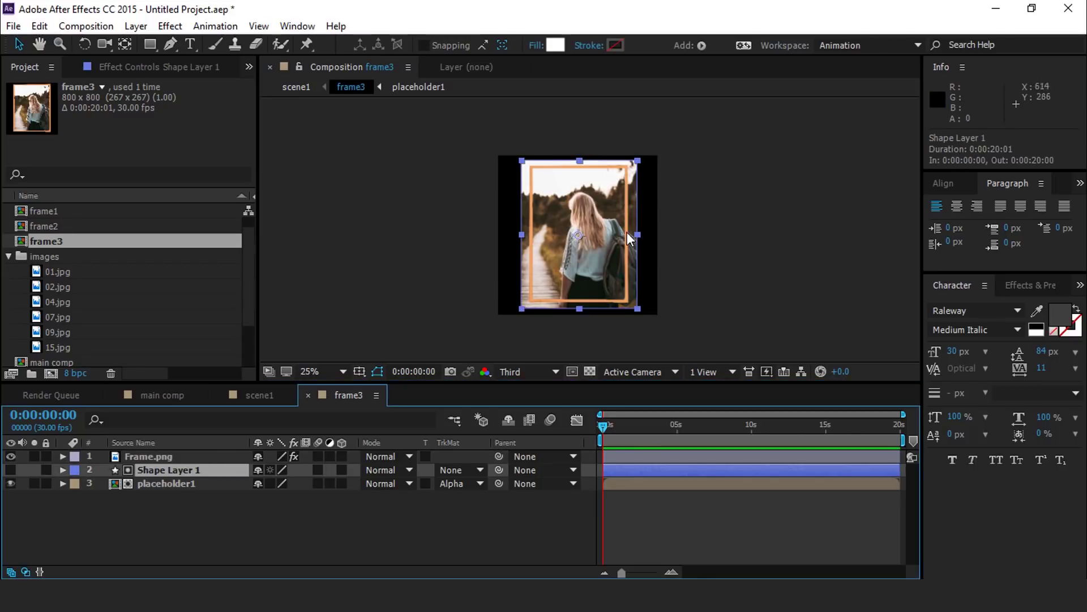
{"action": "key", "text": "period"}
{"action": "left_click_drag", "start_coordinate": [686, 239], "coordinate": [667, 239]}
{"action": "left_click_drag", "start_coordinate": [591, 136], "coordinate": [569, 139]}
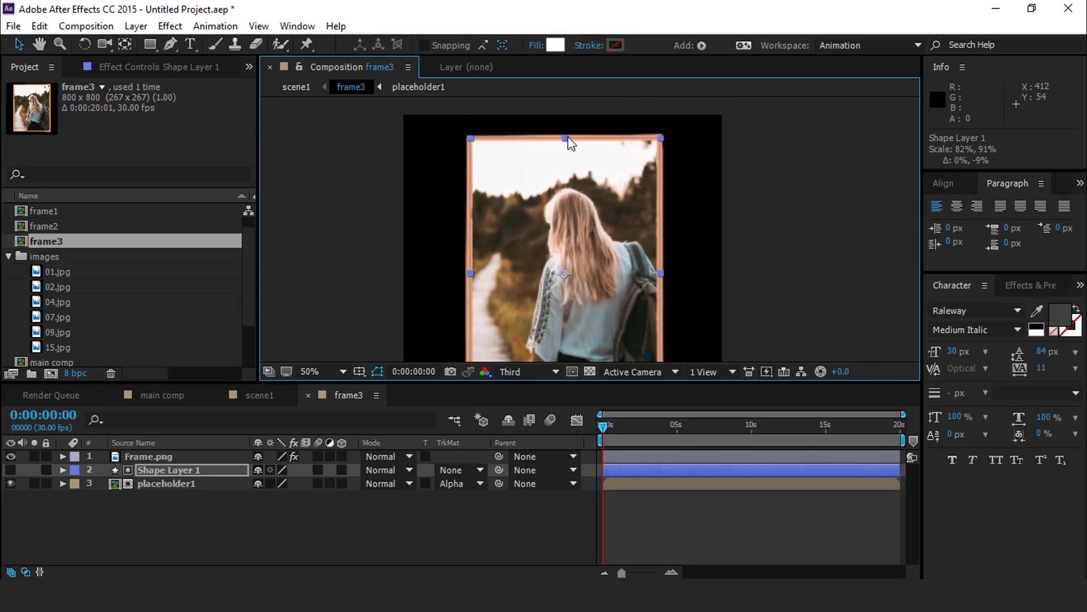
{"action": "key", "text": "comma"}
{"action": "left_click", "coordinate": [469, 528]}
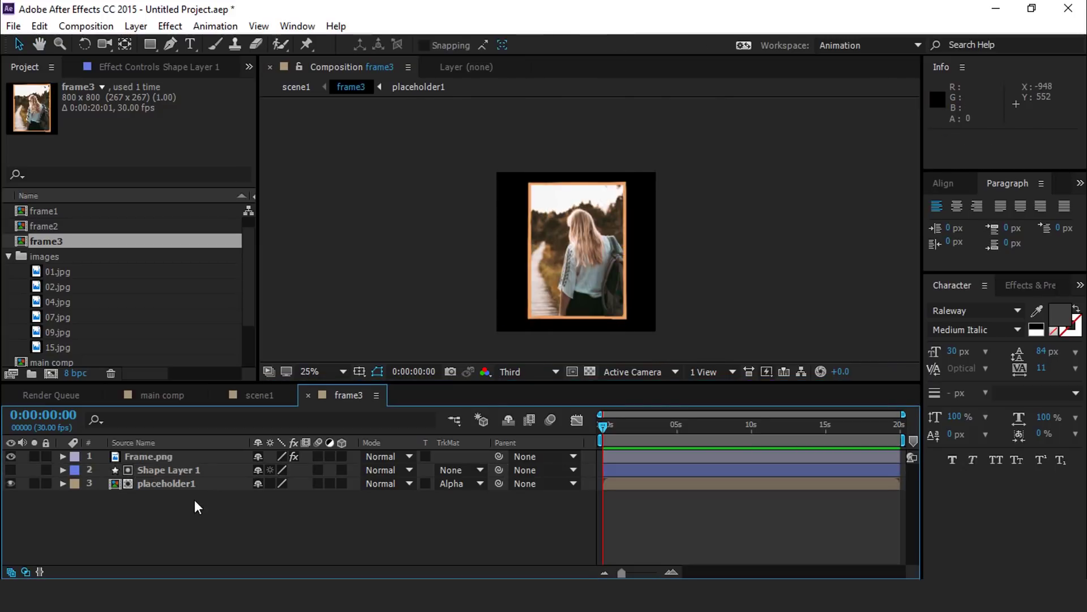
Duplicate the placeholder2 composition as placeholder3 and use the copy to replace the placeholder1 layer's source in frame3.
{"action": "left_click", "coordinate": [180, 484]}
{"action": "left_click", "coordinate": [8, 256]}
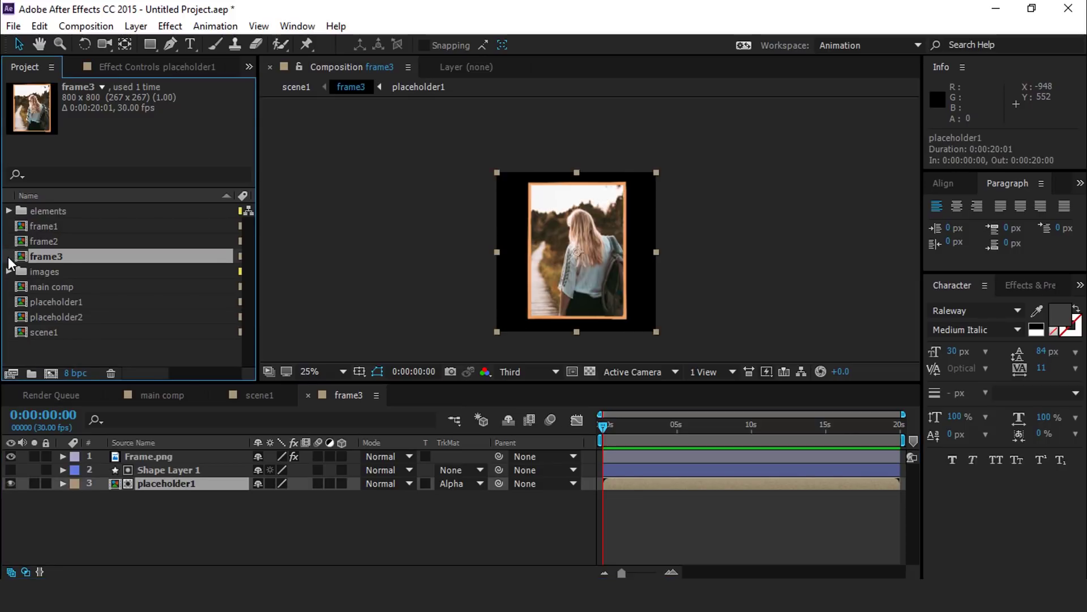
{"action": "left_click", "coordinate": [104, 317]}
{"action": "key", "text": "ctrl+d"}
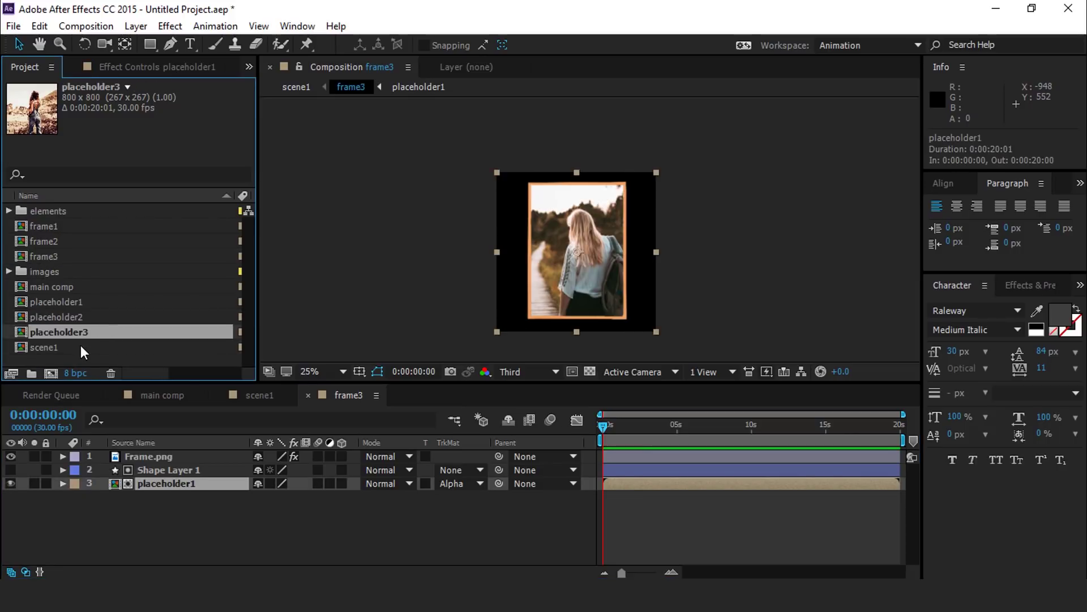
{"action": "left_click_drag", "start_coordinate": [86, 331], "coordinate": [182, 484]}
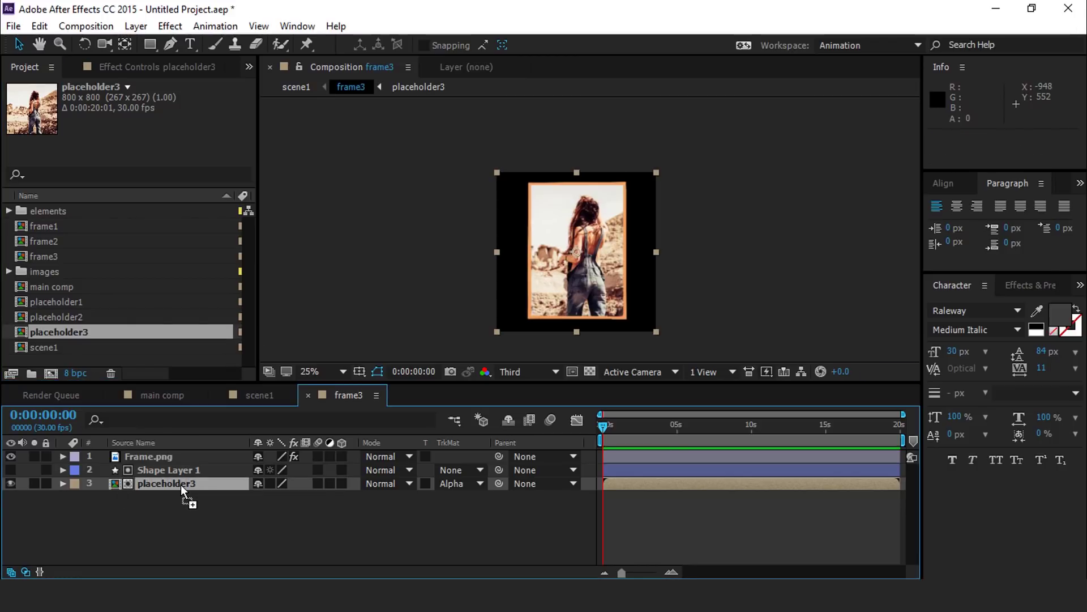
In placeholder3, replace the 02.jpg layer with 04.jpg from the images folder and scale it to about 26%.
{"action": "double_click", "coordinate": [181, 485]}
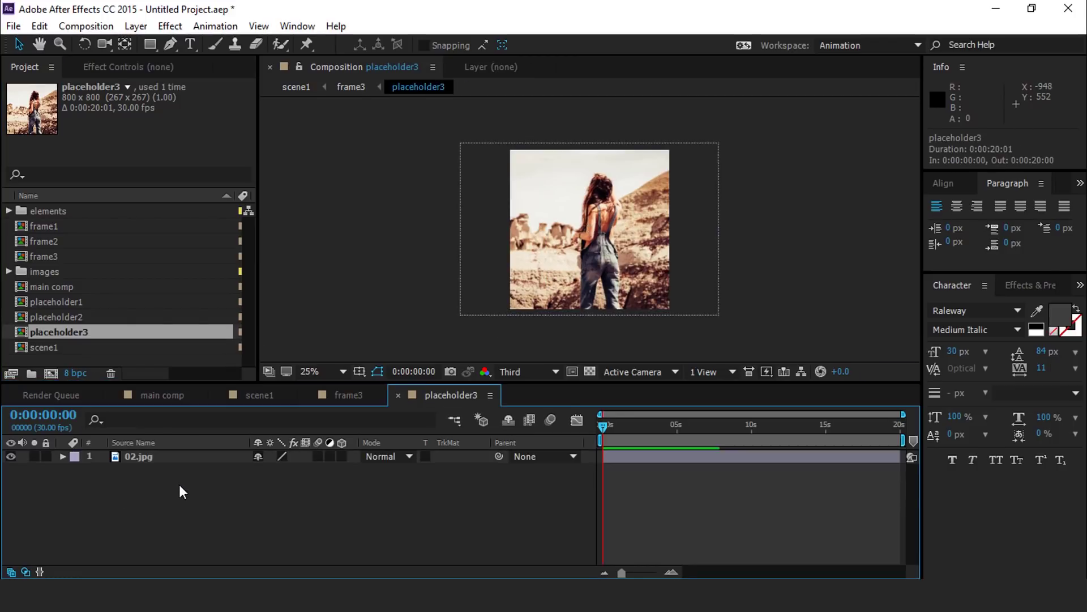
{"action": "left_click", "coordinate": [159, 457]}
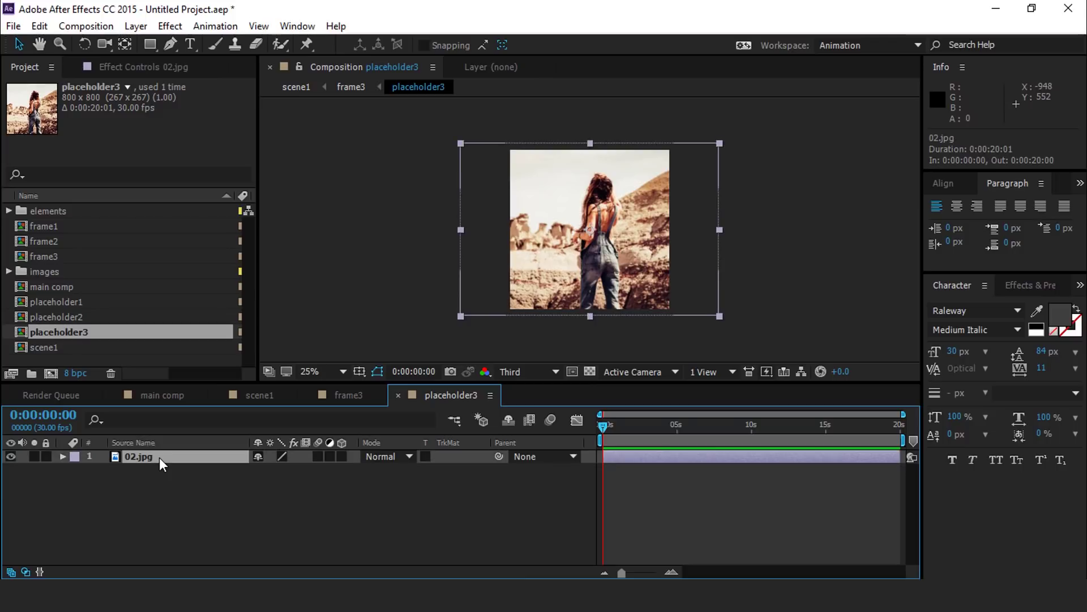
{"action": "left_click", "coordinate": [9, 272]}
{"action": "left_click", "coordinate": [38, 301]}
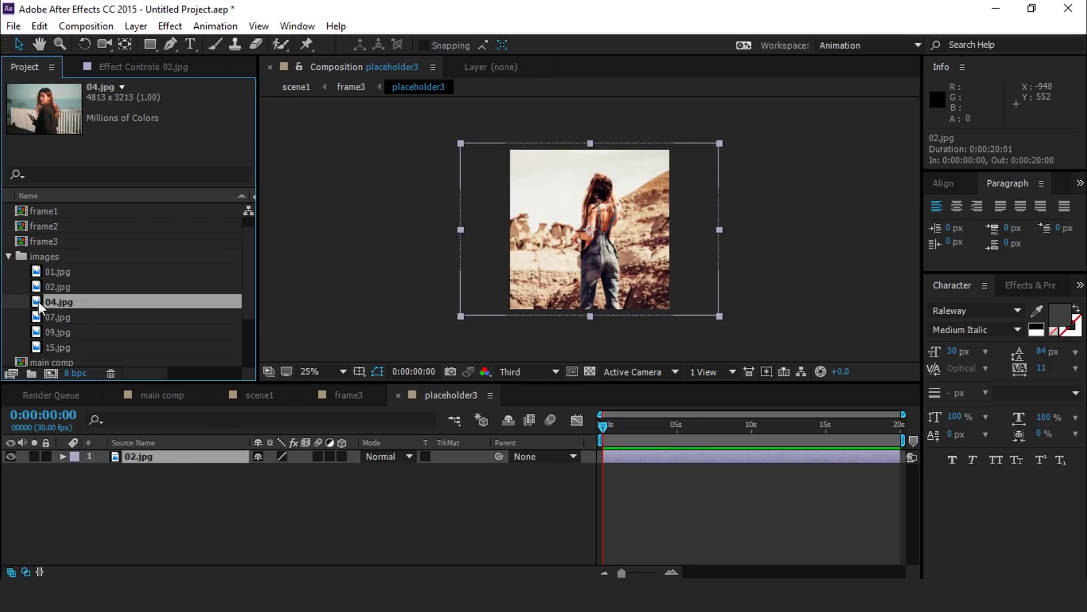
{"action": "left_click_drag", "start_coordinate": [36, 301], "coordinate": [137, 454]}
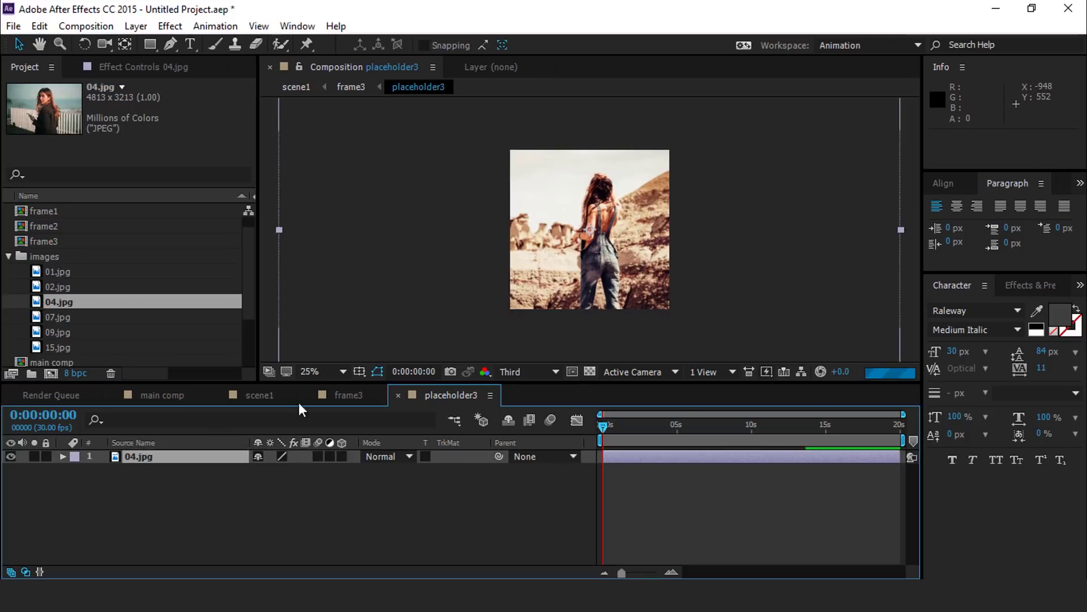
{"action": "left_click_drag", "start_coordinate": [902, 230], "coordinate": [717, 228]}
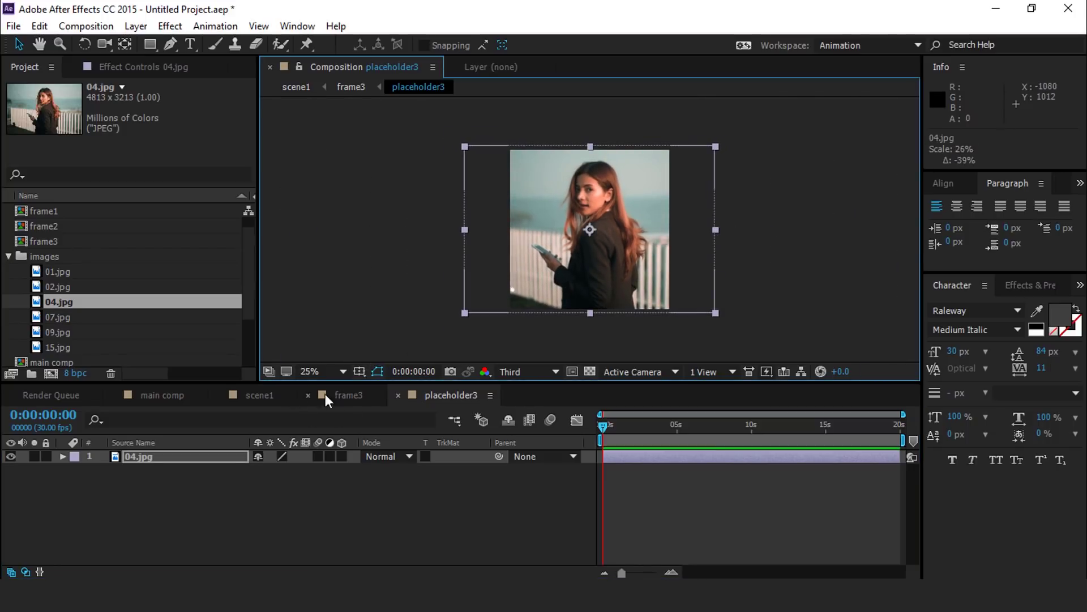
Return to scene1 and reposition the three frames into a roughly level, evenly spaced row.
{"action": "left_click", "coordinate": [256, 393]}
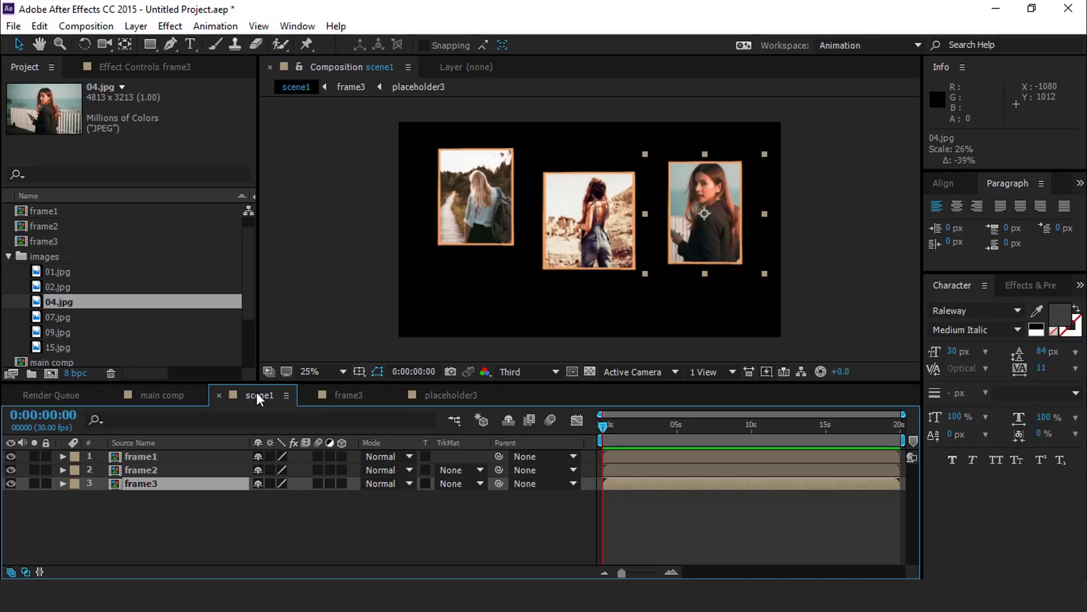
{"action": "left_click", "coordinate": [527, 532]}
{"action": "left_click_drag", "start_coordinate": [630, 257], "coordinate": [637, 255]}
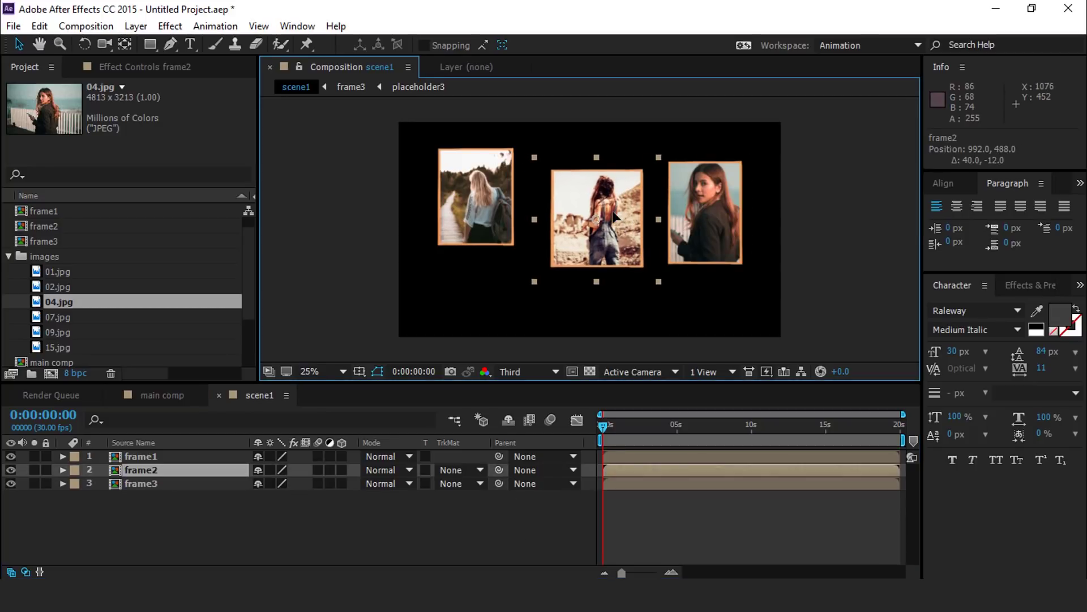
{"action": "left_click_drag", "start_coordinate": [686, 218], "coordinate": [688, 210]}
Make the frame1, frame2 and frame3 layers in scene1 three-dimensional.
{"action": "left_click_drag", "start_coordinate": [219, 524], "coordinate": [128, 444]}
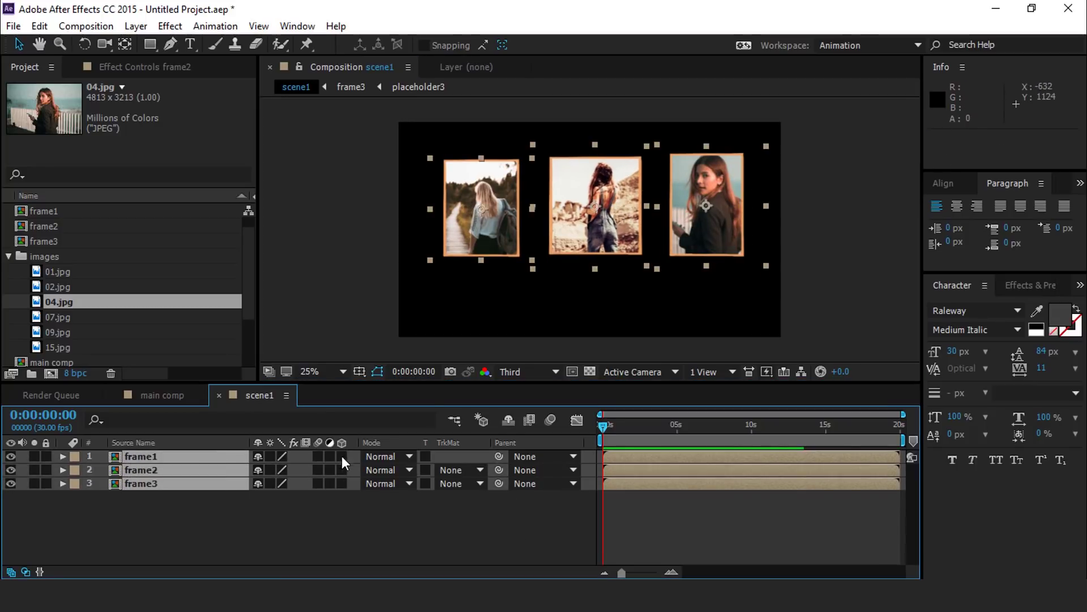
{"action": "left_click", "coordinate": [348, 451]}
{"action": "left_click", "coordinate": [342, 456]}
{"action": "left_click", "coordinate": [342, 470]}
{"action": "left_click", "coordinate": [342, 483]}
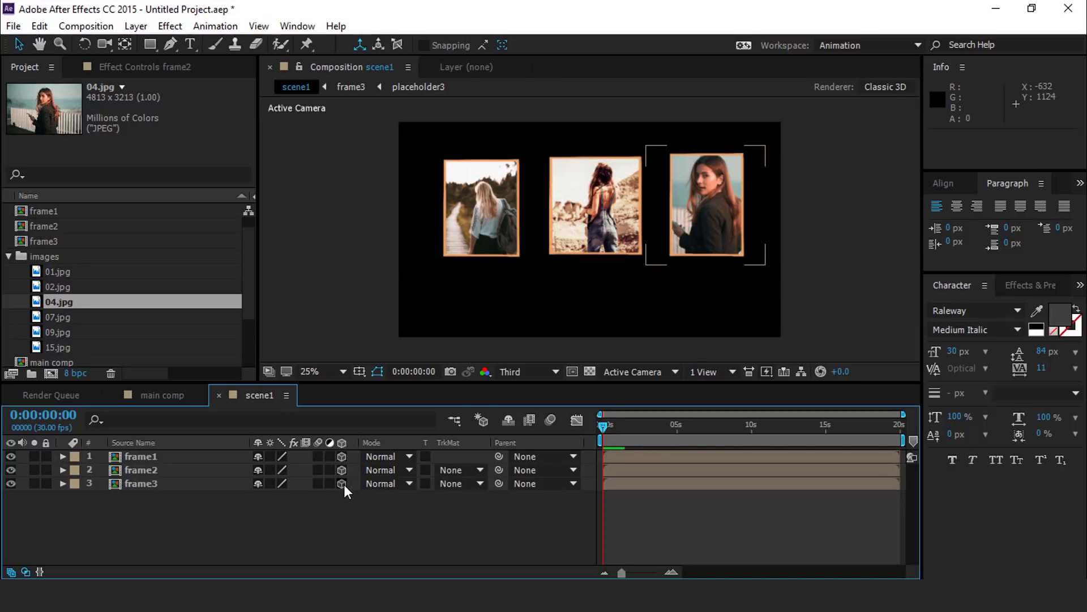
Tilt frame1 and frame3 slightly counterclockwise and rotate frame2 about 3° clockwise around the Z axis.
{"action": "left_click", "coordinate": [507, 212]}
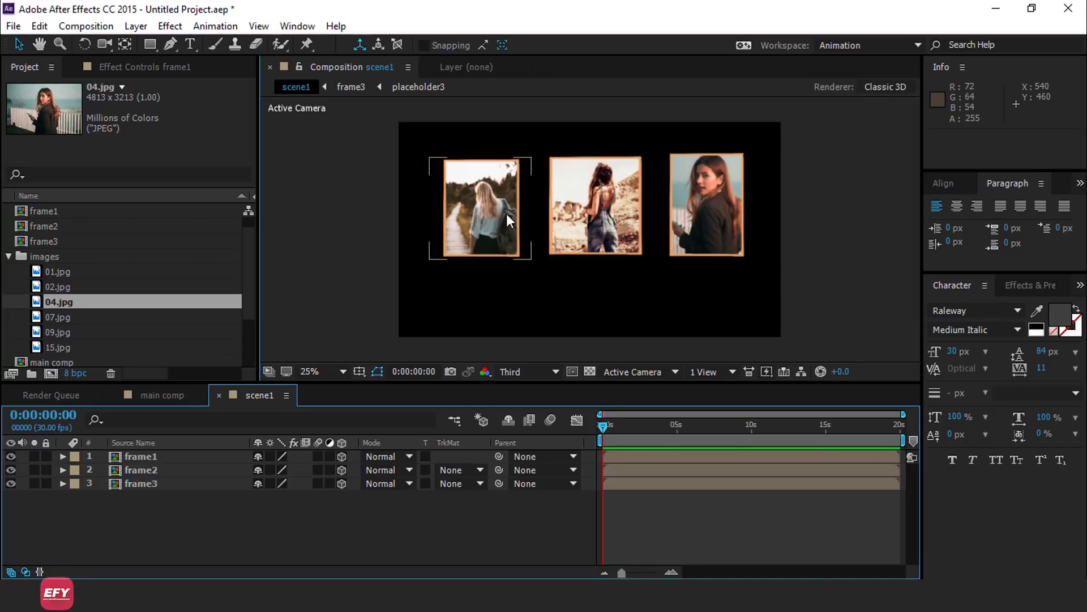
{"action": "key", "text": "w"}
{"action": "left_click_drag", "start_coordinate": [533, 260], "coordinate": [603, 237]}
{"action": "left_click", "coordinate": [606, 240]}
{"action": "left_click_drag", "start_coordinate": [655, 271], "coordinate": [652, 276]}
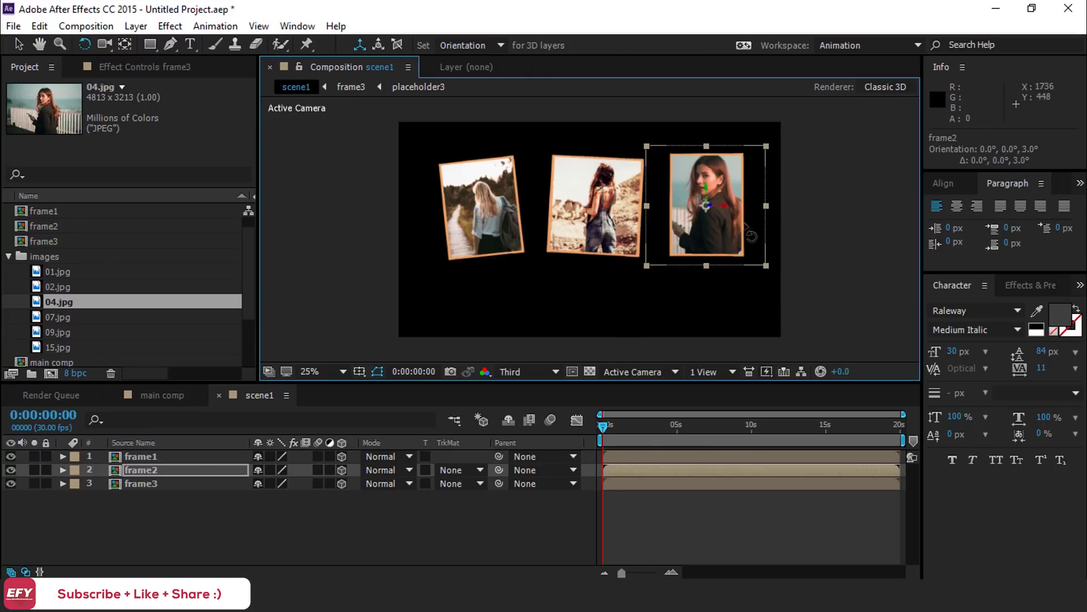
{"action": "left_click", "coordinate": [755, 255]}
{"action": "left_click_drag", "start_coordinate": [765, 264], "coordinate": [649, 267]}
Stagger the tilted frames: lower frame3, raise frame2 to about 996, 380, and shift frame1 slightly down and right.
{"action": "key", "text": "v"}
{"action": "left_click_drag", "start_coordinate": [708, 238], "coordinate": [708, 251]}
{"action": "left_click_drag", "start_coordinate": [617, 225], "coordinate": [619, 216]}
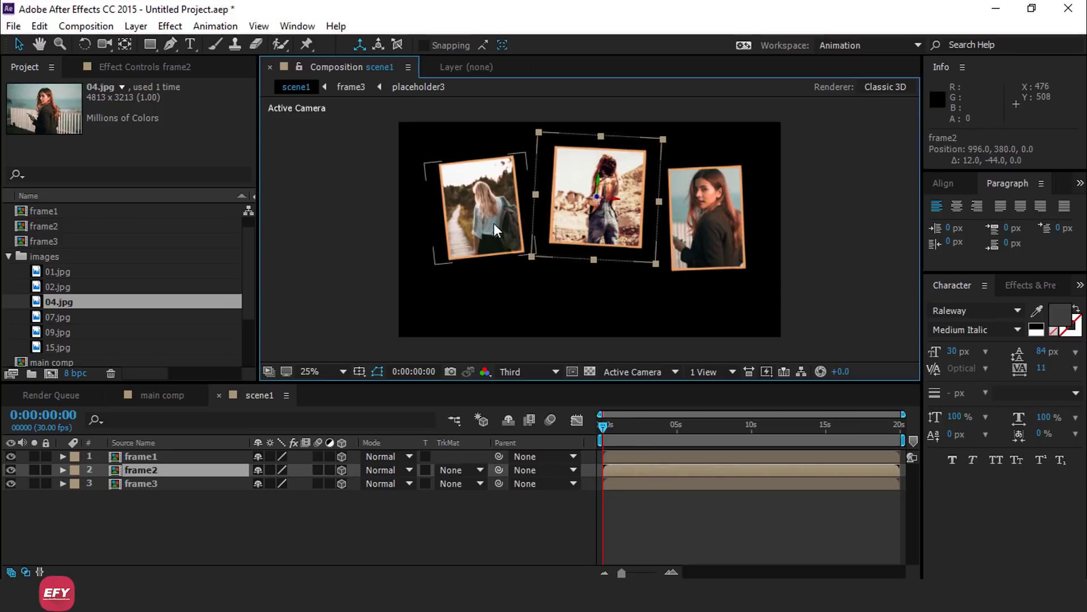
{"action": "left_click_drag", "start_coordinate": [497, 224], "coordinate": [504, 230]}
{"action": "left_click", "coordinate": [698, 249]}
{"action": "left_click", "coordinate": [308, 538]}
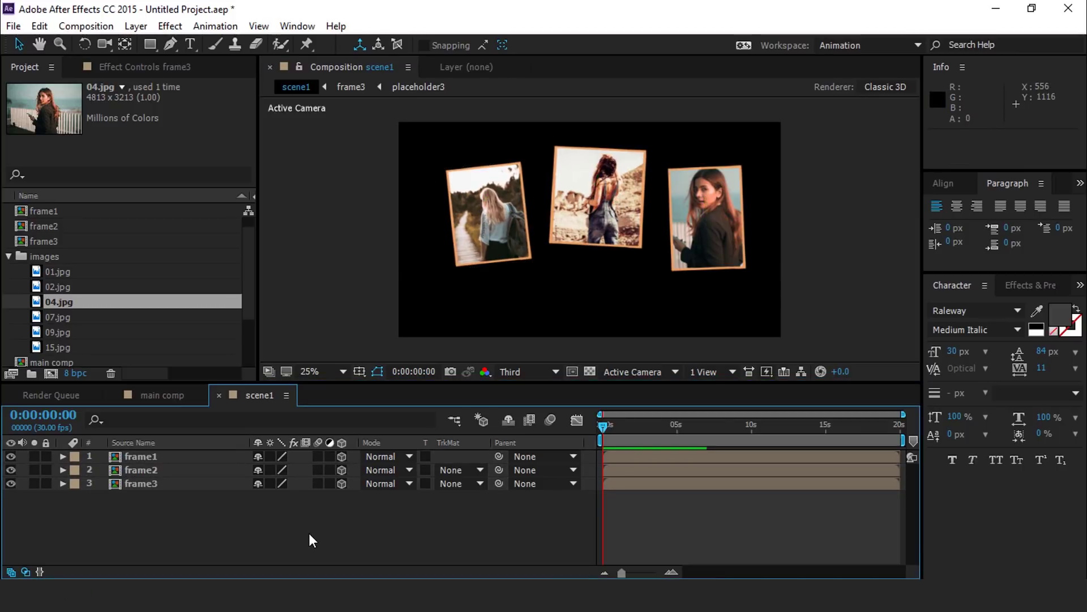
{"action": "left_click", "coordinate": [652, 187]}
Add tree1.png from the elements folder above the frame layers in scene1 and place it at about 204, 400 beside frame1.
{"action": "left_click", "coordinate": [9, 256]}
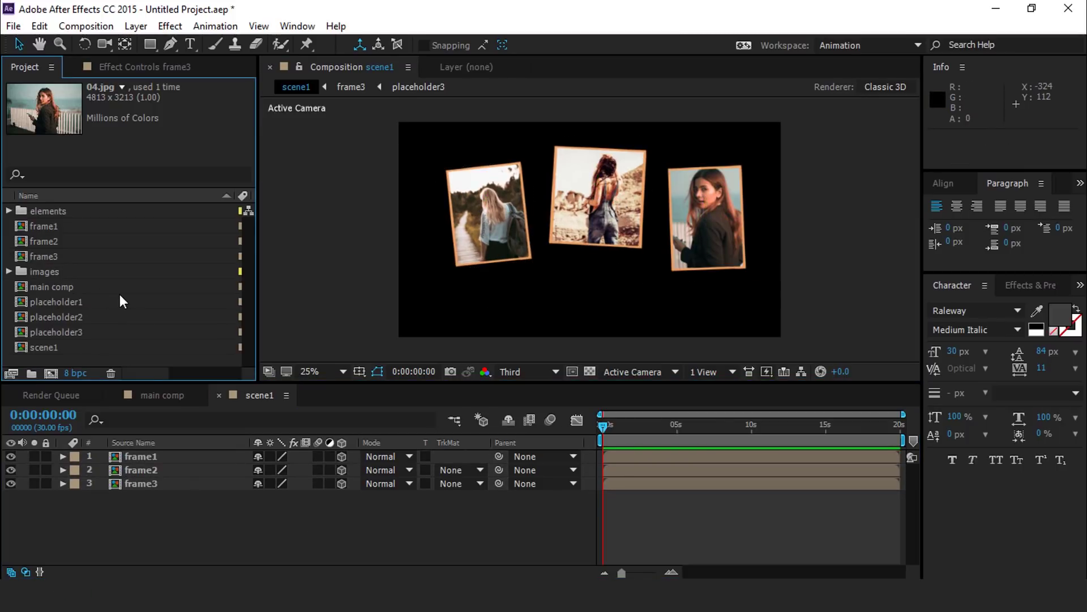
{"action": "left_click", "coordinate": [17, 210]}
{"action": "left_click", "coordinate": [9, 211]}
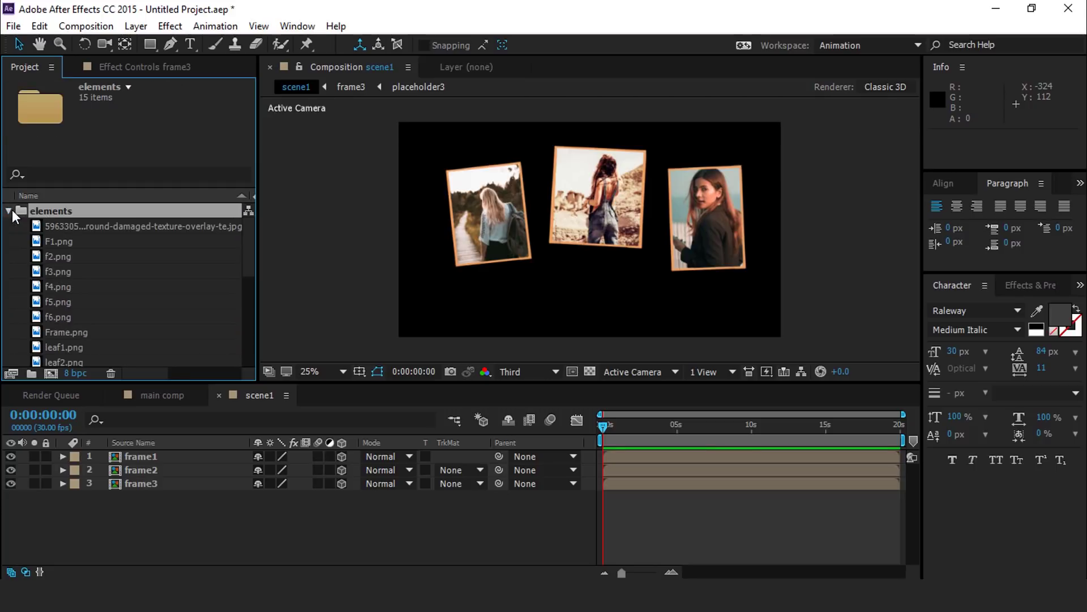
{"action": "left_click", "coordinate": [61, 332]}
{"action": "scroll", "coordinate": [68, 332], "scroll_direction": "down", "scroll_amount": 3}
{"action": "scroll", "coordinate": [72, 296], "scroll_direction": "down", "scroll_amount": 2}
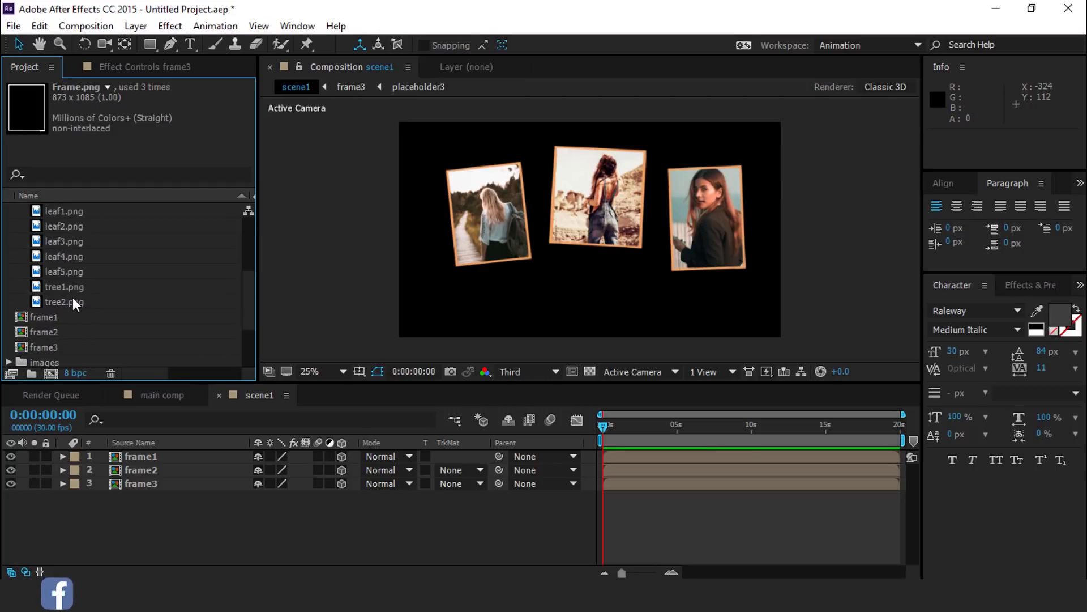
{"action": "left_click", "coordinate": [72, 298]}
{"action": "left_click", "coordinate": [63, 287]}
{"action": "left_click_drag", "start_coordinate": [37, 290], "coordinate": [168, 450]}
{"action": "left_click_drag", "start_coordinate": [603, 237], "coordinate": [451, 207]}
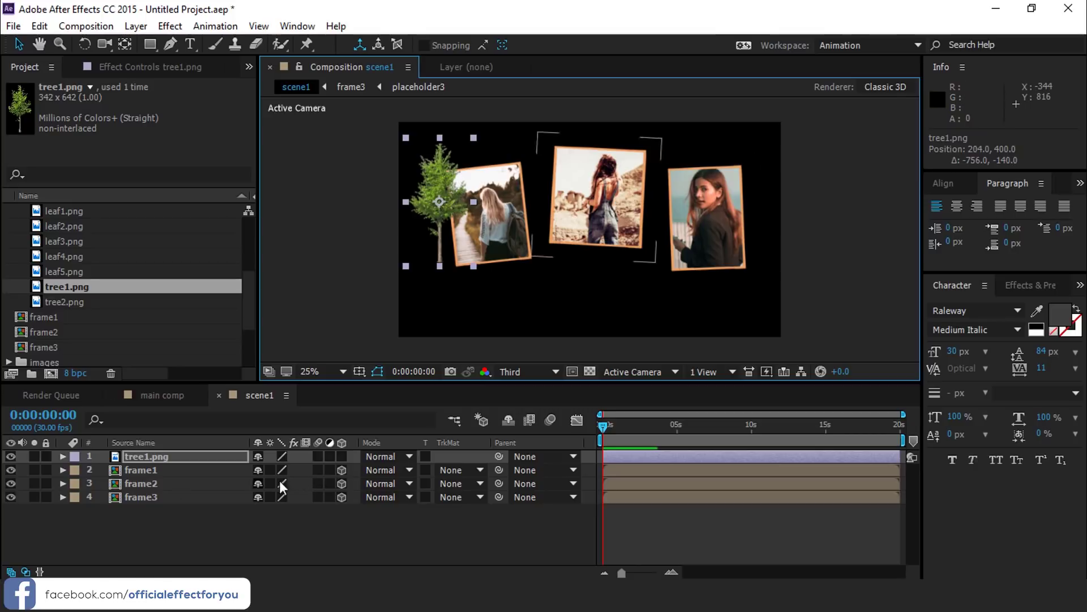
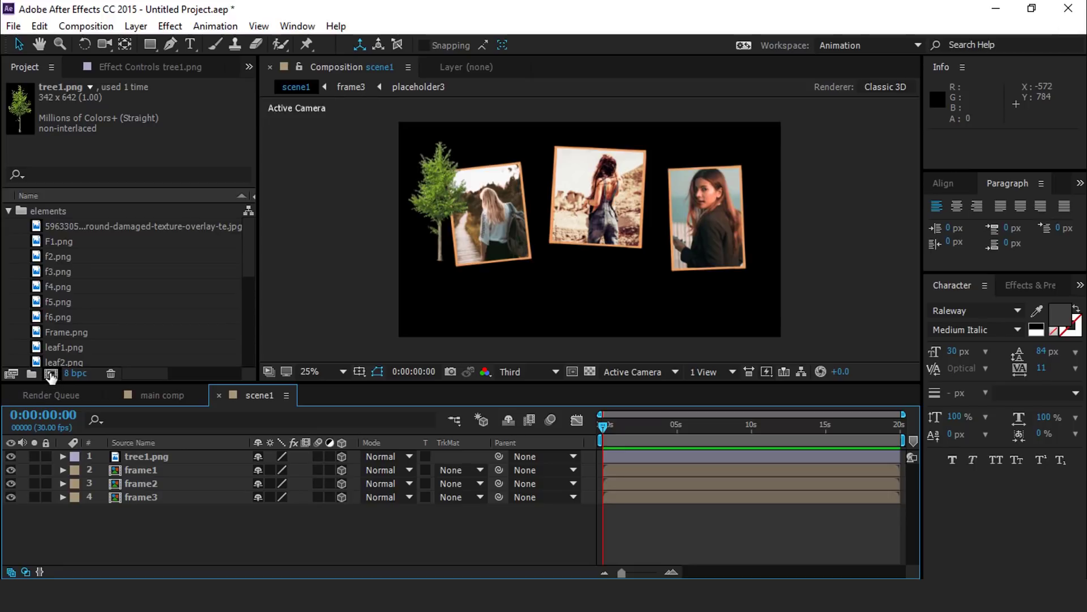
Create a new composition named leaf1, 1000 px wide and 400 px high.
{"action": "type", "text": "leaf1"}
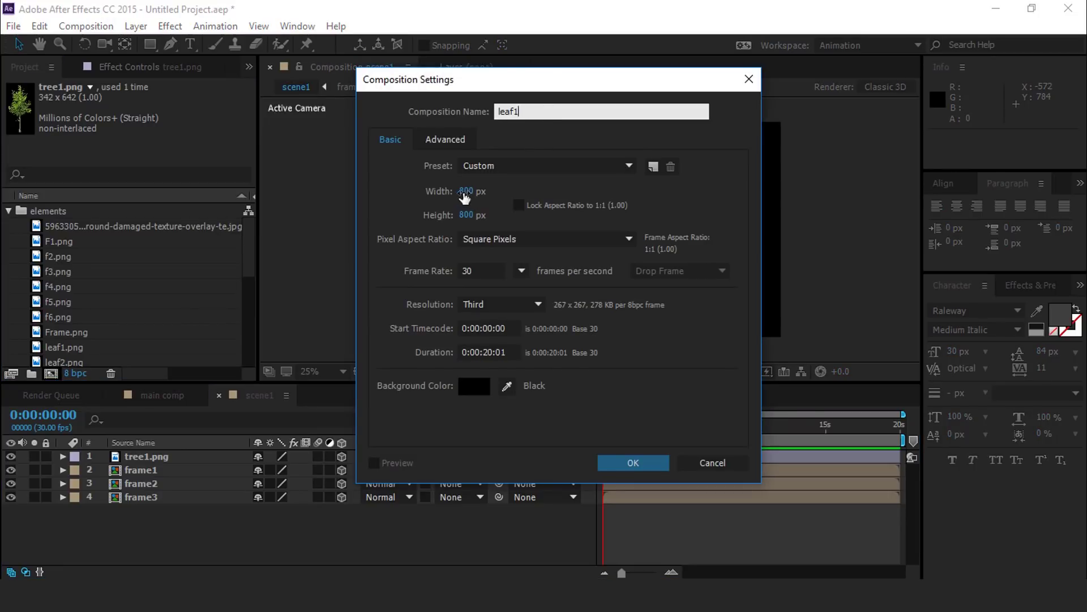
{"action": "left_click", "coordinate": [466, 192]}
{"action": "type", "text": "10"}
{"action": "left_click", "coordinate": [636, 462]}
Add leaf1.png through leaf5.png from the elements folder to the leaf1 composition.
{"action": "left_click_drag", "start_coordinate": [56, 347], "coordinate": [83, 362]}
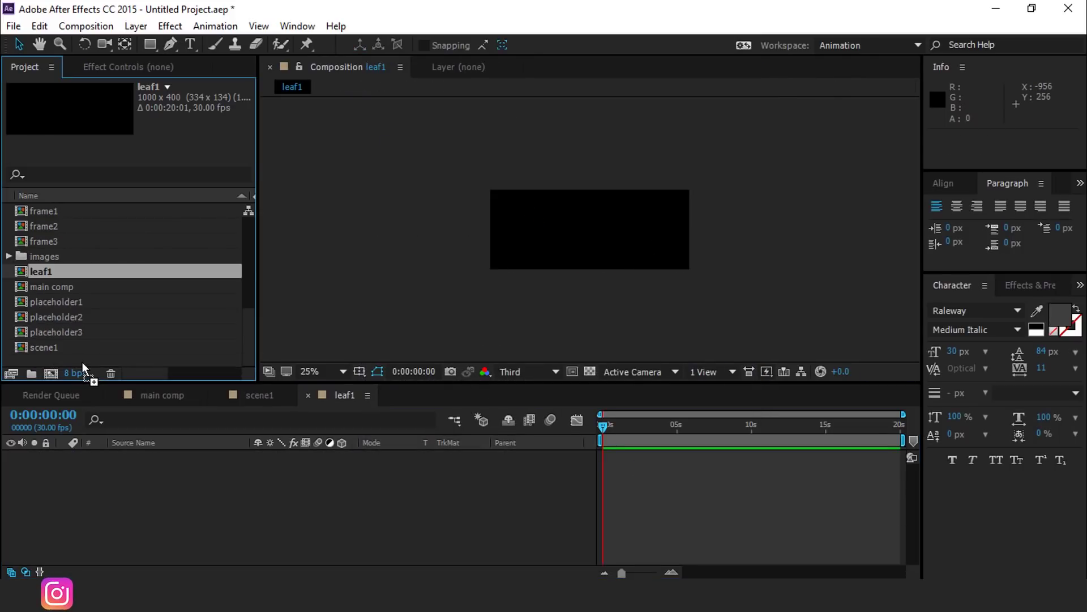
{"action": "scroll", "coordinate": [67, 321], "scroll_direction": "up", "scroll_amount": 3}
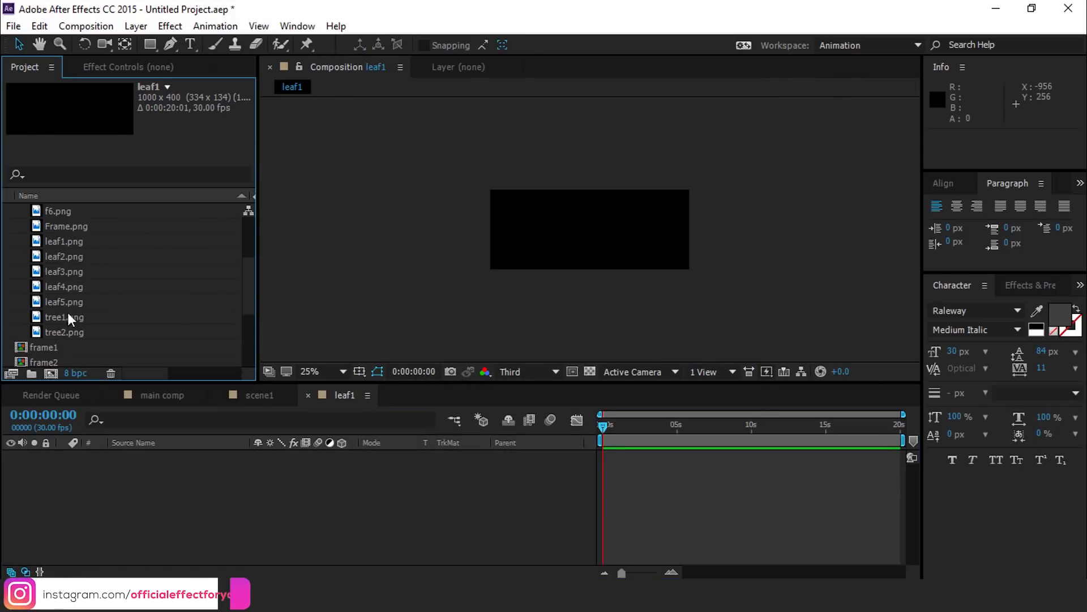
{"action": "left_click", "coordinate": [63, 241]}
{"action": "left_click", "coordinate": [71, 306], "text": "shift"}
{"action": "left_click_drag", "start_coordinate": [71, 249], "coordinate": [185, 482]}
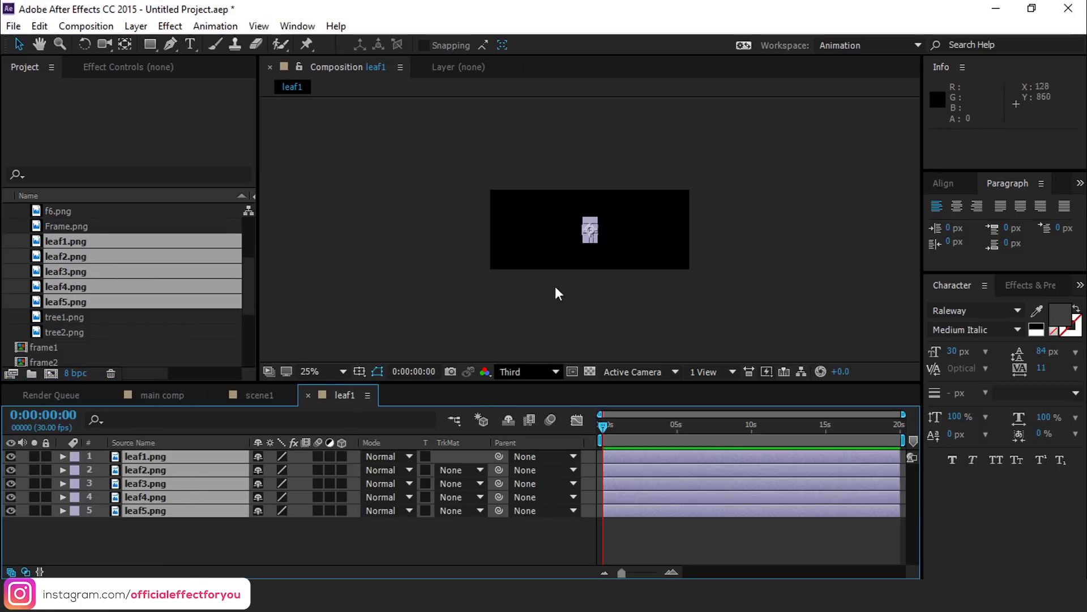
Spread the five stacked leaves apart around the centre of the leaf1 composition, undoing the last misplaced move.
{"action": "scroll", "coordinate": [613, 251], "scroll_direction": "up", "scroll_amount": 3}
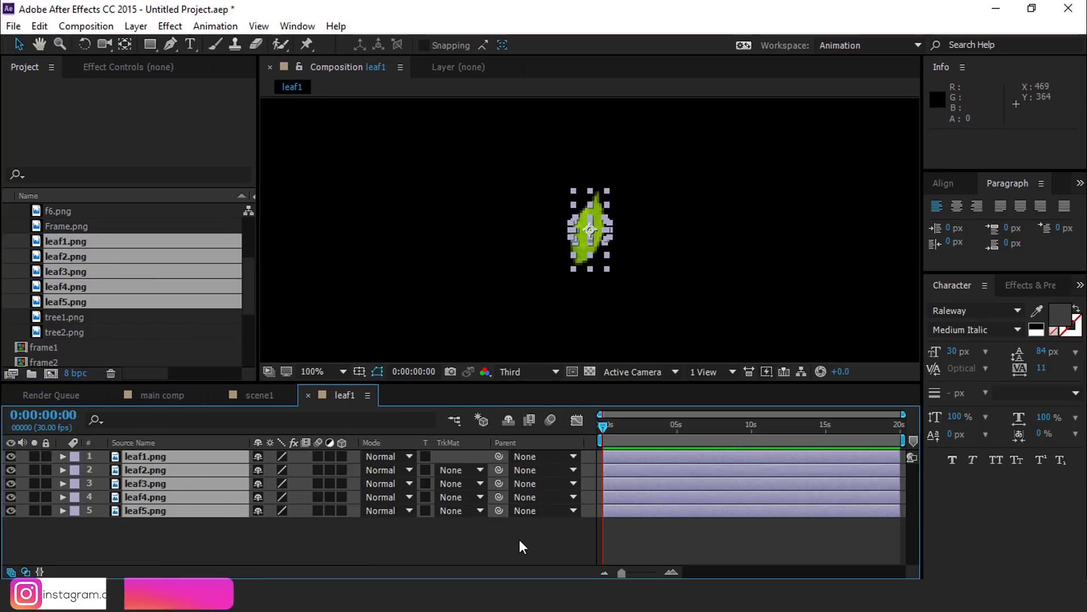
{"action": "left_click", "coordinate": [518, 539]}
{"action": "left_click_drag", "start_coordinate": [580, 256], "coordinate": [482, 264]}
{"action": "left_click_drag", "start_coordinate": [594, 229], "coordinate": [595, 191]}
{"action": "left_click_drag", "start_coordinate": [590, 229], "coordinate": [609, 227]}
{"action": "left_click_drag", "start_coordinate": [484, 232], "coordinate": [485, 243]}
{"action": "left_click_drag", "start_coordinate": [608, 227], "coordinate": [596, 239]}
{"action": "left_click_drag", "start_coordinate": [485, 237], "coordinate": [621, 218]}
{"action": "left_click_drag", "start_coordinate": [610, 239], "coordinate": [518, 242]}
{"action": "key", "text": "ctrl+z"}
Rotate the large leaf1.png leaf to about -118° so it lies nearly horizontal.
{"action": "left_click", "coordinate": [628, 238]}
{"action": "key", "text": "w"}
{"action": "left_click_drag", "start_coordinate": [644, 269], "coordinate": [725, 156]}
{"action": "key", "text": "v"}
Refine the positions of the individual leaves so they form a loose, compact cluster.
{"action": "left_click_drag", "start_coordinate": [538, 188], "coordinate": [554, 193]}
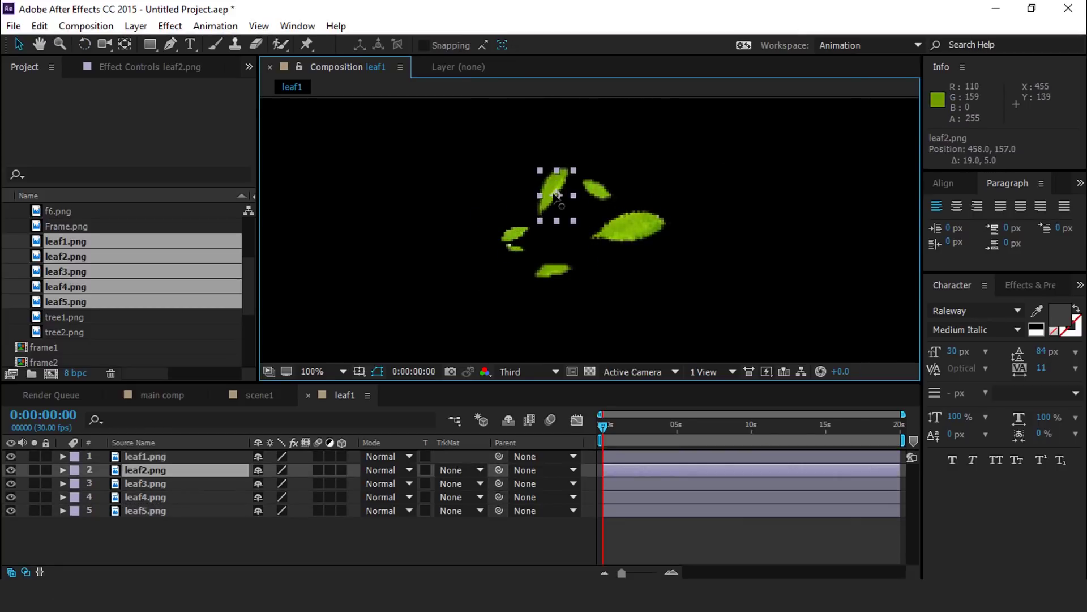
{"action": "left_click_drag", "start_coordinate": [625, 229], "coordinate": [595, 231]}
{"action": "left_click", "coordinate": [552, 271]}
{"action": "mouse_move", "coordinate": [506, 232]}
{"action": "left_mouse_down"}
{"action": "mouse_move", "coordinate": [517, 243]}
{"action": "mouse_move", "coordinate": [485, 238]}
{"action": "left_mouse_up"}
{"action": "key", "text": "ctrl+z"}
{"action": "left_click_drag", "start_coordinate": [558, 272], "coordinate": [541, 270]}
{"action": "left_click_drag", "start_coordinate": [593, 187], "coordinate": [532, 200]}
Keyframe the rotation of all five leaves at the start and set it to 1x+242.1° at 0:00:14:28.
{"action": "scroll", "coordinate": [532, 199], "scroll_direction": "down", "scroll_amount": 1}
{"action": "left_click", "coordinate": [207, 545]}
{"action": "left_click_drag", "start_coordinate": [207, 545], "coordinate": [120, 454]}
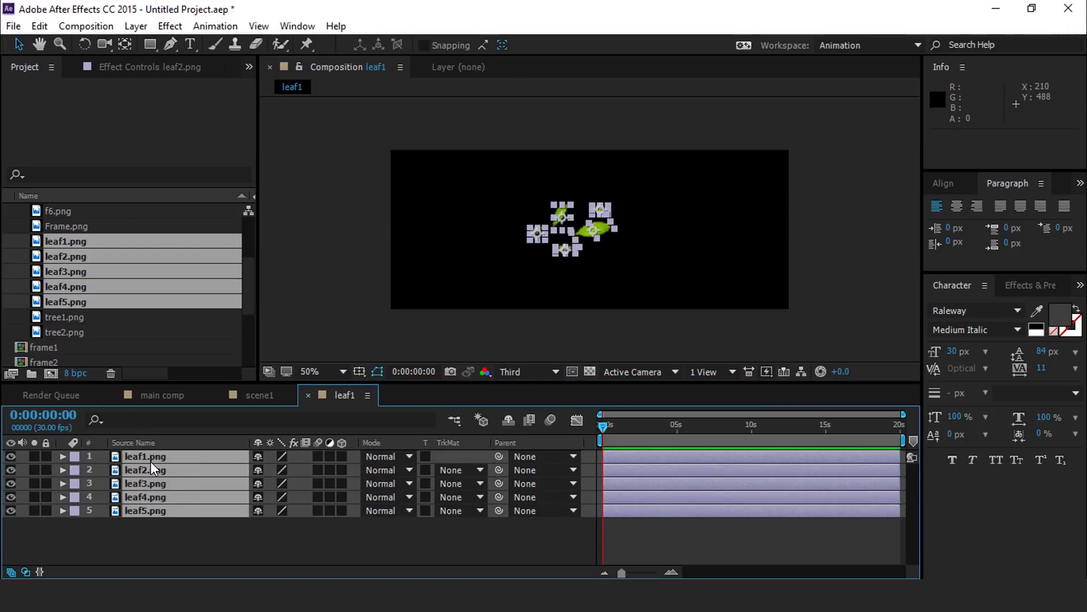
{"action": "key", "text": "r"}
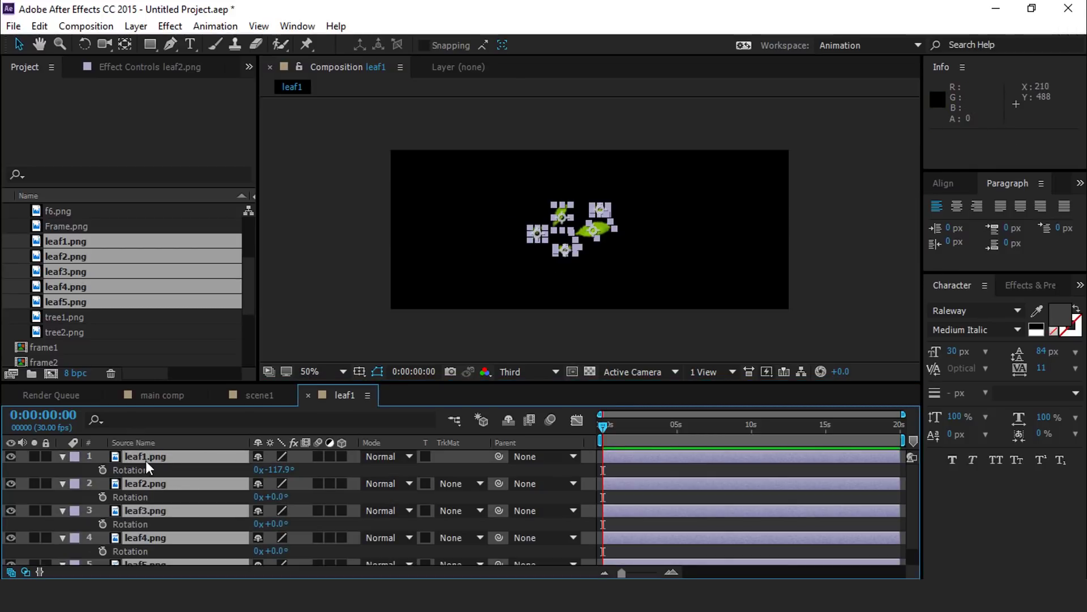
{"action": "left_click", "coordinate": [102, 469]}
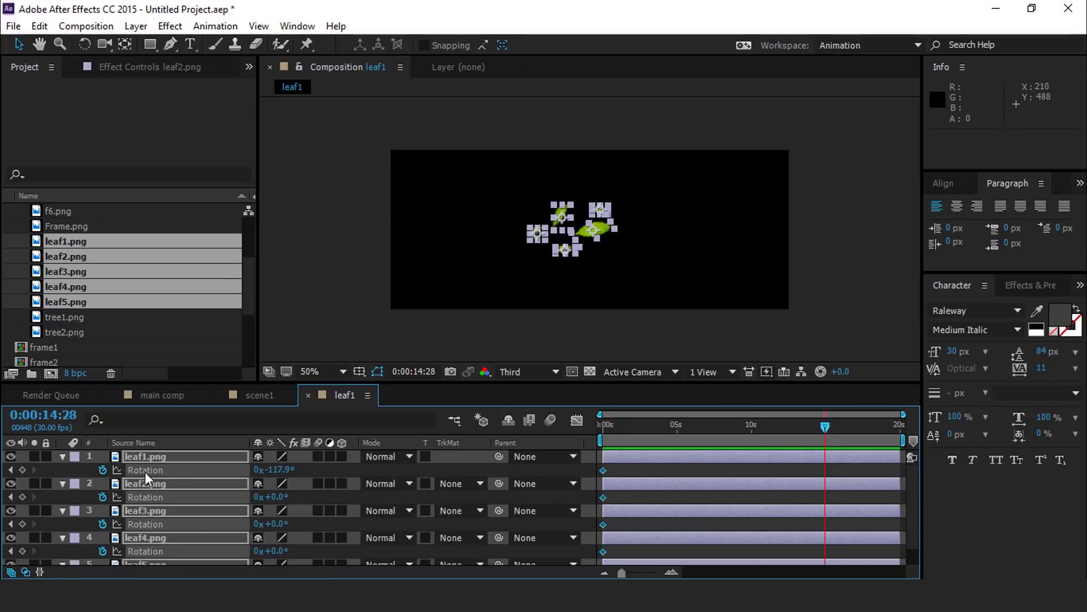
{"action": "left_click_drag", "start_coordinate": [271, 474], "coordinate": [270, 502]}
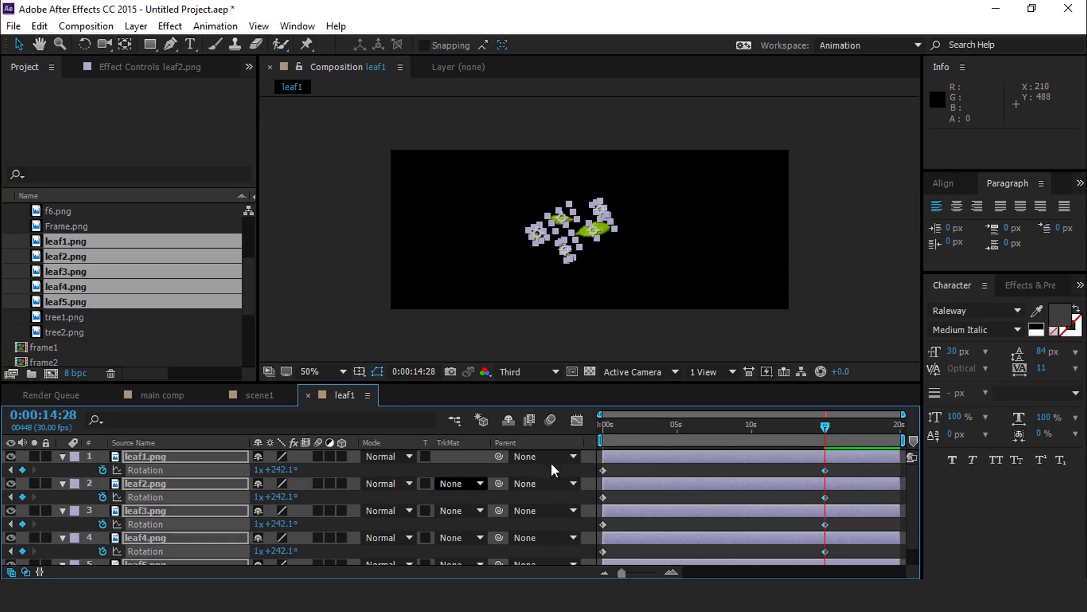
Preview the leaf rotation animation from near the start of the leaf1 composition.
{"action": "mouse_move", "coordinate": [668, 423]}
{"action": "left_mouse_down"}
{"action": "mouse_move", "coordinate": [796, 419]}
{"action": "mouse_move", "coordinate": [689, 425]}
{"action": "left_mouse_up"}
{"action": "left_click", "coordinate": [820, 352]}
{"action": "left_click_drag", "start_coordinate": [585, 429], "coordinate": [619, 427]}
{"action": "key", "text": "space"}
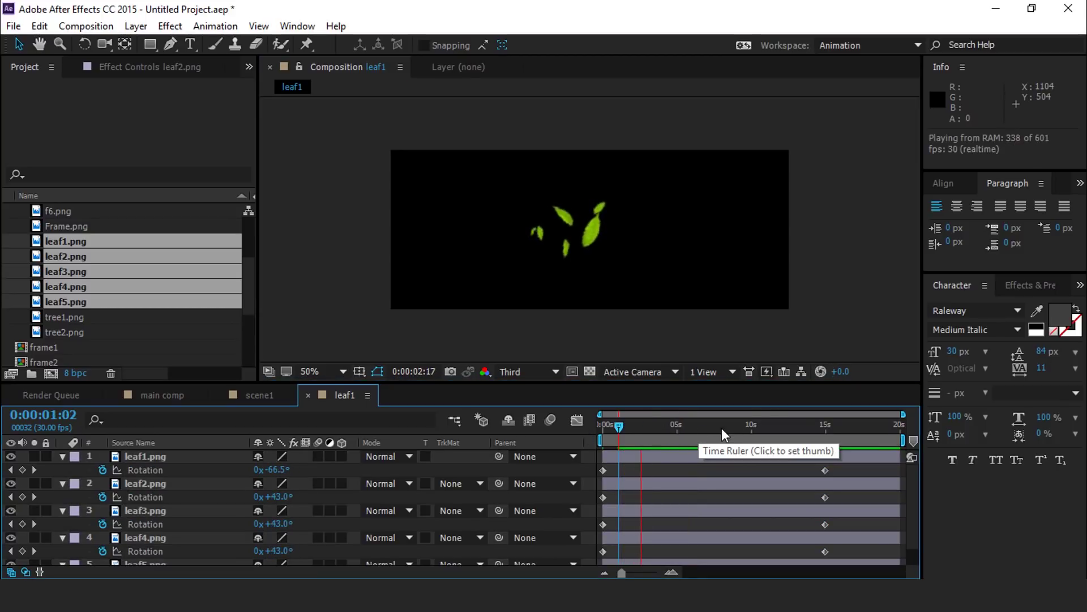
Move the final rotation keyframes of all five leaves to about 18 seconds and preview the slower rotation from the start.
{"action": "left_click", "coordinate": [743, 424]}
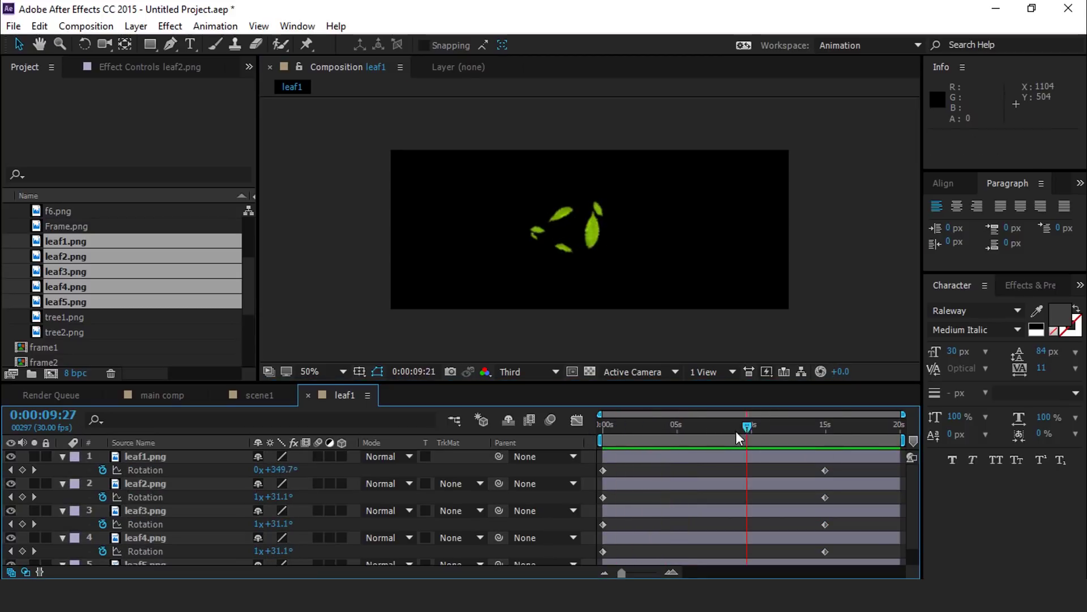
{"action": "left_click_drag", "start_coordinate": [864, 466], "coordinate": [830, 577]}
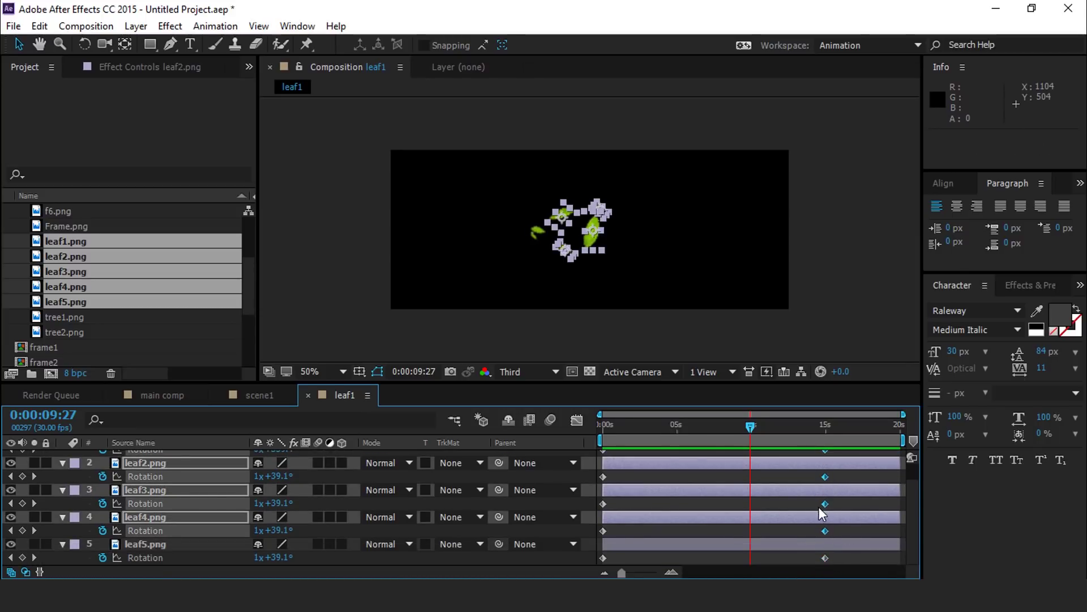
{"action": "scroll", "coordinate": [817, 508], "scroll_direction": "up", "scroll_amount": 1}
{"action": "left_click_drag", "start_coordinate": [811, 468], "coordinate": [873, 569]}
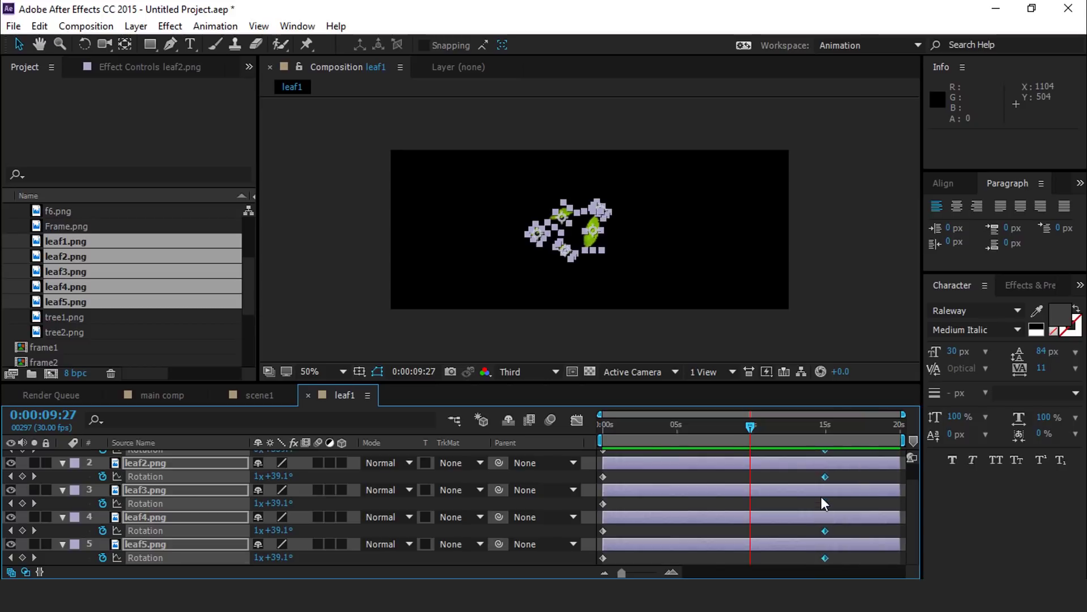
{"action": "left_click_drag", "start_coordinate": [824, 505], "coordinate": [872, 504]}
{"action": "key", "text": "space"}
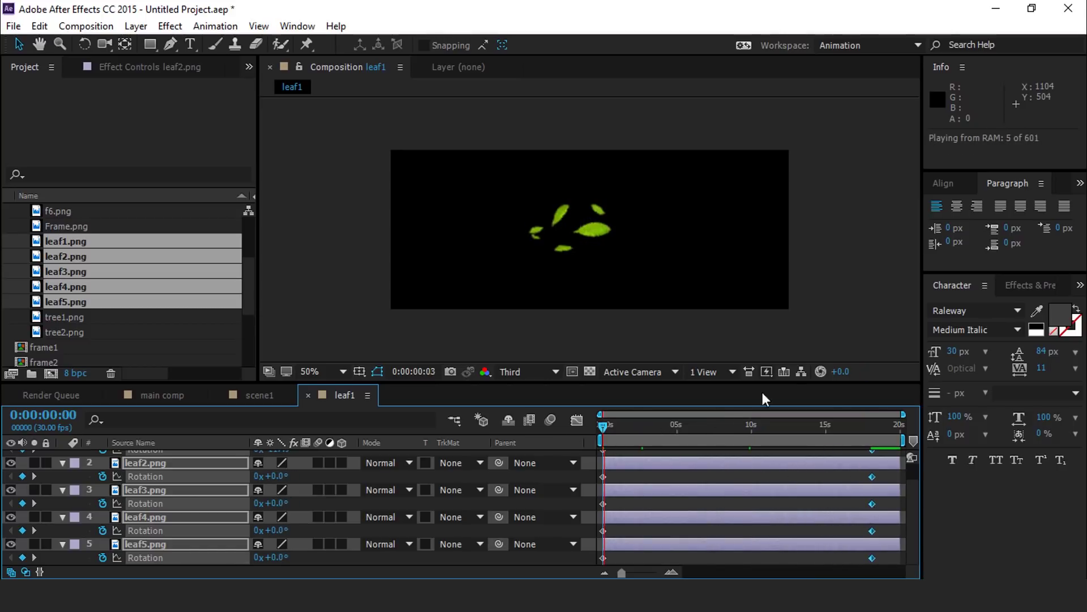
{"action": "left_click", "coordinate": [644, 427]}
{"action": "left_click", "coordinate": [602, 427]}
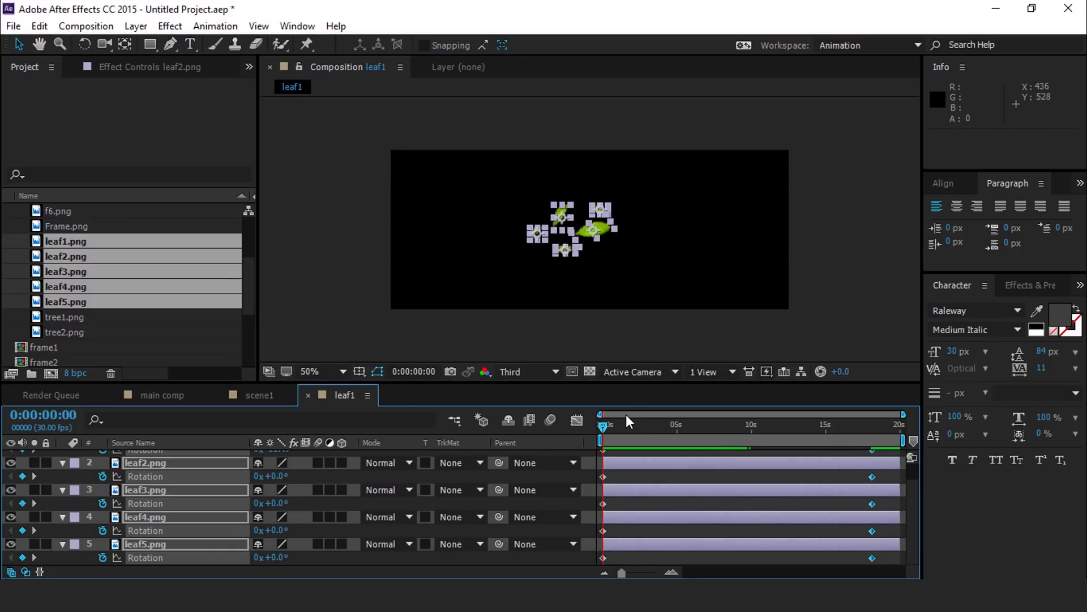
Keyframe all five leaves' positions, travelling from below the frame's lower-left corner at 0:00:00:00 to its right half at 0:00:12:10.
{"action": "scroll", "coordinate": [227, 515], "scroll_direction": "up", "scroll_amount": 1}
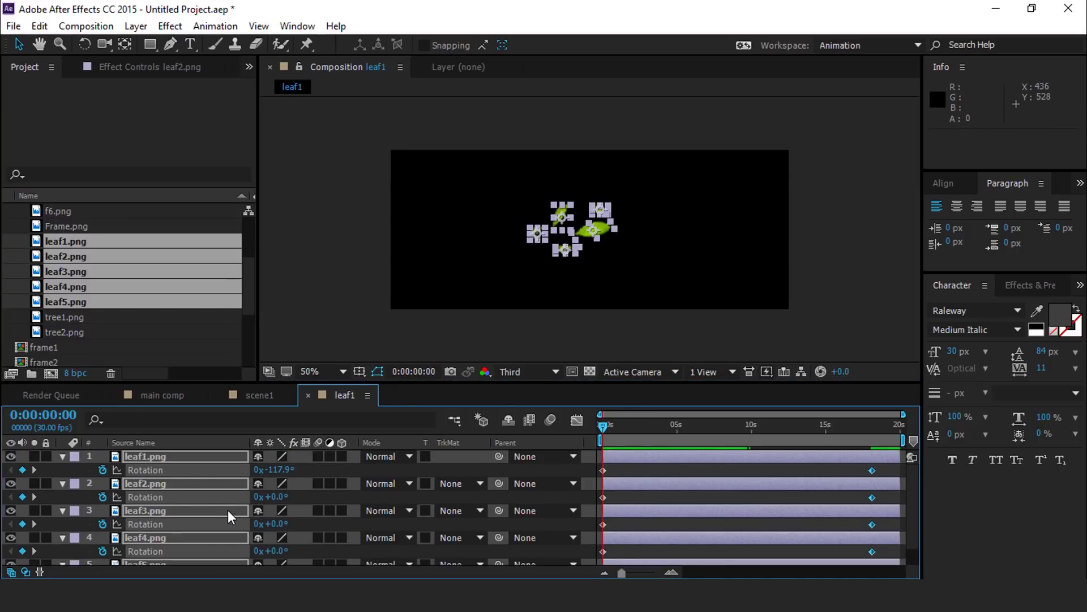
{"action": "key", "text": "ctrl+a"}
{"action": "key", "text": "p"}
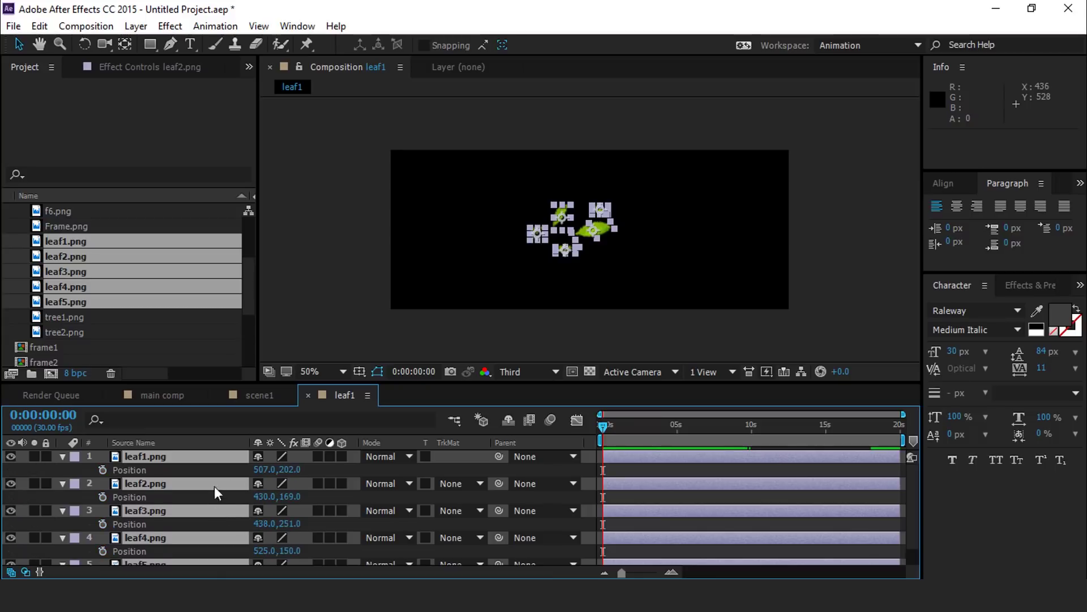
{"action": "left_click_drag", "start_coordinate": [657, 430], "coordinate": [786, 429]}
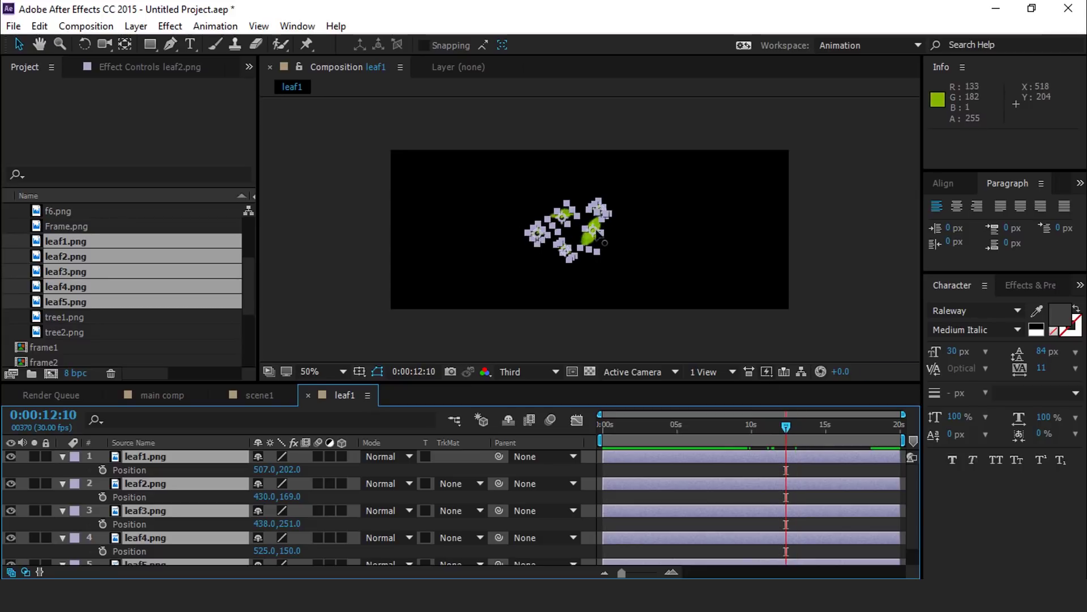
{"action": "left_click_drag", "start_coordinate": [597, 232], "coordinate": [698, 226]}
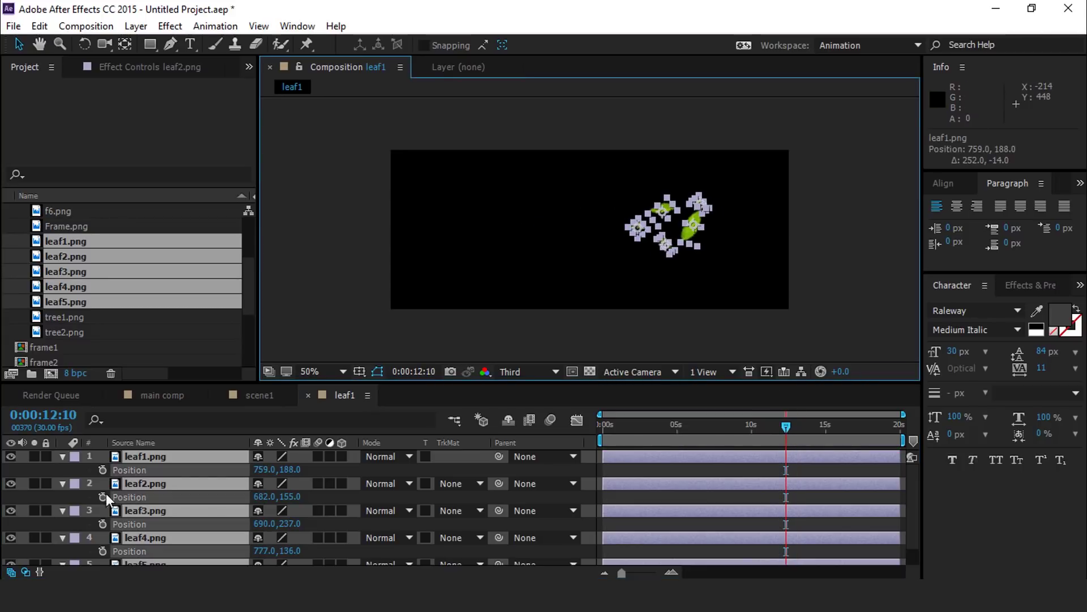
{"action": "left_click", "coordinate": [104, 469]}
{"action": "left_click_drag", "start_coordinate": [782, 426], "coordinate": [545, 443]}
{"action": "left_click_drag", "start_coordinate": [696, 228], "coordinate": [451, 343]}
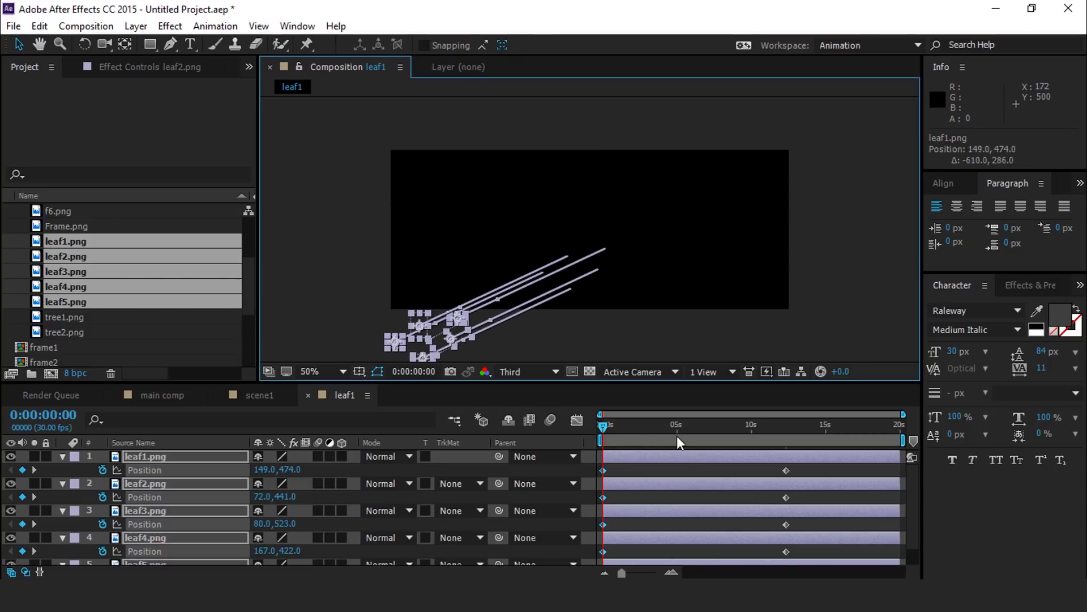
Apply Easy Ease to the start and end position keyframes of all five leaves.
{"action": "left_click_drag", "start_coordinate": [808, 482], "coordinate": [594, 567]}
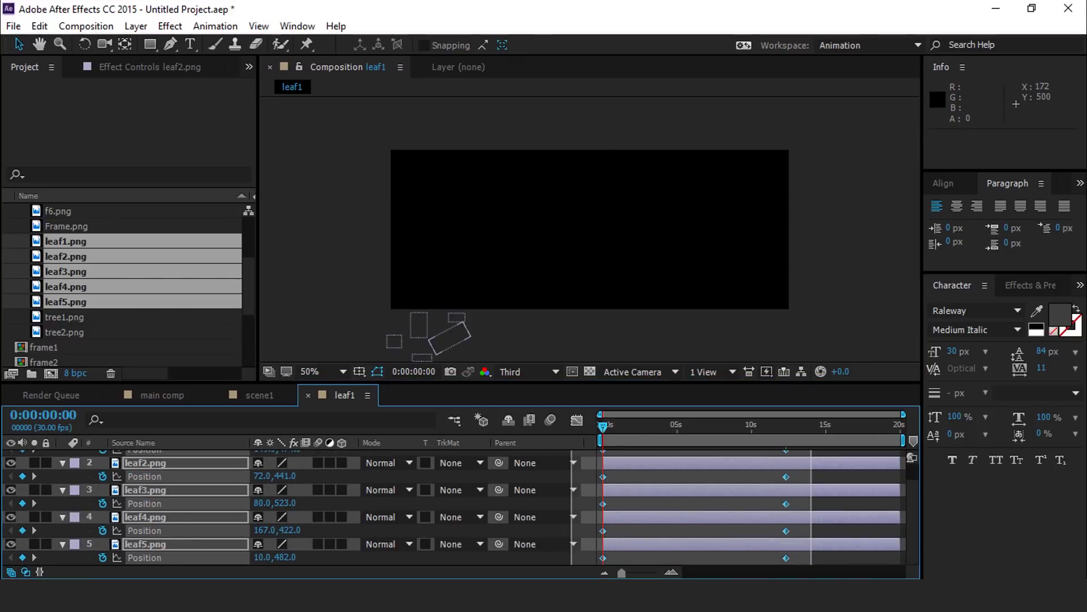
{"action": "left_click_drag", "start_coordinate": [808, 552], "coordinate": [807, 553]}
{"action": "right_click", "coordinate": [789, 477]}
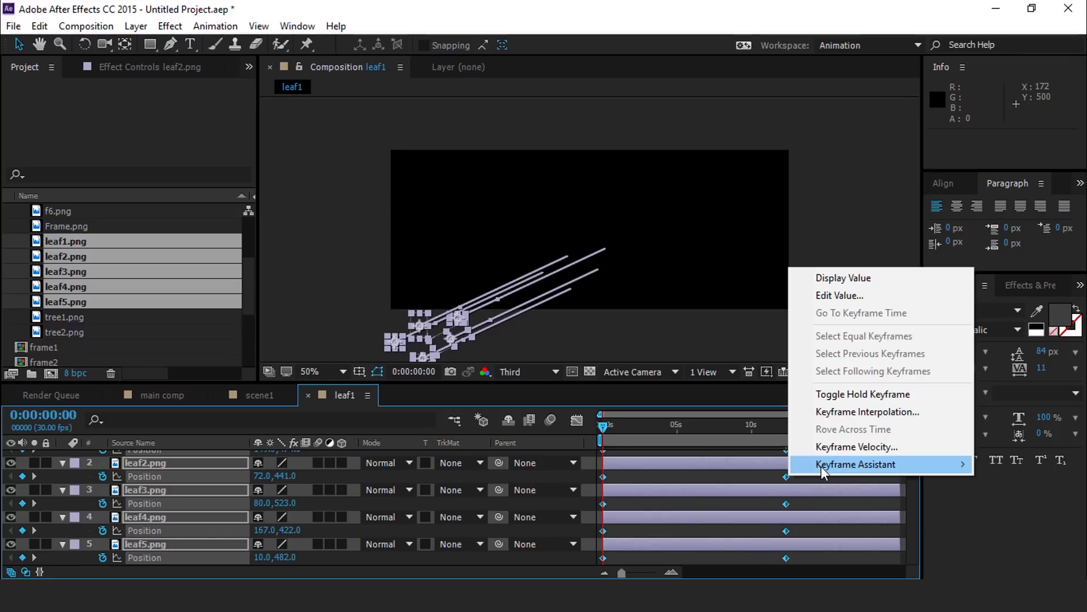
{"action": "mouse_move", "coordinate": [821, 465]}
{"action": "left_click", "coordinate": [569, 356]}
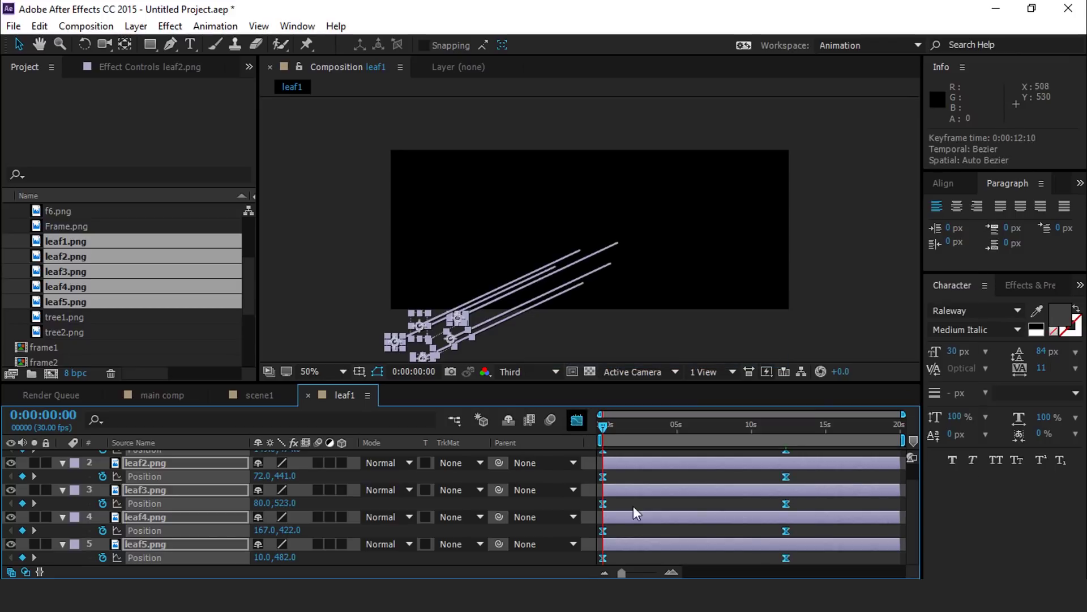
Lengthen the ease into the leaves' final position keyframes in the speed graph so the movement slows down gradually.
{"action": "key", "text": "shift+F3"}
{"action": "left_click_drag", "start_coordinate": [841, 503], "coordinate": [715, 525]}
{"action": "left_click", "coordinate": [577, 420]}
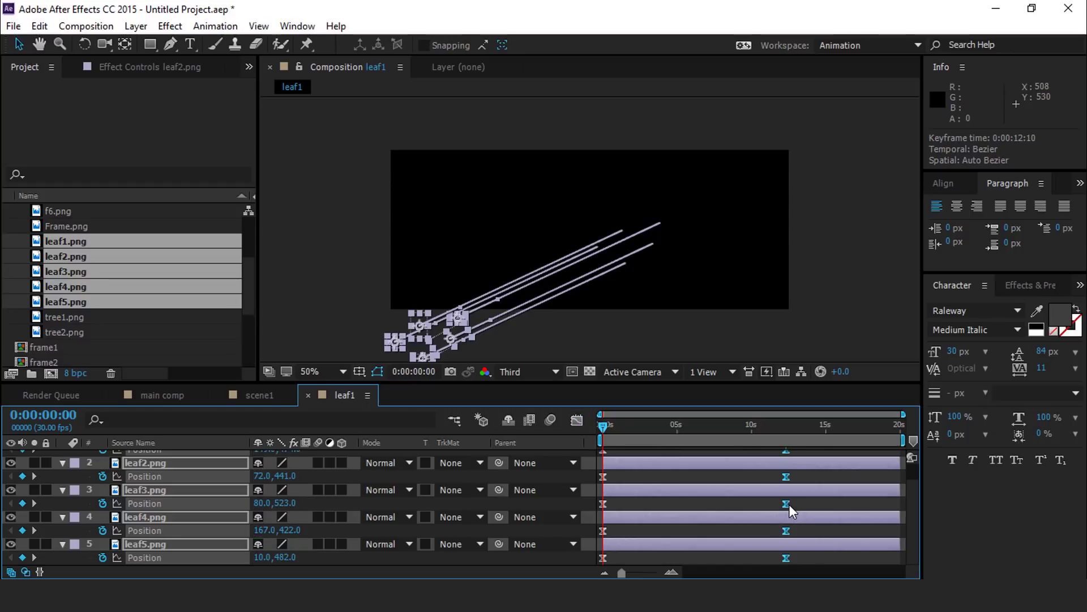
Stagger the five leaves' final position keyframes between about 12 and 13.5 seconds and preview the movement.
{"action": "scroll", "coordinate": [822, 497], "scroll_direction": "up", "scroll_amount": 1}
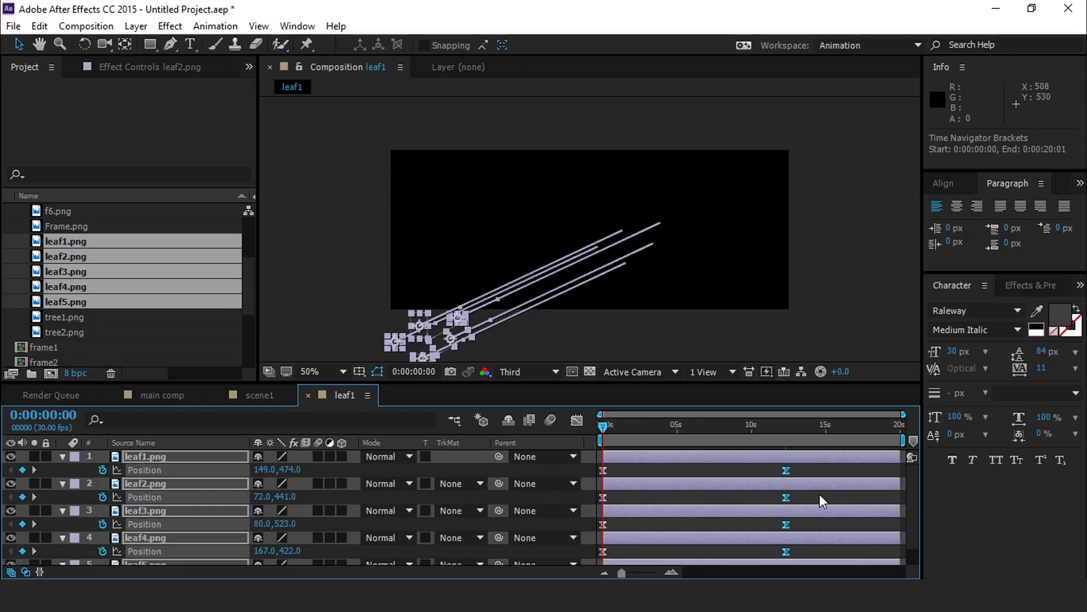
{"action": "left_click", "coordinate": [808, 470]}
{"action": "left_click_drag", "start_coordinate": [786, 470], "coordinate": [800, 558]}
{"action": "scroll", "coordinate": [802, 535], "scroll_direction": "down", "scroll_amount": 1}
{"action": "scroll", "coordinate": [836, 508], "scroll_direction": "up", "scroll_amount": 1}
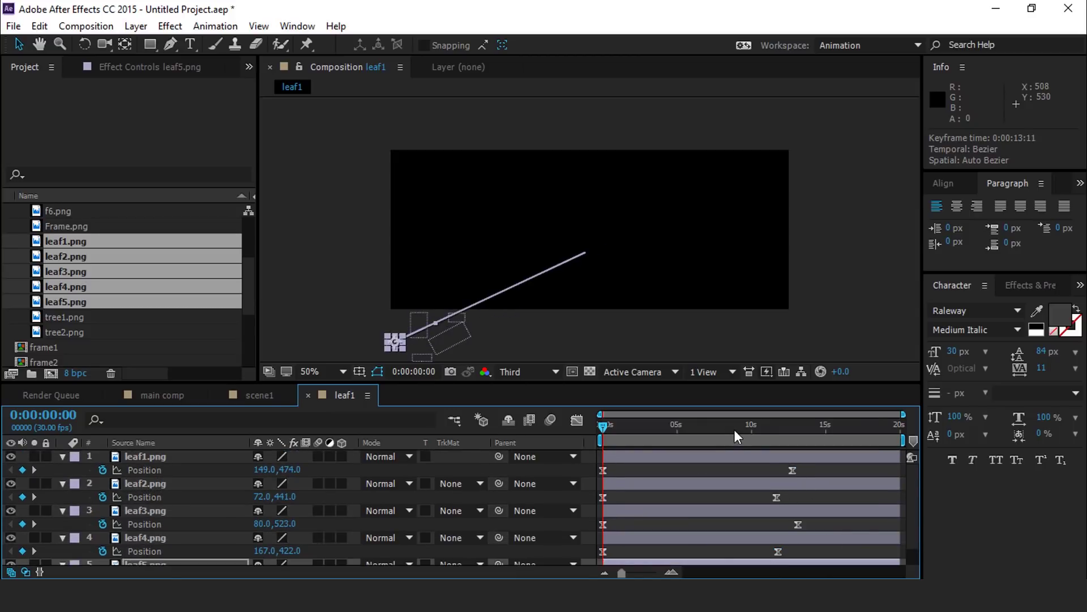
{"action": "key", "text": "space"}
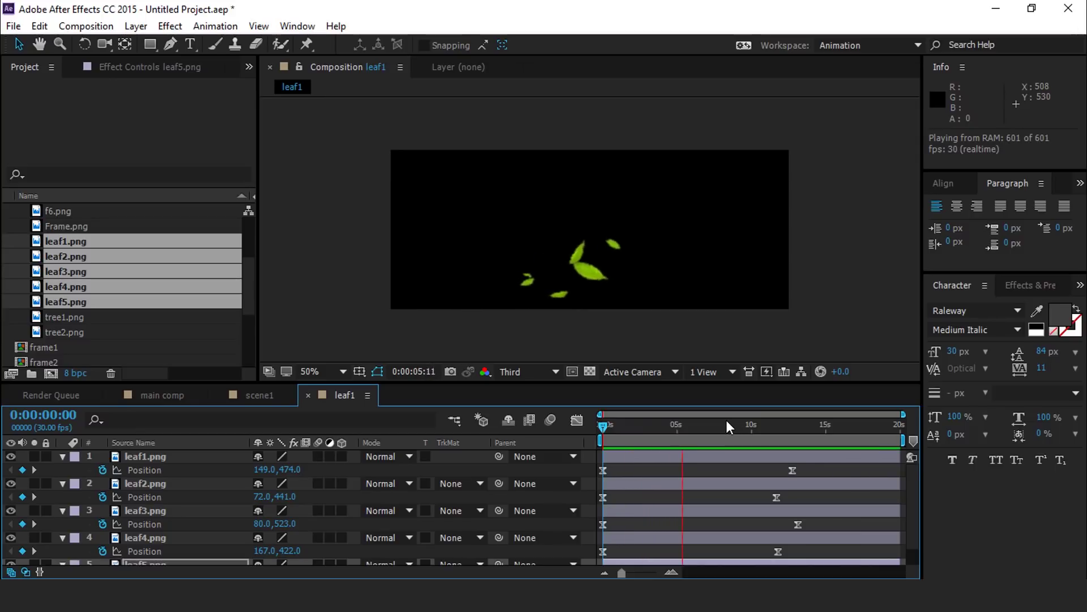
{"action": "left_click", "coordinate": [758, 425]}
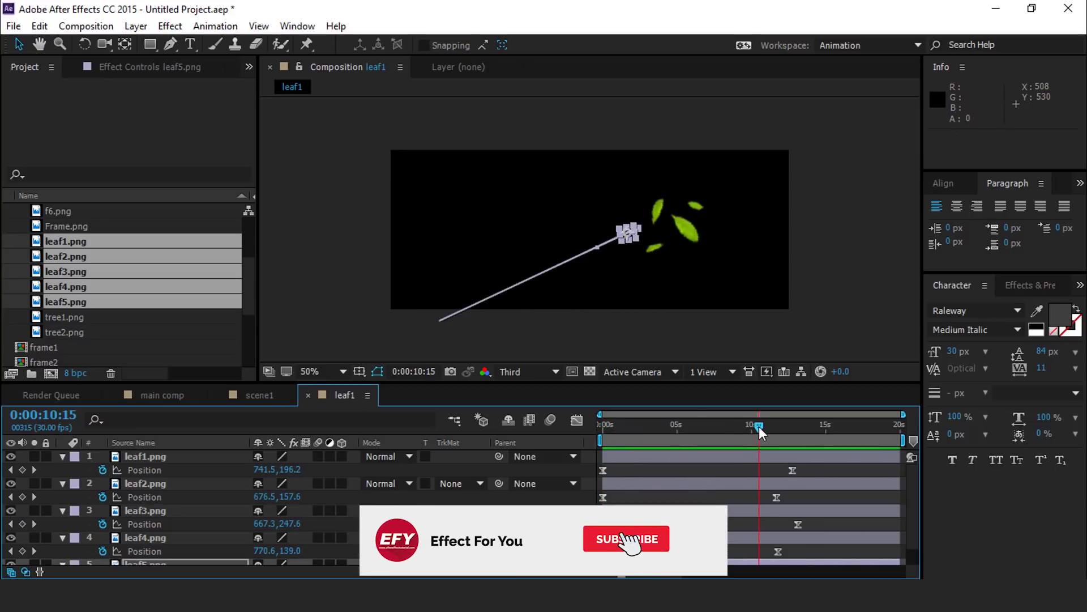
Shift the leaves' staggered final position keyframes earlier, to about 8.5 to 10.5 seconds, and preview the faster movement.
{"action": "left_click_drag", "start_coordinate": [831, 465], "coordinate": [754, 563]}
{"action": "left_click_drag", "start_coordinate": [793, 504], "coordinate": [745, 507]}
{"action": "key", "text": "space"}
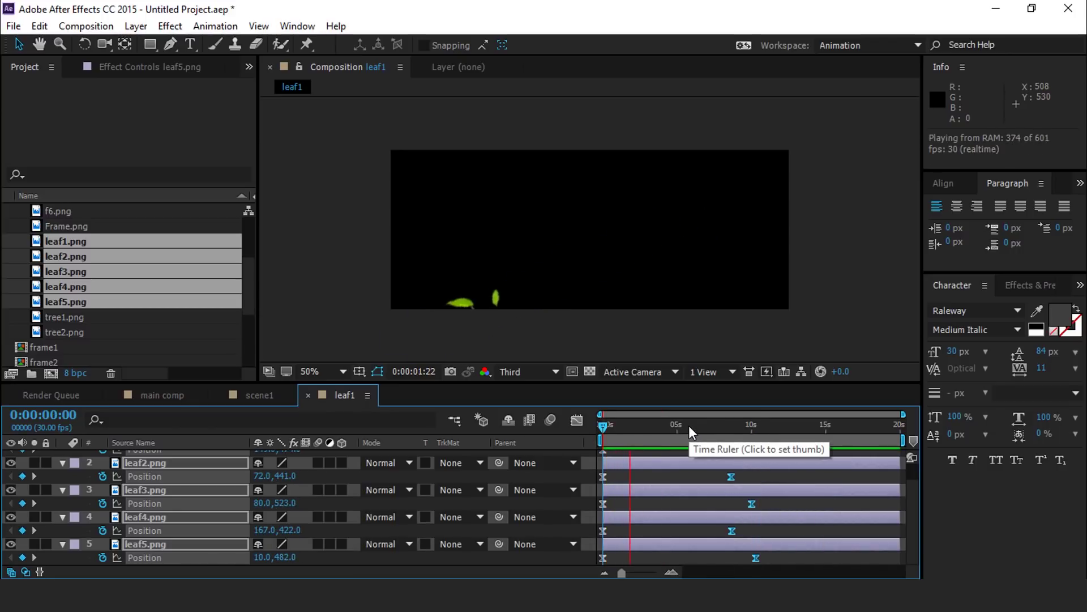
{"action": "left_click", "coordinate": [743, 426]}
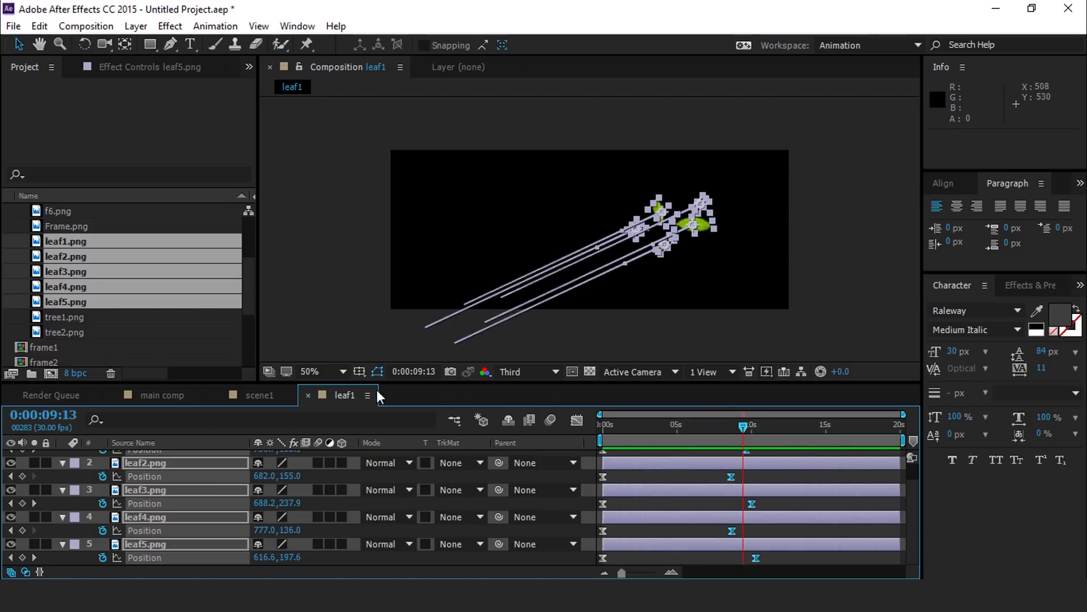
Add the leaf1 composition to scene1 as a 3D layer under tree1.png, placed at about 392, 972 and tilted slightly counterclockwise.
{"action": "left_click", "coordinate": [308, 395]}
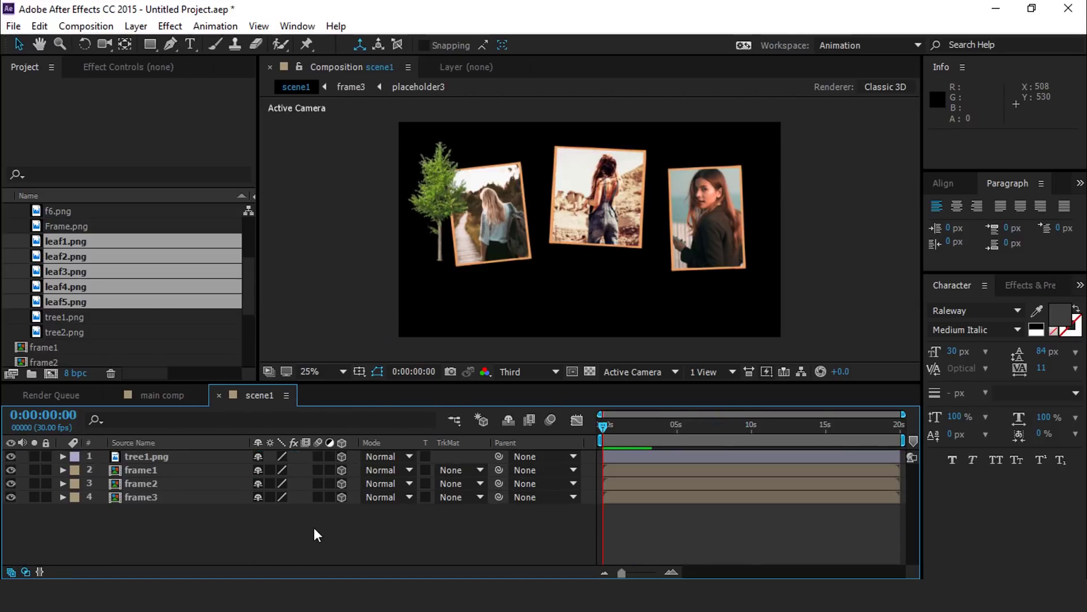
{"action": "scroll", "coordinate": [79, 354], "scroll_direction": "down", "scroll_amount": 3}
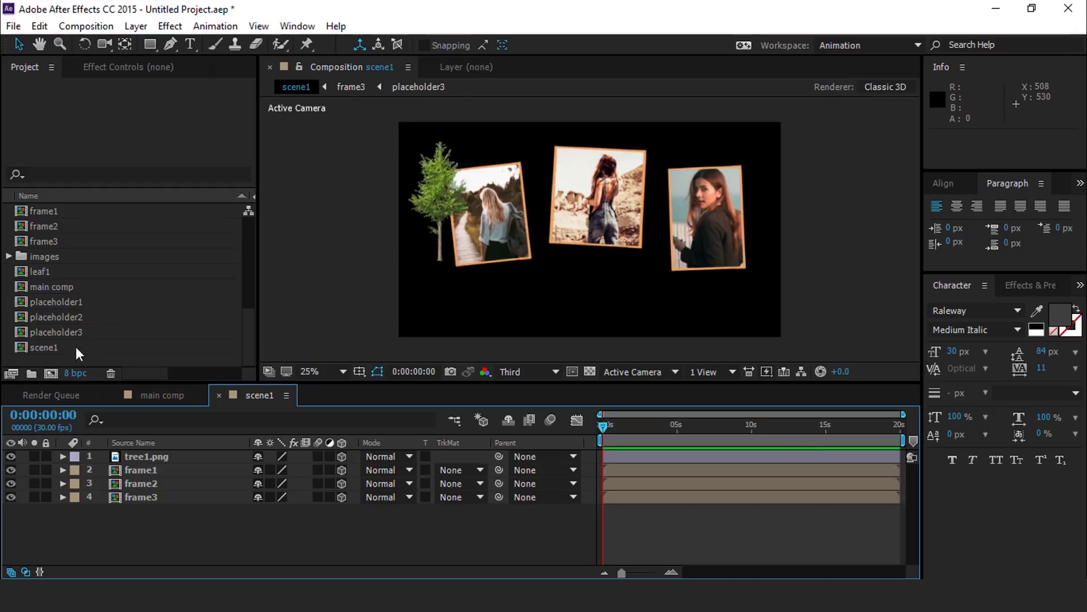
{"action": "left_click_drag", "start_coordinate": [40, 274], "coordinate": [145, 459]}
{"action": "left_click_drag", "start_coordinate": [640, 259], "coordinate": [602, 310]}
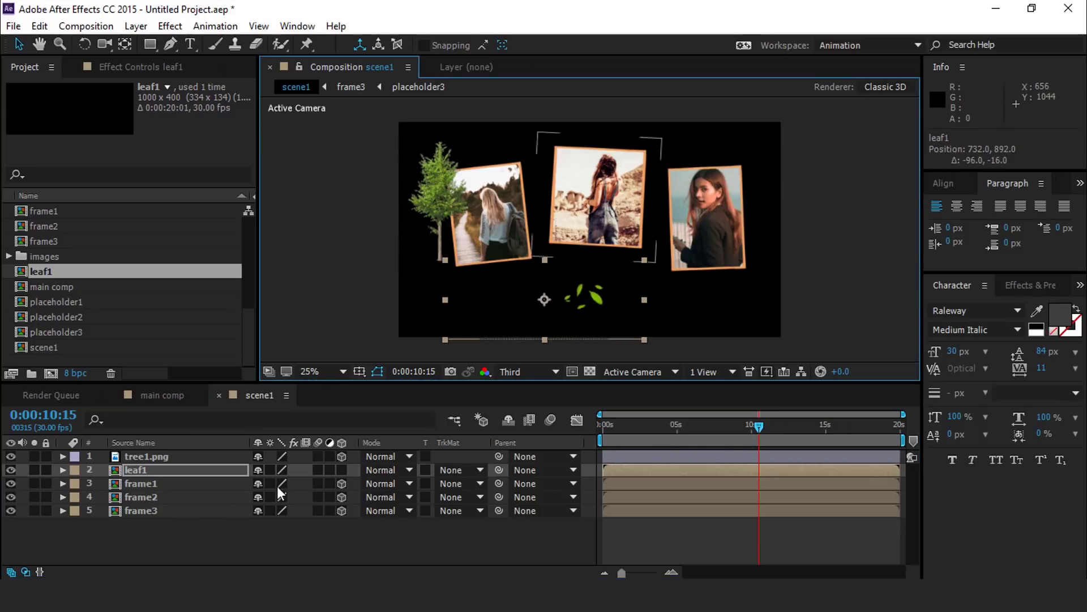
{"action": "left_click", "coordinate": [341, 469]}
{"action": "left_click_drag", "start_coordinate": [644, 340], "coordinate": [576, 356]}
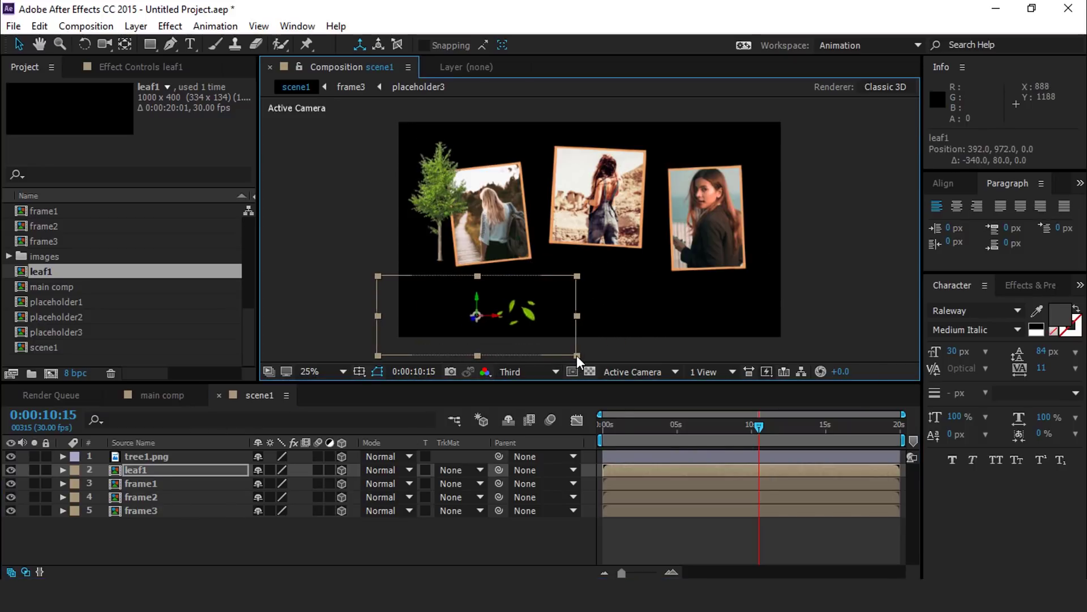
{"action": "left_click", "coordinate": [476, 540]}
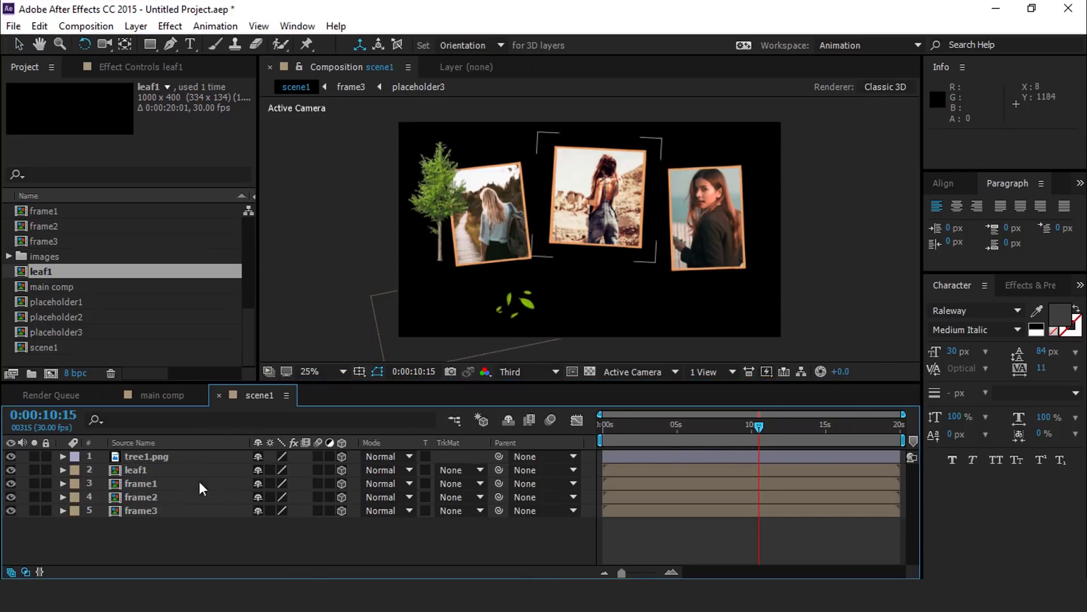
Create a 1000 x 400 px composition named flower leaf1 and add the images F1.png to f6.png to it.
{"action": "left_click", "coordinate": [51, 374]}
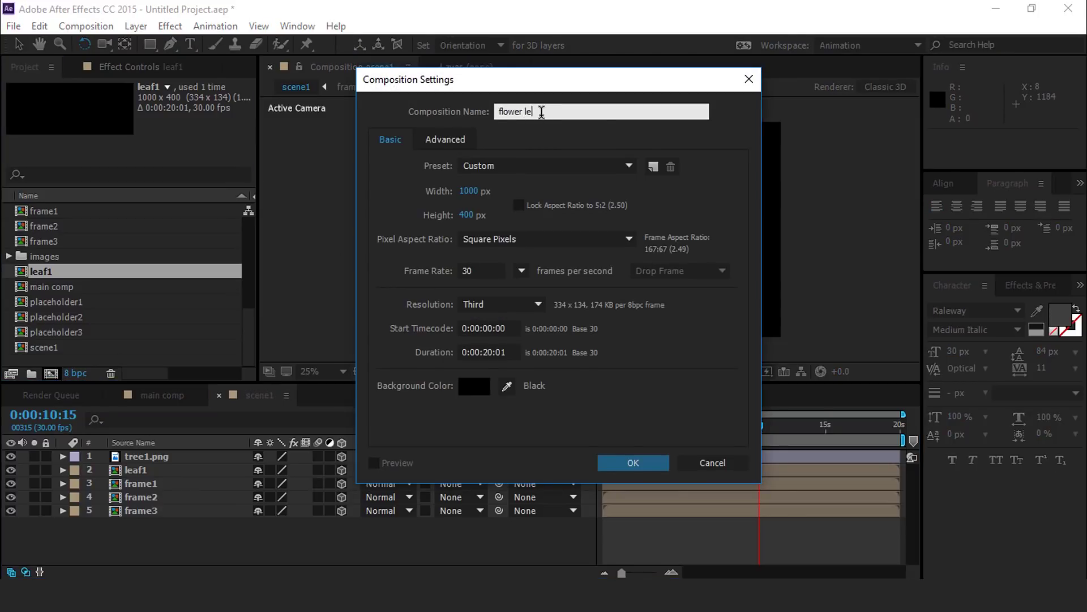
{"action": "left_click", "coordinate": [650, 468]}
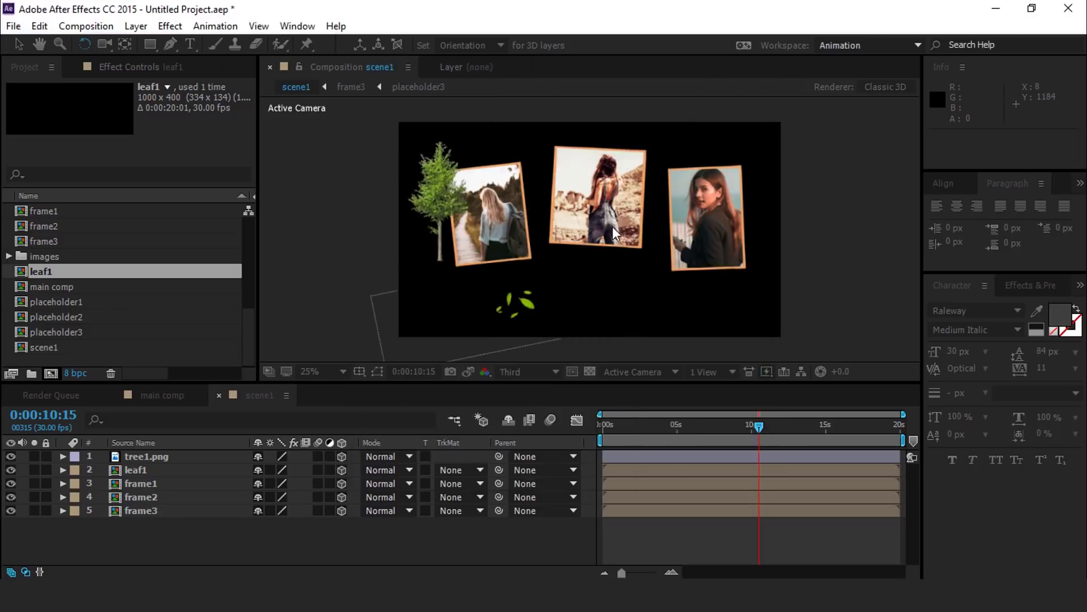
{"action": "scroll", "coordinate": [67, 270], "scroll_direction": "up", "scroll_amount": 3}
{"action": "left_click", "coordinate": [67, 242]}
{"action": "left_click", "coordinate": [66, 321], "text": "shift"}
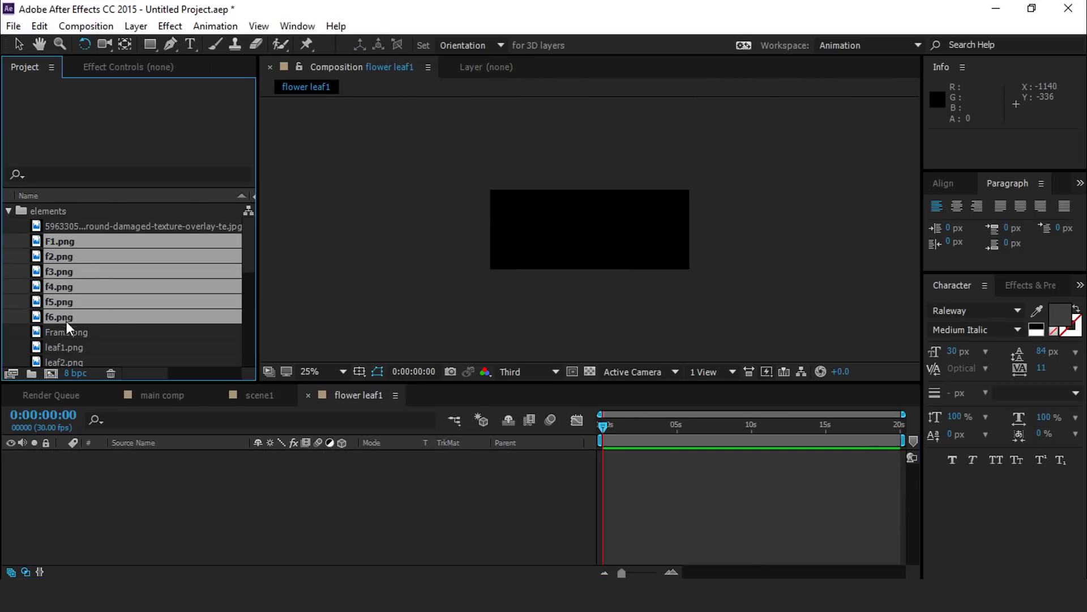
{"action": "left_click_drag", "start_coordinate": [56, 243], "coordinate": [156, 470]}
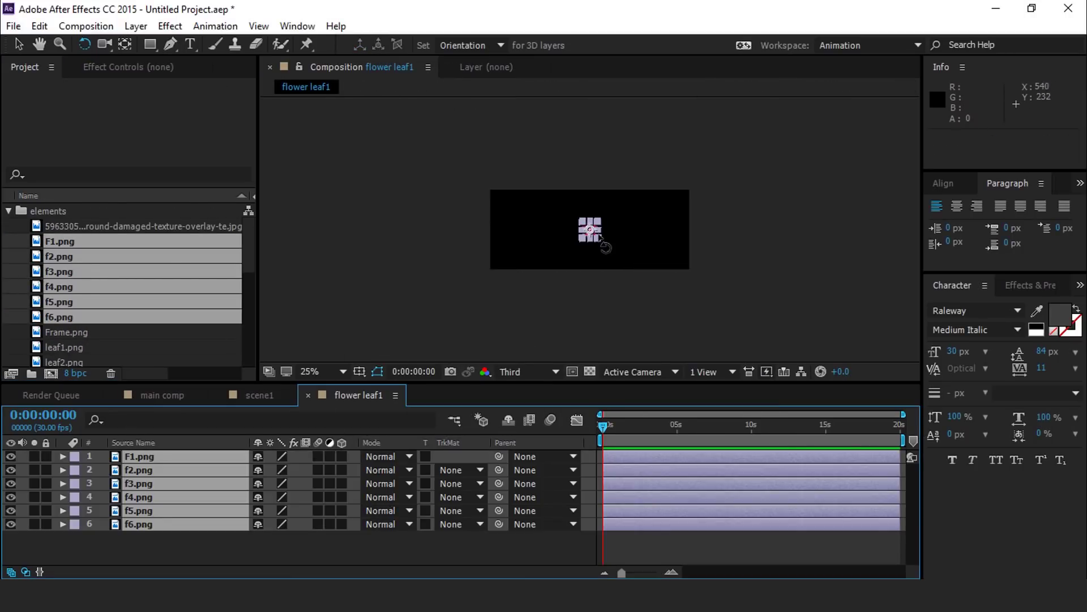
Spread the six stacked petal images apart across the middle of the flower leaf1 composition.
{"action": "scroll", "coordinate": [593, 239], "scroll_direction": "up", "scroll_amount": 1}
{"action": "left_click", "coordinate": [559, 255]}
{"action": "left_click_drag", "start_coordinate": [591, 231], "coordinate": [556, 252]}
{"action": "left_click_drag", "start_coordinate": [591, 231], "coordinate": [642, 252]}
{"action": "left_click_drag", "start_coordinate": [590, 231], "coordinate": [603, 270]}
{"action": "mouse_move", "coordinate": [589, 227]}
{"action": "left_mouse_down"}
{"action": "mouse_move", "coordinate": [563, 205]}
{"action": "mouse_move", "coordinate": [592, 226]}
{"action": "left_mouse_up"}
{"action": "left_click_drag", "start_coordinate": [618, 187], "coordinate": [634, 179]}
{"action": "left_click_drag", "start_coordinate": [555, 251], "coordinate": [535, 250]}
{"action": "left_click_drag", "start_coordinate": [598, 270], "coordinate": [576, 260]}
{"action": "left_click_drag", "start_coordinate": [635, 180], "coordinate": [631, 183]}
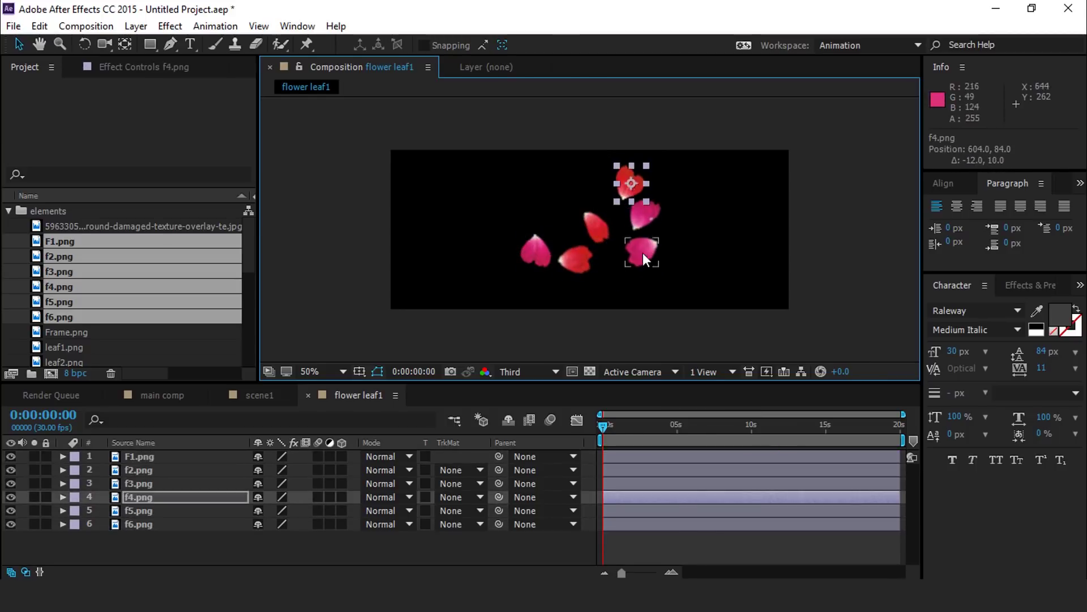
{"action": "left_click_drag", "start_coordinate": [646, 254], "coordinate": [631, 256]}
{"action": "left_click", "coordinate": [646, 215]}
{"action": "left_click_drag", "start_coordinate": [646, 215], "coordinate": [651, 215]}
{"action": "left_click_drag", "start_coordinate": [596, 228], "coordinate": [599, 218]}
{"action": "left_click_drag", "start_coordinate": [576, 259], "coordinate": [576, 264]}
Scale all six petals down together to roughly two thirds of their size.
{"action": "left_click", "coordinate": [229, 548]}
{"action": "left_click_drag", "start_coordinate": [833, 117], "coordinate": [468, 333]}
{"action": "left_click_drag", "start_coordinate": [643, 269], "coordinate": [638, 264]}
{"action": "left_click", "coordinate": [680, 201]}
Move the individual petals closer together into a loose, uneven cluster around the middle of the composition.
{"action": "scroll", "coordinate": [679, 202], "scroll_direction": "up", "scroll_amount": 1}
{"action": "left_click", "coordinate": [705, 201]}
{"action": "left_click_drag", "start_coordinate": [673, 138], "coordinate": [680, 155]}
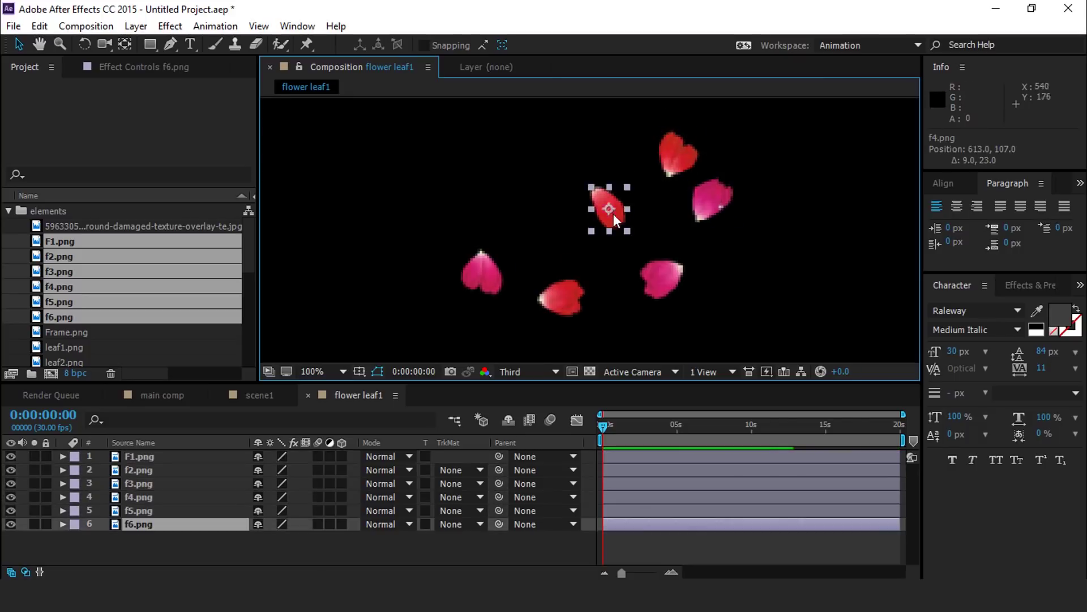
{"action": "left_click_drag", "start_coordinate": [618, 204], "coordinate": [651, 194]}
{"action": "left_click_drag", "start_coordinate": [663, 278], "coordinate": [655, 261]}
{"action": "left_click_drag", "start_coordinate": [562, 305], "coordinate": [580, 282]}
{"action": "left_click_drag", "start_coordinate": [482, 275], "coordinate": [499, 269]}
{"action": "left_click_drag", "start_coordinate": [713, 200], "coordinate": [730, 184]}
{"action": "left_click_drag", "start_coordinate": [656, 261], "coordinate": [675, 241]}
{"action": "left_click_drag", "start_coordinate": [678, 154], "coordinate": [674, 165]}
{"action": "left_click_drag", "start_coordinate": [641, 198], "coordinate": [619, 201]}
{"action": "scroll", "coordinate": [619, 201], "scroll_direction": "down", "scroll_amount": 1}
{"action": "left_click", "coordinate": [235, 546]}
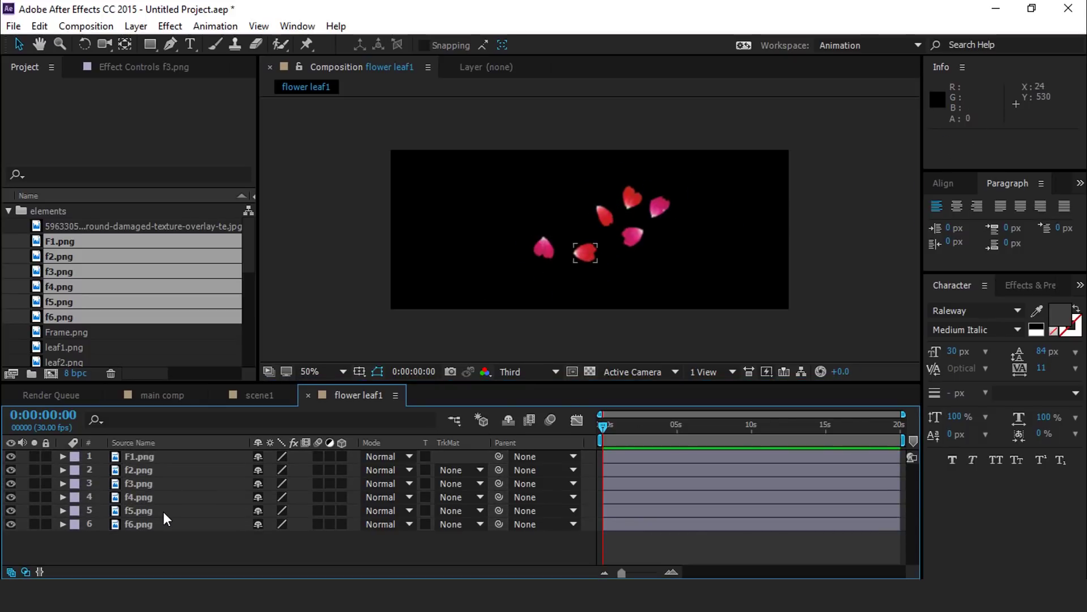
Animate the rotation of all six petals with keyframes at 0:00:00:00 and 0:00:15:02.
{"action": "key", "text": "ctrl+a"}
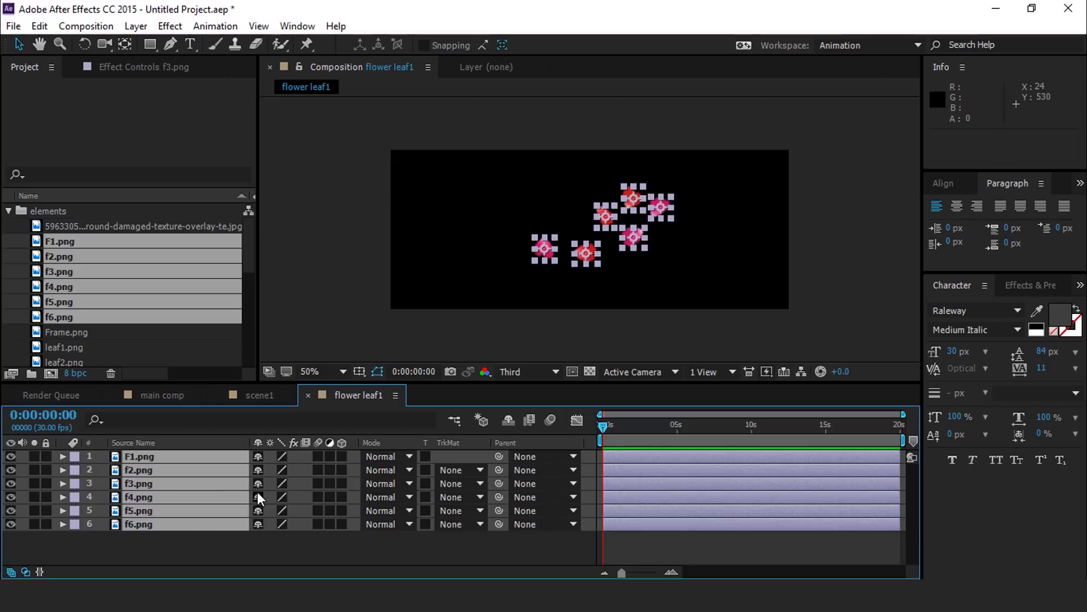
{"action": "key", "text": "r"}
{"action": "left_click_drag", "start_coordinate": [789, 430], "coordinate": [827, 427]}
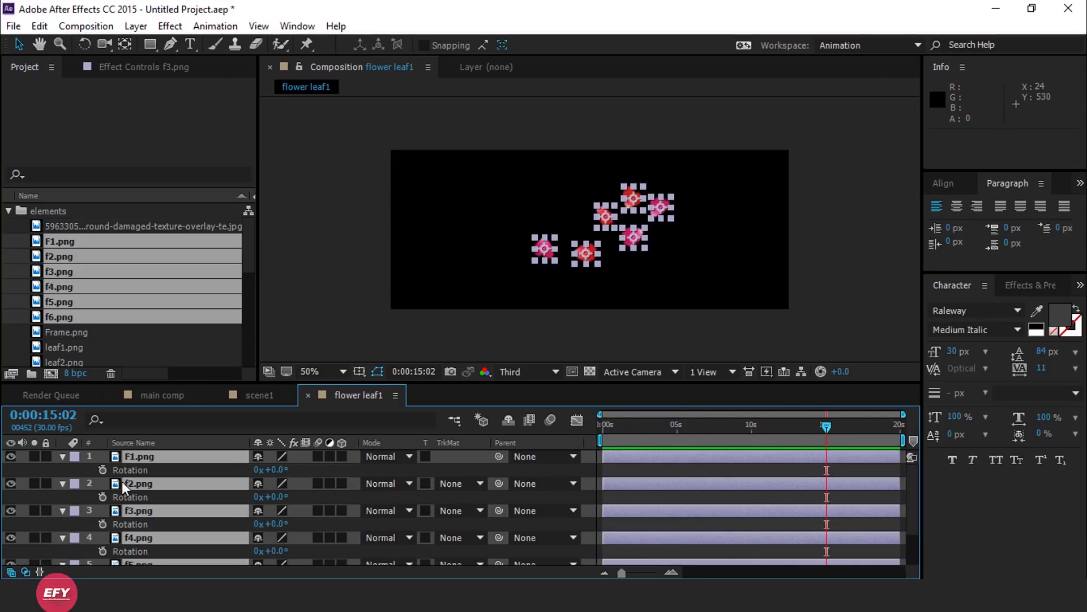
{"action": "key", "text": "Home"}
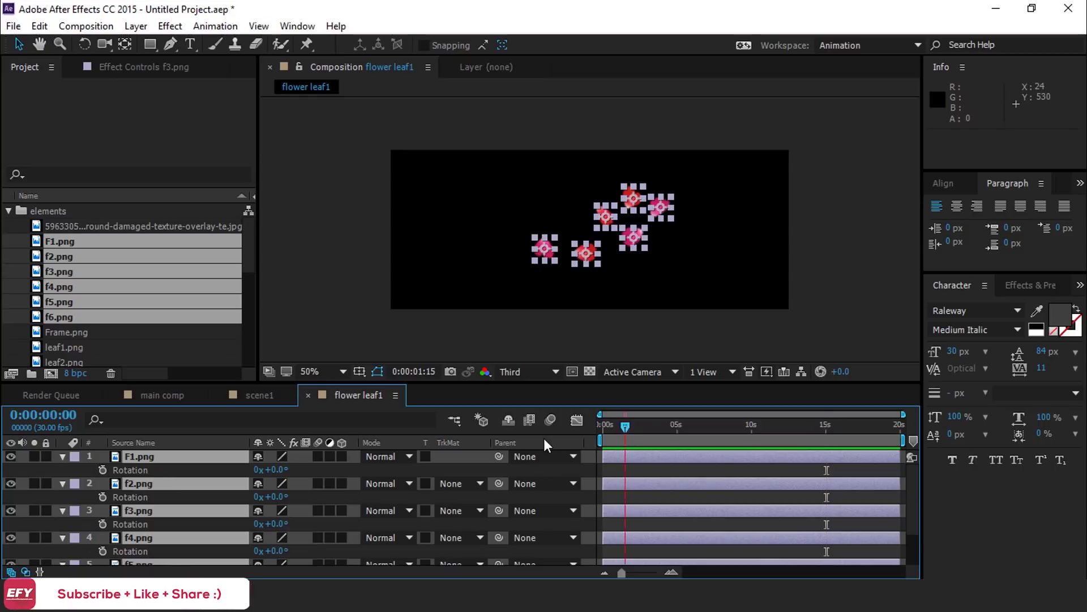
{"action": "key", "text": "alt+shift+r"}
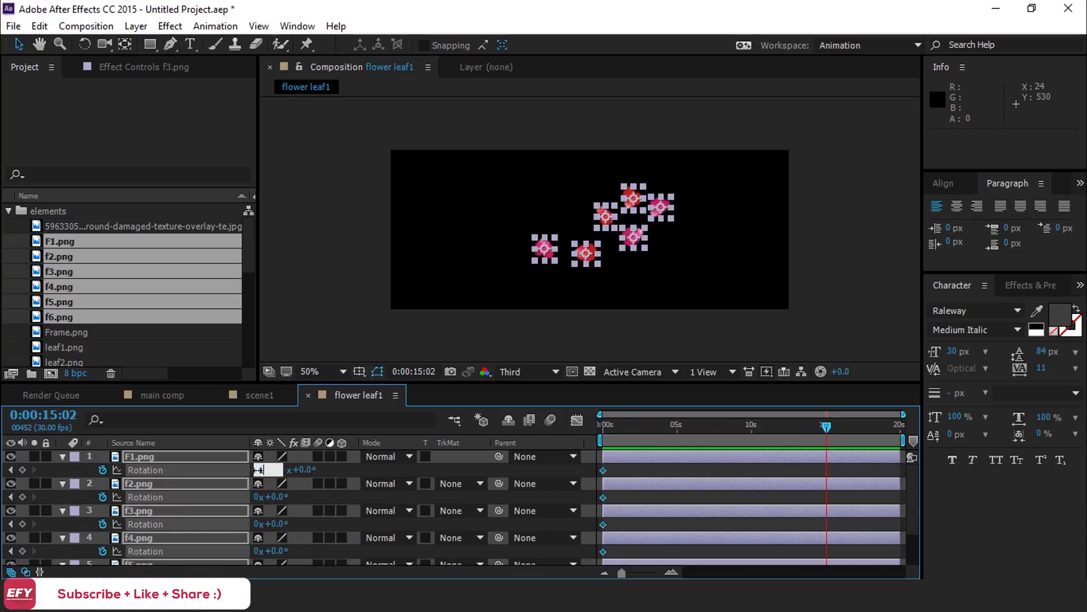
{"action": "key", "text": "Return"}
{"action": "left_click_drag", "start_coordinate": [720, 427], "coordinate": [512, 435]}
{"action": "key", "text": "shift+F2"}
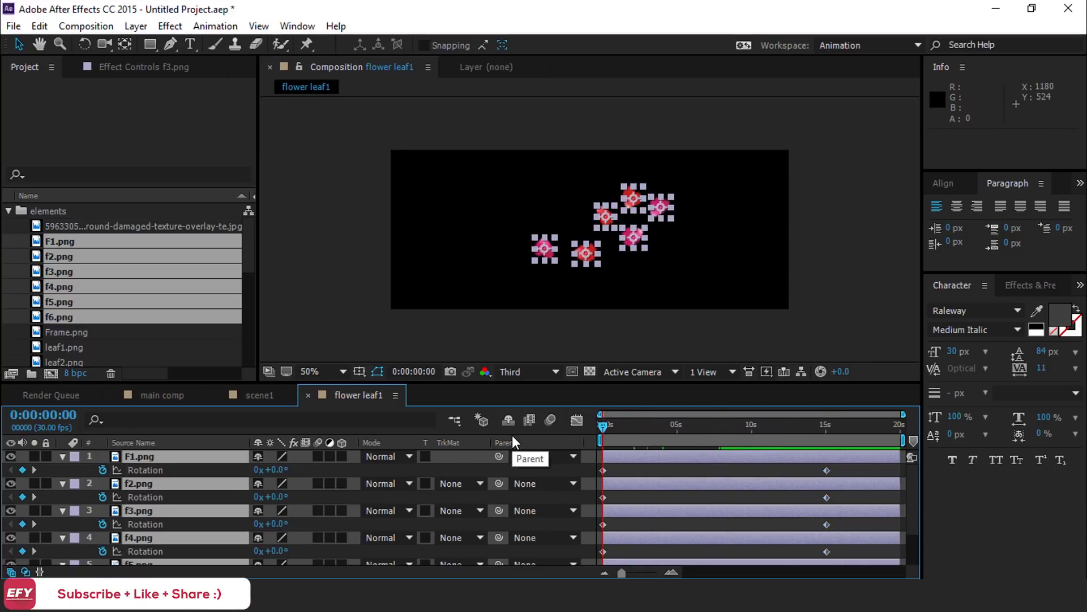
Animate all six petals' position from below the composition's lower-left corner at the start to right of its centre at 0:00:11:14.
{"action": "key", "text": "alt+shift+p"}
{"action": "left_click_drag", "start_coordinate": [631, 244], "coordinate": [510, 337]}
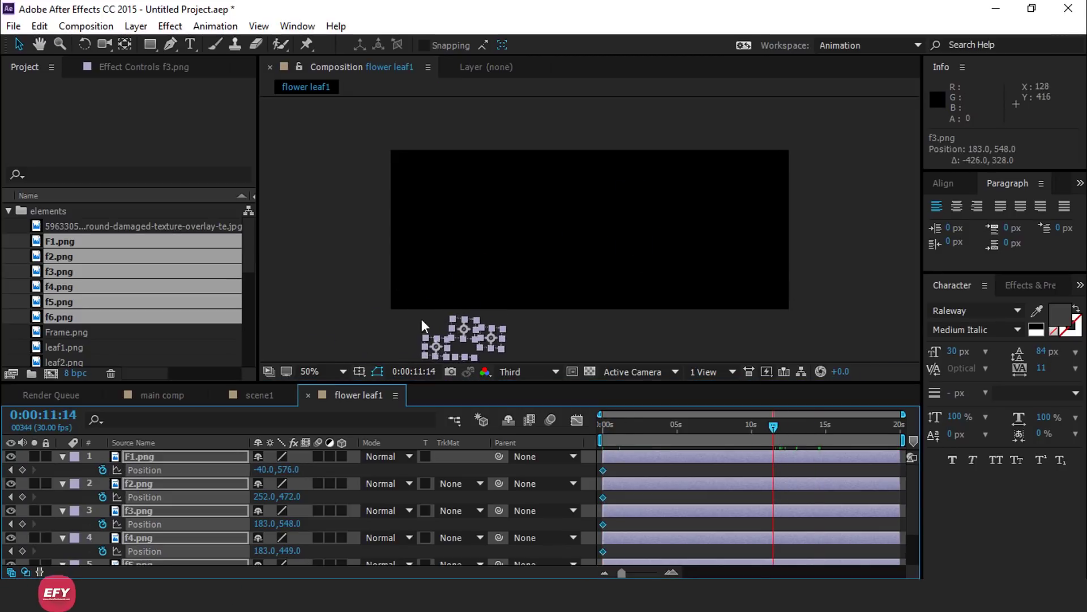
{"action": "left_click_drag", "start_coordinate": [421, 318], "coordinate": [623, 235]}
{"action": "left_click", "coordinate": [798, 468]}
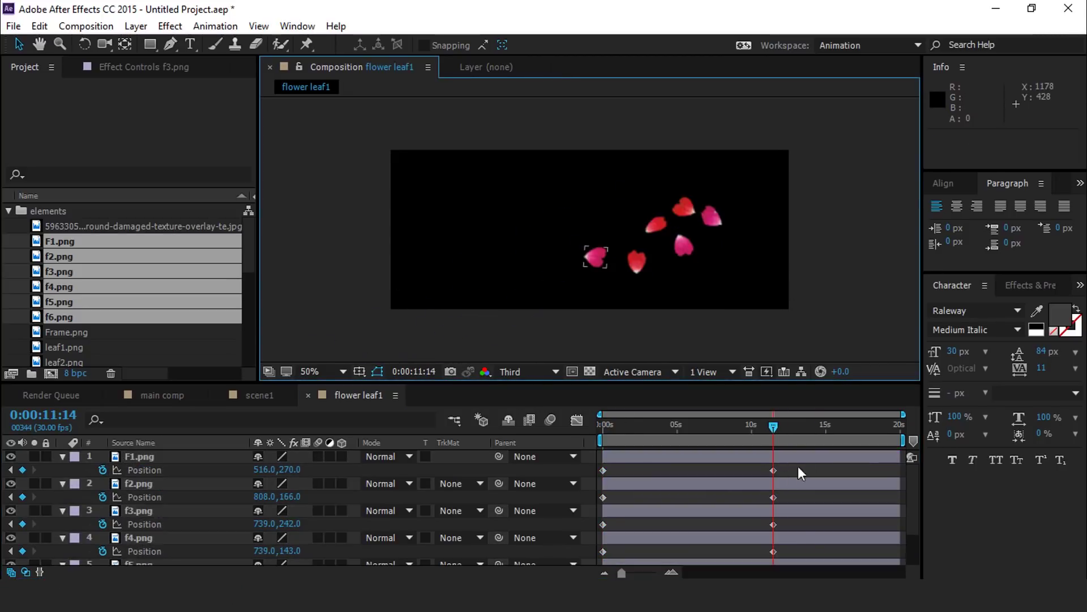
Easy-ease the position keyframes of all six petals and lengthen the incoming ease of the end keyframes in the speed graph.
{"action": "left_click_drag", "start_coordinate": [798, 467], "coordinate": [589, 561]}
{"action": "right_click", "coordinate": [772, 475]}
{"action": "mouse_move", "coordinate": [804, 462]}
{"action": "left_click", "coordinate": [578, 359]}
{"action": "left_click", "coordinate": [576, 419]}
{"action": "left_click_drag", "start_coordinate": [844, 488], "coordinate": [739, 551]}
{"action": "left_click_drag", "start_coordinate": [745, 529], "coordinate": [712, 530]}
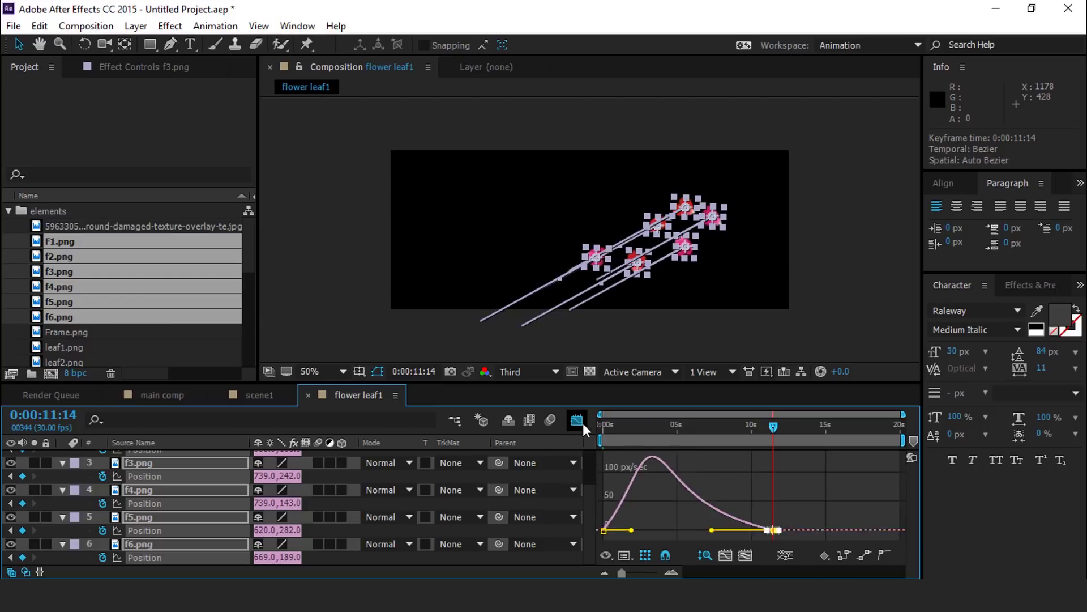
{"action": "left_click", "coordinate": [577, 420]}
Stagger the petals' end position keyframes by moving them individually slightly before or after 0:00:11:14.
{"action": "scroll", "coordinate": [811, 490], "scroll_direction": "up", "scroll_amount": 1}
{"action": "left_click", "coordinate": [811, 491]}
{"action": "left_click_drag", "start_coordinate": [773, 471], "coordinate": [764, 497]}
{"action": "mouse_move", "coordinate": [773, 525]}
{"action": "left_mouse_down"}
{"action": "mouse_move", "coordinate": [782, 526]}
{"action": "mouse_move", "coordinate": [779, 511]}
{"action": "mouse_move", "coordinate": [785, 538]}
{"action": "left_mouse_up"}
{"action": "scroll", "coordinate": [783, 533], "scroll_direction": "down", "scroll_amount": 1}
{"action": "left_click", "coordinate": [773, 538]}
{"action": "left_click_drag", "start_coordinate": [779, 510], "coordinate": [765, 509]}
{"action": "scroll", "coordinate": [771, 532], "scroll_direction": "down", "scroll_amount": 1}
{"action": "left_click_drag", "start_coordinate": [774, 556], "coordinate": [767, 556]}
{"action": "scroll", "coordinate": [759, 510], "scroll_direction": "up", "scroll_amount": 2}
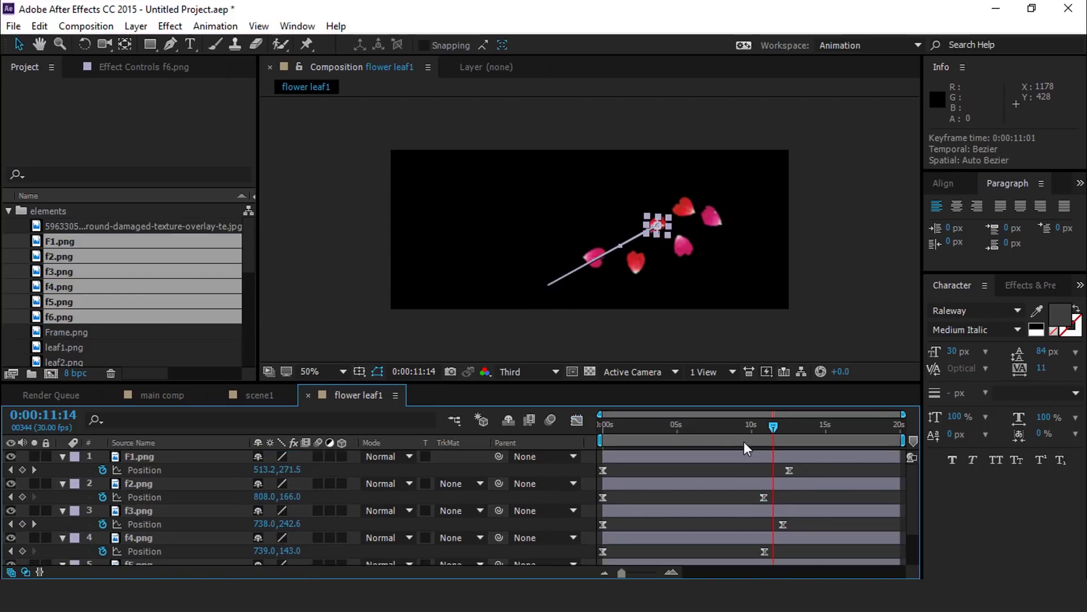
Add the expression wiggle(1,5) to the position of F1.png.
{"action": "key", "text": "Home"}
{"action": "left_click", "coordinate": [175, 457]}
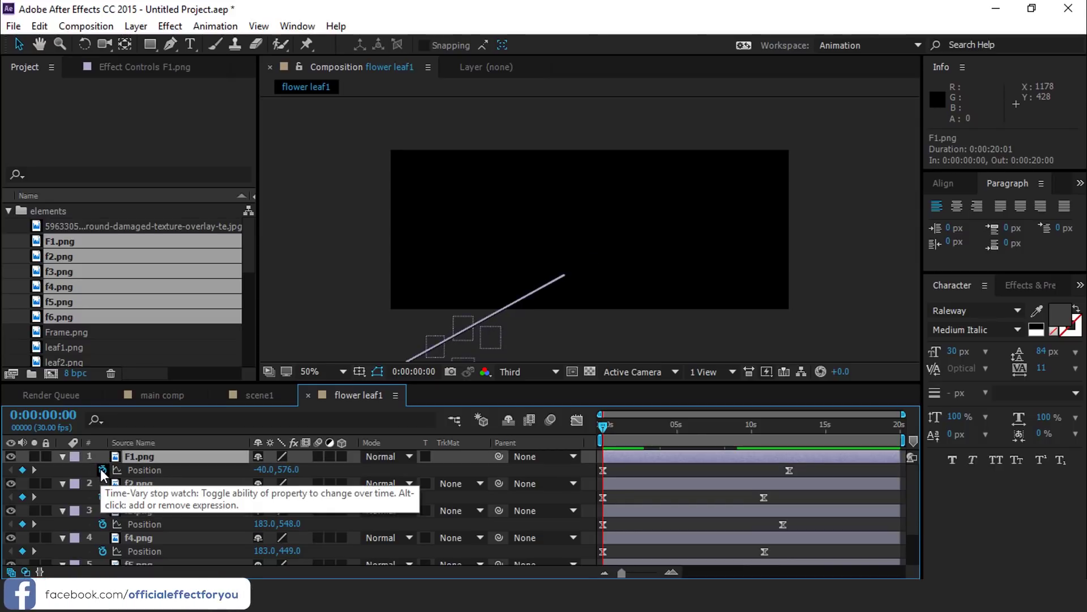
{"action": "left_click", "coordinate": [100, 469], "text": "alt"}
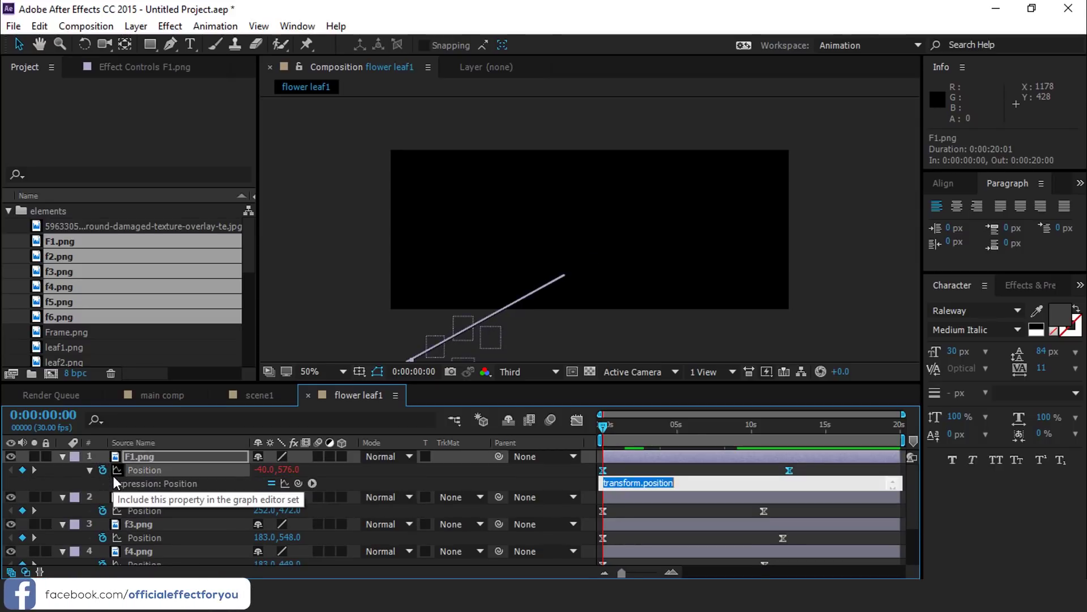
{"action": "type", "text": "wiggle(1,"}
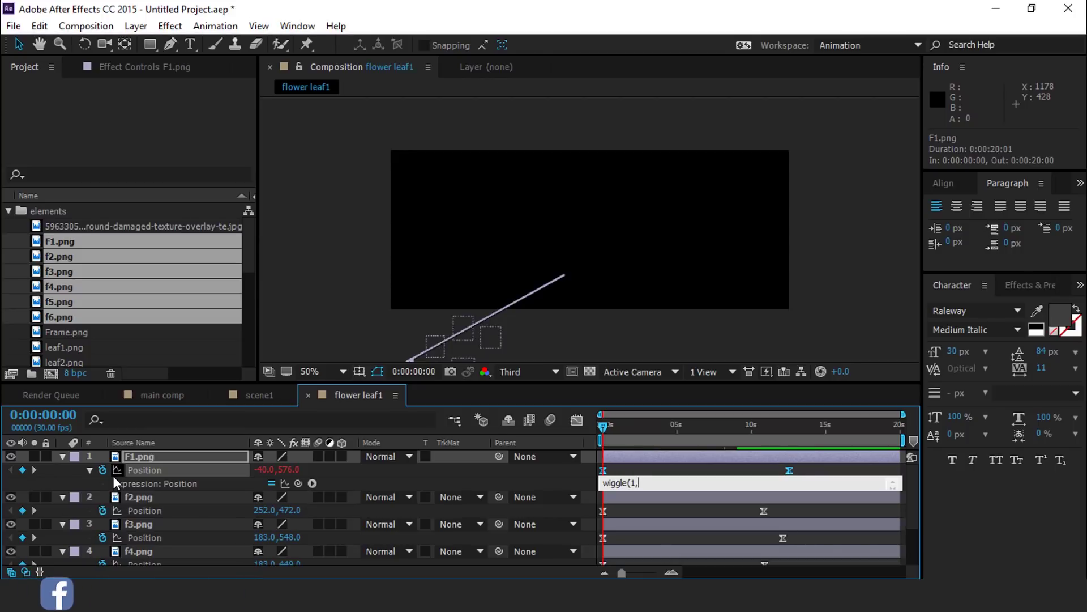
{"action": "type", "text": "5)"}
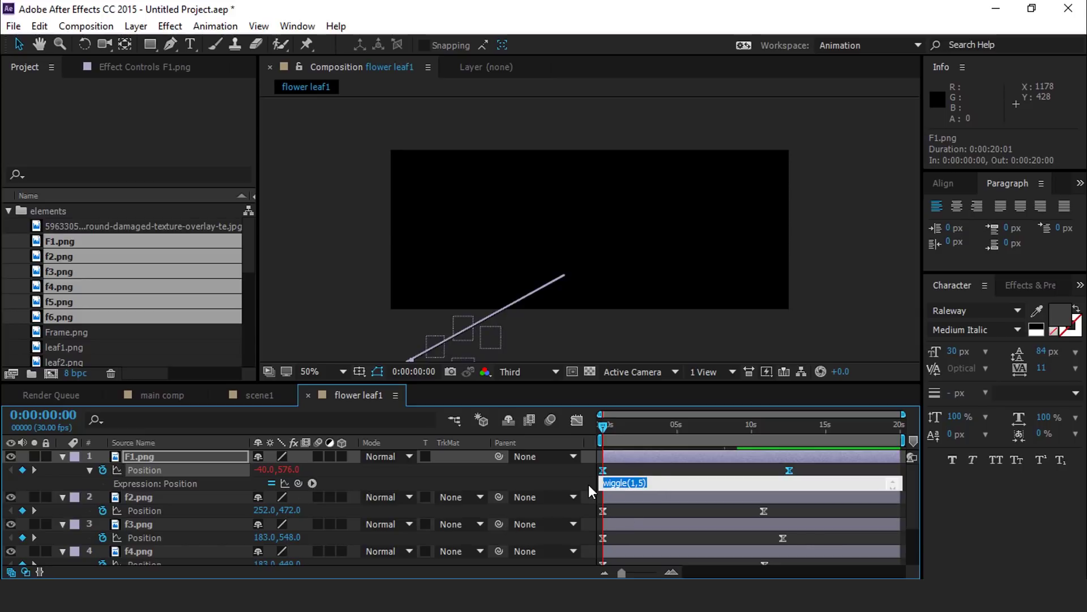
{"action": "left_click", "coordinate": [637, 461]}
Add the expression wiggle(1,5) to the position of f2.png and f3.png.
{"action": "left_click", "coordinate": [667, 494]}
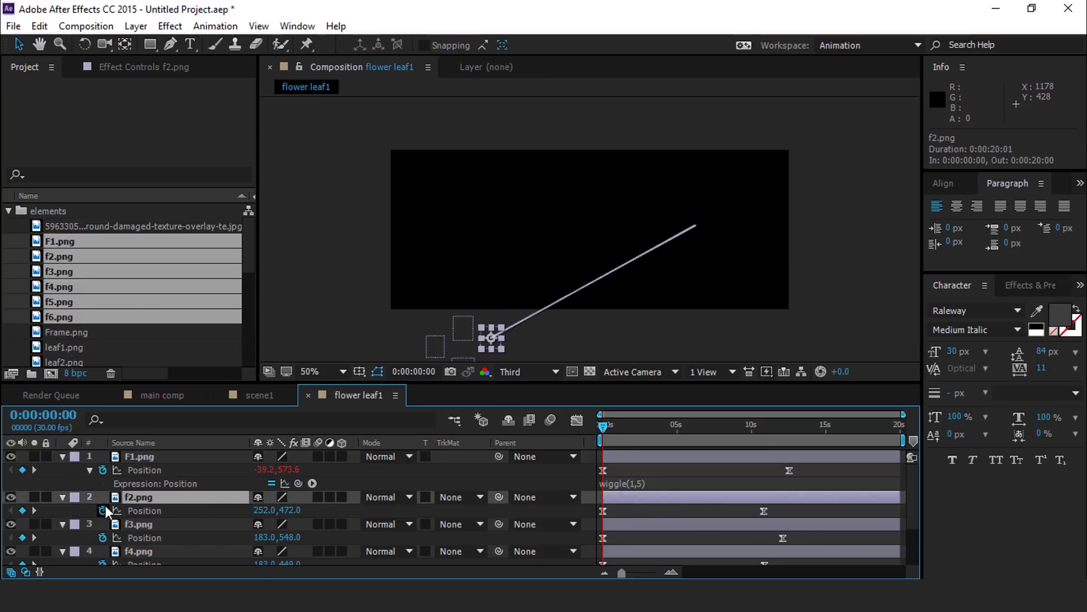
{"action": "left_click", "coordinate": [102, 510], "text": "alt"}
{"action": "type", "text": "wiggle(1,5)"}
{"action": "left_click", "coordinate": [149, 537]}
{"action": "left_click", "coordinate": [103, 551], "text": "alt"}
{"action": "type", "text": "wiggle(1,5)"}
{"action": "left_click", "coordinate": [158, 529]}
Add the expression wiggle(1,5) to the position of f4.png, f5.png and f6.png.
{"action": "scroll", "coordinate": [157, 527], "scroll_direction": "down", "scroll_amount": 1}
{"action": "left_click", "coordinate": [153, 530]}
{"action": "left_click", "coordinate": [102, 543], "text": "alt"}
{"action": "type", "text": "wiggle(1,5)"}
{"action": "scroll", "coordinate": [157, 538], "scroll_direction": "down", "scroll_amount": 3}
{"action": "left_click", "coordinate": [154, 530]}
{"action": "left_click", "coordinate": [102, 544], "text": "alt"}
{"action": "type", "text": "wiggle(1,5)"}
{"action": "scroll", "coordinate": [149, 545], "scroll_direction": "down", "scroll_amount": 2}
{"action": "left_click", "coordinate": [149, 546]}
{"action": "key", "text": "ctrl+v"}
{"action": "scroll", "coordinate": [167, 529], "scroll_direction": "up", "scroll_amount": 7}
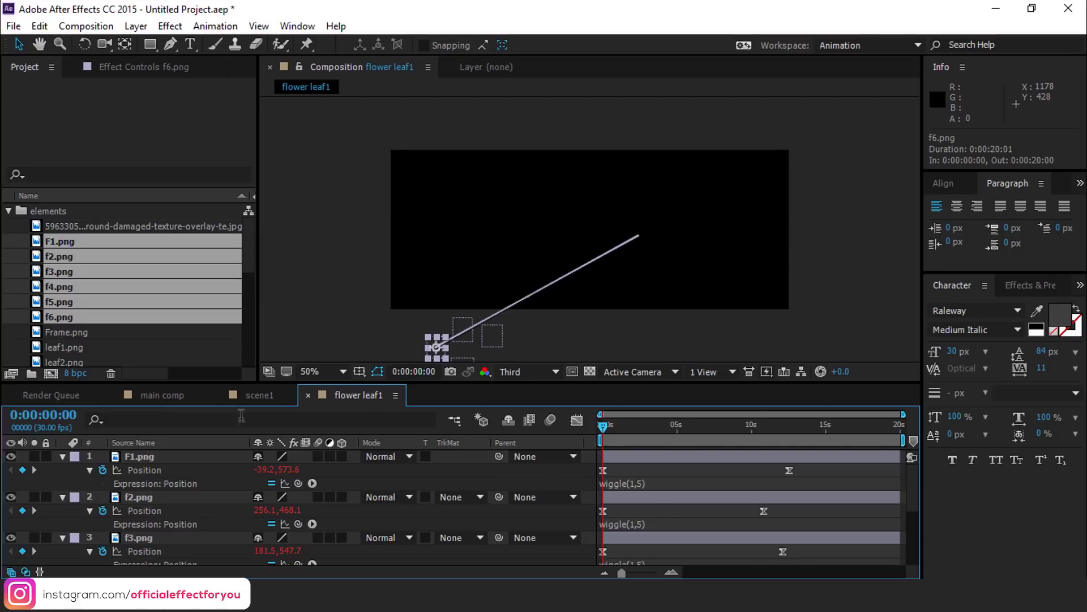
Close flower leaf1, open the leaf1 composition from scene1 and add the expression wiggle(1,5) to the position of leaf1.png.
{"action": "left_click", "coordinate": [308, 394]}
{"action": "left_click", "coordinate": [142, 469]}
{"action": "double_click", "coordinate": [142, 469]}
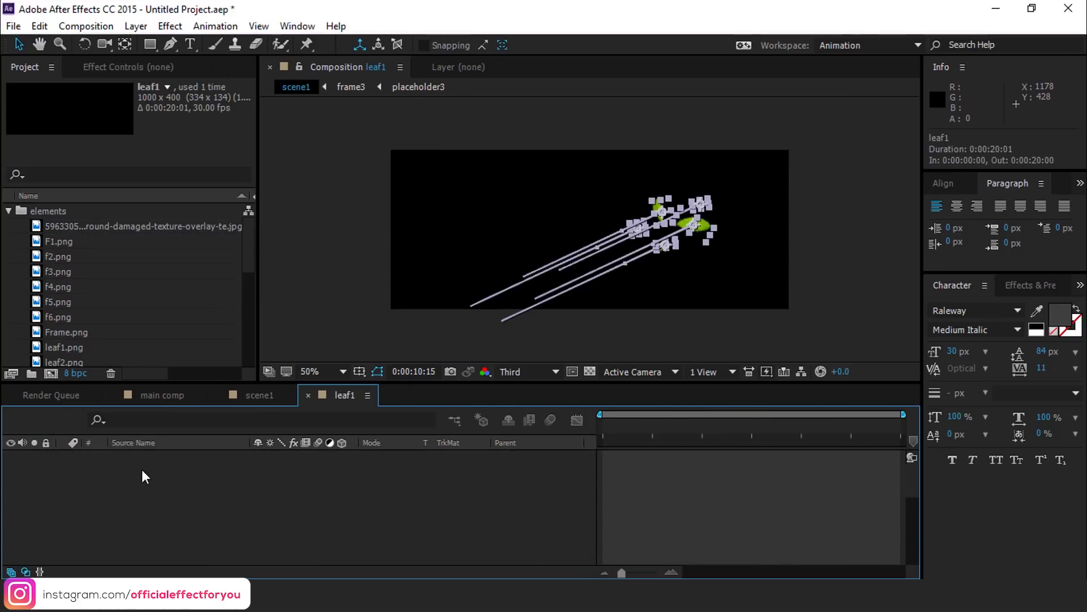
{"action": "left_click", "coordinate": [158, 457]}
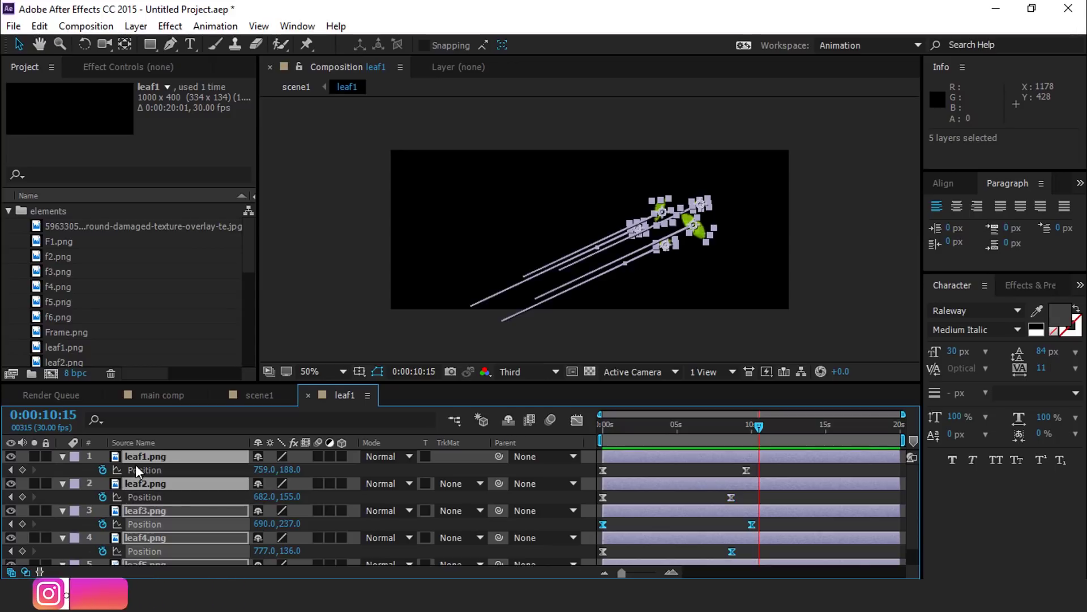
{"action": "left_click", "coordinate": [105, 470], "text": "alt"}
{"action": "type", "text": "wiggle(1,5)"}
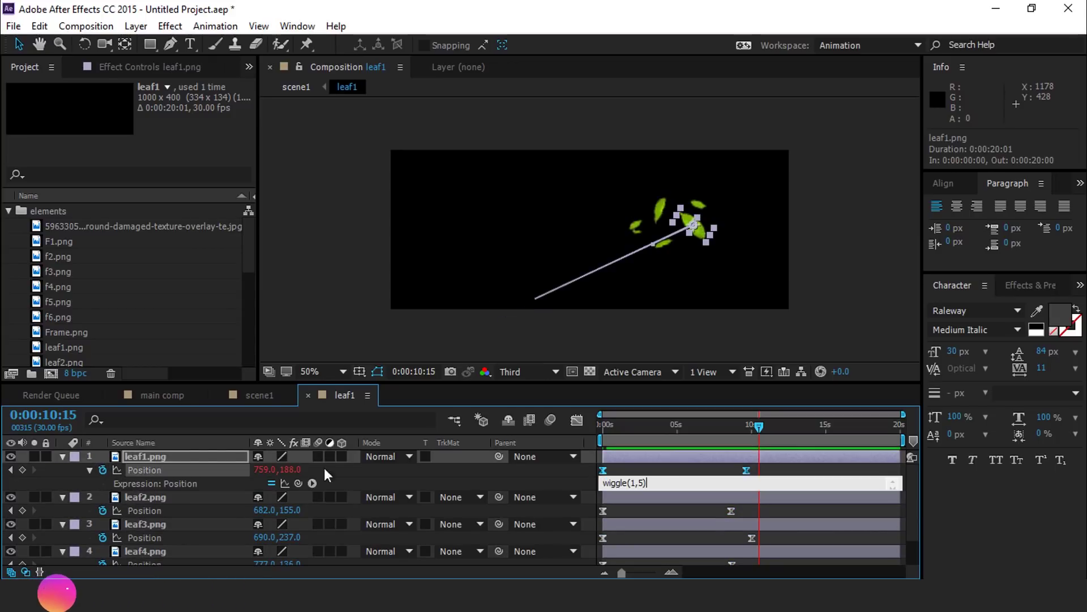
Add the expression wiggle(1,5) to the position of leaf2.png and leaf3.png.
{"action": "left_click", "coordinate": [181, 495]}
{"action": "left_click", "coordinate": [104, 509], "text": "alt"}
{"action": "type", "text": "wiggle(1,5)"}
{"action": "left_click", "coordinate": [104, 550], "text": "alt"}
{"action": "type", "text": "wiggle(1,5)"}
Add the expression wiggle(1,5) to the position of leaf4.png and leaf5.png.
{"action": "scroll", "coordinate": [151, 531], "scroll_direction": "down", "scroll_amount": 1}
{"action": "left_click", "coordinate": [149, 530]}
{"action": "left_click", "coordinate": [102, 543], "text": "alt"}
{"action": "type", "text": "wiggle(1,5)"}
{"action": "scroll", "coordinate": [154, 530], "scroll_direction": "down", "scroll_amount": 1}
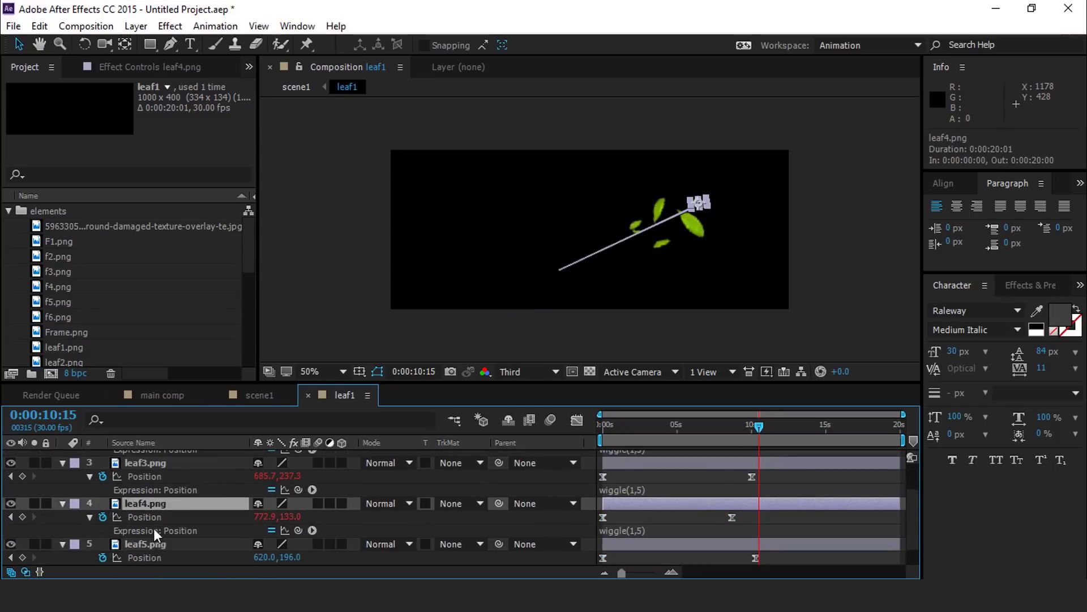
{"action": "left_click", "coordinate": [103, 556], "text": "alt"}
{"action": "type", "text": "wiggle(1,5)"}
{"action": "left_click", "coordinate": [159, 532]}
{"action": "scroll", "coordinate": [142, 509], "scroll_direction": "up", "scroll_amount": 3}
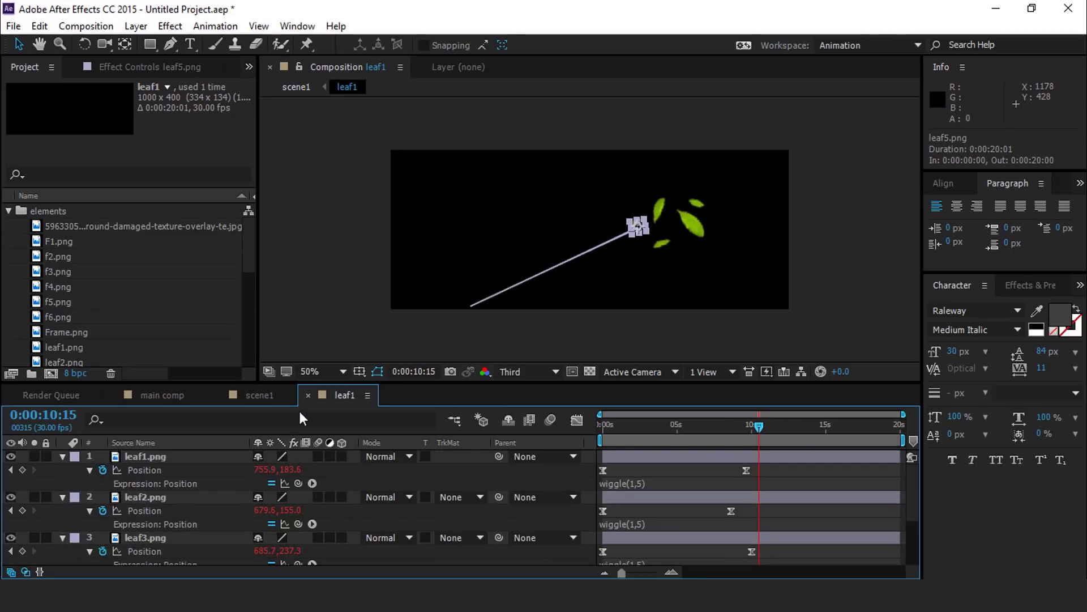
Return to scene1 and add the expression wiggle(1,5) to the position of frame1.
{"action": "left_click", "coordinate": [308, 396]}
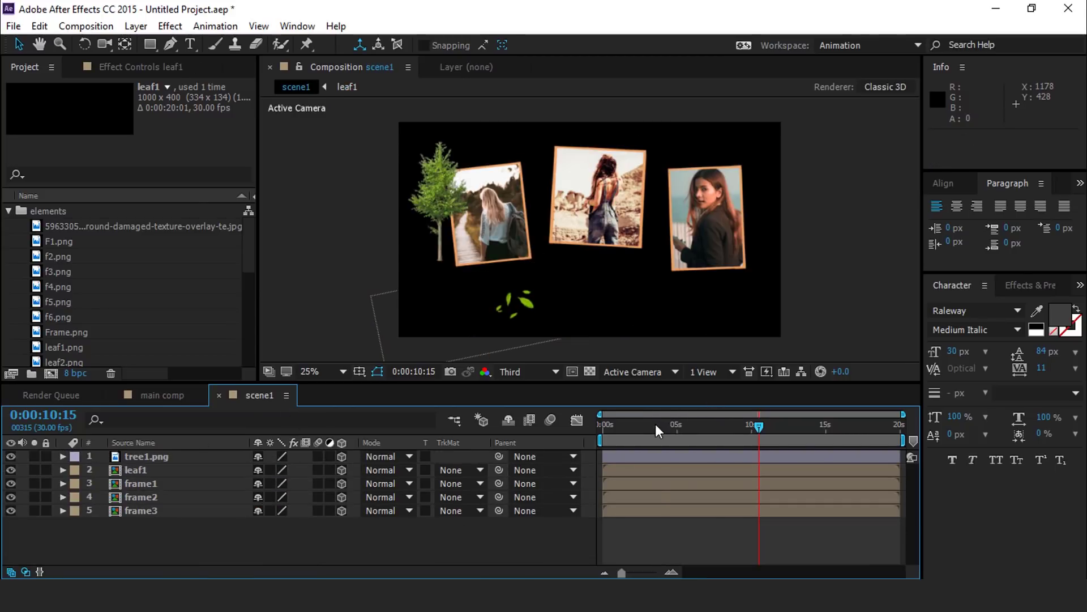
{"action": "left_click_drag", "start_coordinate": [656, 426], "coordinate": [710, 429]}
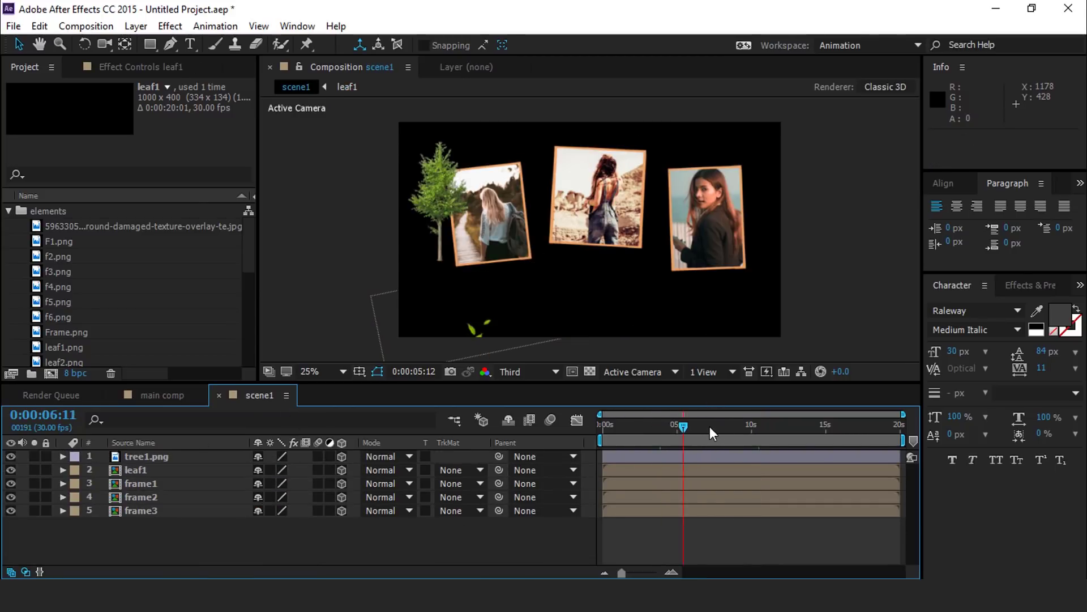
{"action": "left_click", "coordinate": [160, 484]}
{"action": "left_click", "coordinate": [150, 508], "text": "shift"}
{"action": "key", "text": "p"}
{"action": "left_click", "coordinate": [102, 497], "text": "alt"}
{"action": "type", "text": "wiggle(1,5)"}
Add the expression wiggle(1,5) to the position of frame2 and frame3.
{"action": "left_click", "coordinate": [140, 533]}
{"action": "left_click", "coordinate": [103, 538], "text": "alt"}
{"action": "type", "text": "wiggle(1,5)"}
{"action": "scroll", "coordinate": [130, 538], "scroll_direction": "down", "scroll_amount": 1}
{"action": "left_click", "coordinate": [103, 555], "text": "alt"}
{"action": "type", "text": "wiggle(1,5)"}
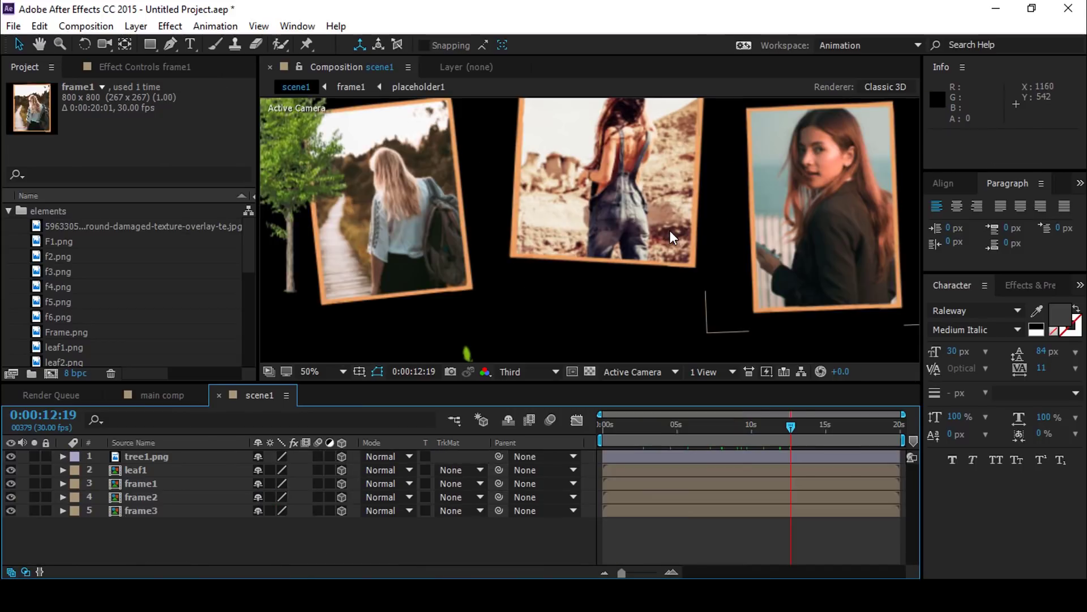
Add the 24 px Raleway Regular text "Lorem Ipsum is simply dummy text of the printing" beneath frame3 and make it a 3D layer.
{"action": "scroll", "coordinate": [670, 230], "scroll_direction": "down", "scroll_amount": 2}
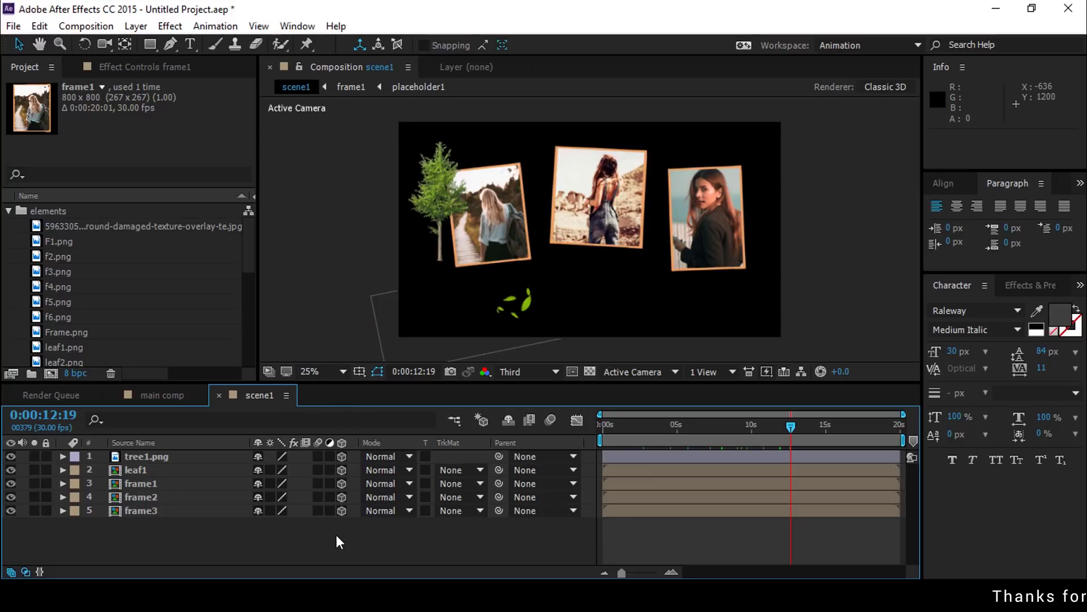
{"action": "left_click", "coordinate": [191, 45]}
{"action": "scroll", "coordinate": [589, 235], "scroll_direction": "up", "scroll_amount": 2}
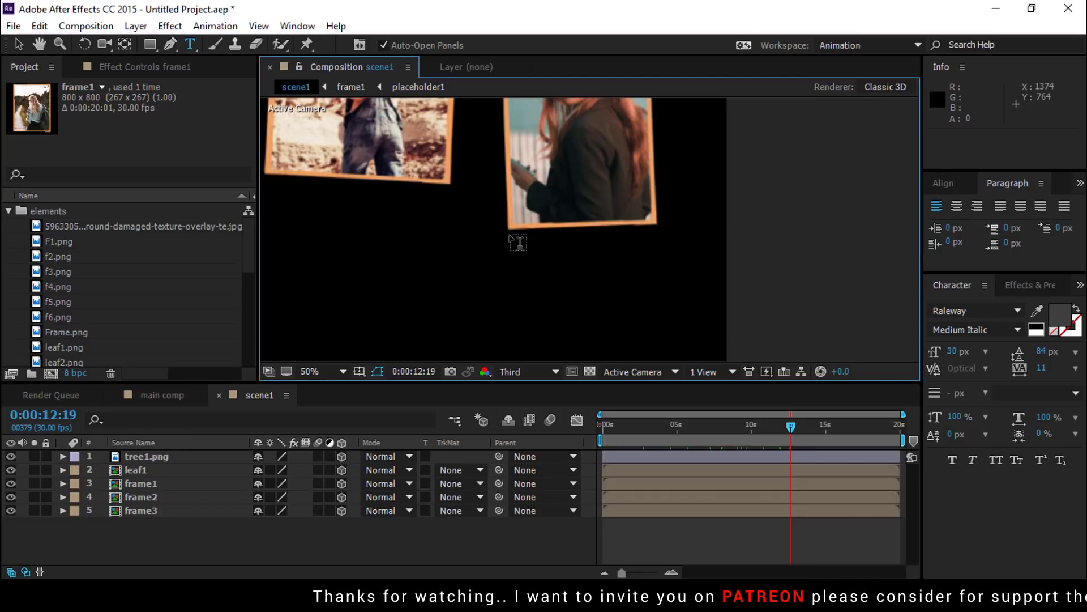
{"action": "left_click_drag", "start_coordinate": [510, 235], "coordinate": [667, 262]}
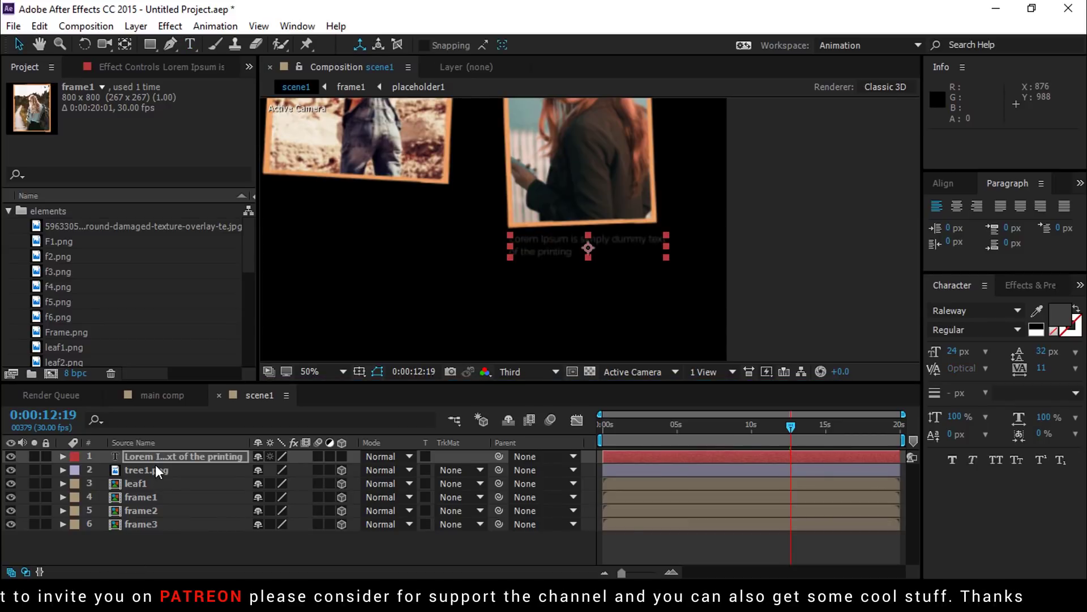
{"action": "left_click", "coordinate": [155, 456]}
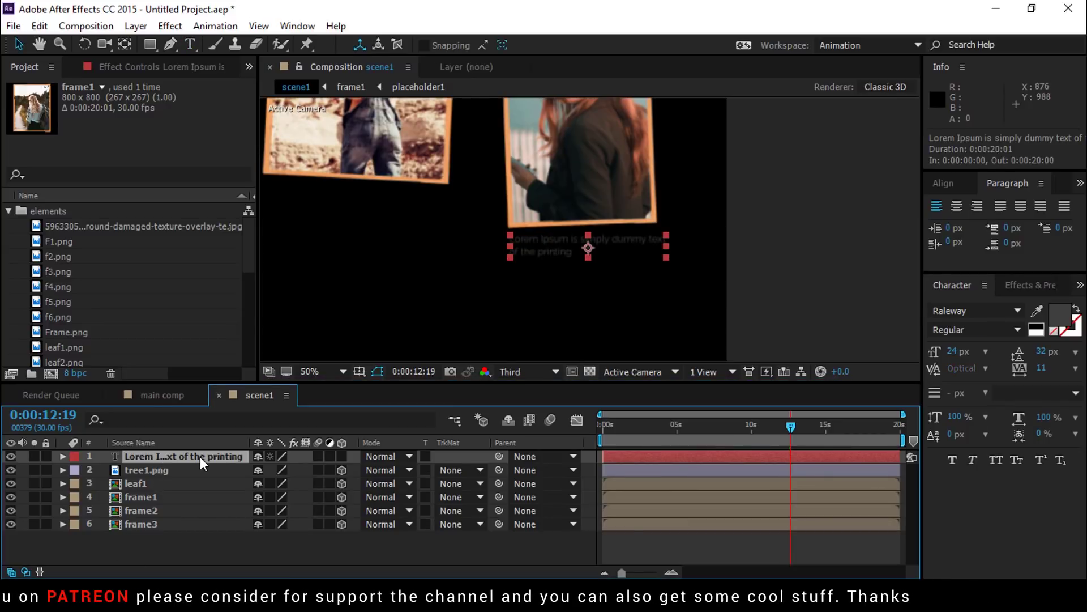
{"action": "left_click", "coordinate": [342, 454]}
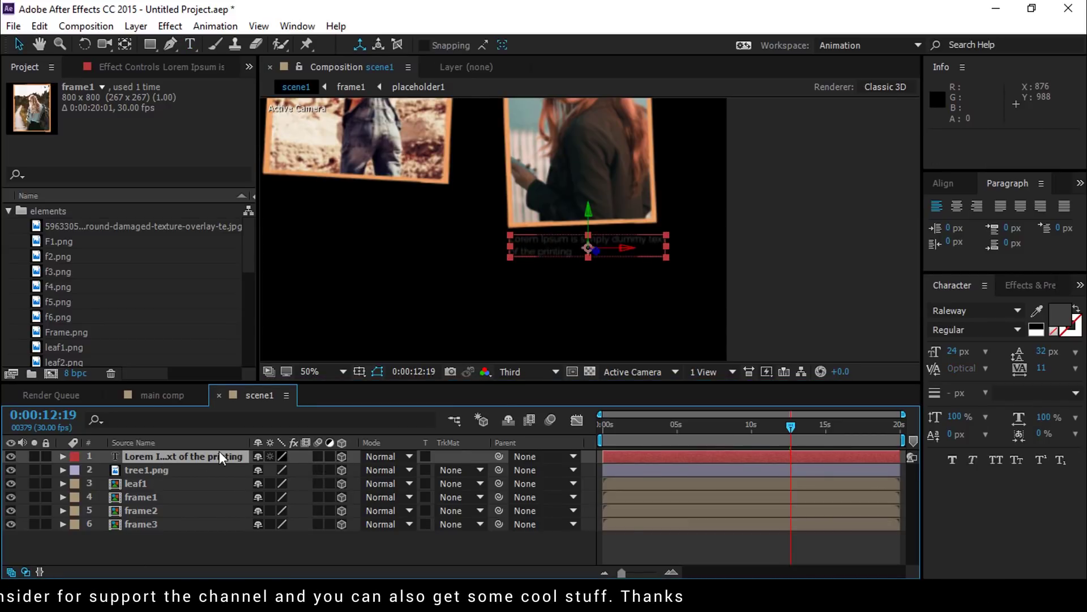
Tilt the Lorem Ipsum text layer to match the picture above it and parent it to frame3.
{"action": "left_click", "coordinate": [652, 171]}
{"action": "scroll", "coordinate": [651, 171], "scroll_direction": "down", "scroll_amount": 2}
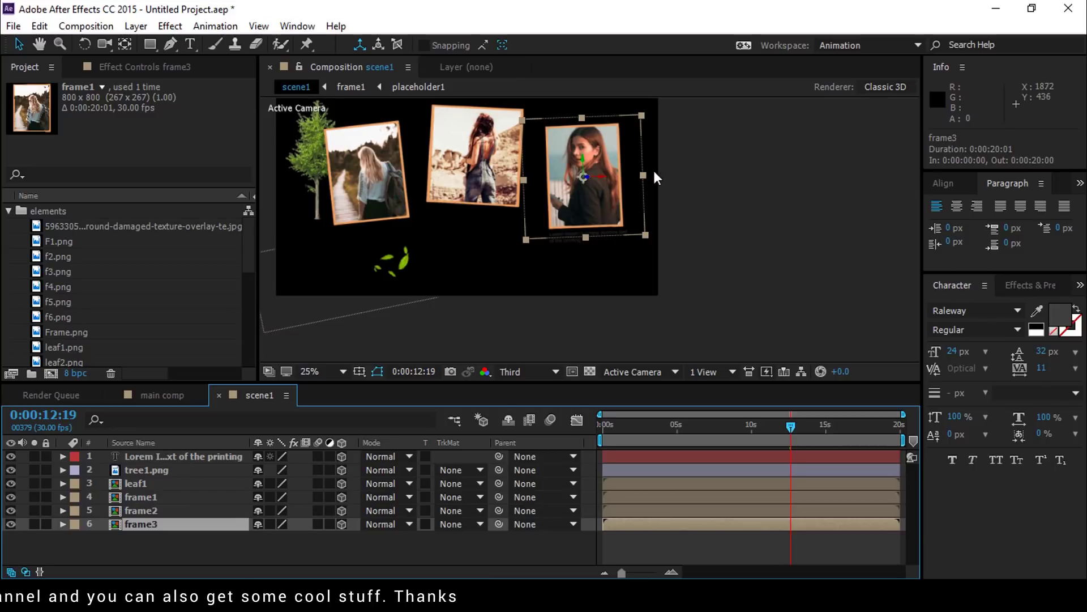
{"action": "left_click", "coordinate": [175, 456]}
{"action": "left_click_drag", "start_coordinate": [499, 456], "coordinate": [140, 524]}
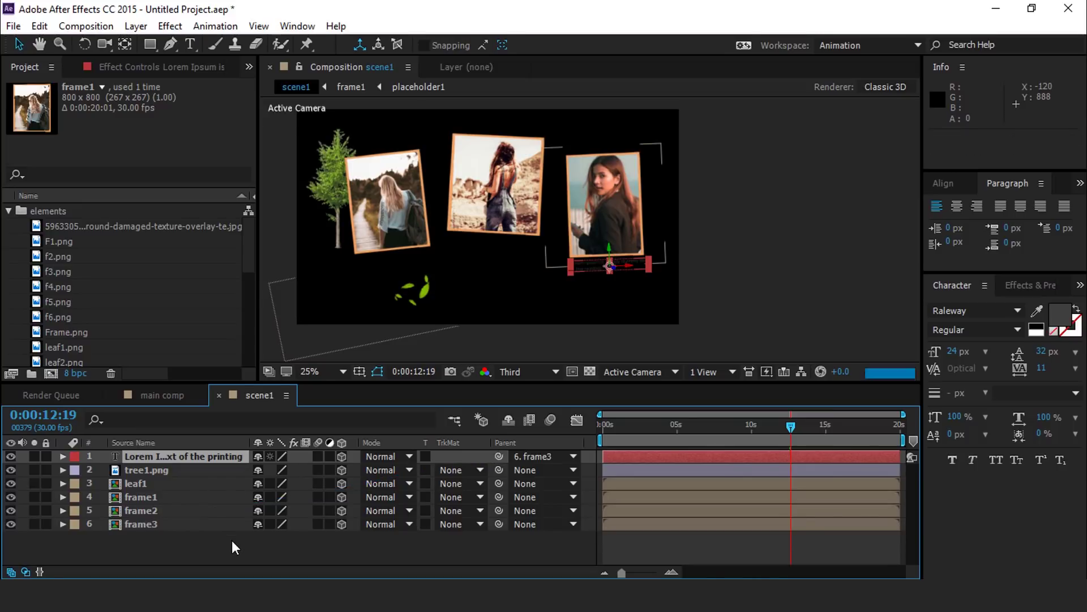
Show the transparency grid behind the scene1 composition.
{"action": "left_click", "coordinate": [555, 256]}
{"action": "left_click", "coordinate": [590, 372]}
{"action": "scroll", "coordinate": [514, 223], "scroll_direction": "up", "scroll_amount": 1}
{"action": "scroll", "coordinate": [558, 250], "scroll_direction": "down", "scroll_amount": 1}
{"action": "left_click_drag", "start_coordinate": [585, 243], "coordinate": [652, 256]}
Apply the Drop Shadow effect to the frame1 layer in scene1.
{"action": "left_click", "coordinate": [457, 233]}
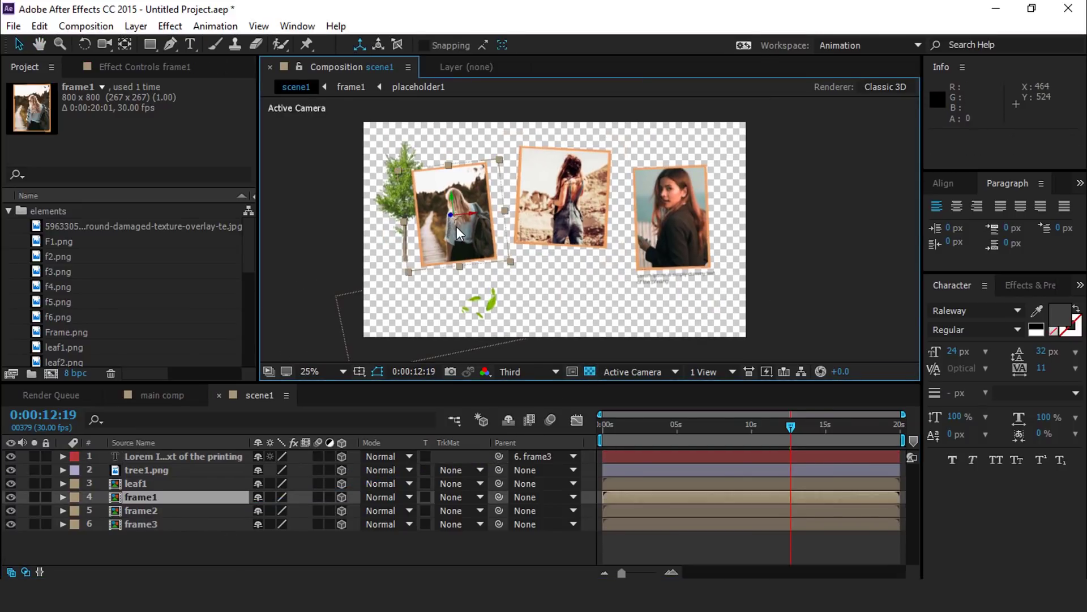
{"action": "key", "text": "ctrl+space"}
{"action": "type", "text": "d"}
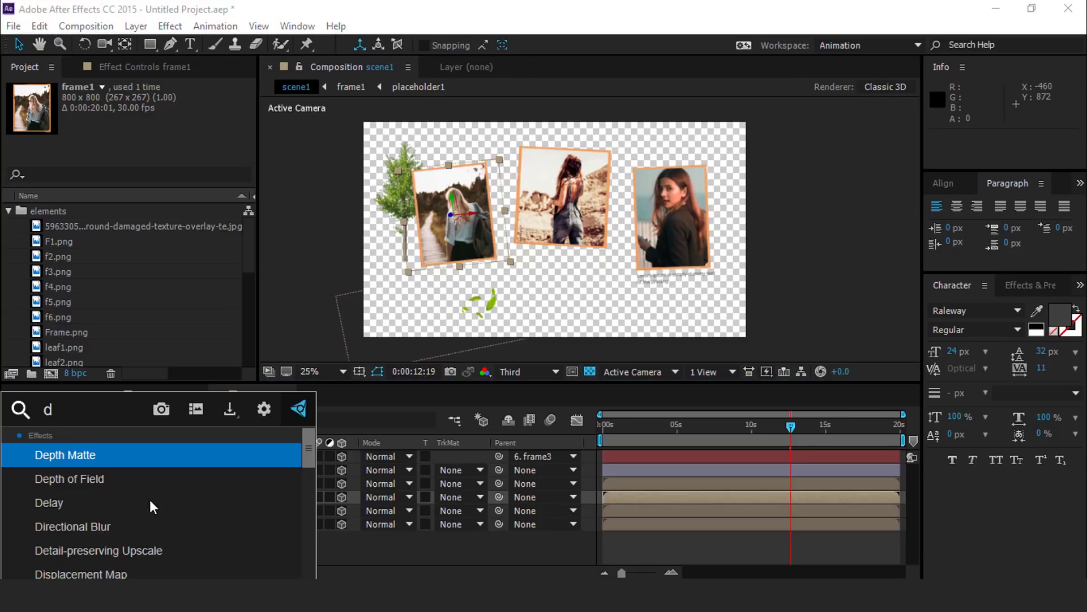
{"action": "type", "text": "rop"}
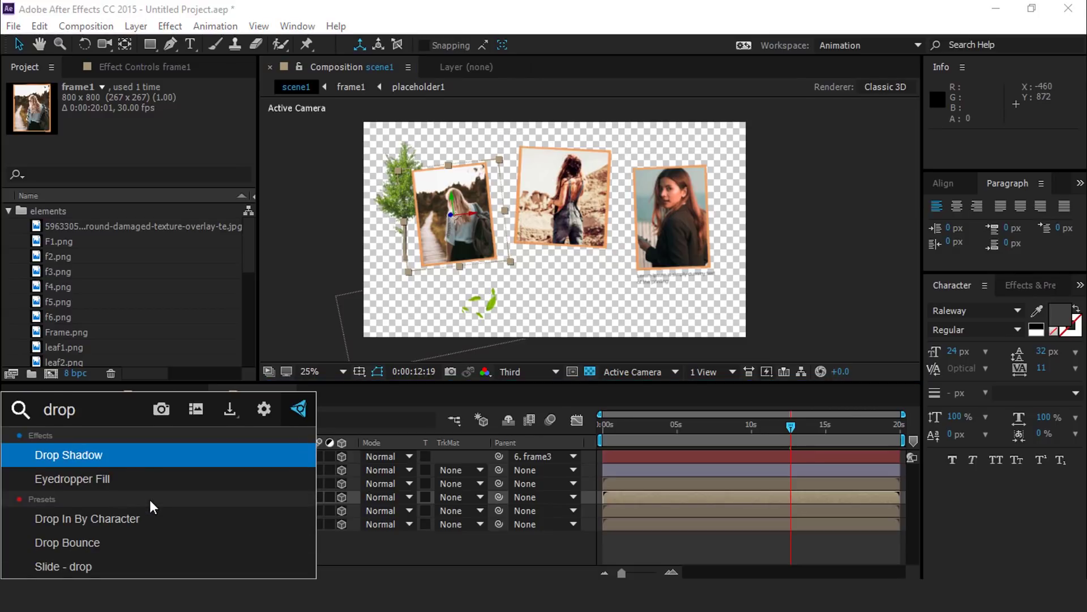
{"action": "left_click", "coordinate": [79, 455]}
{"action": "scroll", "coordinate": [439, 297], "scroll_direction": "up", "scroll_amount": 2}
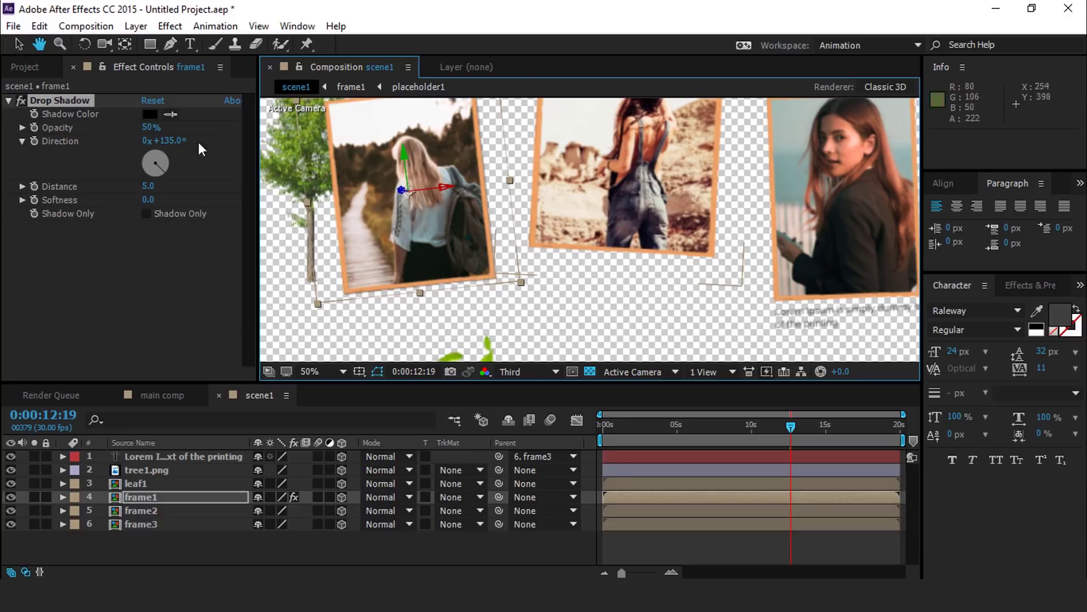
Set frame1's Drop Shadow softness to 30 and distance to 15.
{"action": "left_click", "coordinate": [151, 199]}
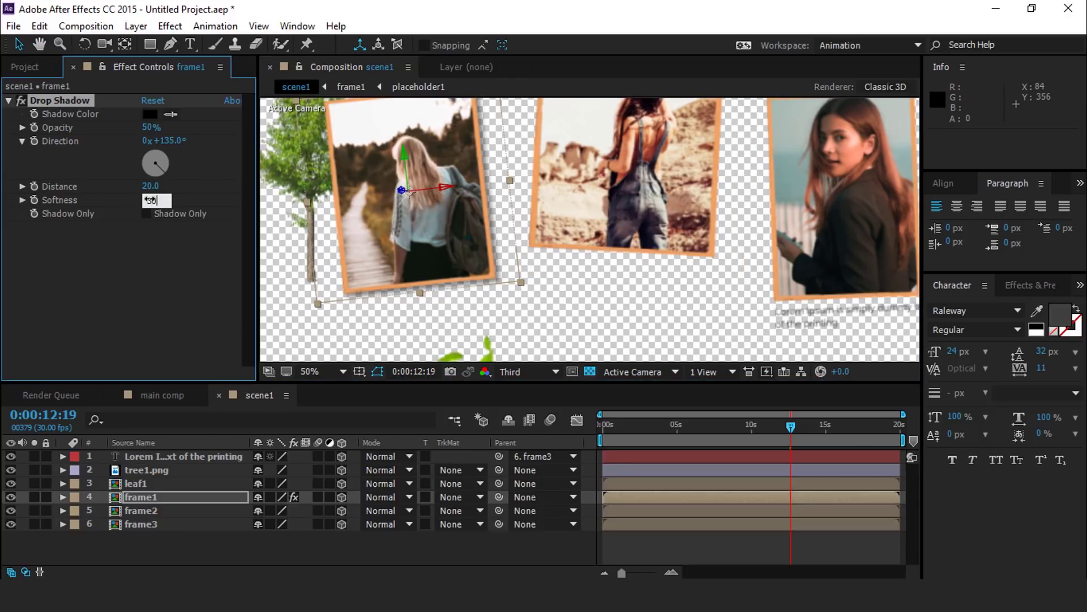
{"action": "type", "text": "30"}
{"action": "key", "text": "Return"}
{"action": "left_click", "coordinate": [149, 187]}
{"action": "type", "text": "15"}
{"action": "key", "text": "Return"}
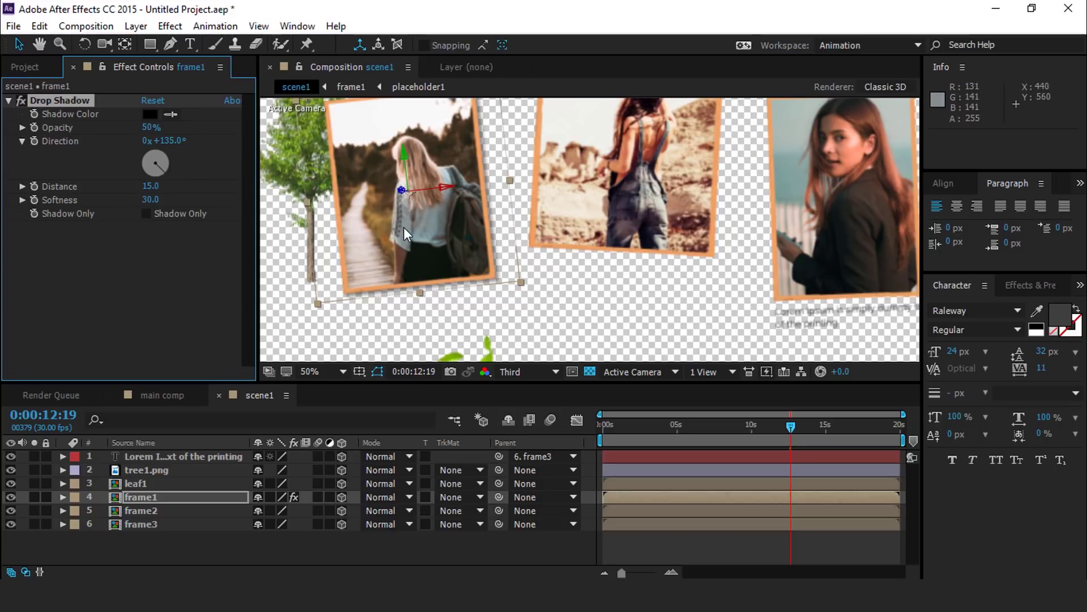
Copy frame1's Drop Shadow effect to frame2 and frame3 and scrub the timeline to 0:00:14:14 to preview scene1.
{"action": "scroll", "coordinate": [403, 226], "scroll_direction": "down", "scroll_amount": 2}
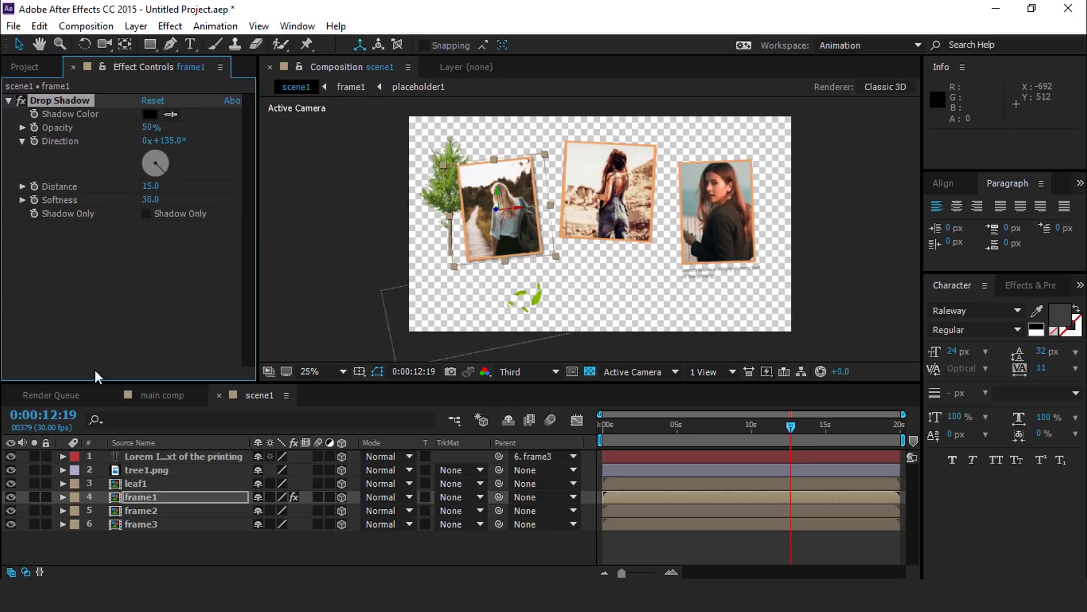
{"action": "left_click", "coordinate": [159, 511]}
{"action": "key", "text": "ctrl+v"}
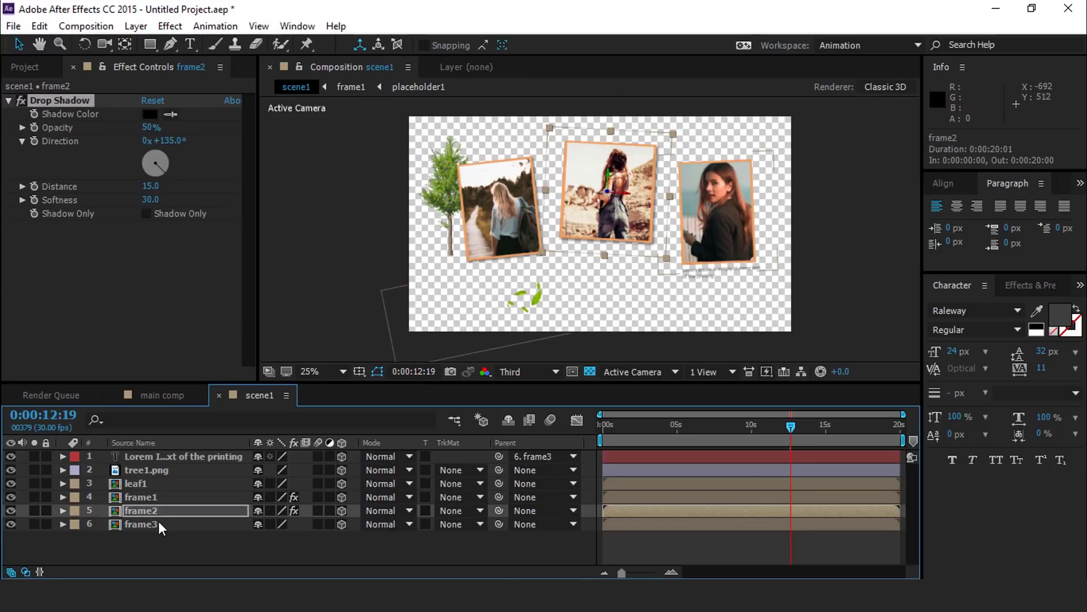
{"action": "left_click", "coordinate": [159, 523]}
{"action": "key", "text": "ctrl+v"}
{"action": "left_click", "coordinate": [165, 545]}
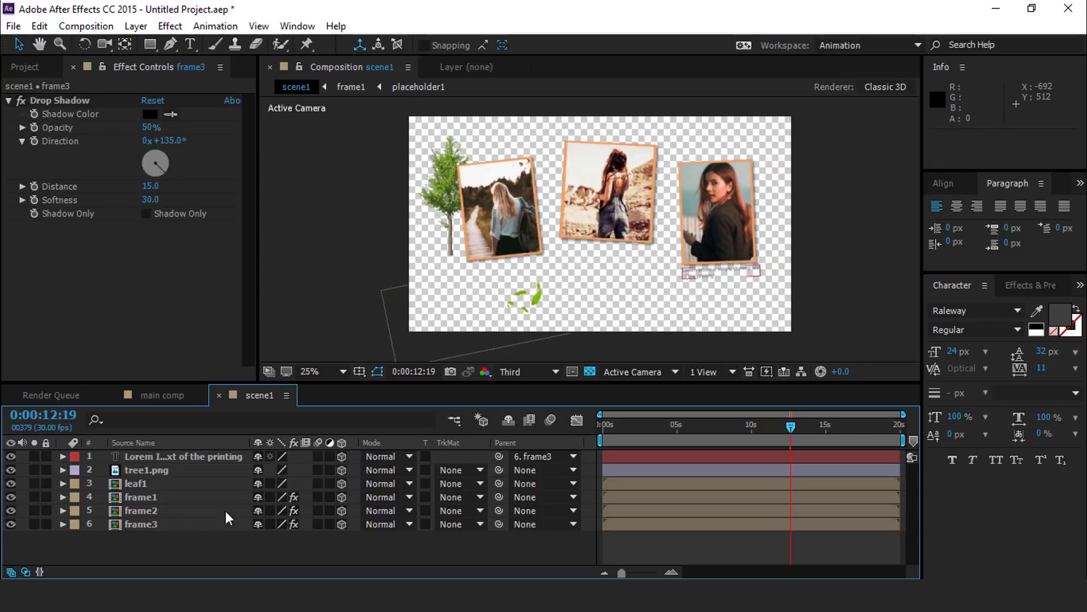
{"action": "left_click_drag", "start_coordinate": [643, 426], "coordinate": [818, 424]}
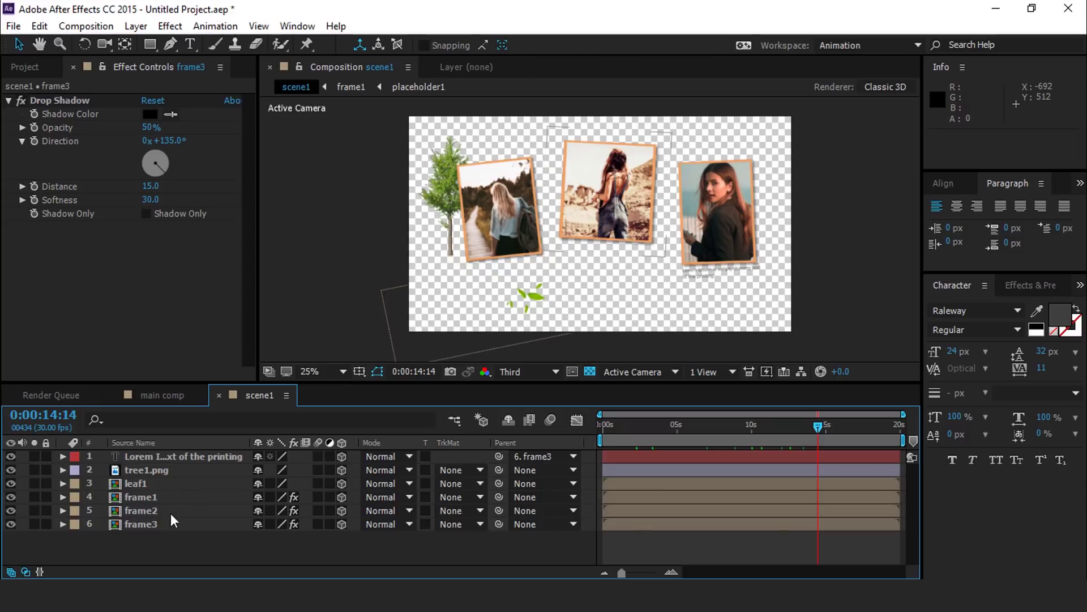
Add the flower leaf1 composition to scene1 above leaf1 and place its petals at the upper-right corner of frame3's picture.
{"action": "left_click", "coordinate": [38, 68]}
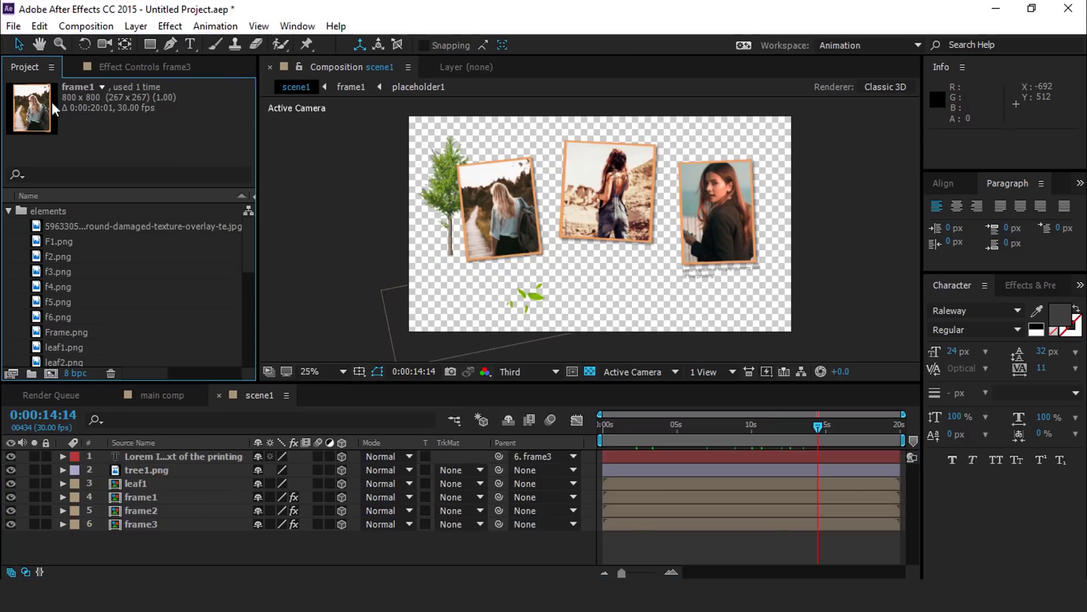
{"action": "left_click", "coordinate": [8, 211]}
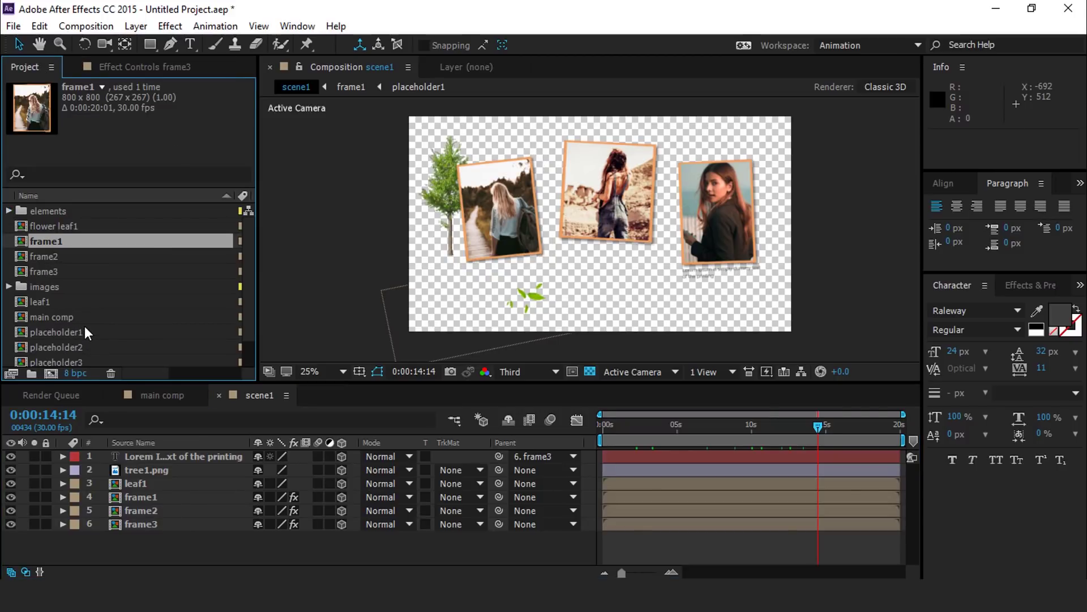
{"action": "left_click_drag", "start_coordinate": [45, 224], "coordinate": [147, 480]}
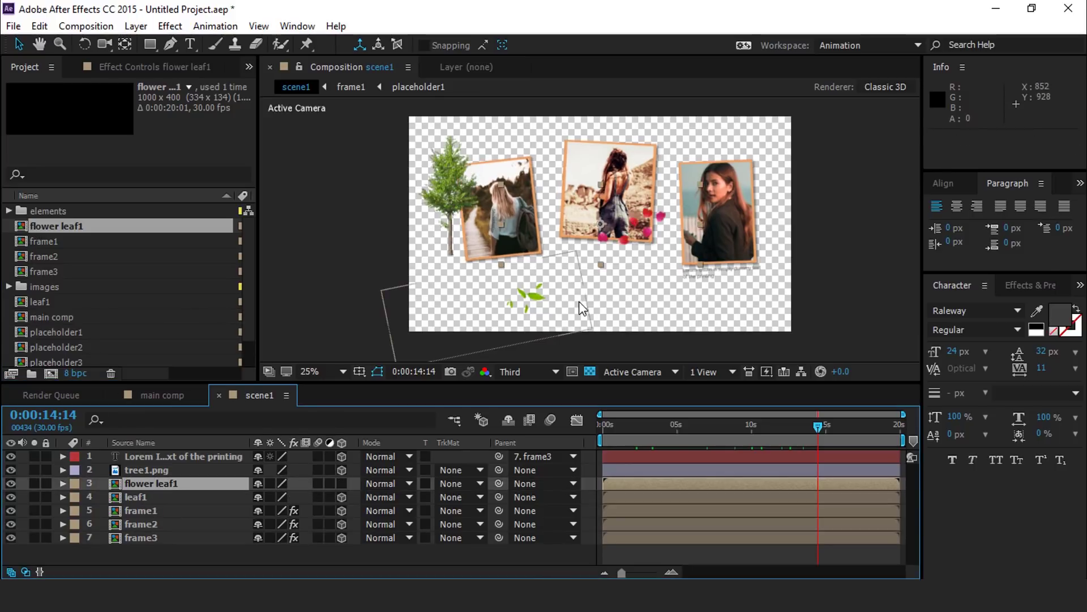
{"action": "left_click_drag", "start_coordinate": [599, 271], "coordinate": [705, 207]}
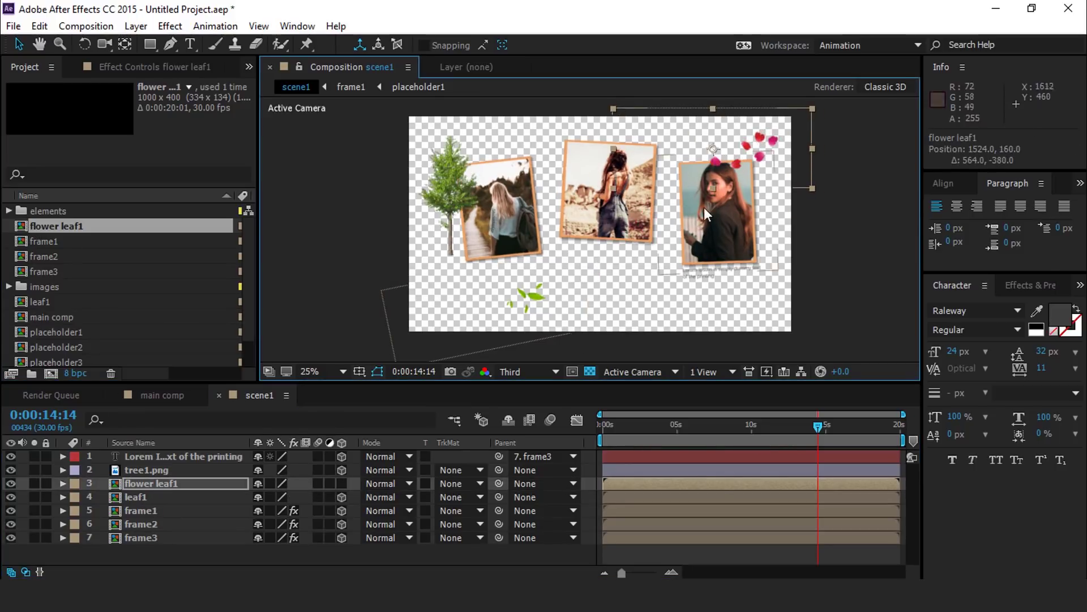
{"action": "left_click_drag", "start_coordinate": [758, 141], "coordinate": [767, 136]}
Move the leaf1 layer towards scene1's lower-left corner, to about X 88, Y 1024.
{"action": "left_click_drag", "start_coordinate": [537, 310], "coordinate": [477, 321]}
{"action": "scroll", "coordinate": [477, 320], "scroll_direction": "down", "scroll_amount": 1}
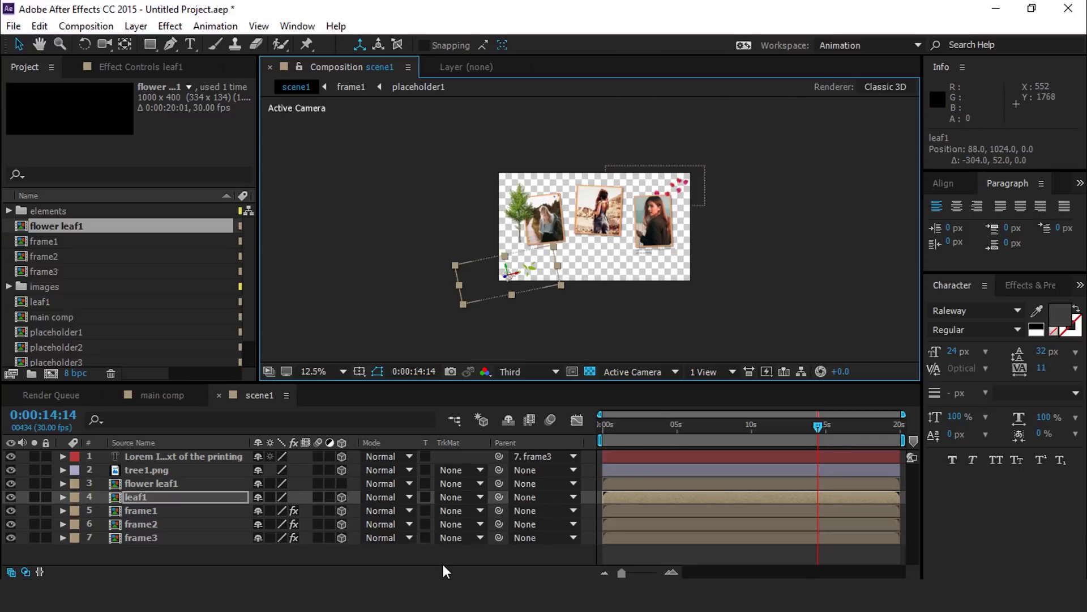
{"action": "left_click", "coordinate": [444, 561]}
{"action": "scroll", "coordinate": [614, 254], "scroll_direction": "up", "scroll_amount": 1}
{"action": "key", "text": "space"}
Create a 1000 x 400 px composition named text1 at 30 fps with a duration of 0:00:20:01.
{"action": "left_click", "coordinate": [51, 373]}
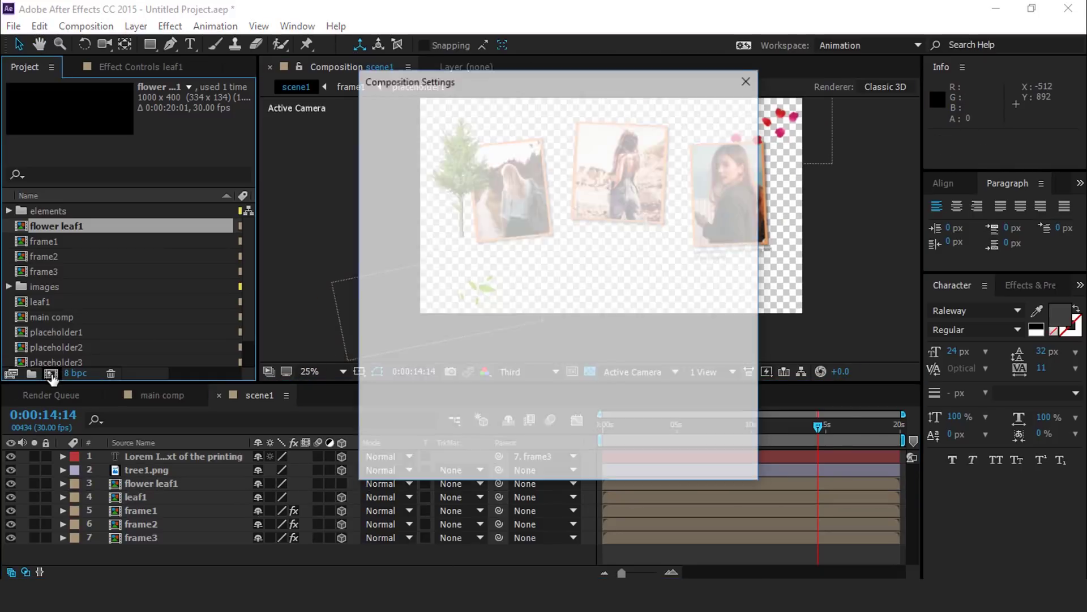
{"action": "left_click", "coordinate": [510, 112]}
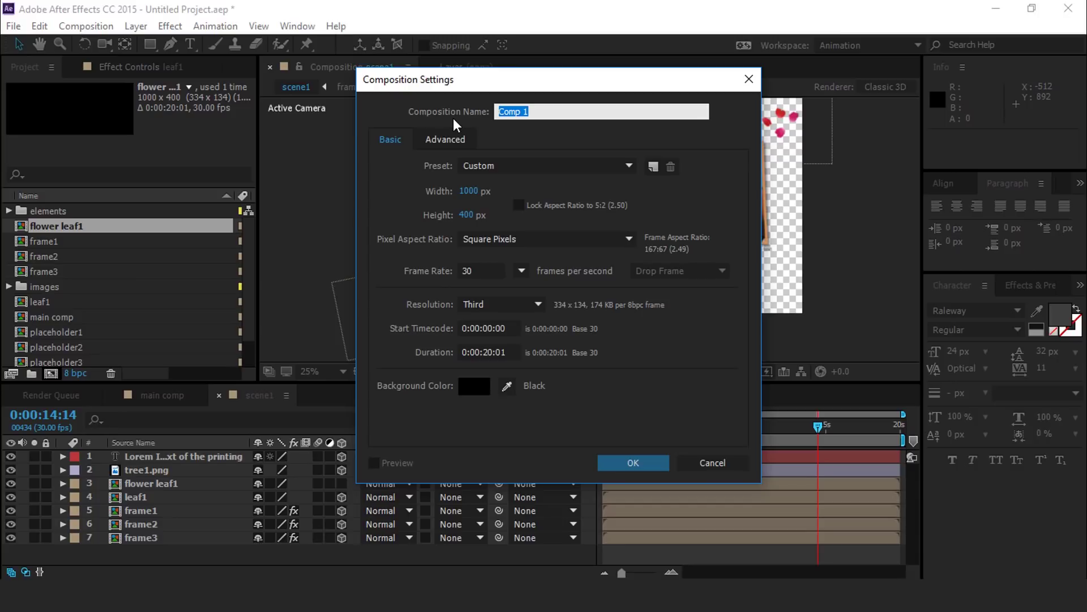
{"action": "type", "text": "text1"}
{"action": "left_click", "coordinate": [633, 462]}
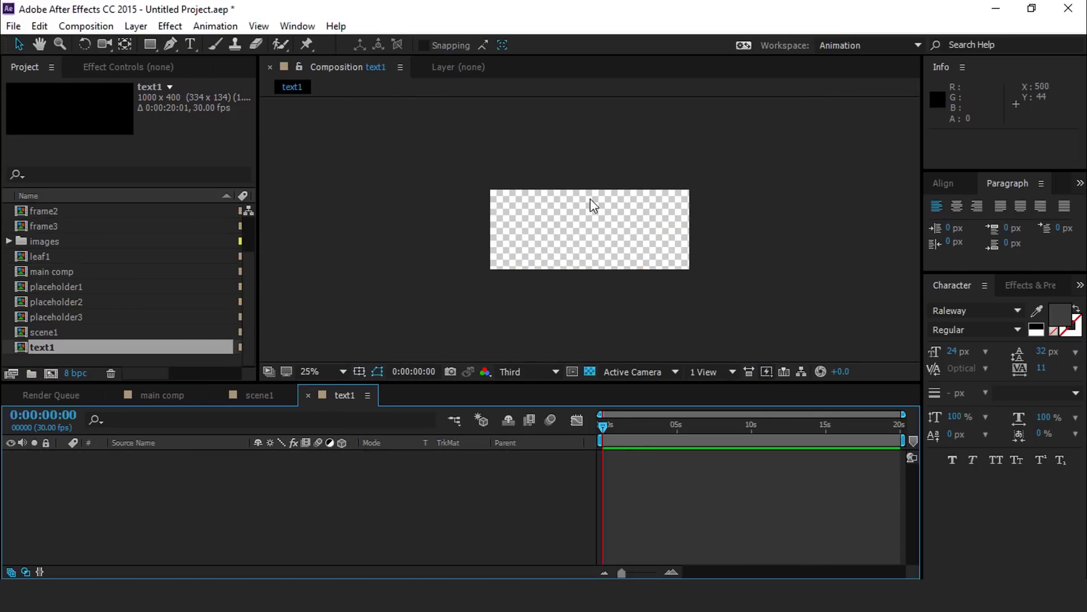
Add the 93 px Monotype Corsiva text "Welcome to the Nature" to text1 and position it near the middle at about X 118, Y 228.
{"action": "left_click", "coordinate": [192, 43]}
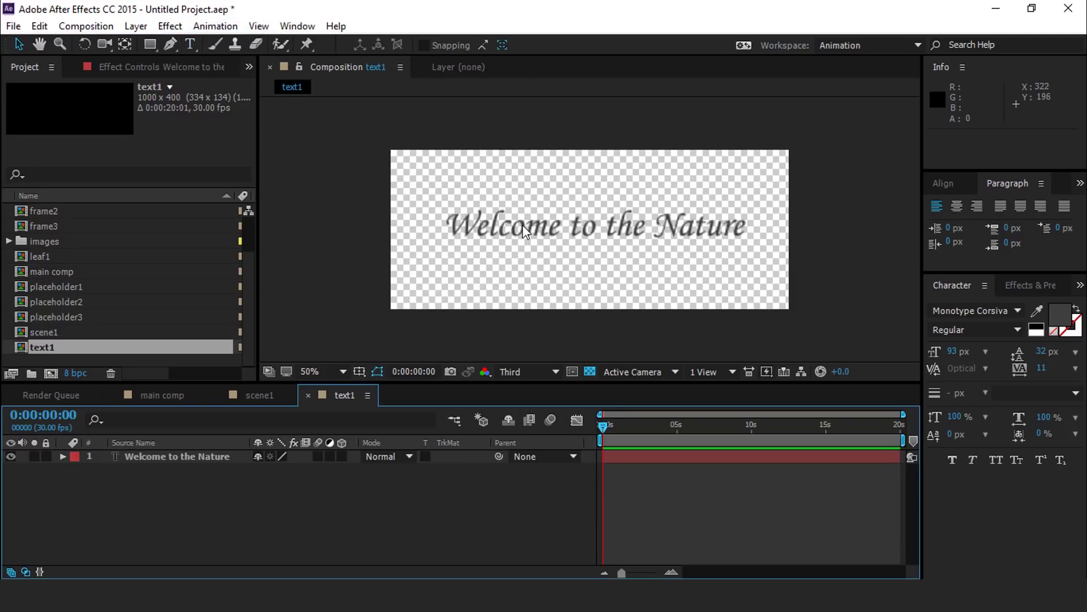
{"action": "left_click_drag", "start_coordinate": [604, 226], "coordinate": [594, 233]}
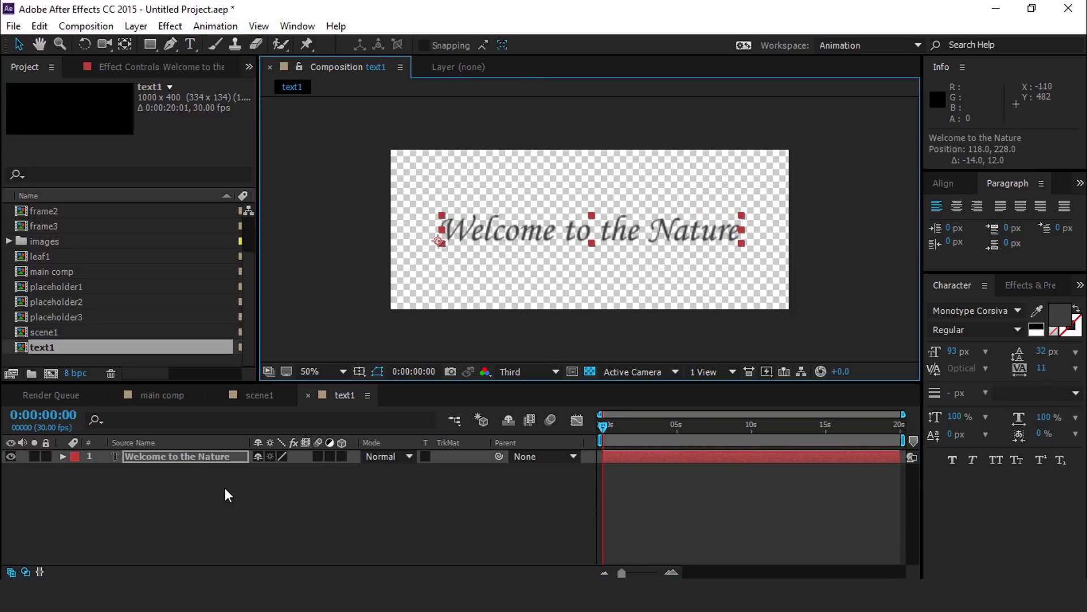
Add a text animator to the Welcome to the Nature layer with Opacity 0% and Position -326, 0.
{"action": "left_click", "coordinate": [99, 457]}
{"action": "left_click", "coordinate": [62, 457]}
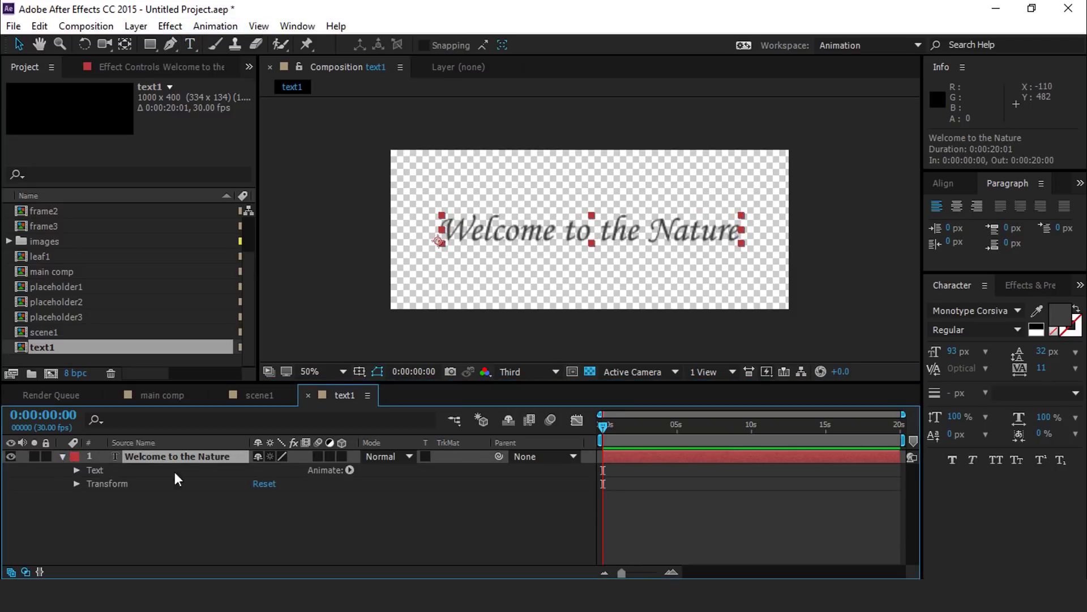
{"action": "left_click", "coordinate": [347, 470]}
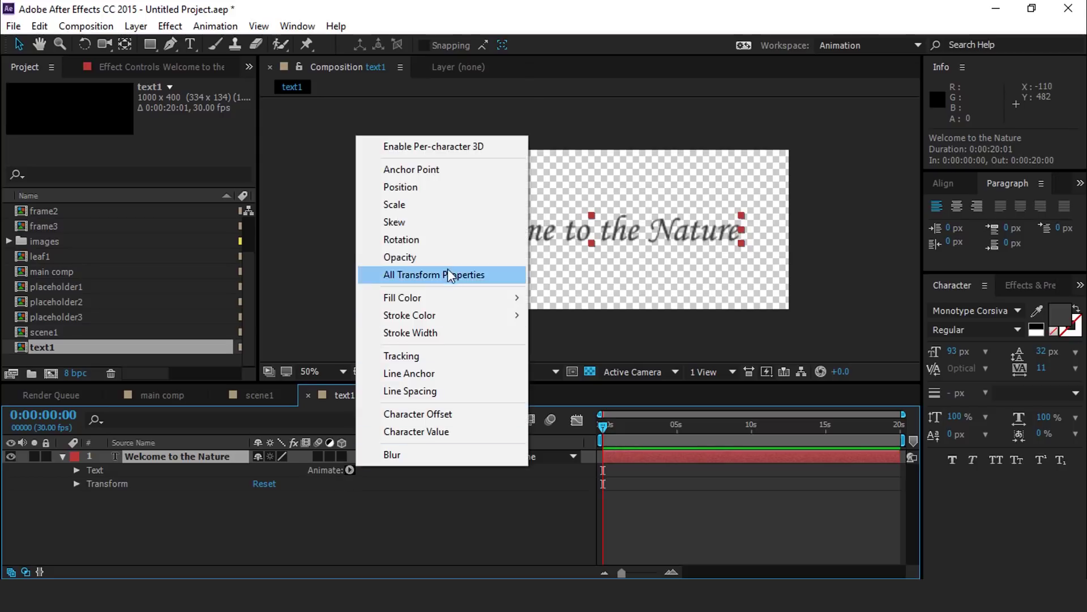
{"action": "left_click", "coordinate": [419, 258]}
{"action": "left_click", "coordinate": [349, 468]}
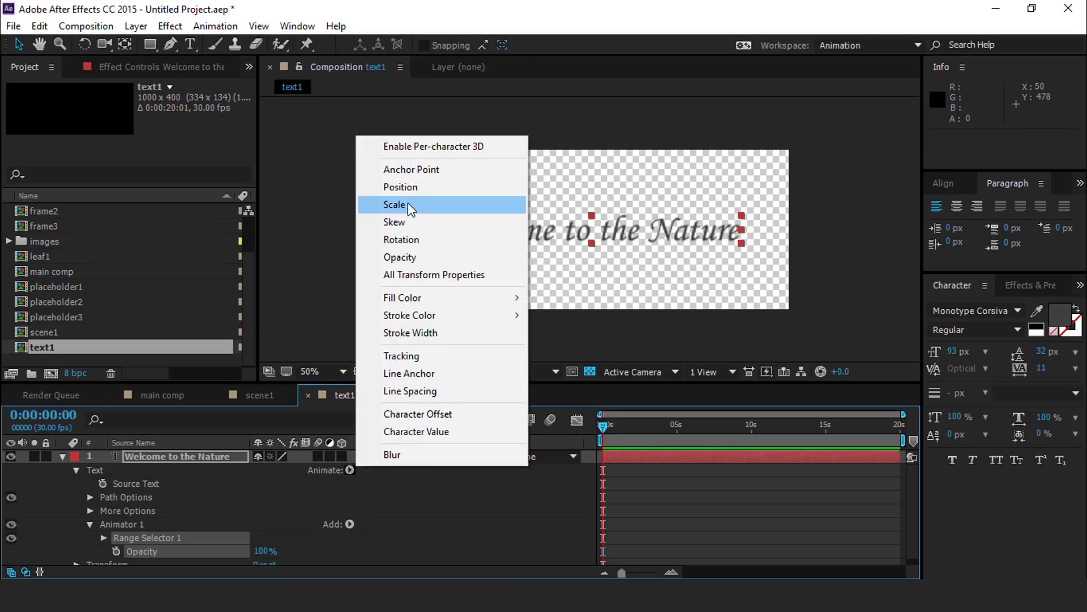
{"action": "left_click", "coordinate": [403, 187]}
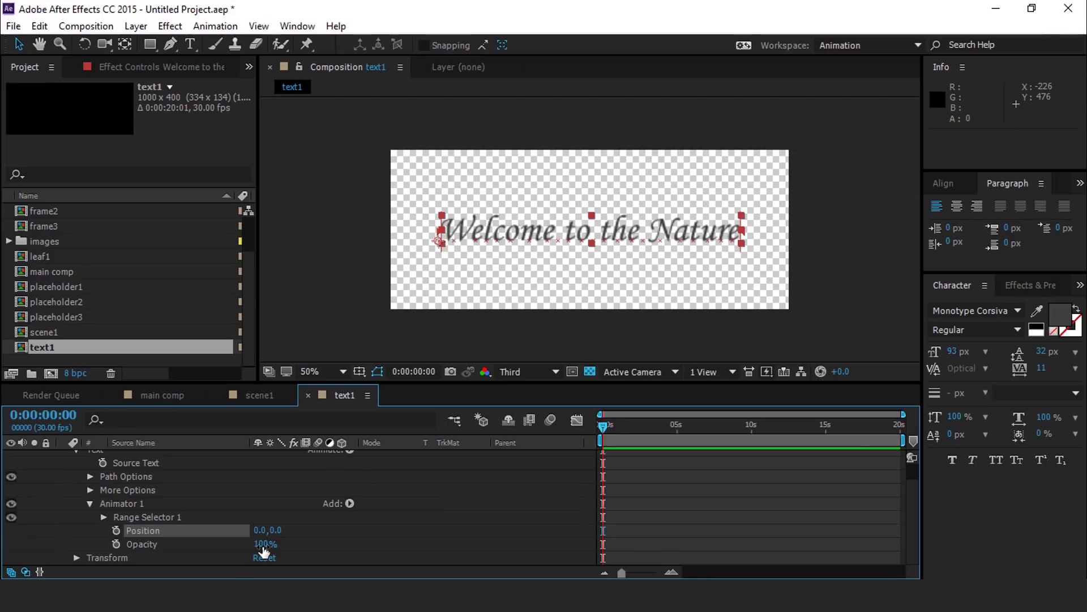
{"action": "left_click_drag", "start_coordinate": [264, 551], "coordinate": [77, 530]}
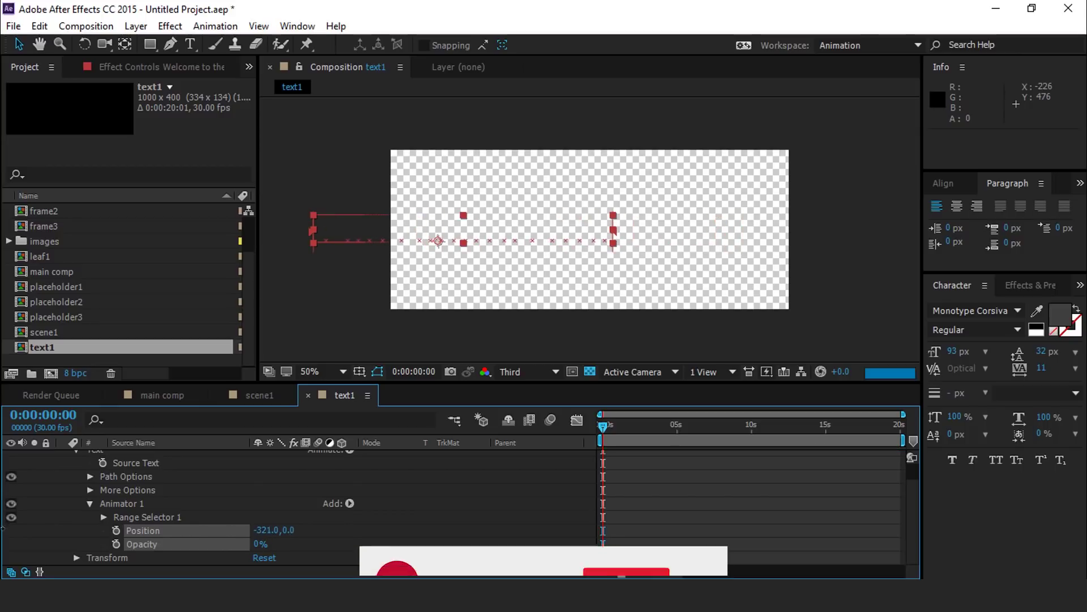
{"action": "left_click_drag", "start_coordinate": [3, 528], "coordinate": [2, 528]}
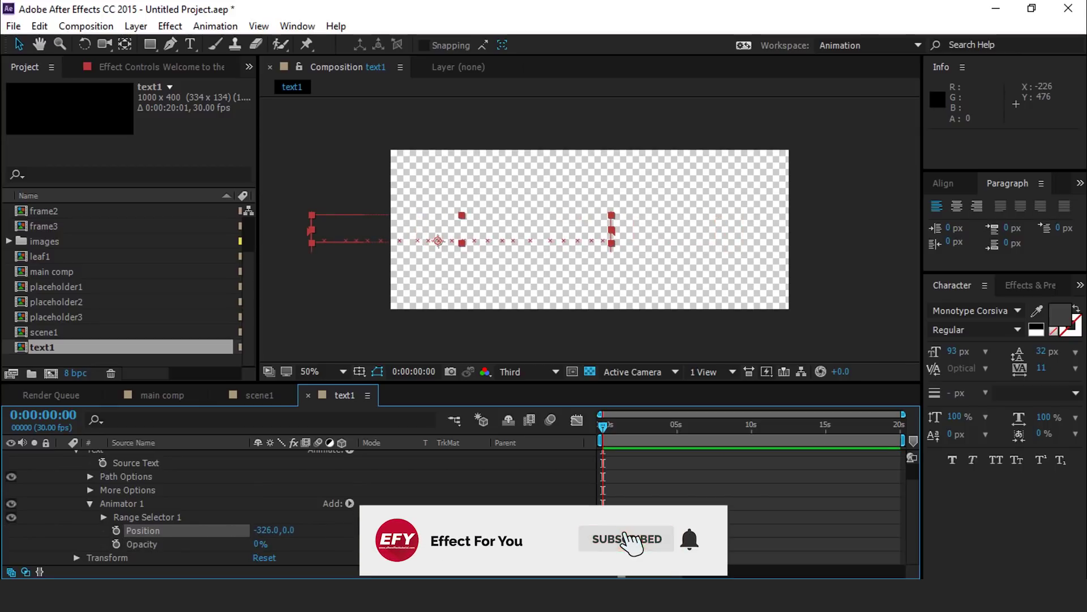
Add an Expression selector to Animator 1, paste the expression beginning "delay = .08;" into its Amount, and preview the text animation.
{"action": "left_click", "coordinate": [351, 503]}
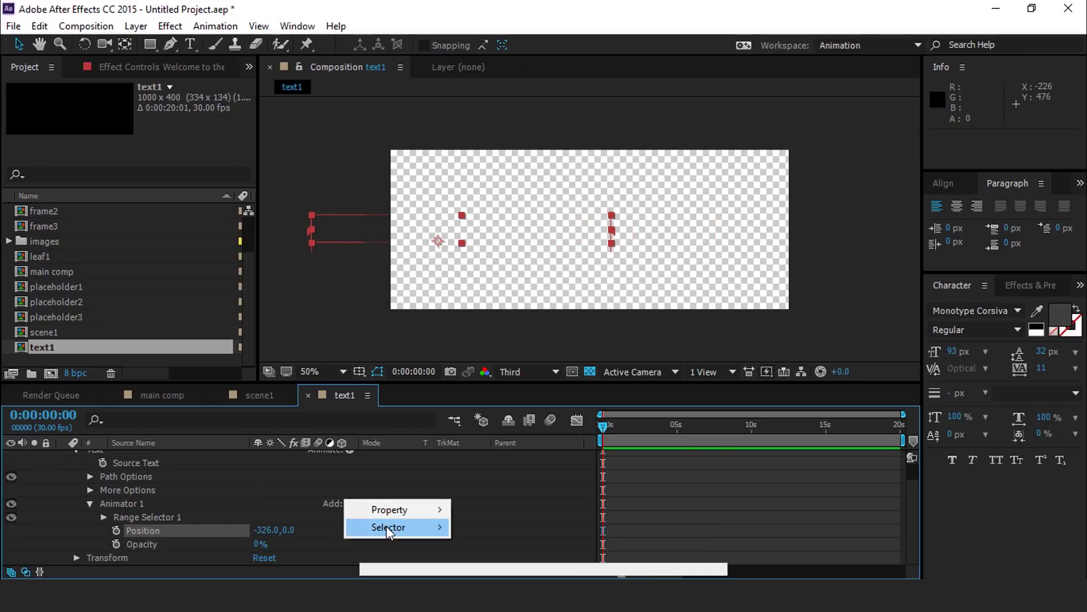
{"action": "mouse_move", "coordinate": [387, 527]}
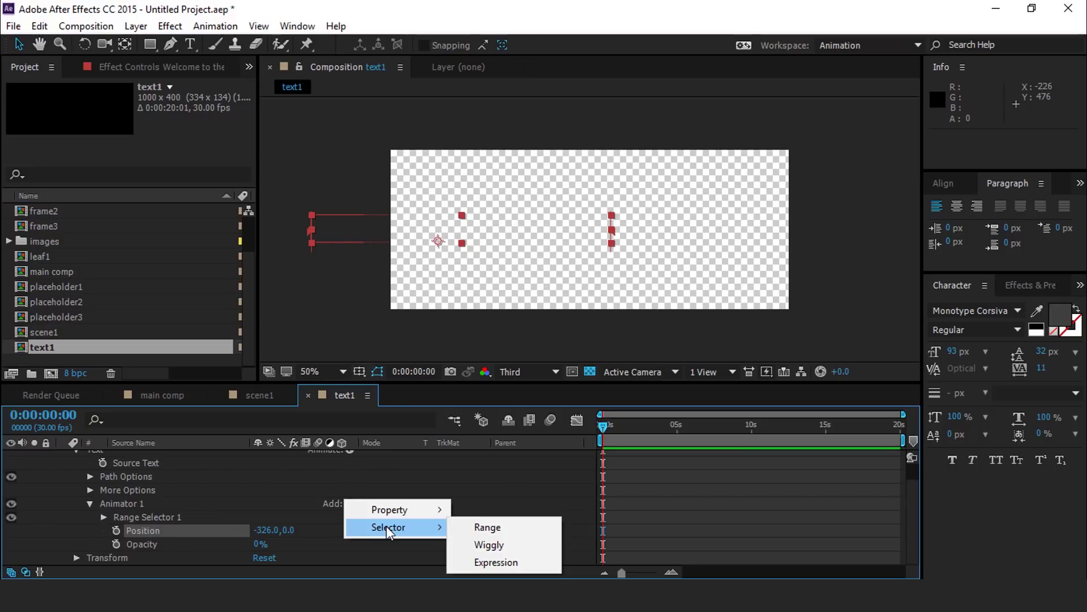
{"action": "left_click", "coordinate": [488, 562]}
{"action": "scroll", "coordinate": [139, 537], "scroll_direction": "down", "scroll_amount": 1}
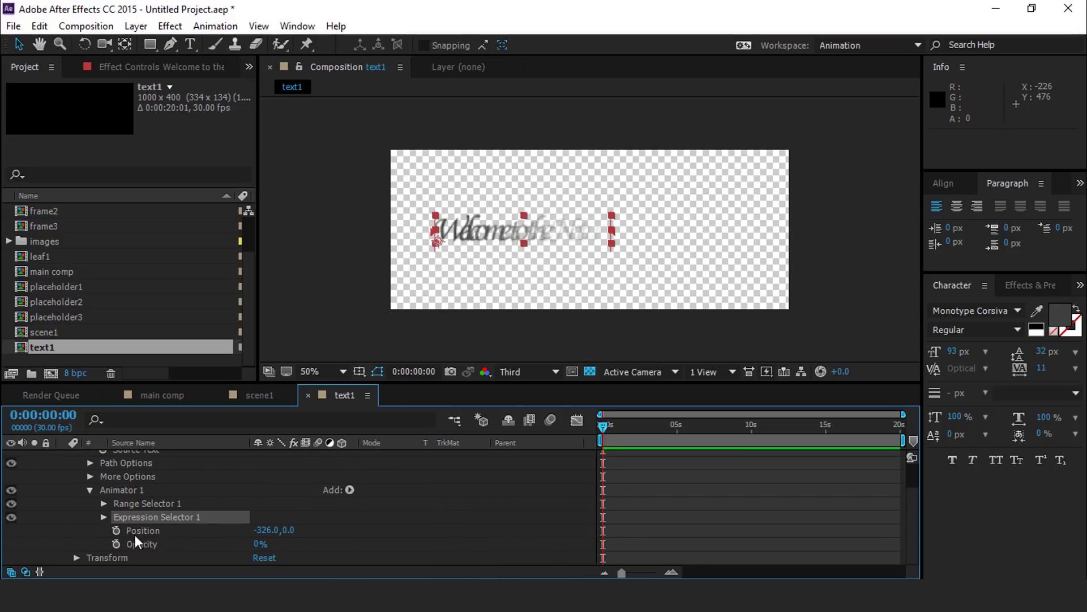
{"action": "left_click", "coordinate": [103, 518]}
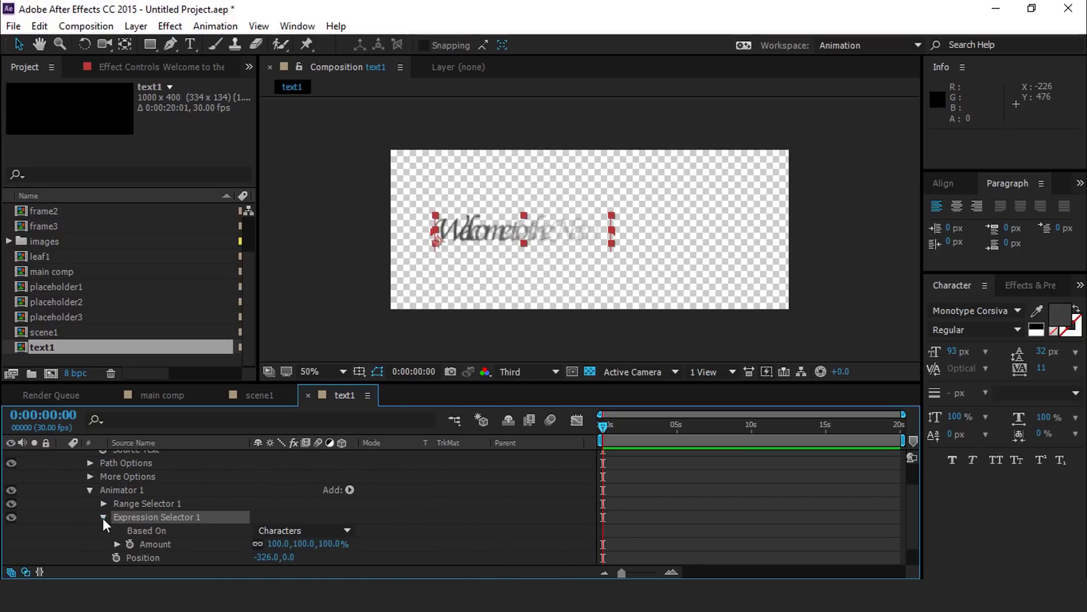
{"action": "left_click", "coordinate": [130, 544], "text": "alt"}
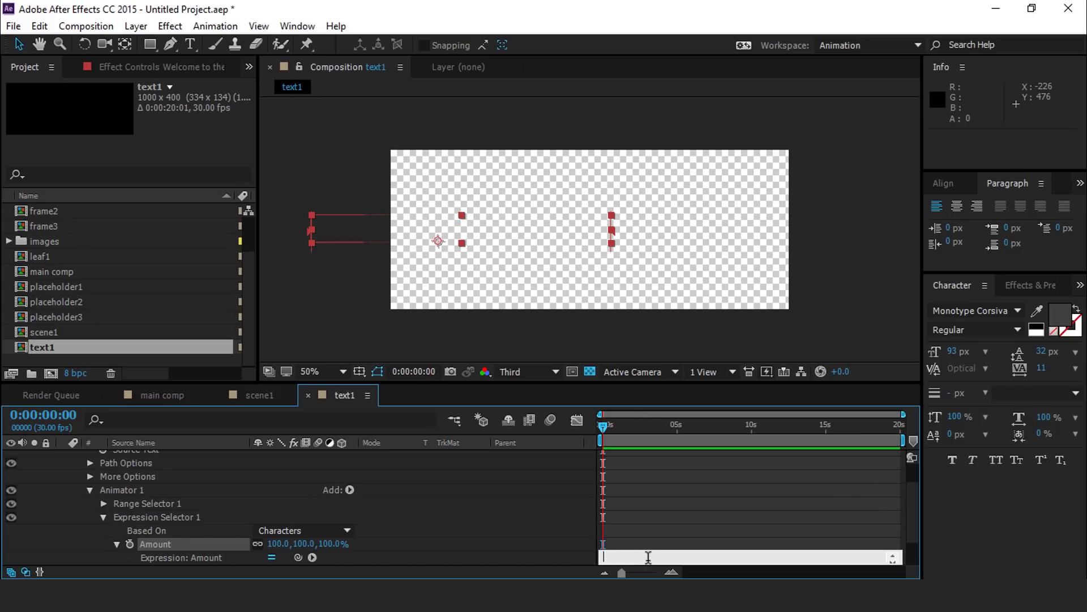
{"action": "key", "text": "ctrl+v"}
{"action": "key", "text": "space"}
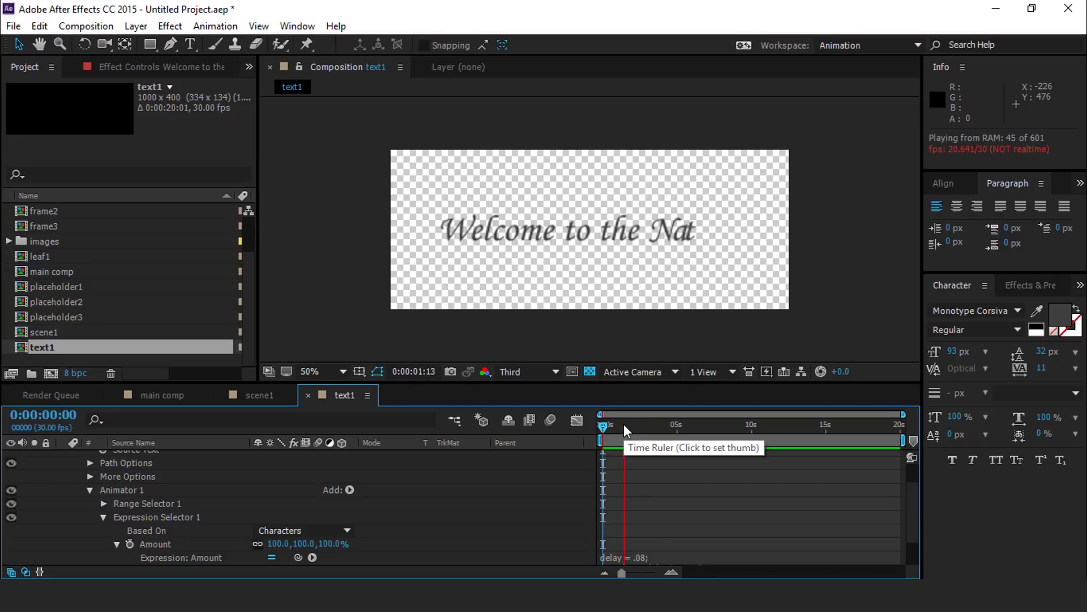
{"action": "left_click", "coordinate": [645, 424]}
Duplicate the Welcome to the Nature text layer and place the copy beneath the original text.
{"action": "scroll", "coordinate": [61, 487], "scroll_direction": "up", "scroll_amount": 2}
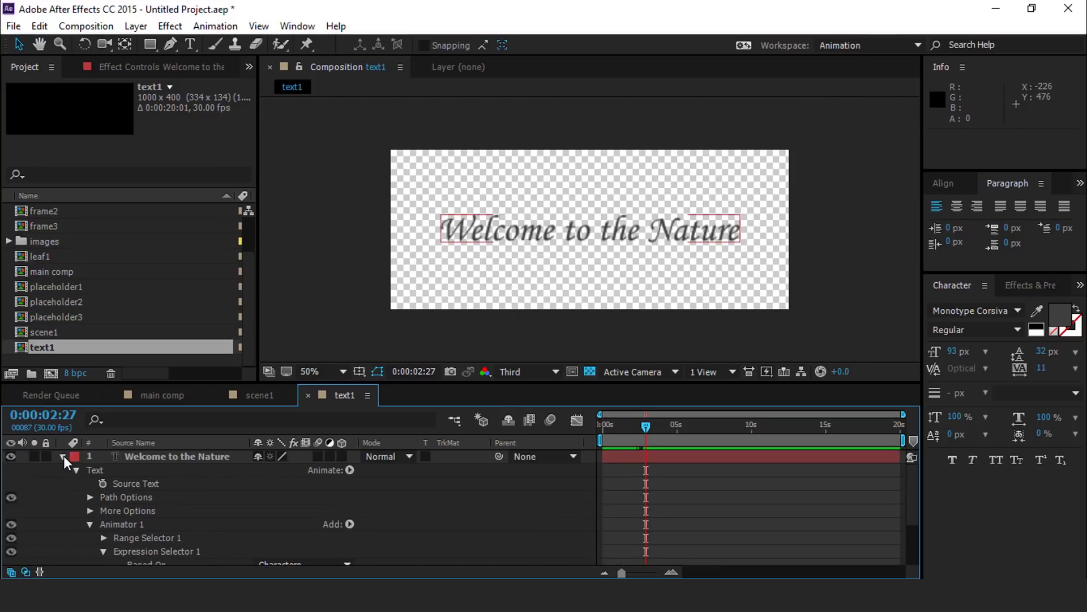
{"action": "left_click", "coordinate": [64, 455]}
{"action": "left_click", "coordinate": [187, 457]}
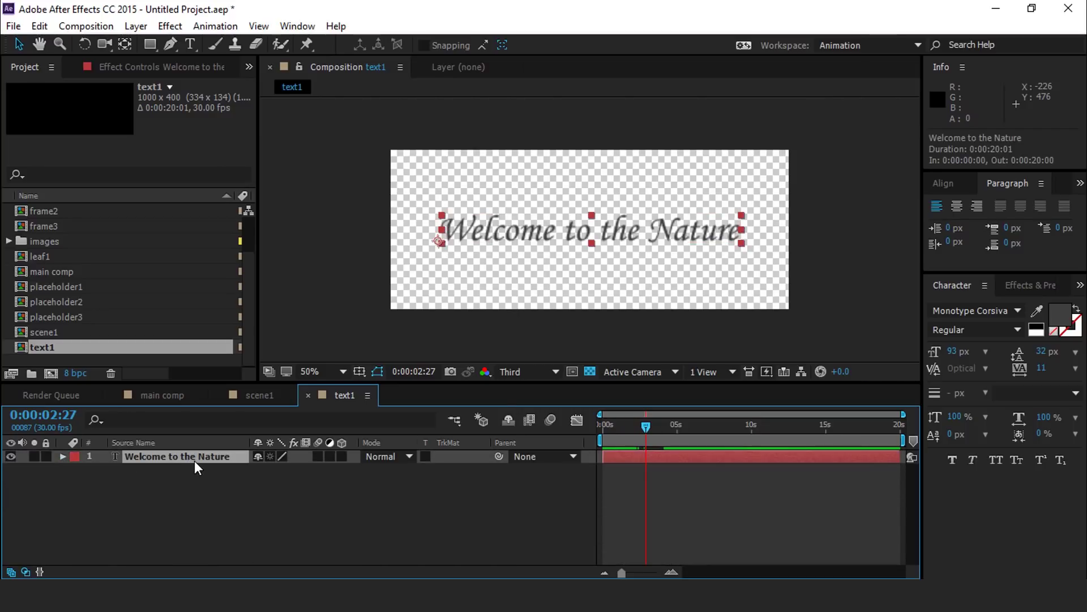
{"action": "key", "text": "ctrl+d"}
{"action": "left_click_drag", "start_coordinate": [598, 247], "coordinate": [607, 264]}
Change the duplicated layer's text to "By Effect For You" and set its font size to 30 px.
{"action": "double_click", "coordinate": [606, 266]}
{"action": "type", "text": "By Effect For You"}
{"action": "left_click", "coordinate": [949, 351]}
{"action": "type", "text": "30"}
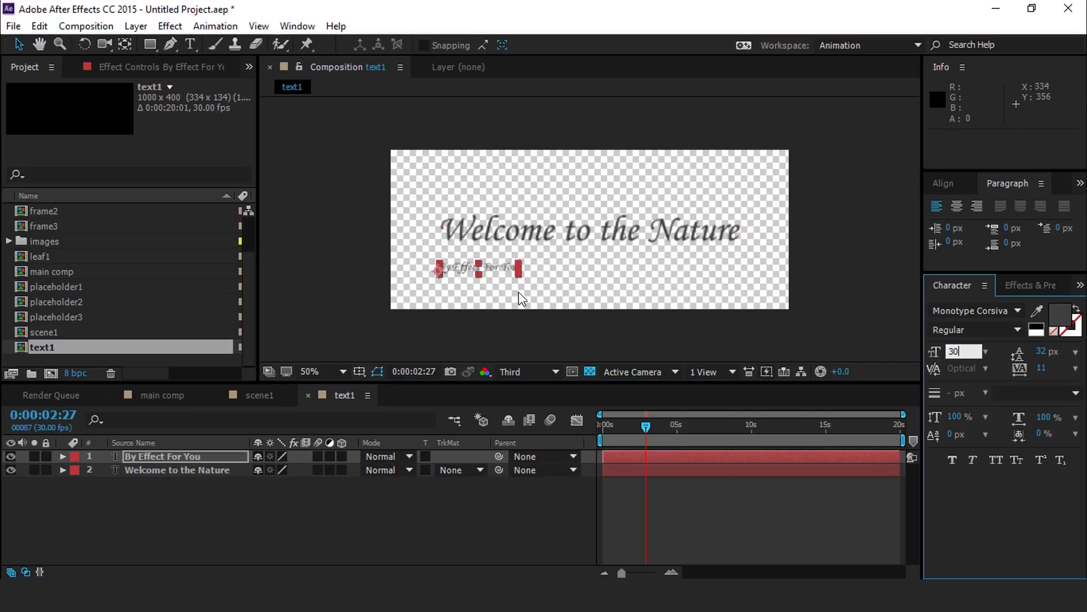
Move the By Effect For You text to sit just under the end of the Welcome to the Nature title.
{"action": "key", "text": "Return"}
{"action": "left_click_drag", "start_coordinate": [500, 269], "coordinate": [721, 245]}
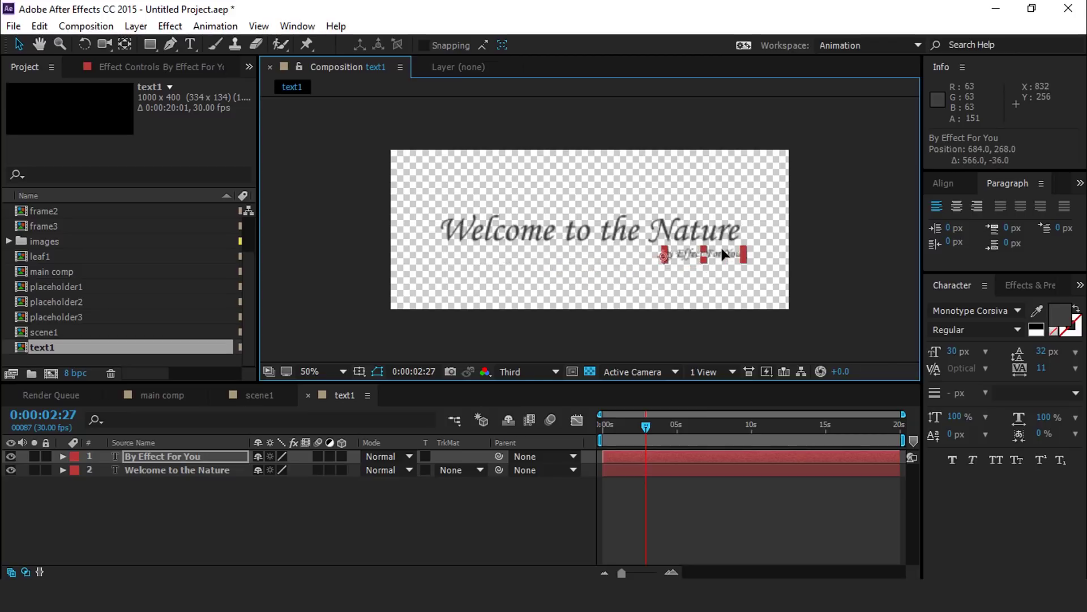
Apply a Drop Shadow effect to the Welcome to the Nature layer and set its Softness to 8.
{"action": "left_click", "coordinate": [177, 470]}
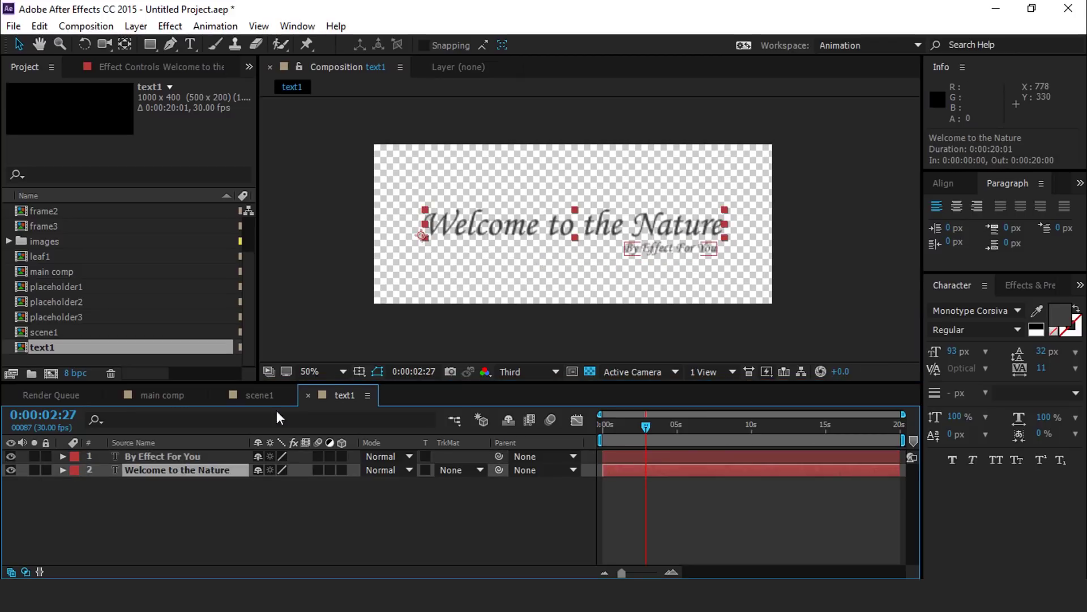
{"action": "key", "text": "ctrl+space"}
{"action": "type", "text": "d"}
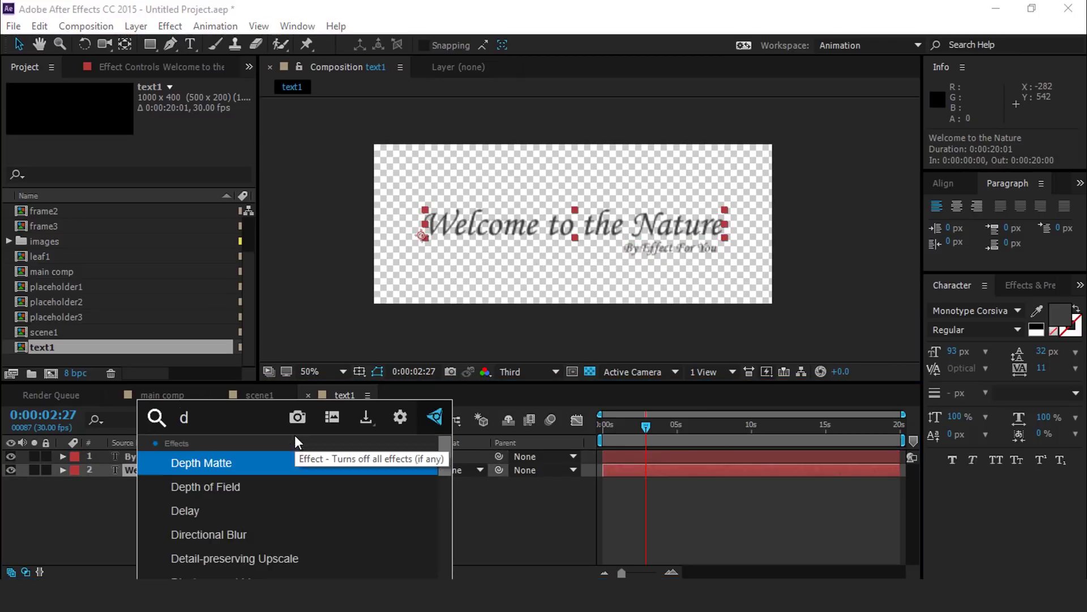
{"action": "type", "text": "rop"}
{"action": "left_click", "coordinate": [219, 455]}
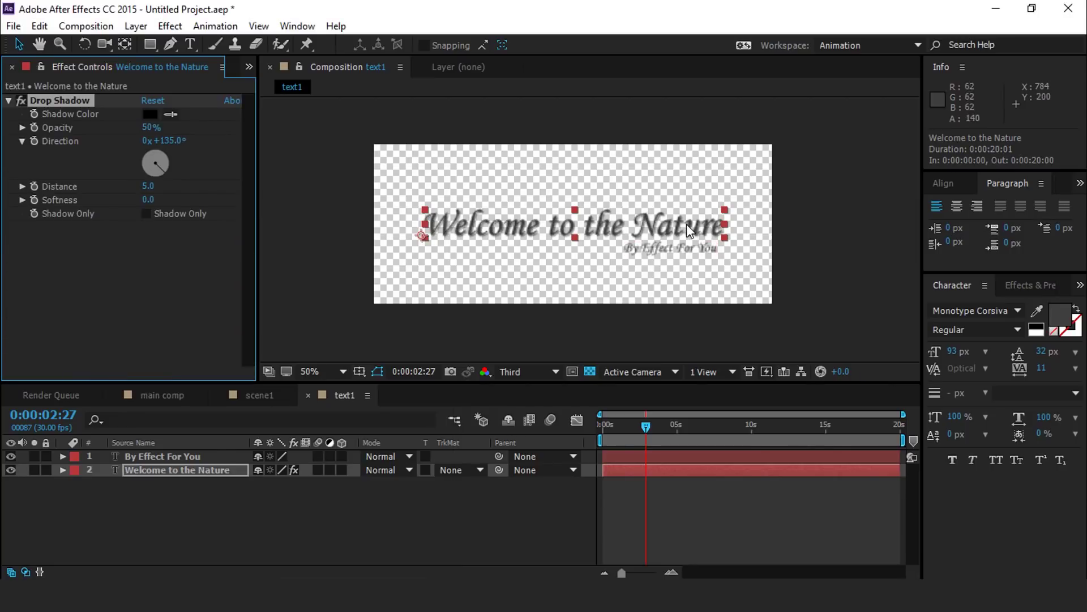
{"action": "scroll", "coordinate": [686, 223], "scroll_direction": "up", "scroll_amount": 1}
{"action": "left_click_drag", "start_coordinate": [146, 199], "coordinate": [149, 199]}
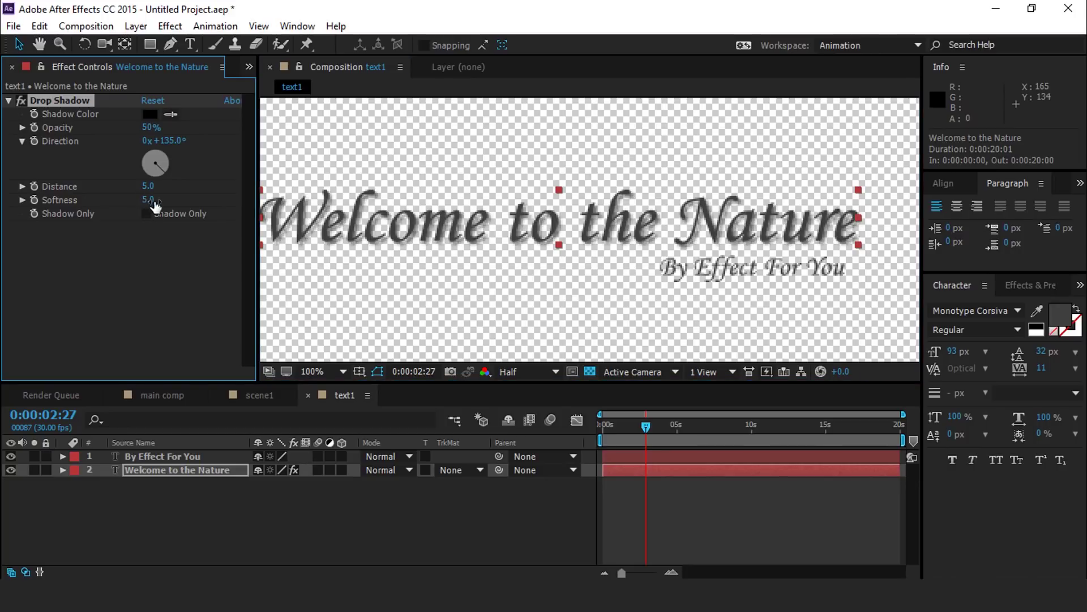
{"action": "key", "text": "comma"}
{"action": "left_click", "coordinate": [148, 200]}
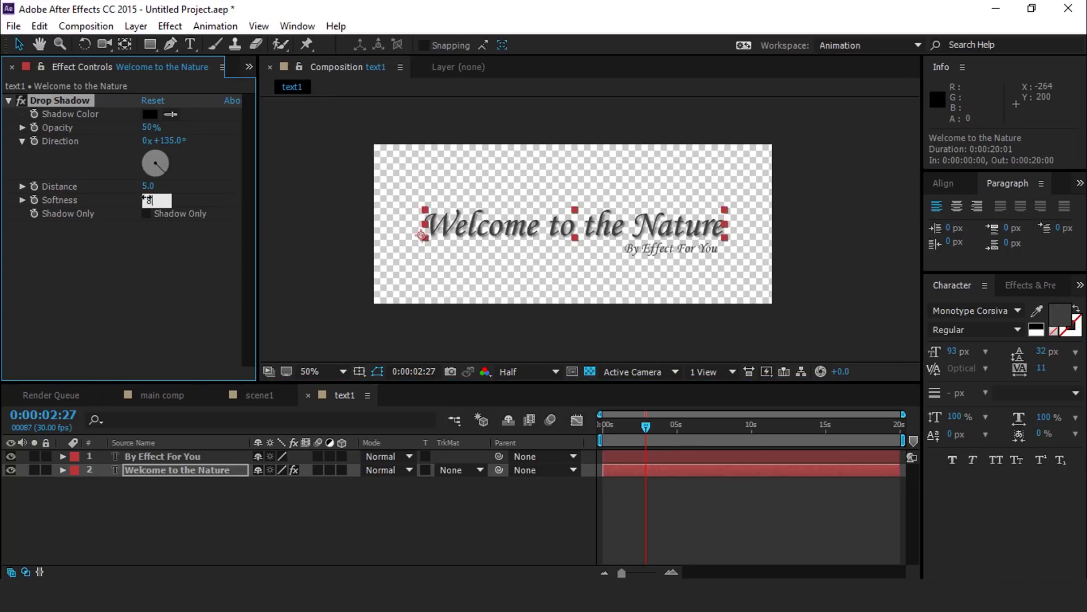
{"action": "left_click", "coordinate": [308, 481]}
Copy the Drop Shadow effect from the title onto the By Effect For You layer.
{"action": "left_click", "coordinate": [67, 100]}
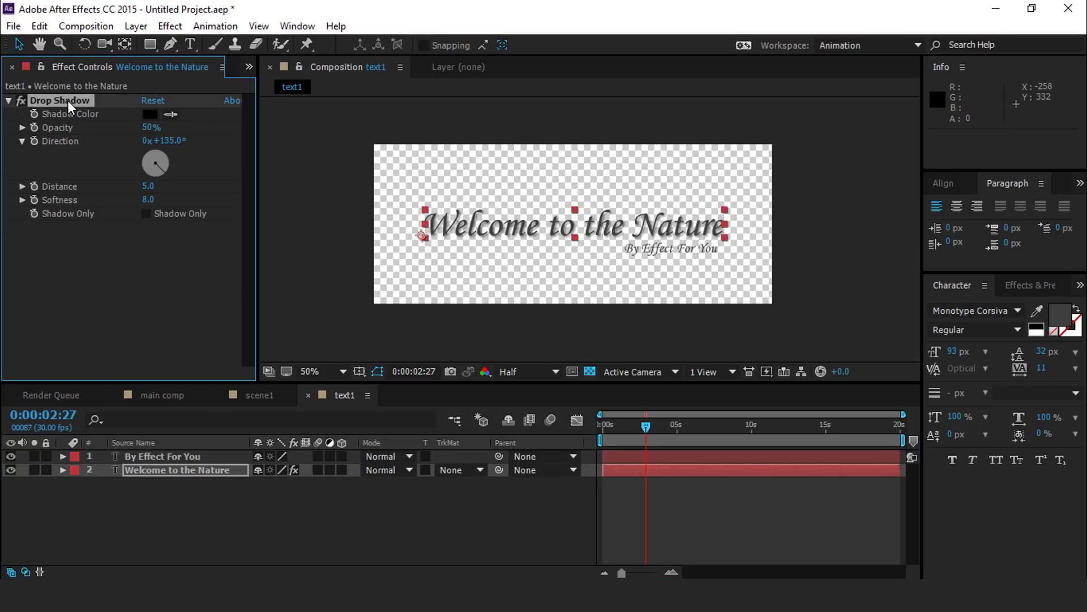
{"action": "left_click", "coordinate": [158, 456]}
{"action": "key", "text": "ctrl+v"}
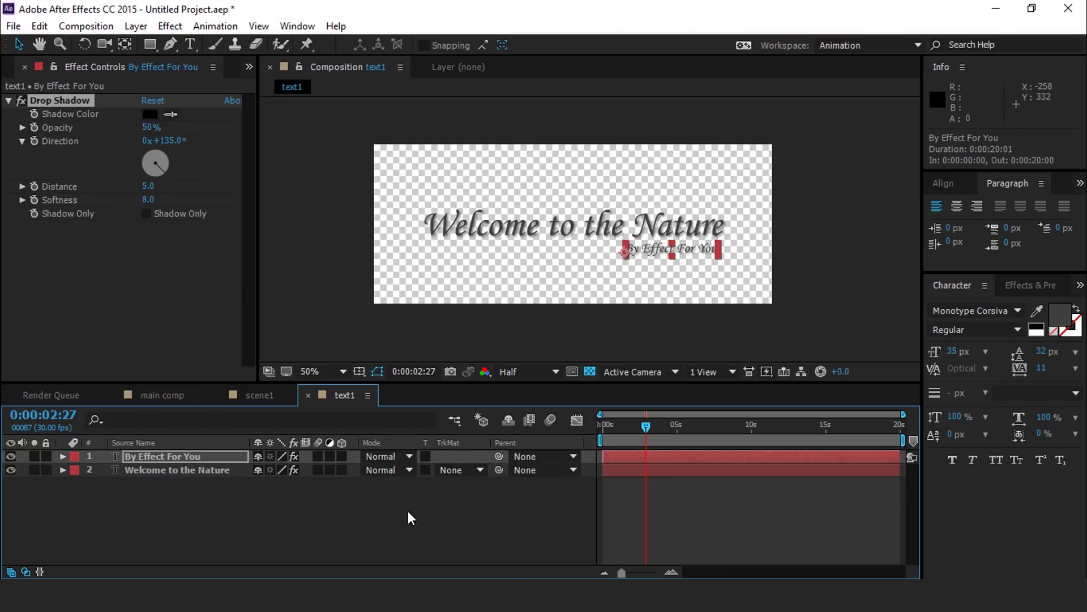
{"action": "left_click", "coordinate": [413, 529]}
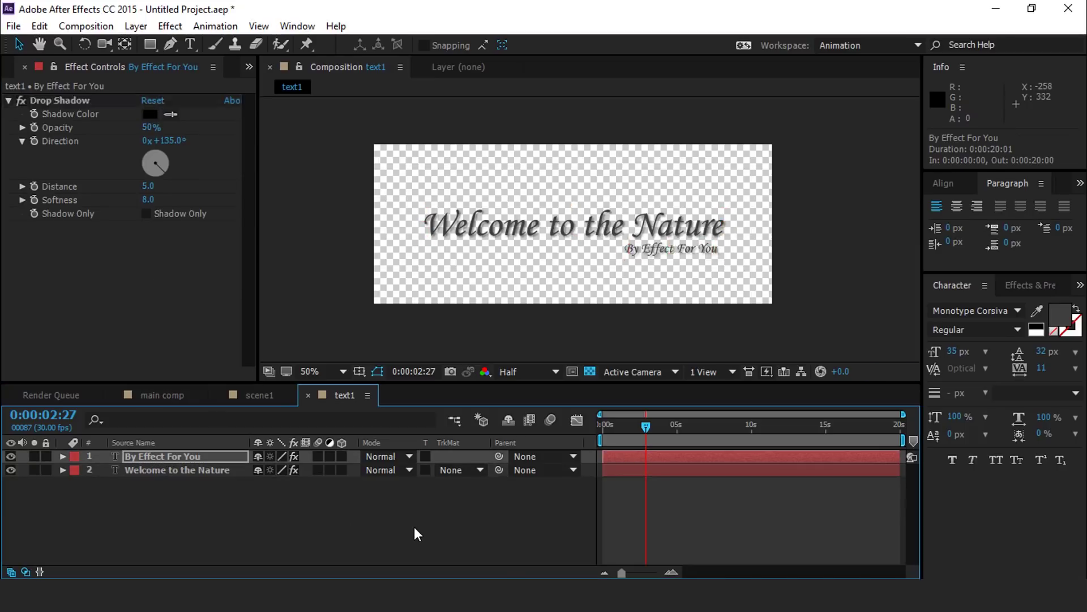
Add the text1 composition to scene1 below tree1.png and position it beneath the frames at about 976, 884.
{"action": "left_click", "coordinate": [254, 393]}
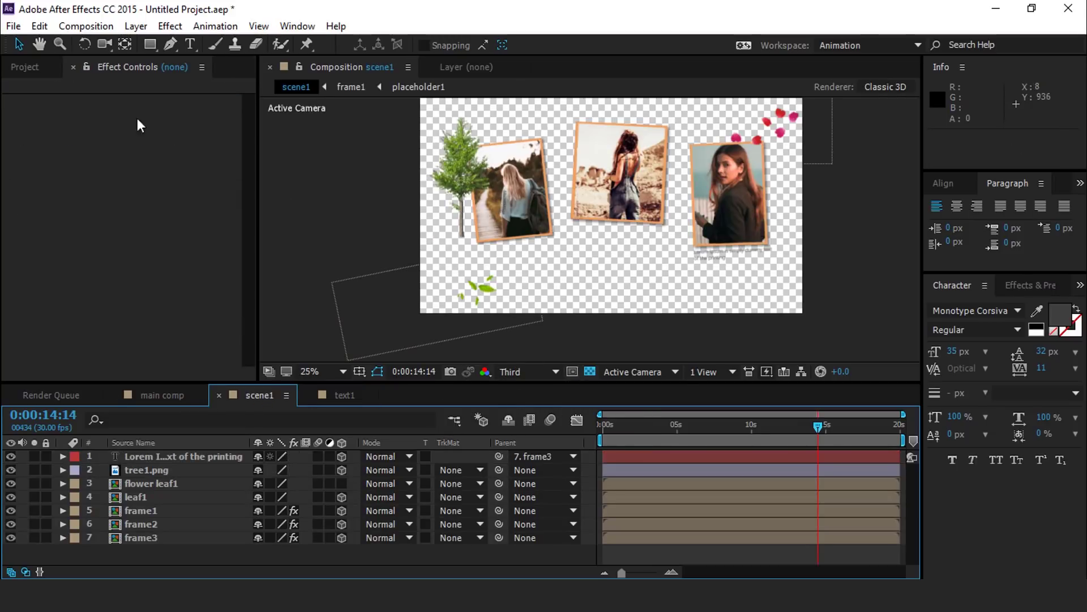
{"action": "left_click", "coordinate": [36, 65]}
{"action": "left_click_drag", "start_coordinate": [42, 351], "coordinate": [155, 480]}
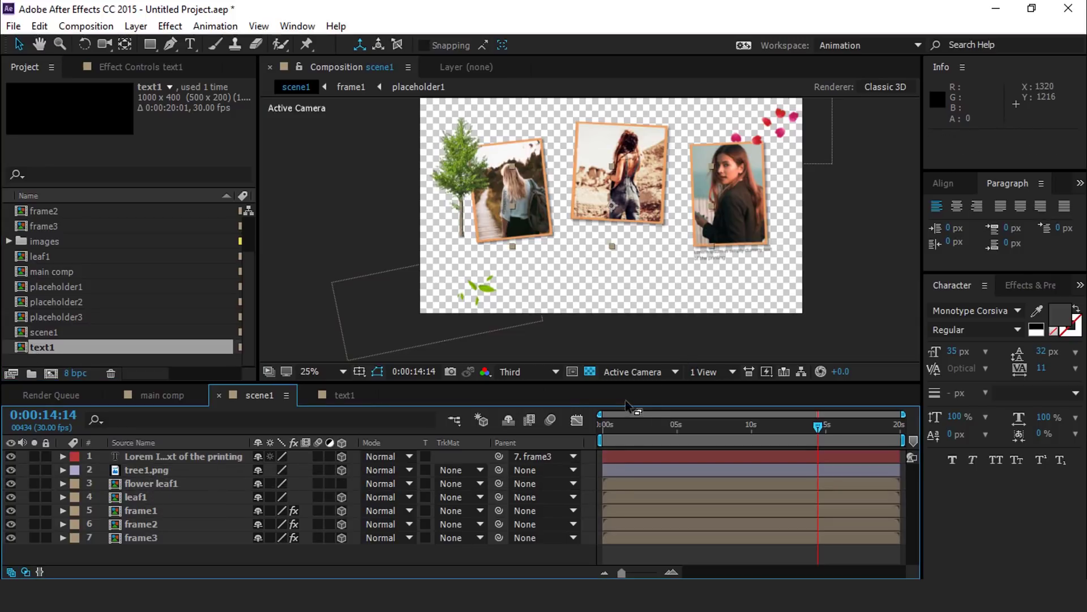
{"action": "left_click", "coordinate": [626, 213]}
{"action": "left_click_drag", "start_coordinate": [625, 213], "coordinate": [629, 281]}
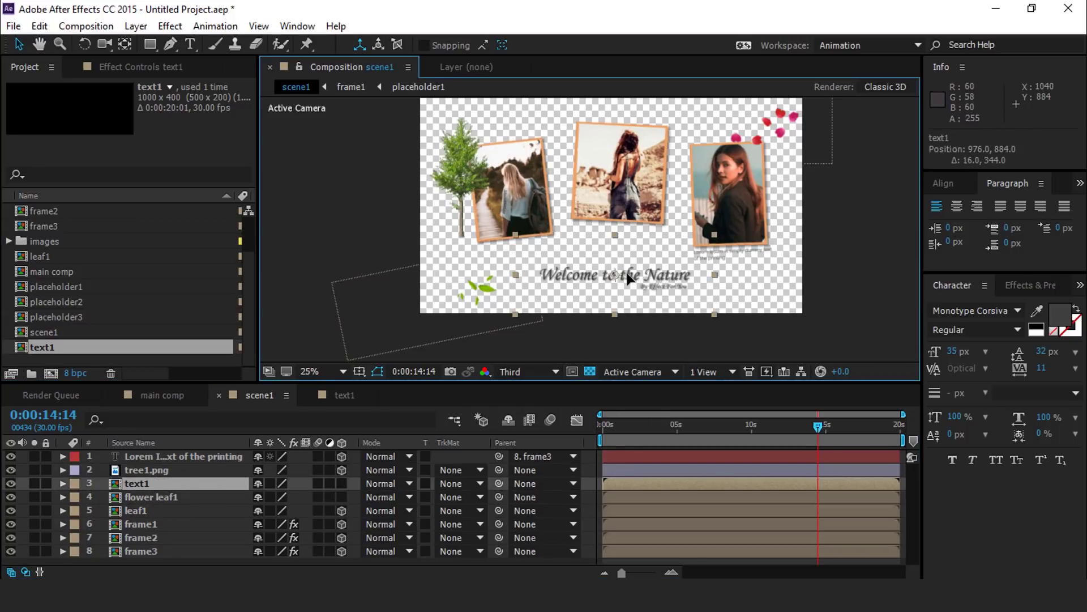
Make the text1 and flower leaf1 layers 3D and display scene1 in two horizontal views.
{"action": "left_click", "coordinate": [339, 497]}
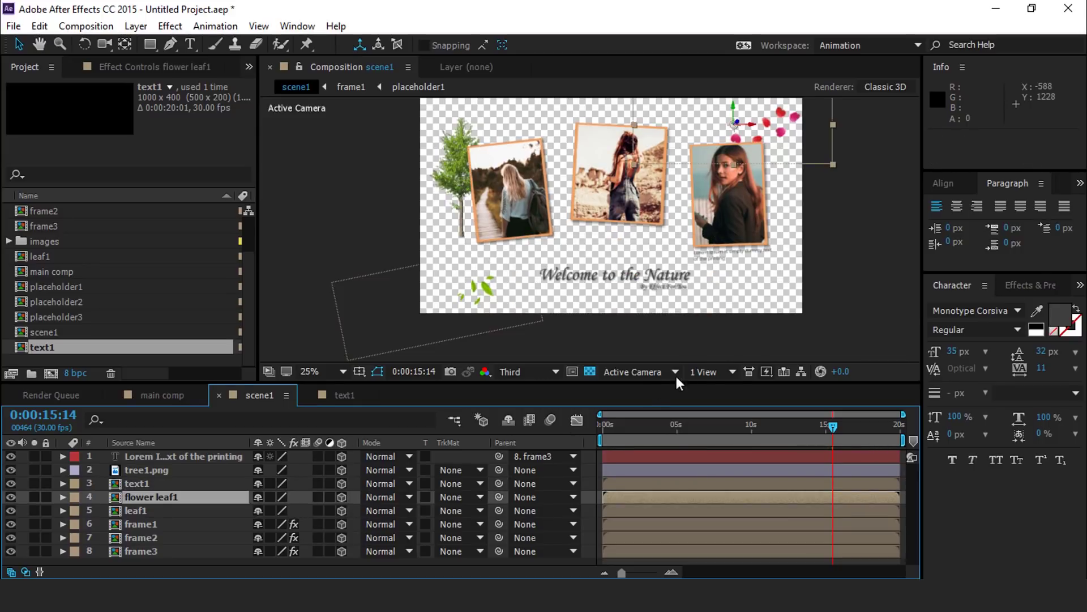
{"action": "left_click", "coordinate": [729, 374]}
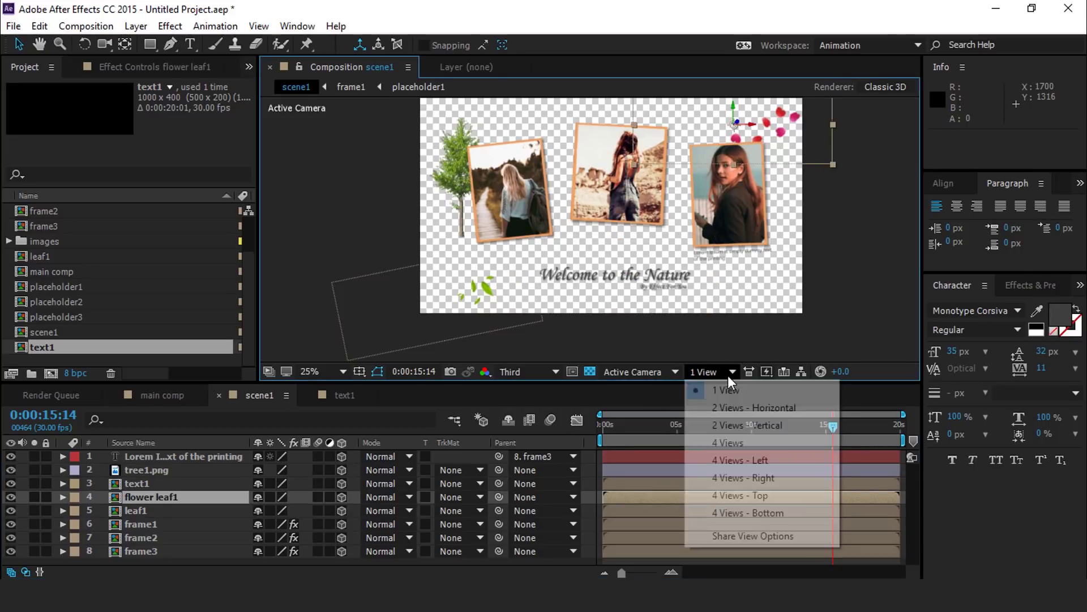
{"action": "left_click", "coordinate": [744, 408]}
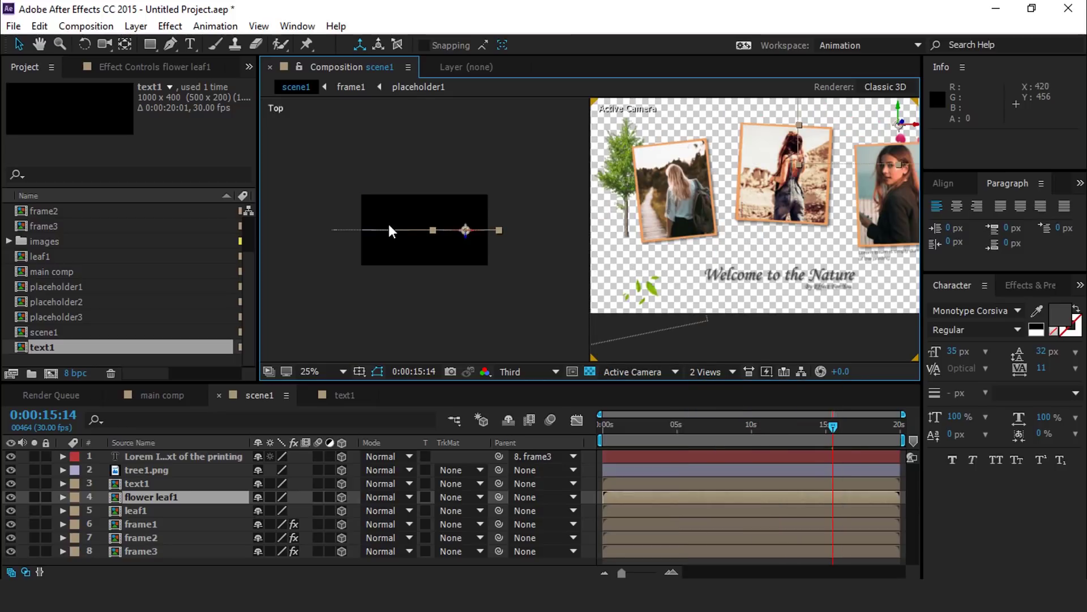
{"action": "key", "text": "comma"}
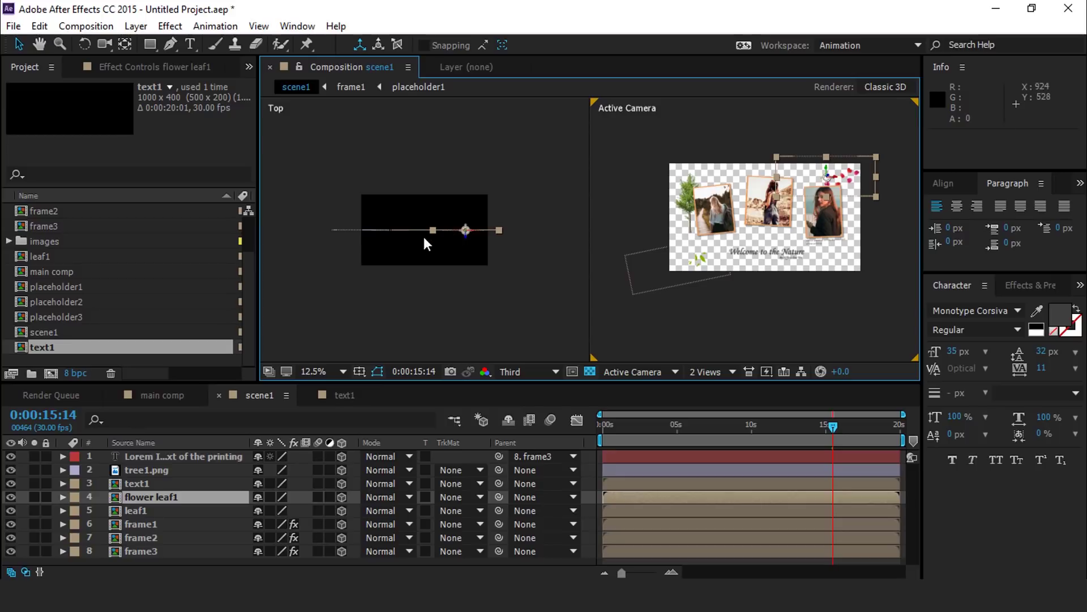
In the Top view, push tree1.png behind the frames and bring text1 forward to a Z position of about -204.
{"action": "left_click", "coordinate": [187, 469]}
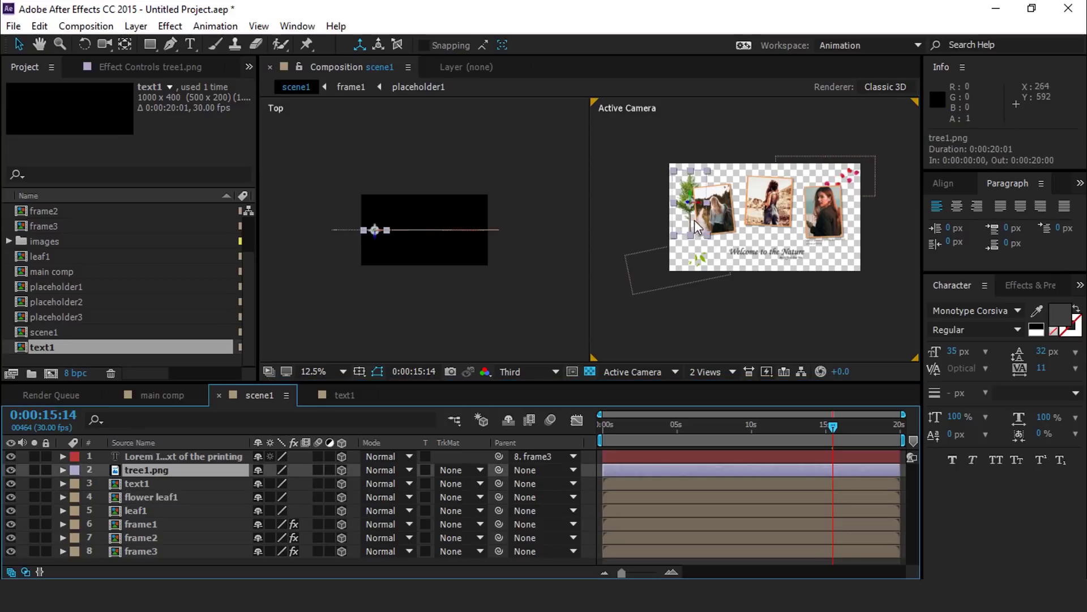
{"action": "left_click_drag", "start_coordinate": [374, 234], "coordinate": [428, 256]}
{"action": "left_click", "coordinate": [149, 483]}
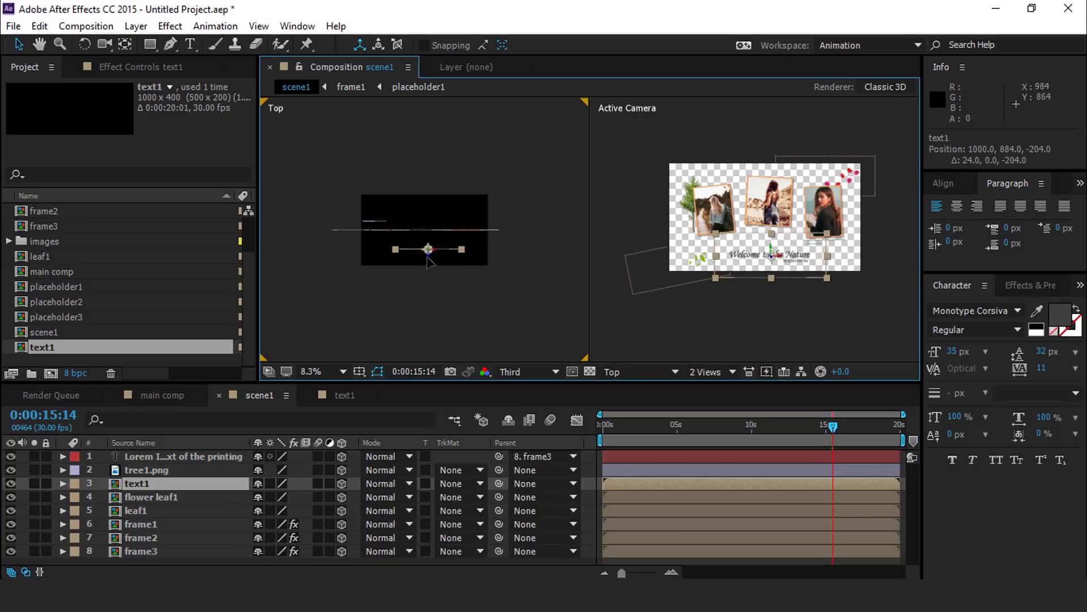
{"action": "left_click_drag", "start_coordinate": [772, 246], "coordinate": [771, 243]}
Bring the flower leaf1 layer and the leaf1 layer far forward toward the camera, with leaf1 at a Z position of about -1008.
{"action": "left_click", "coordinate": [163, 498]}
{"action": "left_click_drag", "start_coordinate": [465, 241], "coordinate": [470, 304]}
{"action": "left_click", "coordinate": [873, 183]}
{"action": "left_click", "coordinate": [162, 510]}
{"action": "left_click_drag", "start_coordinate": [367, 229], "coordinate": [354, 297]}
{"action": "left_click", "coordinate": [626, 293]}
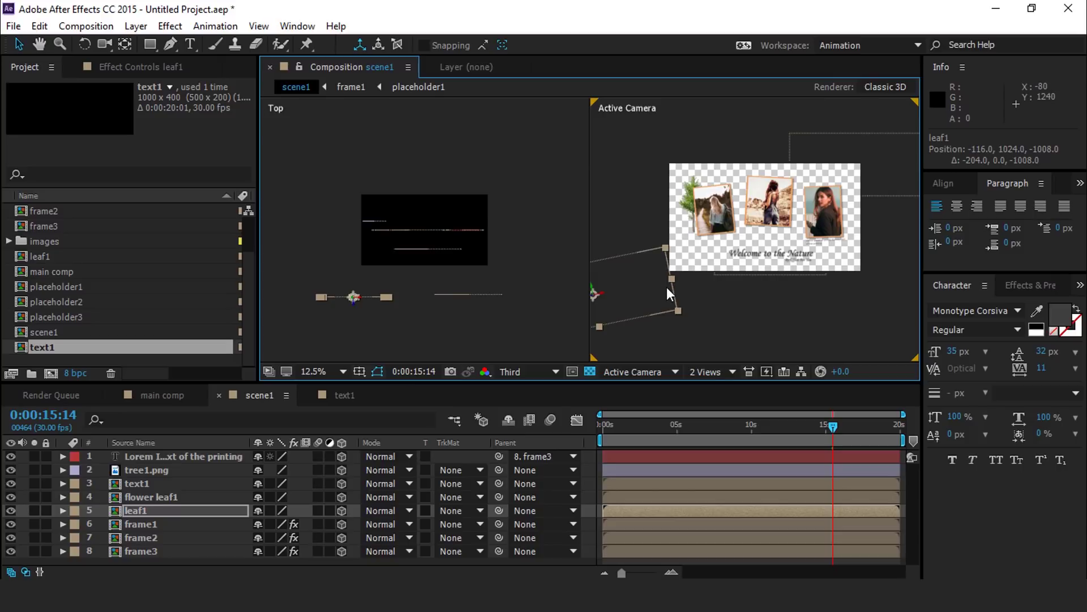
Shift leaf1 into the frame's lower corner at about 402.7, 898.1 and scrub the timeline to check its leaves.
{"action": "left_click_drag", "start_coordinate": [605, 295], "coordinate": [636, 285]}
{"action": "left_click_drag", "start_coordinate": [673, 425], "coordinate": [860, 428]}
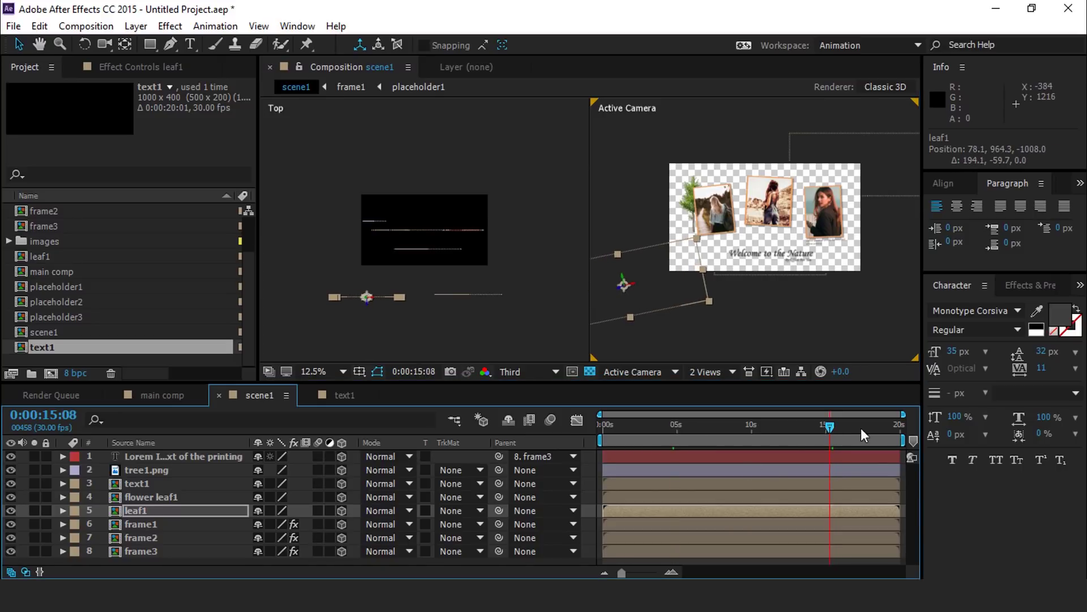
{"action": "left_click_drag", "start_coordinate": [634, 284], "coordinate": [686, 273]}
{"action": "left_click", "coordinate": [744, 425]}
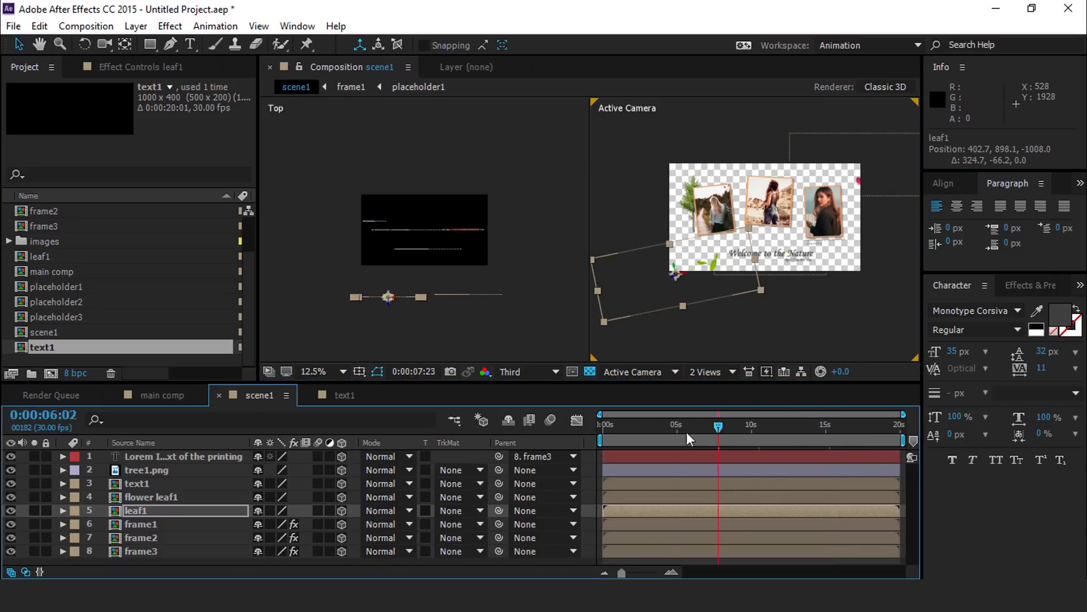
{"action": "left_click_drag", "start_coordinate": [765, 437], "coordinate": [871, 437]}
Stagger the frames in depth: bring frame1 slightly forward, frame2 back to Z 72 and frame3 forward to Z -132.
{"action": "left_click", "coordinate": [834, 185]}
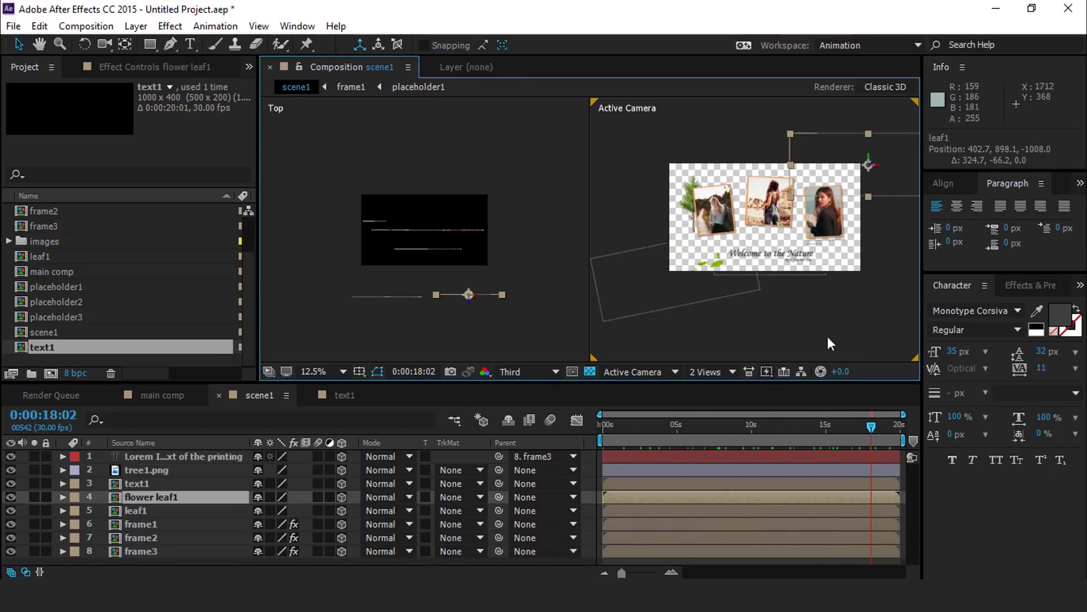
{"action": "left_click_drag", "start_coordinate": [861, 163], "coordinate": [846, 171]}
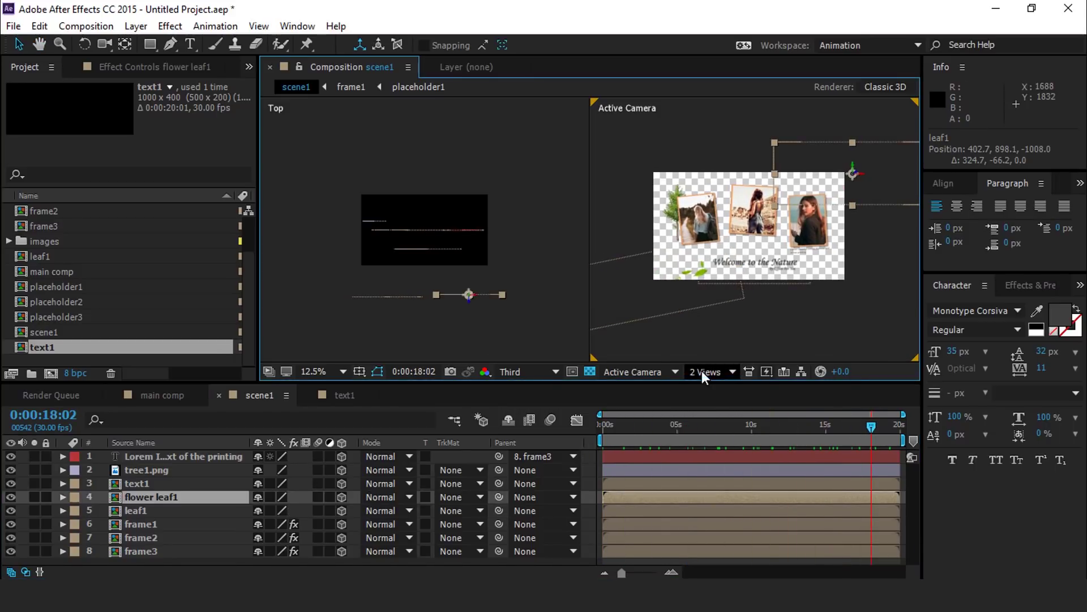
{"action": "left_click", "coordinate": [151, 527]}
{"action": "scroll", "coordinate": [355, 255], "scroll_direction": "up", "scroll_amount": 1}
{"action": "left_click_drag", "start_coordinate": [354, 252], "coordinate": [354, 257]}
{"action": "left_click", "coordinate": [161, 541]}
{"action": "left_click_drag", "start_coordinate": [429, 242], "coordinate": [429, 233]}
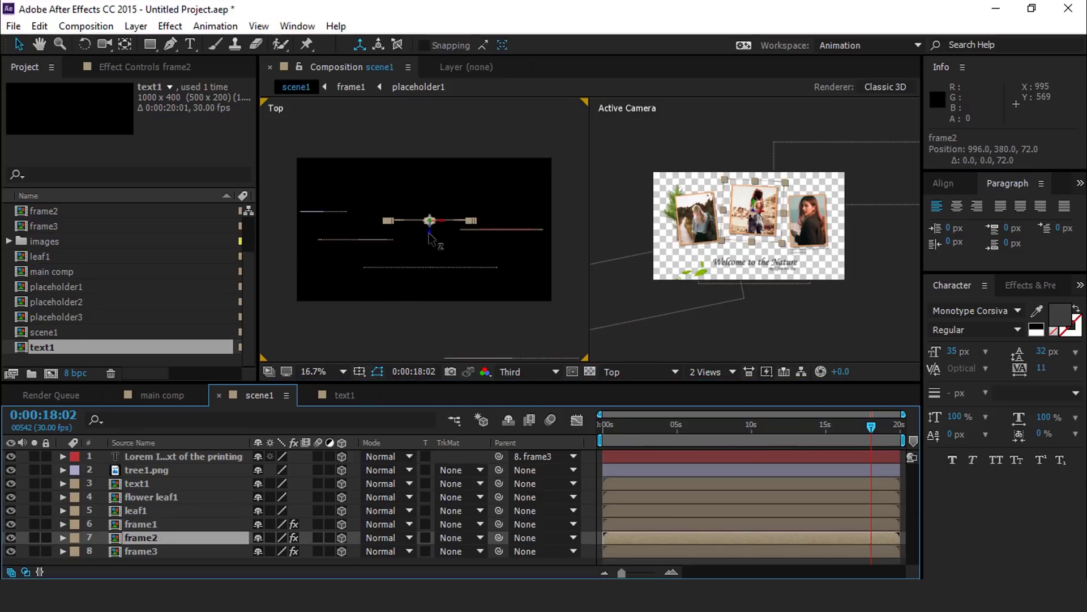
{"action": "left_click", "coordinate": [152, 553]}
{"action": "left_click_drag", "start_coordinate": [502, 244], "coordinate": [503, 263]}
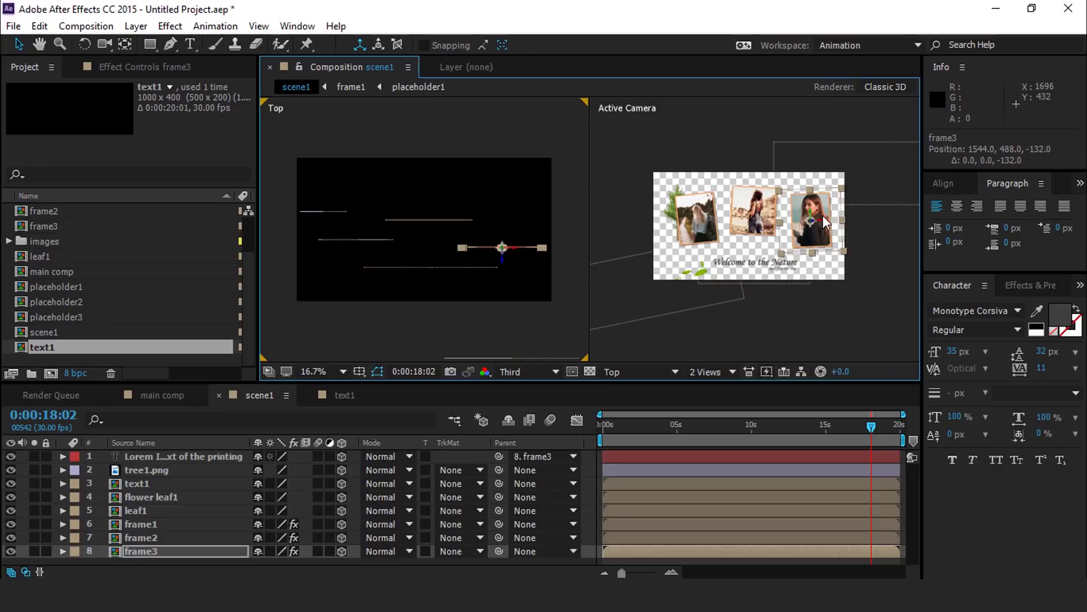
Return scene1 to a single view and scrub the timeline to review the layered scene.
{"action": "left_click", "coordinate": [729, 371]}
{"action": "left_click", "coordinate": [731, 389]}
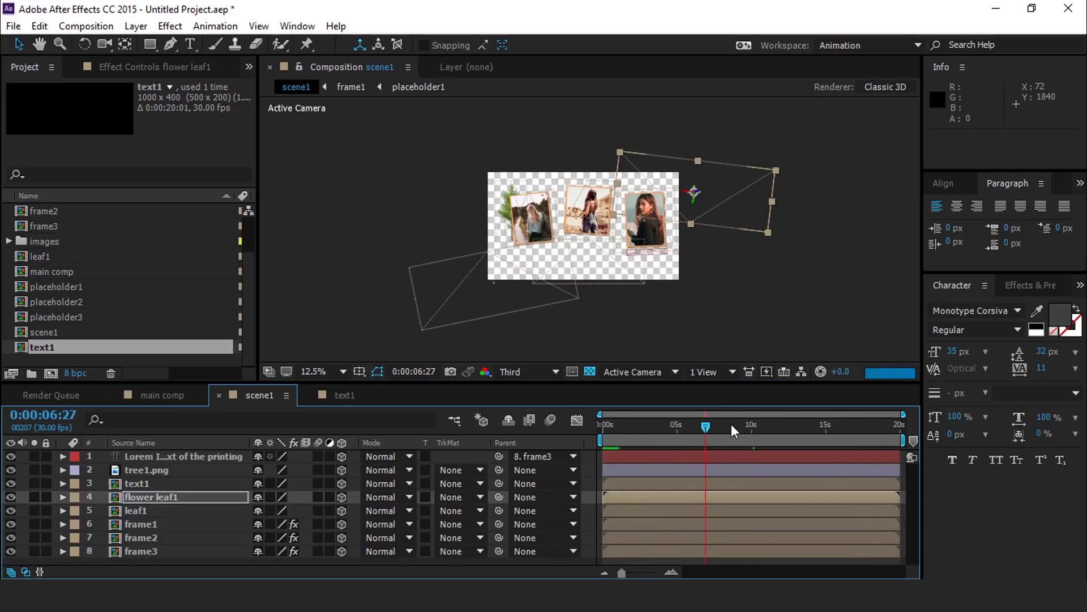
{"action": "left_click_drag", "start_coordinate": [732, 424], "coordinate": [747, 420]}
Add the scene1 composition to the main comp as a layer.
{"action": "left_click", "coordinate": [168, 397]}
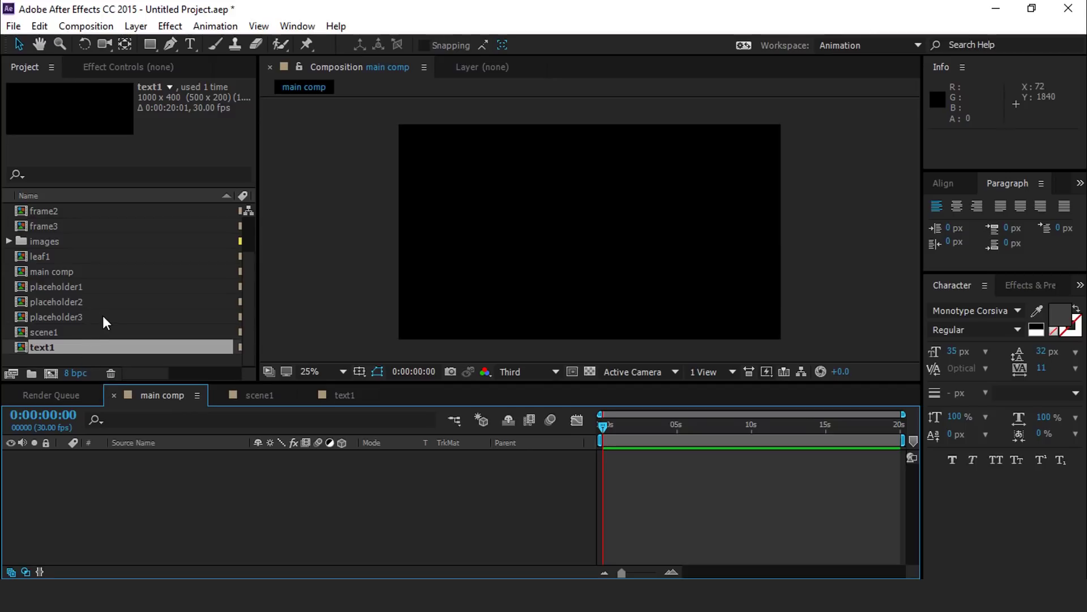
{"action": "left_click_drag", "start_coordinate": [63, 335], "coordinate": [604, 314]}
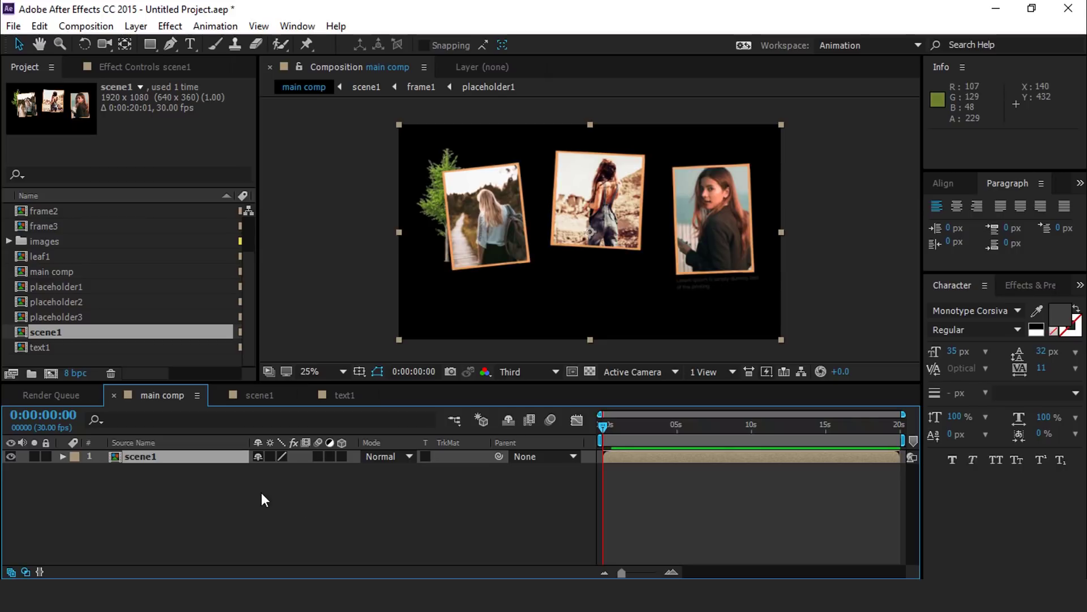
{"action": "left_click", "coordinate": [213, 511]}
Create a new 1920 x 1080 px composition named BG.
{"action": "left_click", "coordinate": [51, 373]}
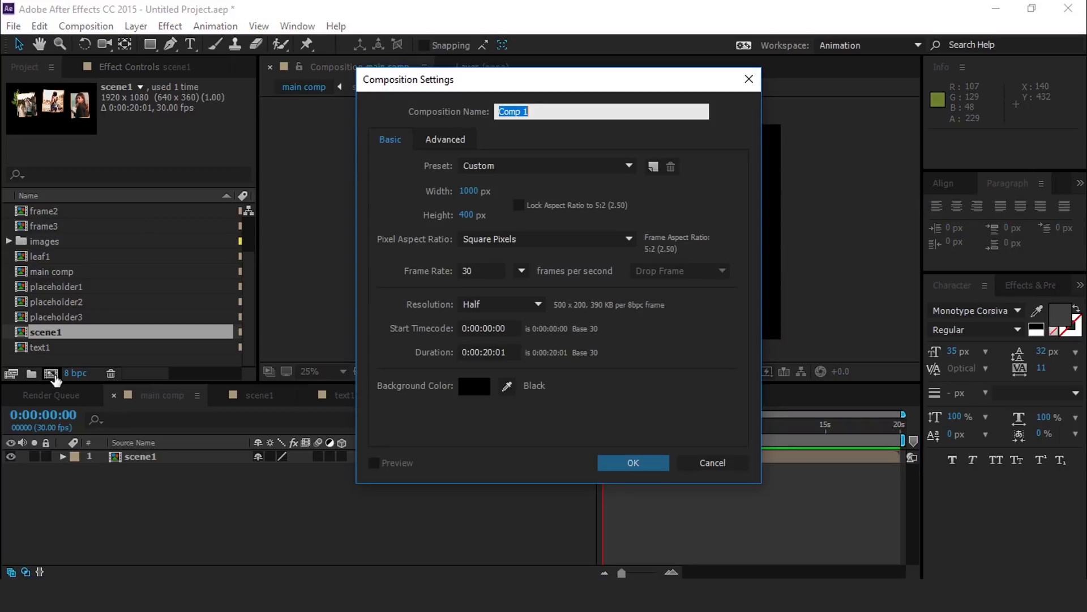
{"action": "left_click", "coordinate": [471, 192]}
{"action": "type", "text": "1920"}
{"action": "key", "text": "Tab"}
{"action": "type", "text": "1"}
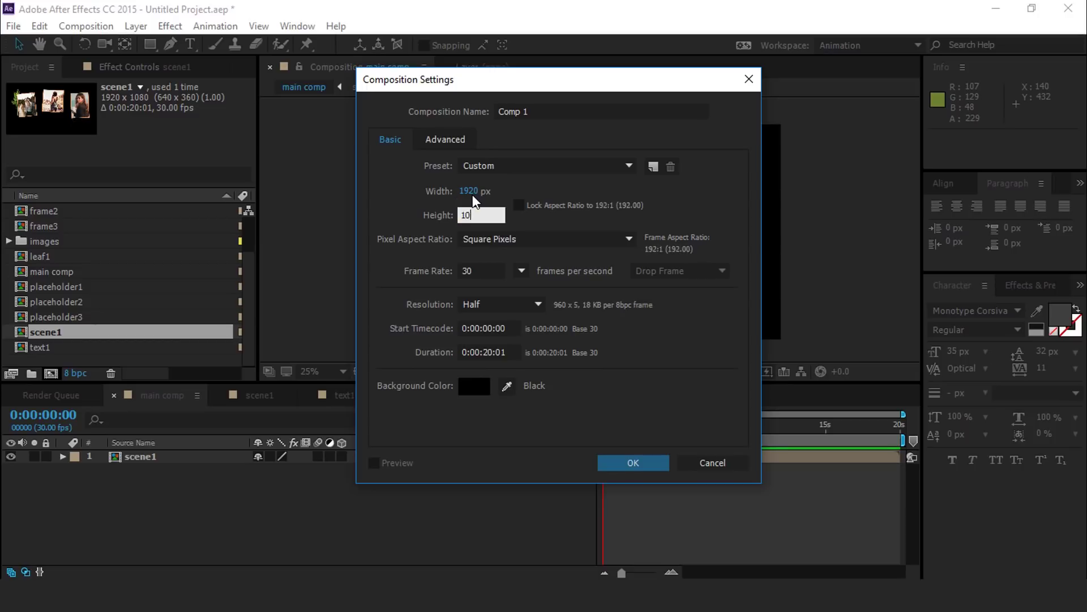
{"action": "left_click", "coordinate": [552, 113]}
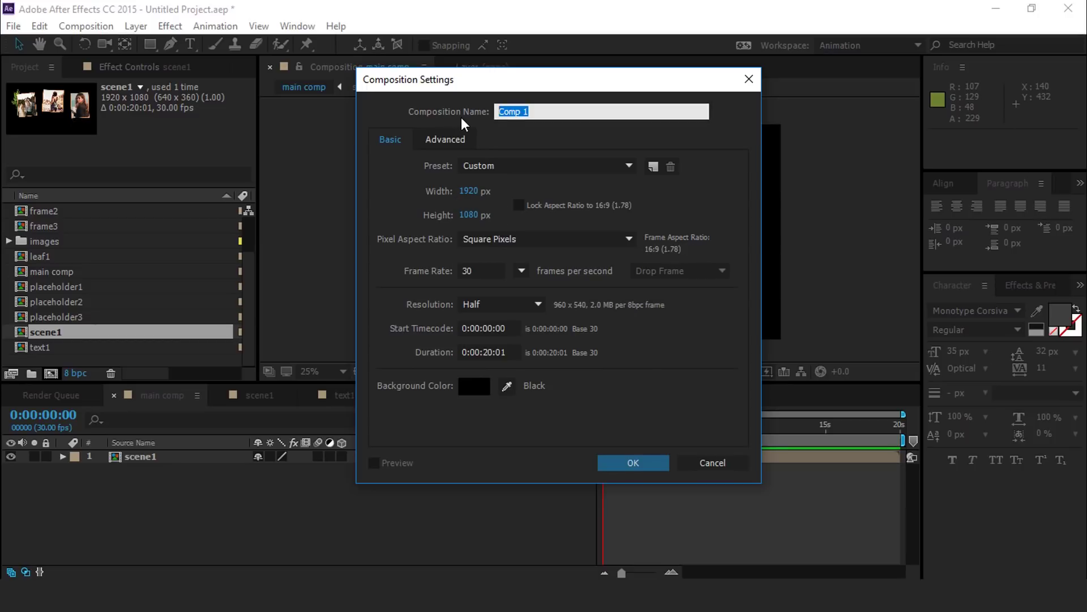
{"action": "left_click", "coordinate": [633, 463]}
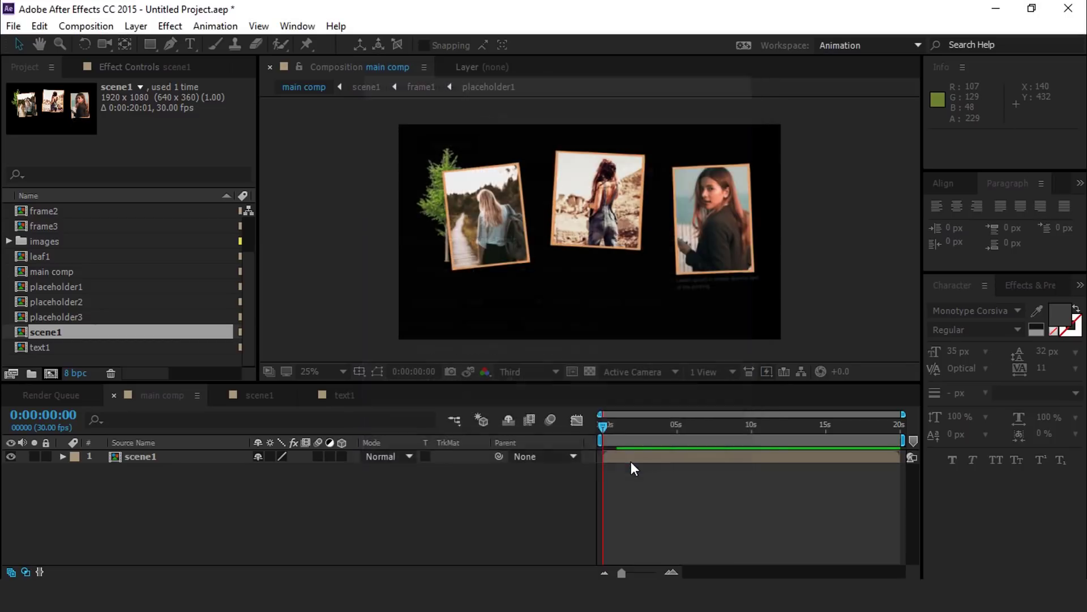
Add a very pale orange solid of 1920 x 1080 px to the BG composition.
{"action": "right_click", "coordinate": [437, 464]}
{"action": "mouse_move", "coordinate": [505, 310]}
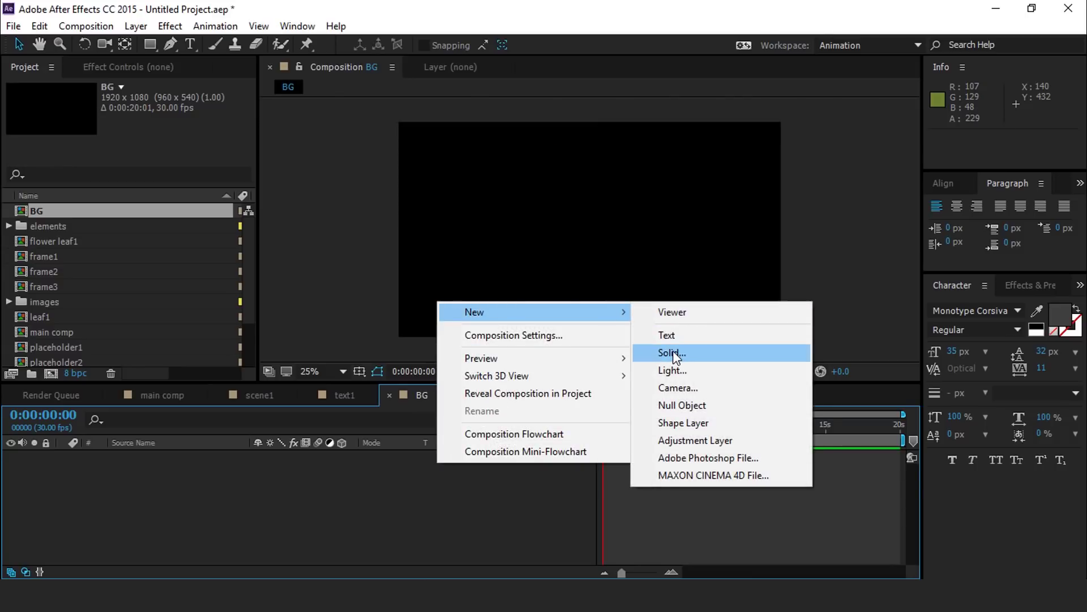
{"action": "left_click", "coordinate": [673, 352]}
{"action": "left_click", "coordinate": [397, 389]}
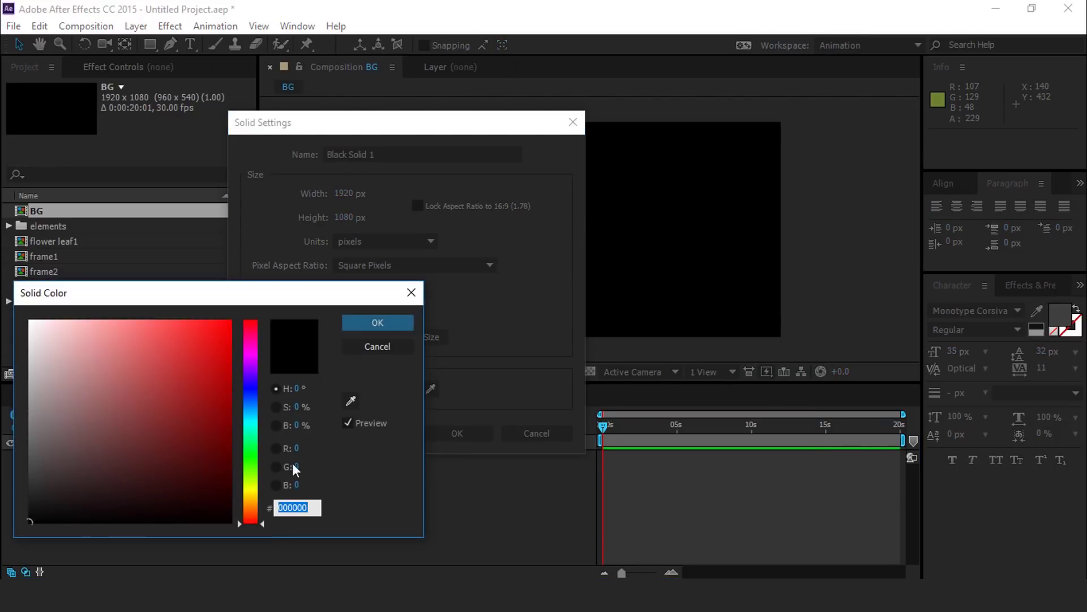
{"action": "left_click", "coordinate": [255, 507]}
{"action": "left_click", "coordinate": [73, 330]}
{"action": "left_click_drag", "start_coordinate": [73, 330], "coordinate": [59, 320]}
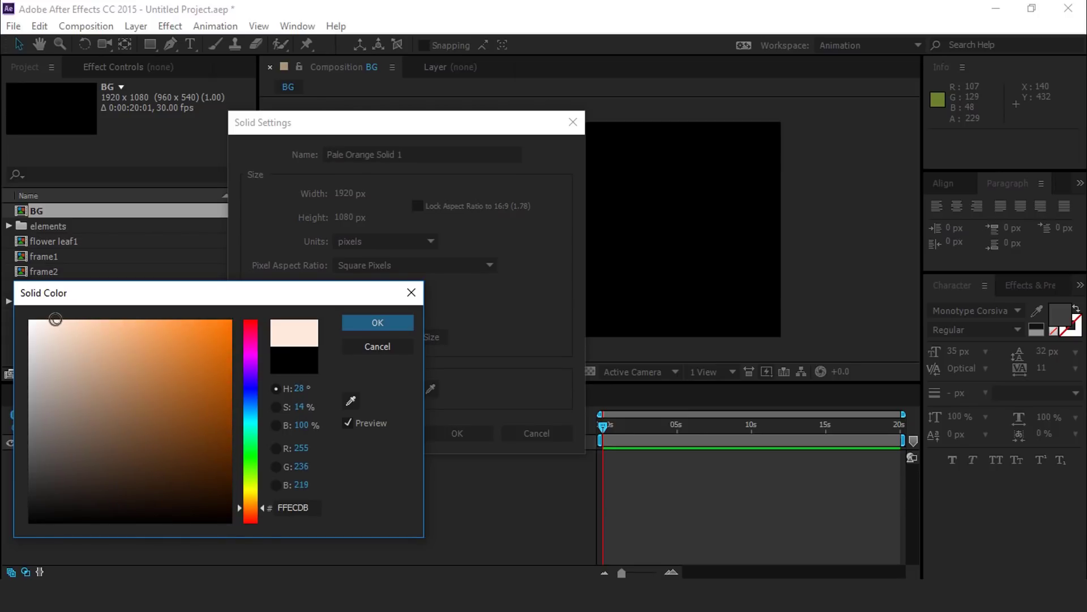
{"action": "left_click", "coordinate": [398, 320]}
{"action": "left_click", "coordinate": [450, 428]}
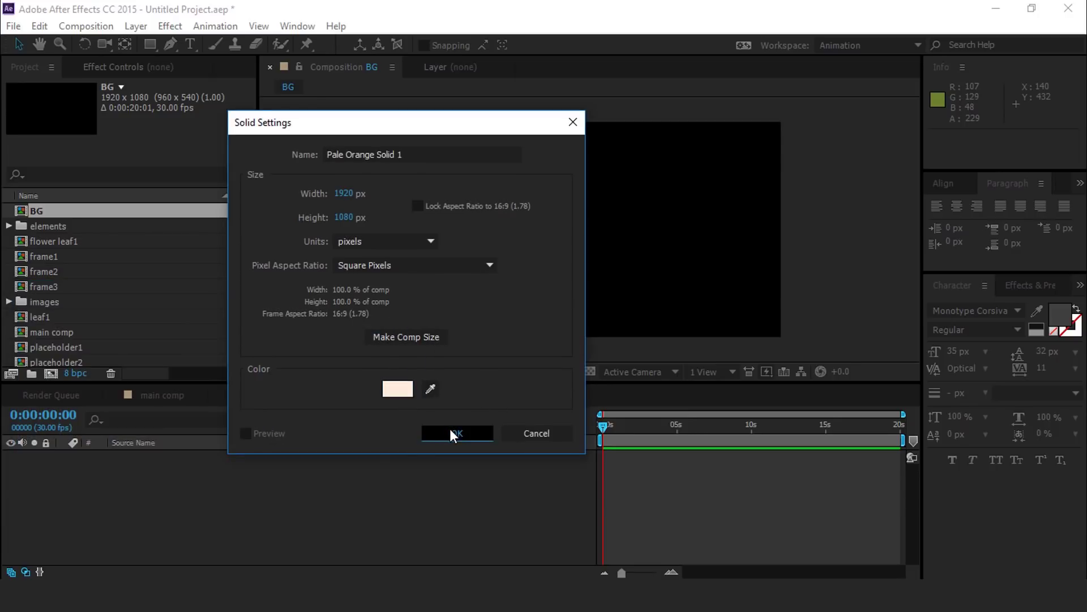
Place the damaged-texture overlay JPG from the elements folder above the solid, enlarge it beyond the frame edges and lower its opacity.
{"action": "left_click", "coordinate": [9, 225]}
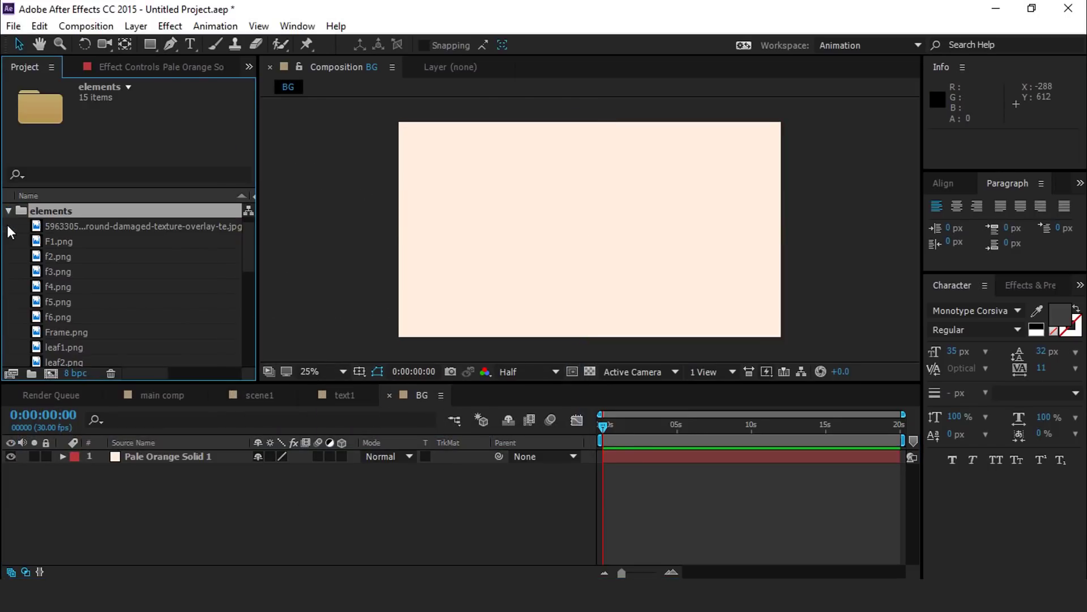
{"action": "left_click", "coordinate": [88, 228]}
{"action": "left_click_drag", "start_coordinate": [113, 230], "coordinate": [181, 457]}
{"action": "left_click_drag", "start_coordinate": [719, 306], "coordinate": [790, 345]}
{"action": "left_click", "coordinate": [284, 525]}
{"action": "left_click", "coordinate": [211, 459]}
{"action": "key", "text": "t"}
{"action": "left_click_drag", "start_coordinate": [259, 470], "coordinate": [194, 474]}
{"action": "left_click", "coordinate": [90, 470]}
{"action": "left_click", "coordinate": [62, 456]}
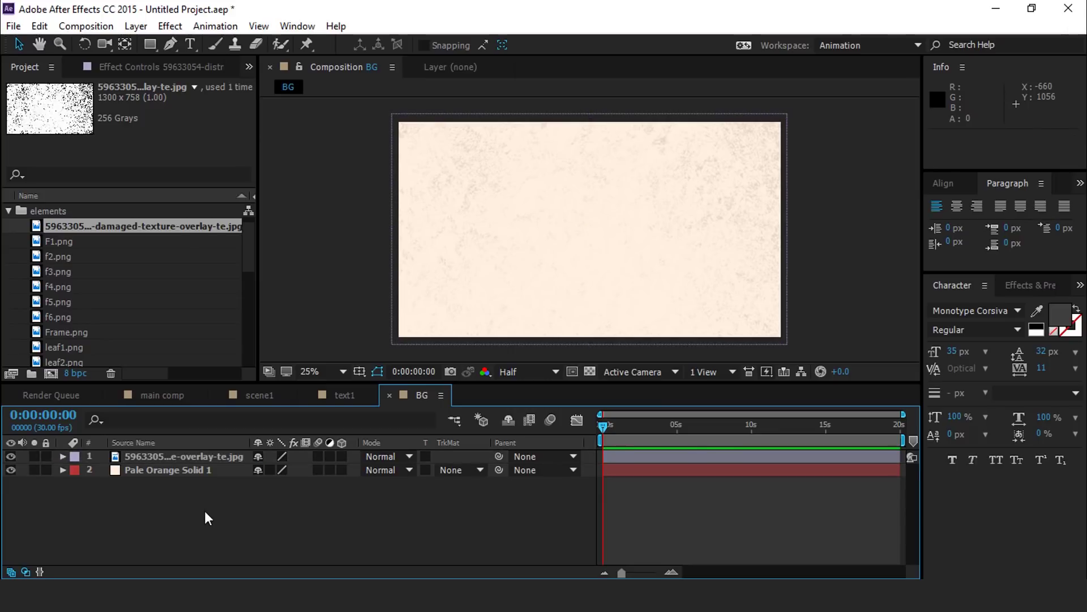
Close the BG composition and add it to main comp as the background layer beneath scene1.
{"action": "left_click", "coordinate": [389, 395]}
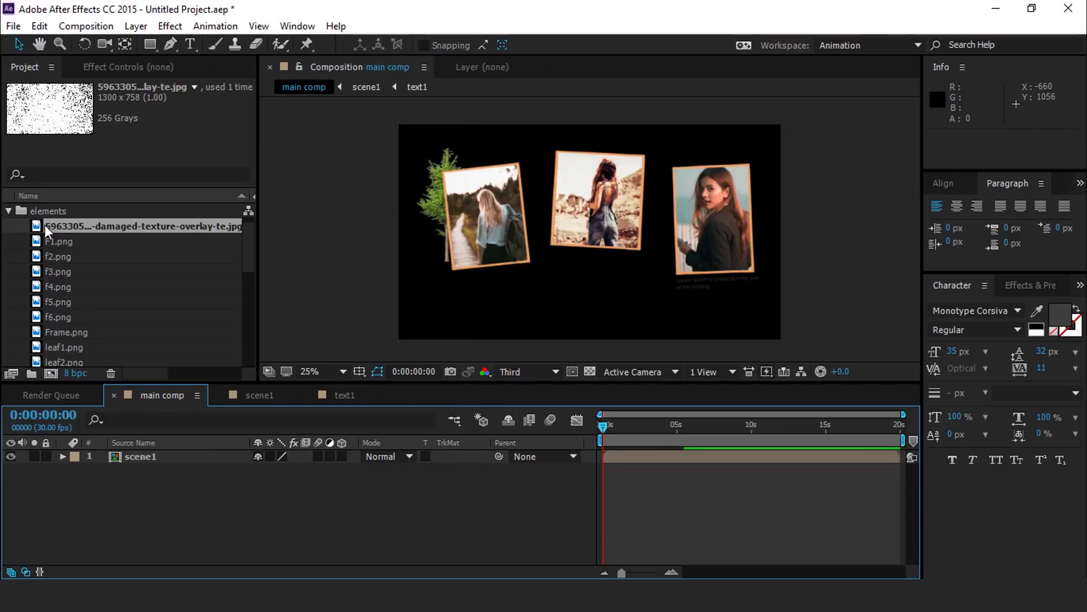
{"action": "left_click", "coordinate": [8, 210]}
{"action": "scroll", "coordinate": [88, 289], "scroll_direction": "up", "scroll_amount": 1}
{"action": "left_click_drag", "start_coordinate": [21, 209], "coordinate": [153, 469]}
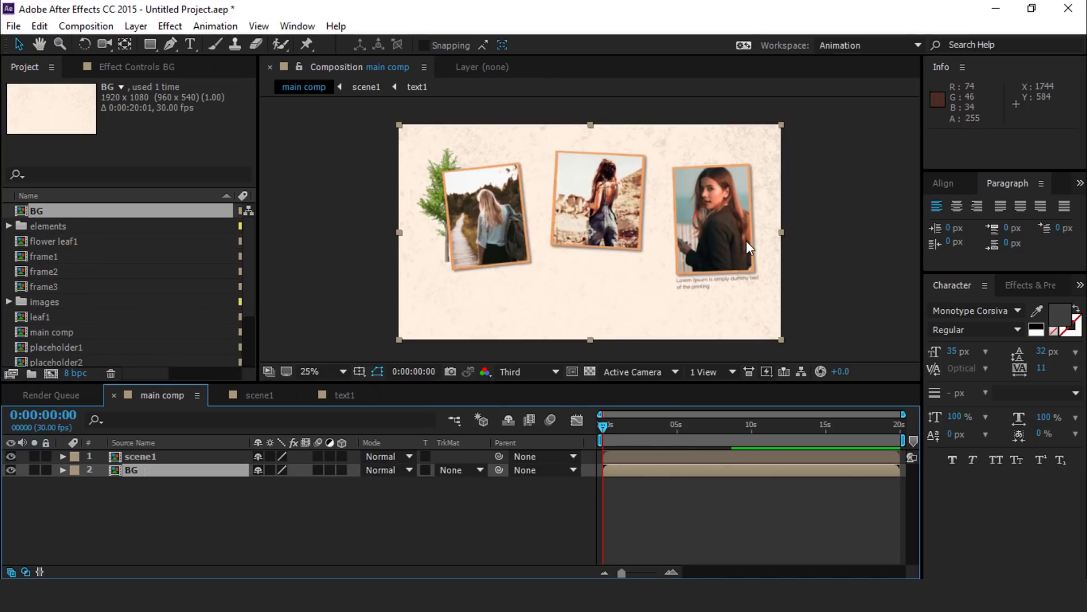
Make both the scene1 and BG layers in main comp 3D.
{"action": "left_click", "coordinate": [322, 501]}
{"action": "left_click", "coordinate": [341, 469]}
{"action": "left_click", "coordinate": [341, 456]}
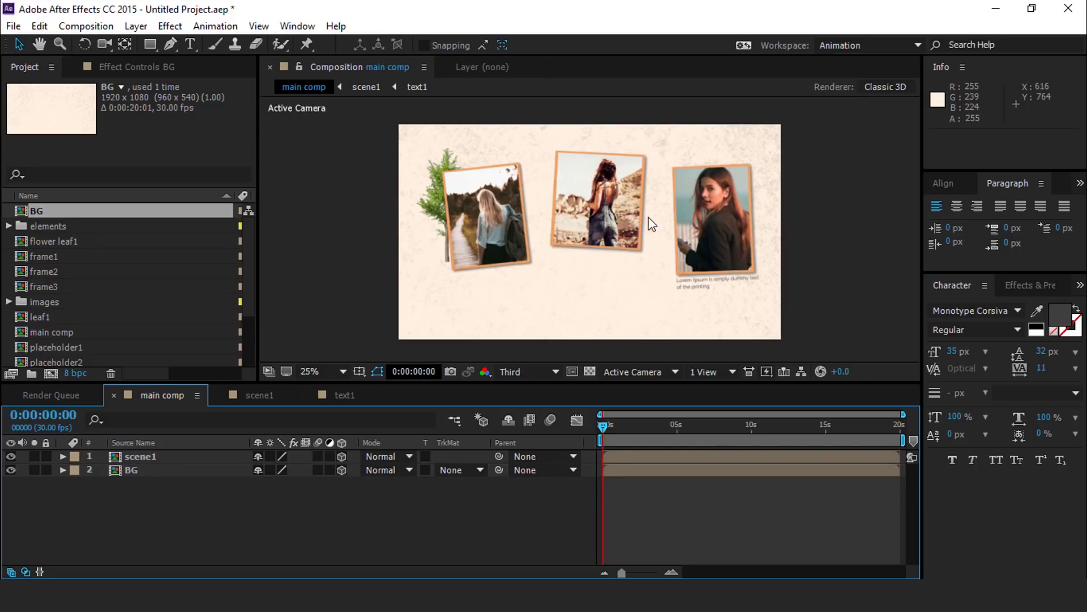
Add a two-node camera with the 35mm preset to main comp.
{"action": "scroll", "coordinate": [590, 263], "scroll_direction": "down", "scroll_amount": 1}
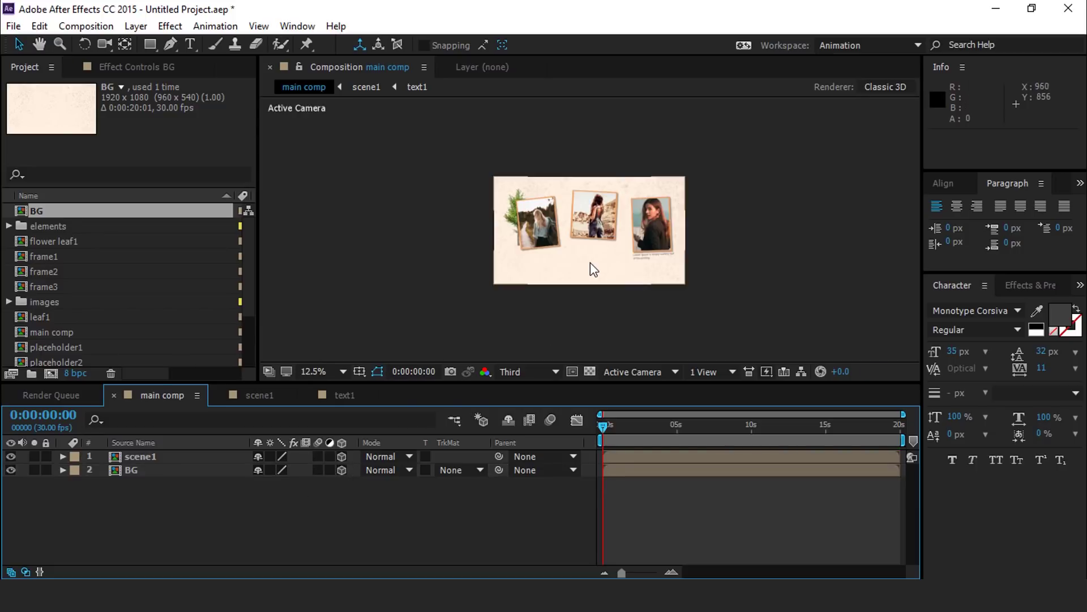
{"action": "right_click", "coordinate": [454, 480]}
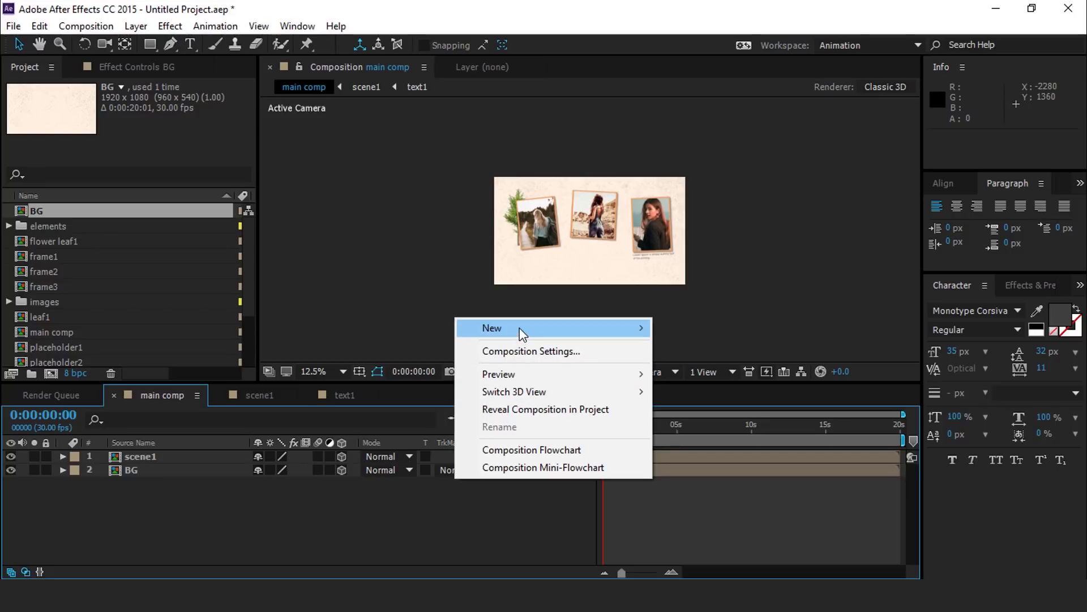
{"action": "mouse_move", "coordinate": [519, 328]}
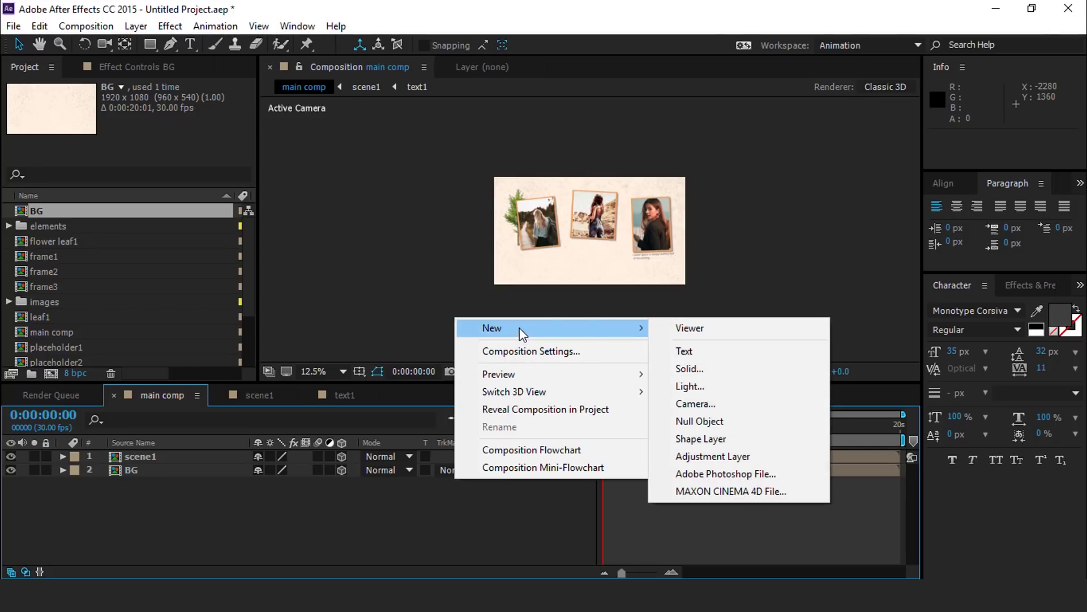
{"action": "left_click", "coordinate": [699, 405]}
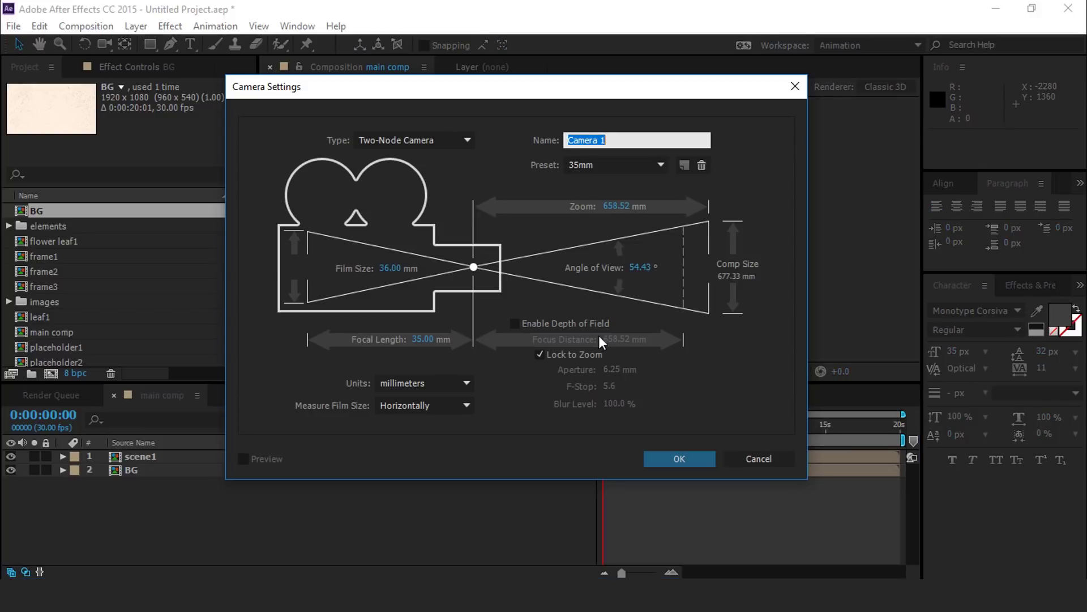
{"action": "left_click", "coordinate": [685, 459]}
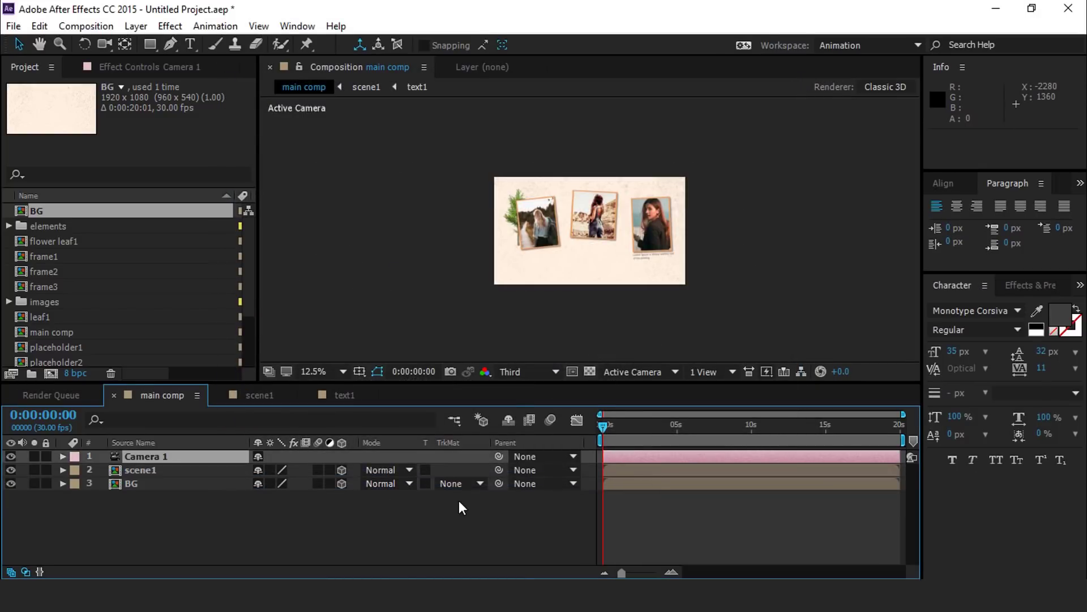
Add a null object to main comp and parent the camera to it.
{"action": "right_click", "coordinate": [459, 500]}
{"action": "mouse_move", "coordinate": [561, 348]}
{"action": "left_click", "coordinate": [715, 441]}
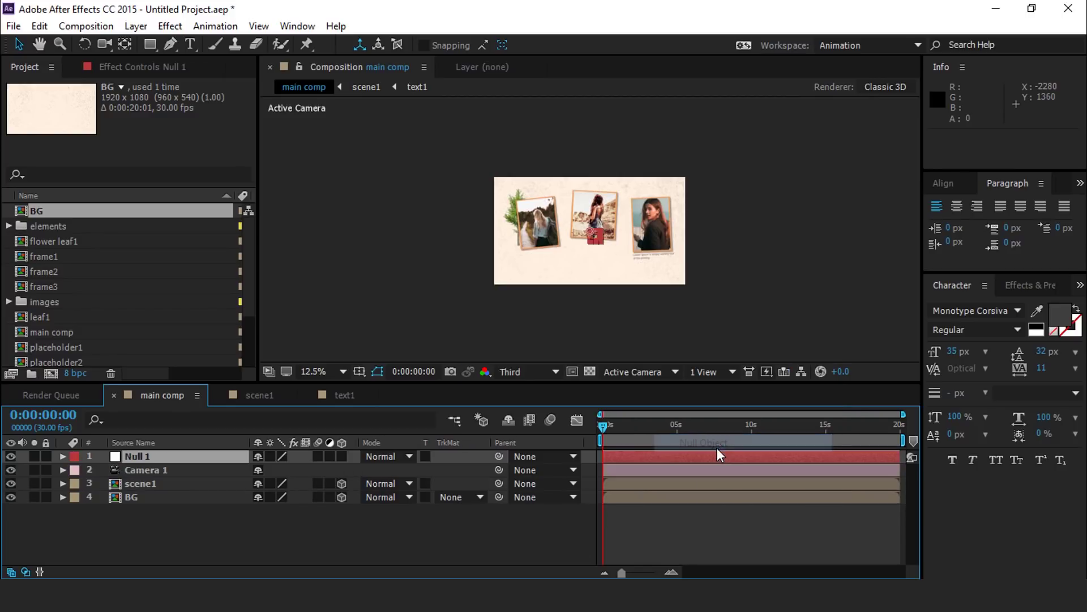
{"action": "left_click", "coordinate": [139, 470]}
{"action": "left_click_drag", "start_coordinate": [498, 473], "coordinate": [138, 456]}
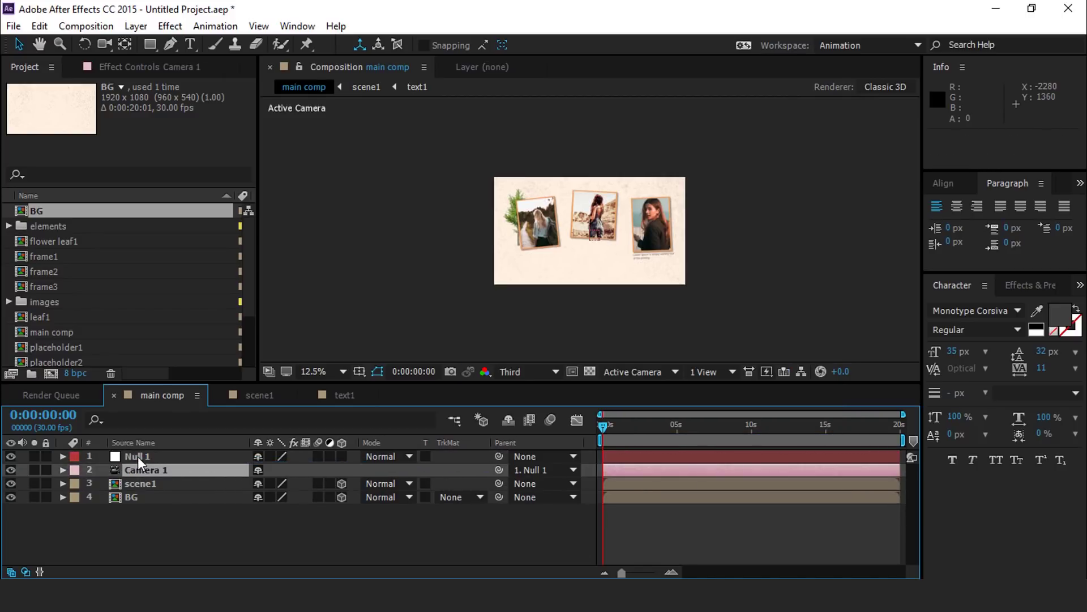
{"action": "left_click", "coordinate": [502, 525]}
Show main comp in two horizontal views and push the BG layer far back in depth behind scene1 in the top view.
{"action": "left_click", "coordinate": [711, 372]}
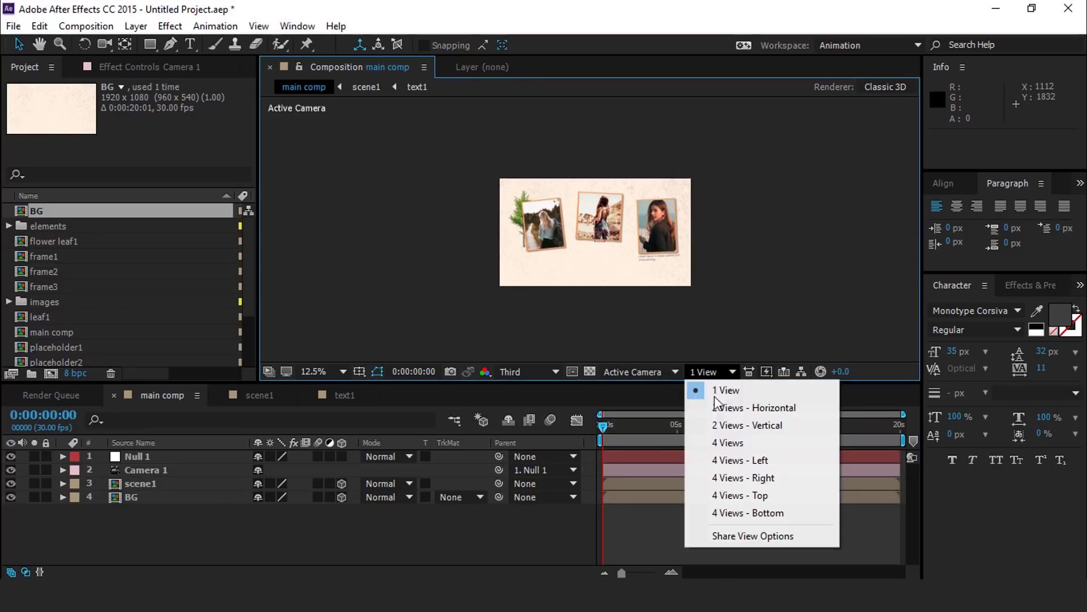
{"action": "left_click", "coordinate": [774, 406]}
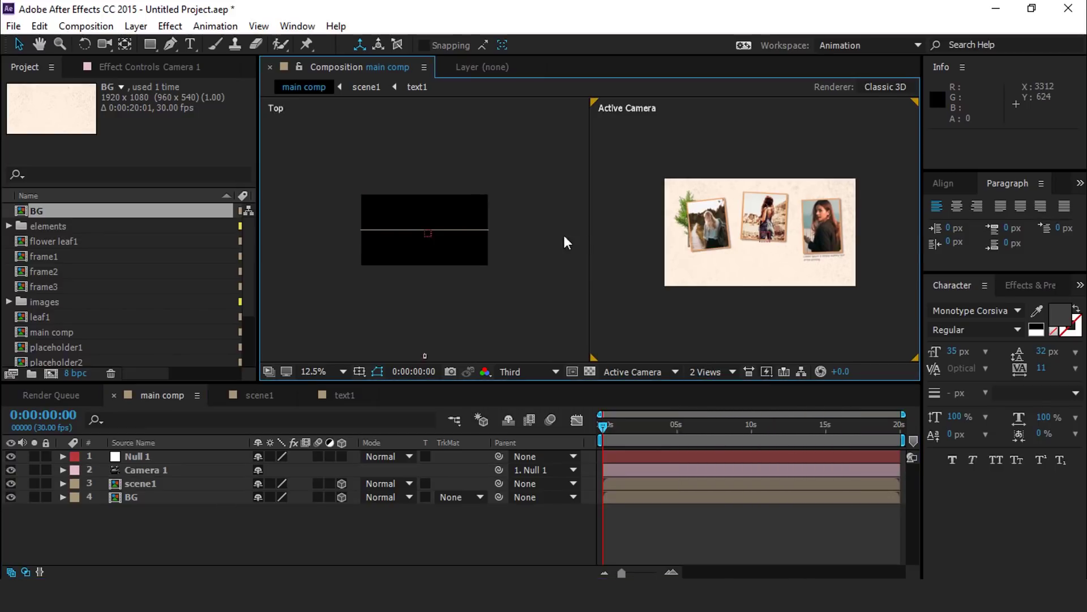
{"action": "left_click", "coordinate": [130, 496]}
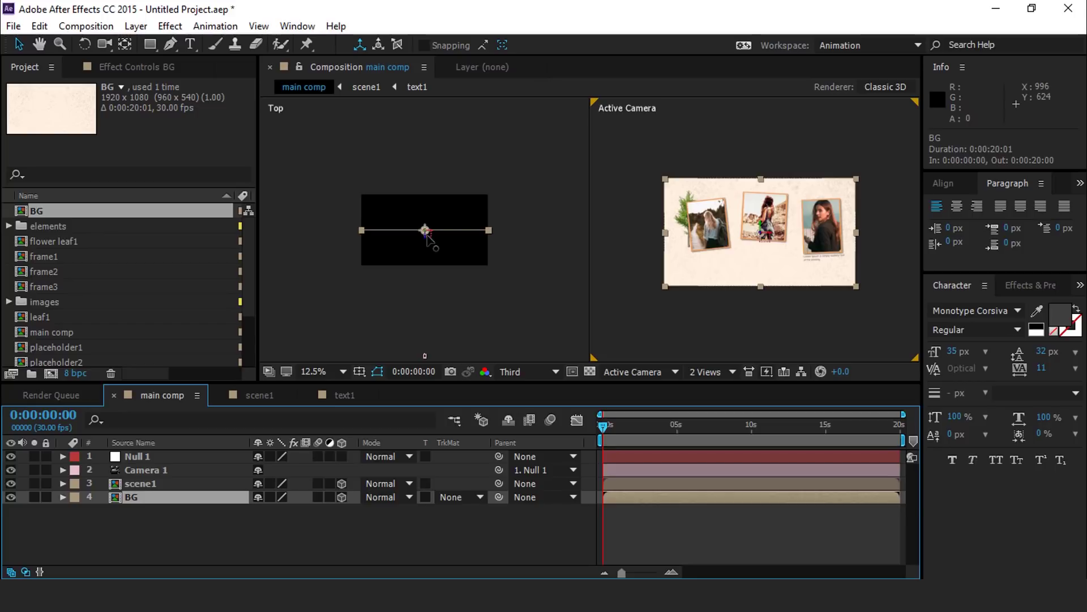
{"action": "left_click_drag", "start_coordinate": [425, 234], "coordinate": [427, 121]}
{"action": "left_click_drag", "start_coordinate": [453, 260], "coordinate": [451, 343]}
{"action": "scroll", "coordinate": [423, 218], "scroll_direction": "down", "scroll_amount": 2}
{"action": "left_click_drag", "start_coordinate": [425, 221], "coordinate": [428, 104]}
{"action": "left_click_drag", "start_coordinate": [467, 183], "coordinate": [465, 242]}
{"action": "left_click_drag", "start_coordinate": [429, 170], "coordinate": [429, 141]}
Return to a single view and scale the BG layer up to about 1841% so it extends well beyond the frame.
{"action": "left_click_drag", "start_coordinate": [789, 245], "coordinate": [860, 289]}
{"action": "left_click", "coordinate": [696, 371]}
{"action": "left_click", "coordinate": [731, 386]}
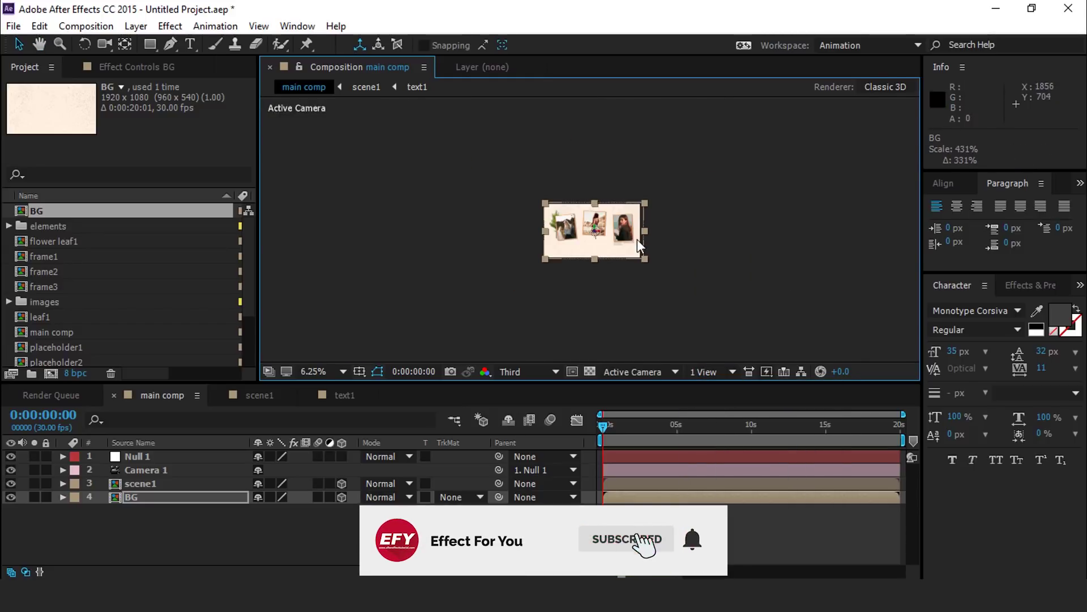
{"action": "left_click_drag", "start_coordinate": [645, 259], "coordinate": [811, 351]}
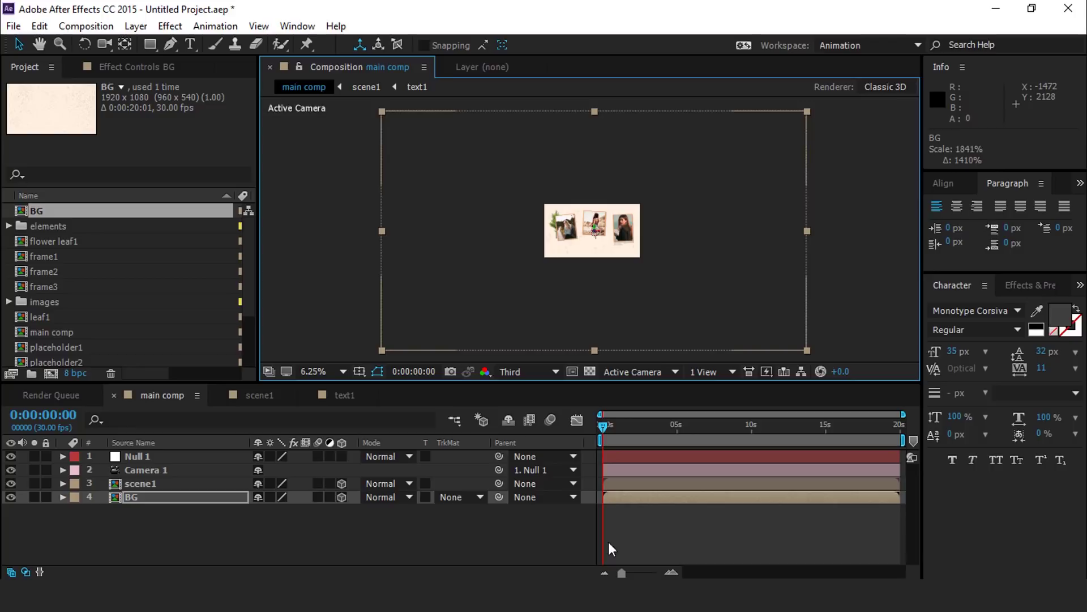
{"action": "left_click", "coordinate": [553, 543]}
Duplicate the scene1 composition and add the copy to main comp directly above the scene1 layer.
{"action": "scroll", "coordinate": [638, 212], "scroll_direction": "up", "scroll_amount": 4}
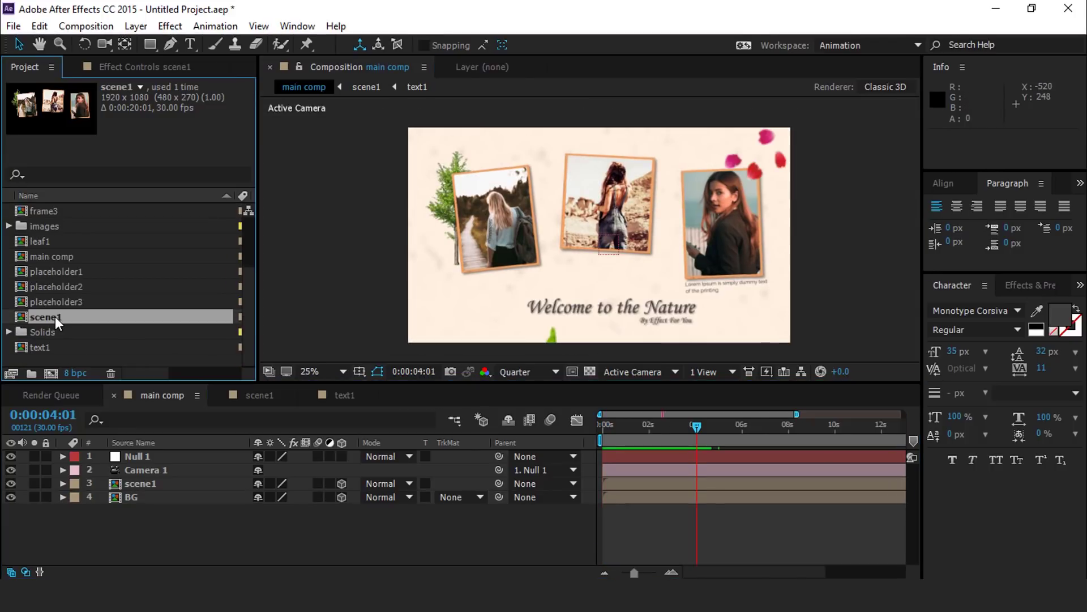
{"action": "key", "text": "ctrl+d"}
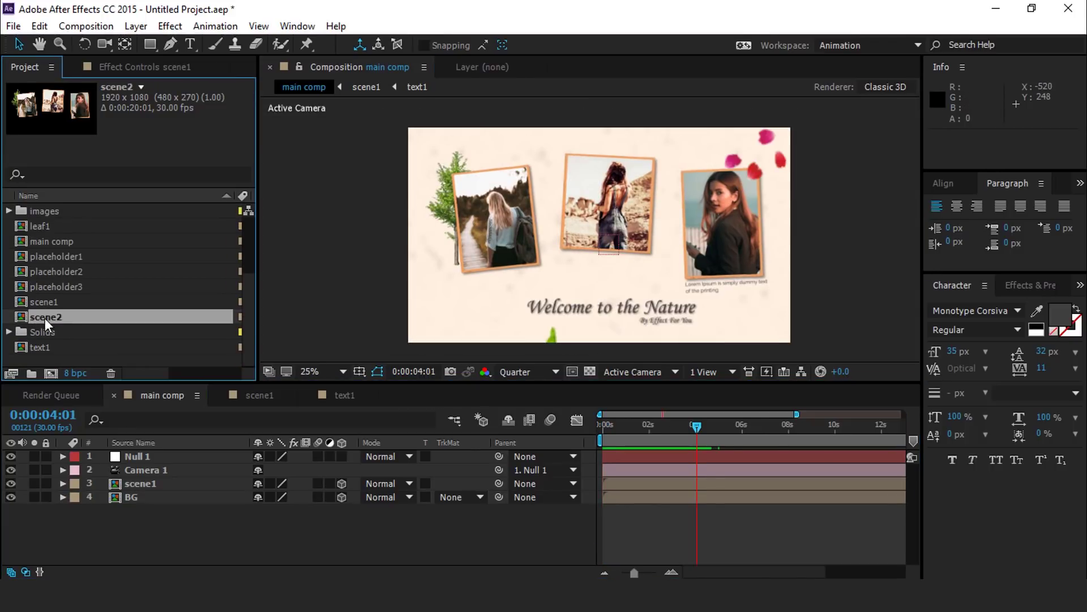
{"action": "left_click_drag", "start_coordinate": [21, 314], "coordinate": [169, 479]}
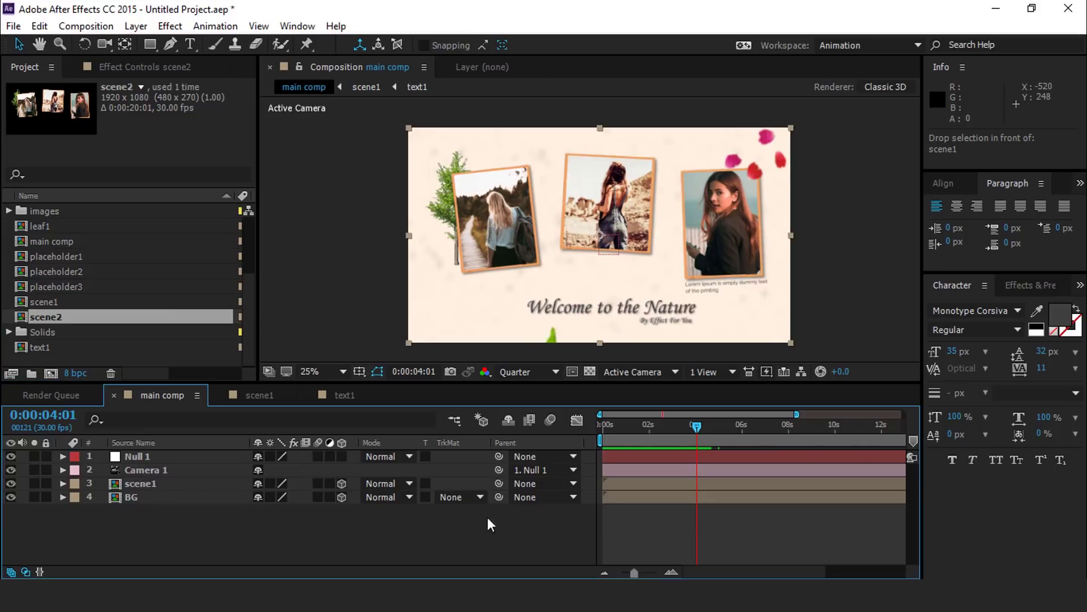
Shift the scene2 layer to start at 0:00:03:27 and make it 3D.
{"action": "left_click_drag", "start_coordinate": [614, 483], "coordinate": [709, 485]}
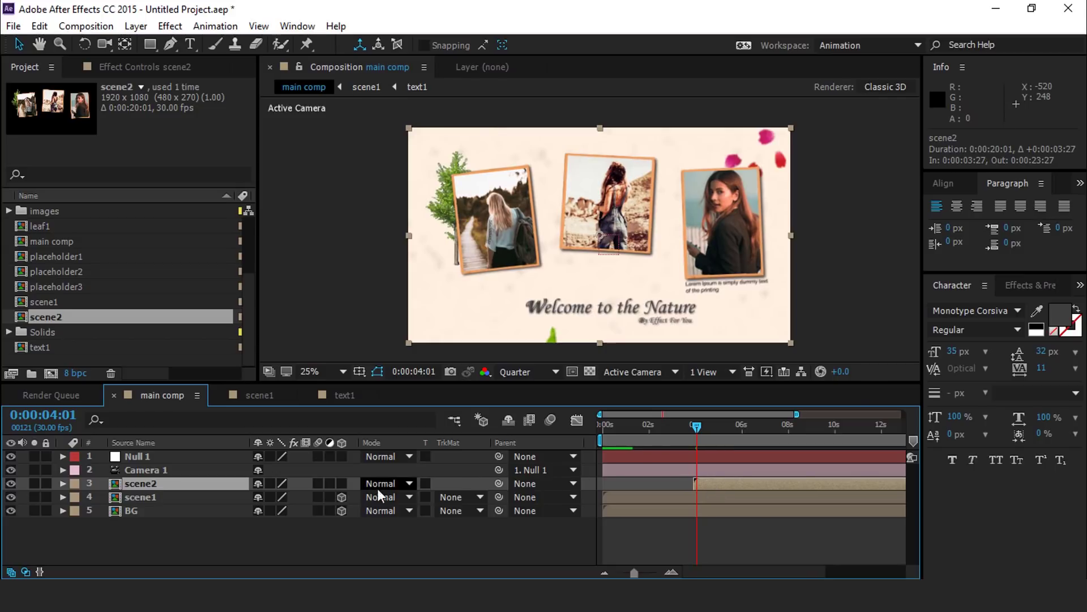
{"action": "left_click", "coordinate": [341, 483]}
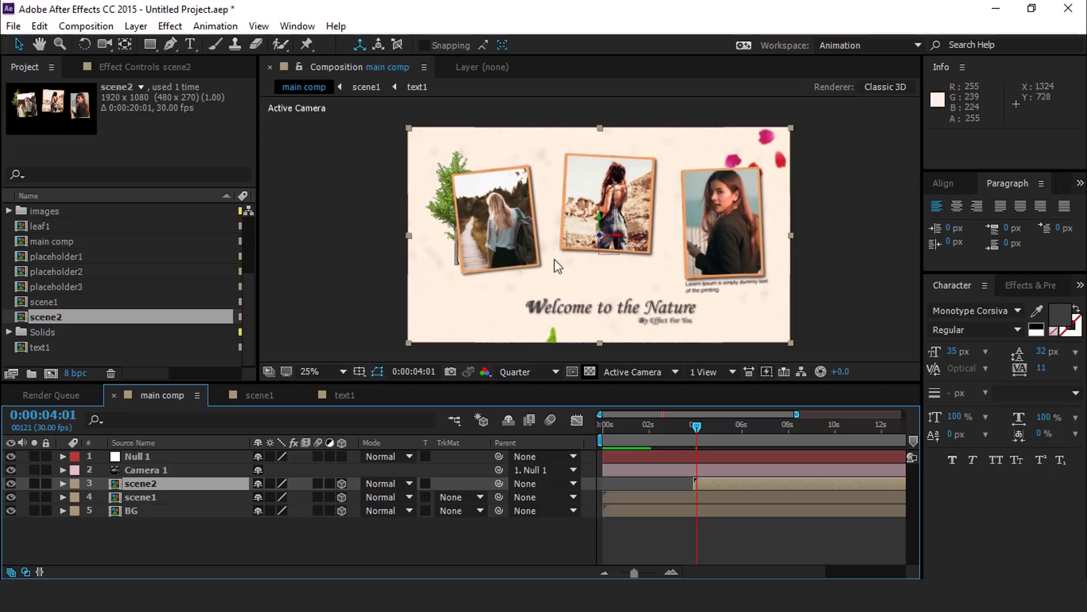
{"action": "key", "text": "comma"}
In the scene2 composition, replace the frame1 layer with a duplicate of the frame1 composition.
{"action": "double_click", "coordinate": [182, 486]}
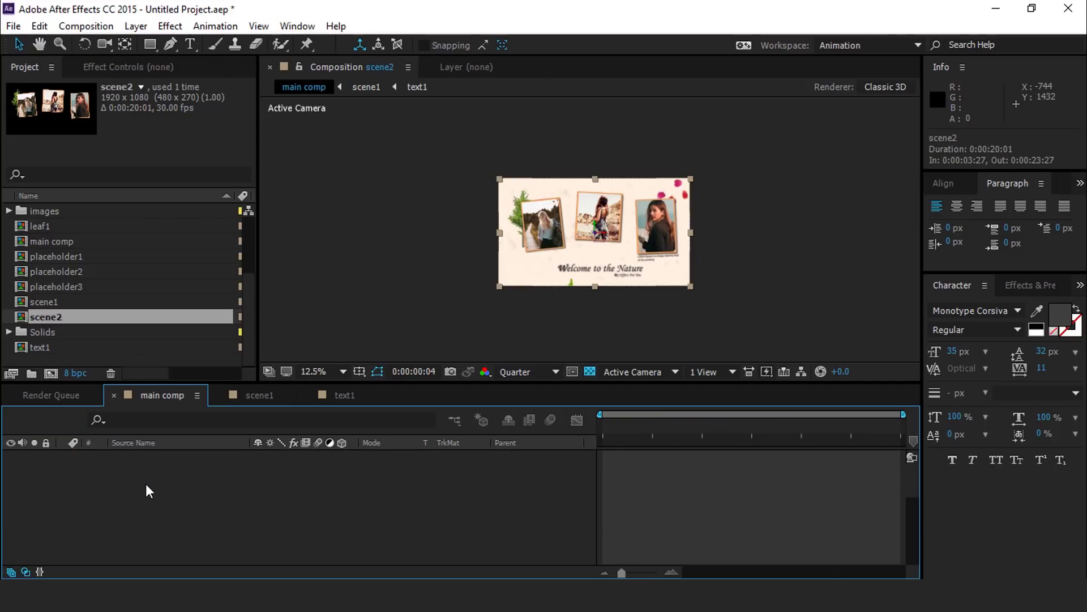
{"action": "key", "text": "period"}
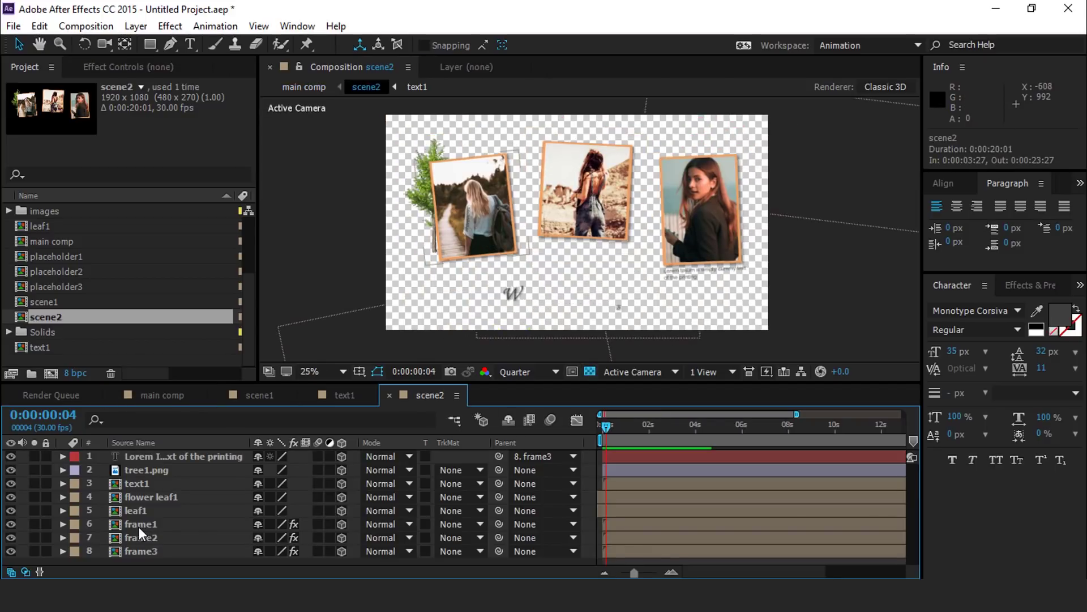
{"action": "left_click", "coordinate": [141, 524]}
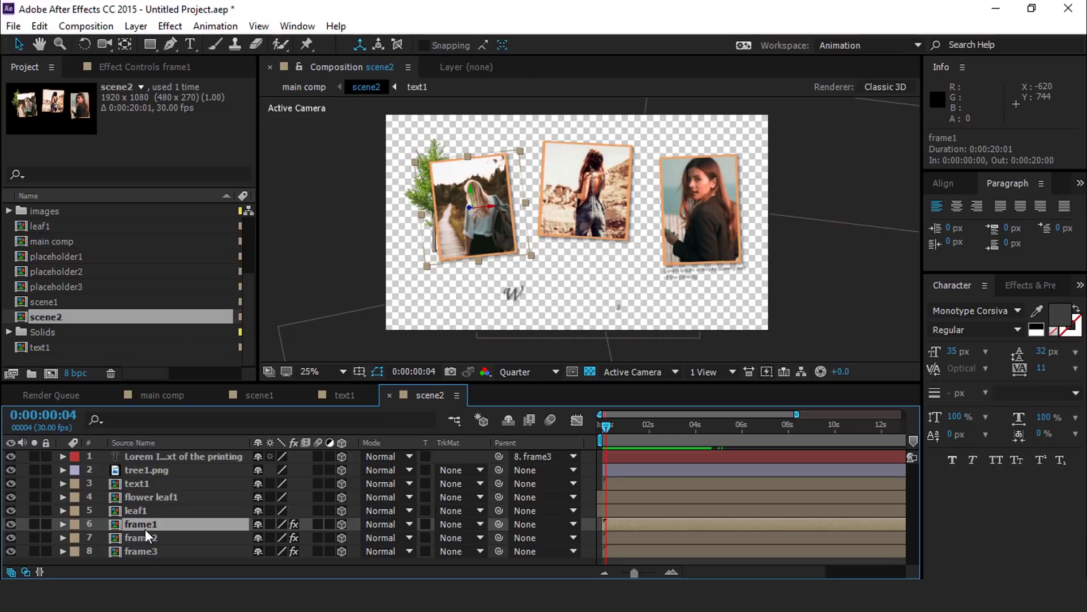
{"action": "scroll", "coordinate": [59, 245], "scroll_direction": "up", "scroll_amount": 2}
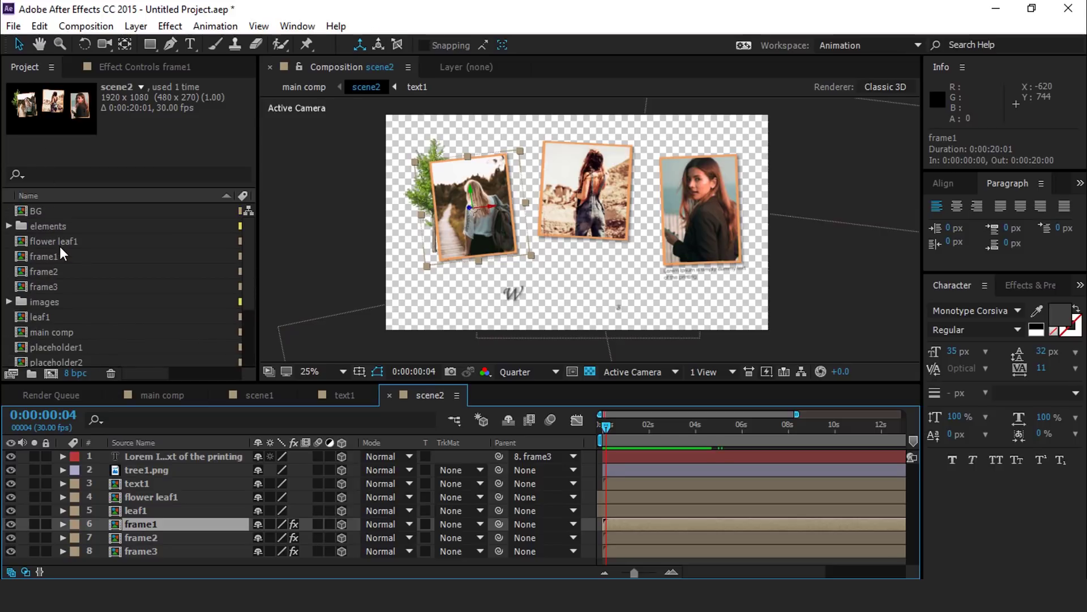
{"action": "left_click", "coordinate": [59, 257]}
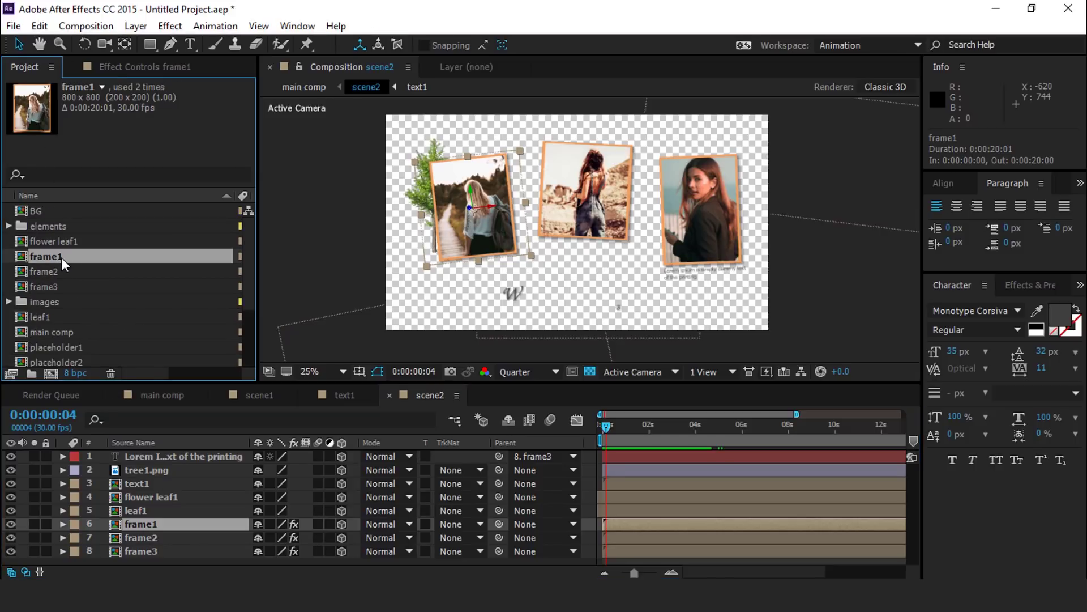
{"action": "key", "text": "ctrl+d"}
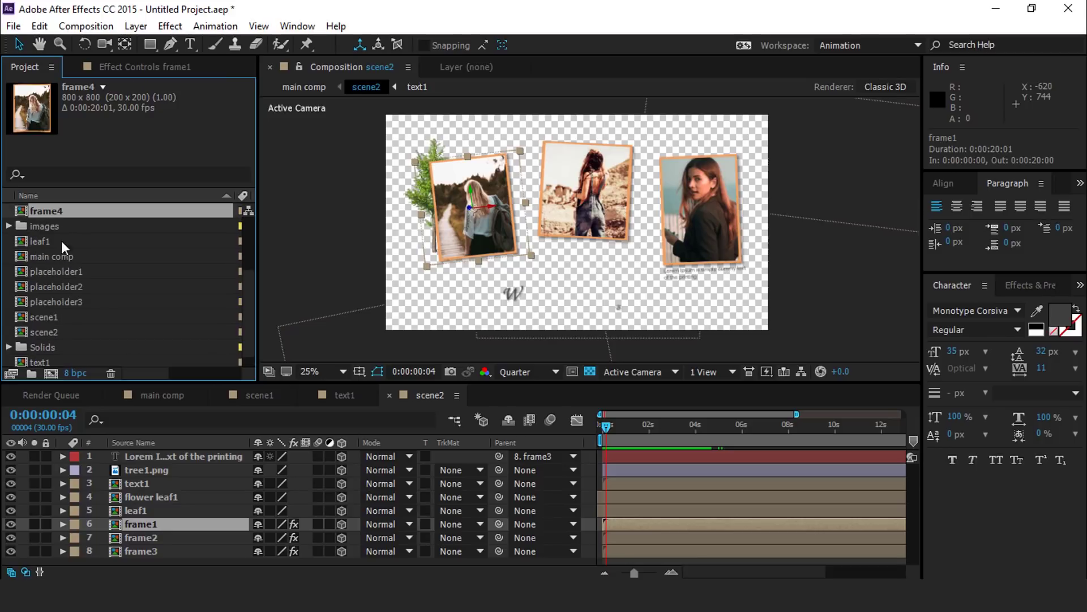
{"action": "left_click_drag", "start_coordinate": [51, 211], "coordinate": [143, 522]}
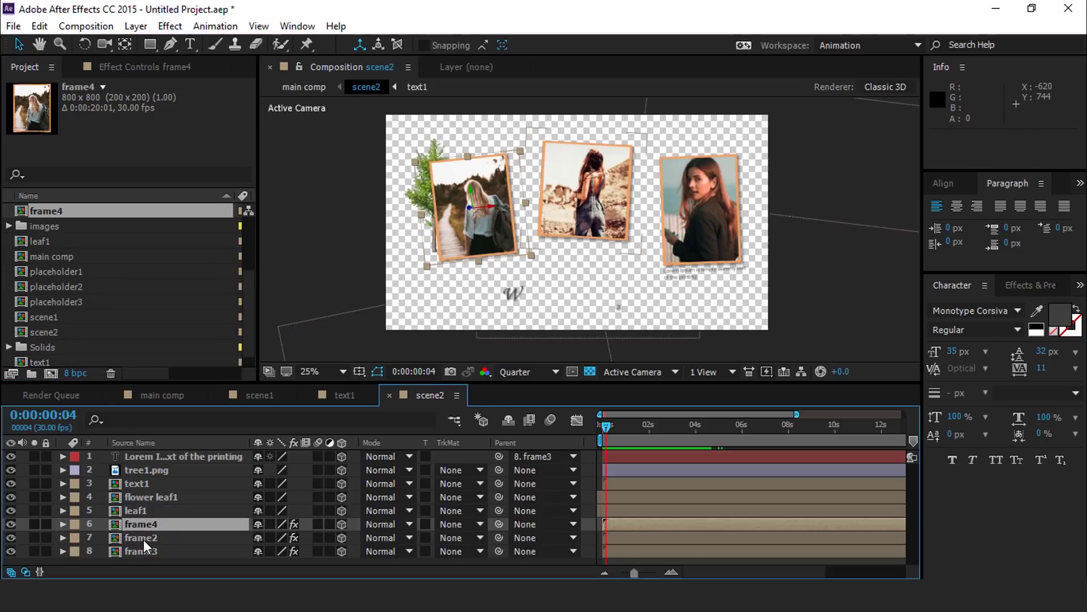
Replace scene2's frame2 layer with a duplicate of the frame2 composition.
{"action": "left_click", "coordinate": [144, 538]}
{"action": "scroll", "coordinate": [101, 296], "scroll_direction": "up", "scroll_amount": 2}
{"action": "left_click", "coordinate": [61, 270]}
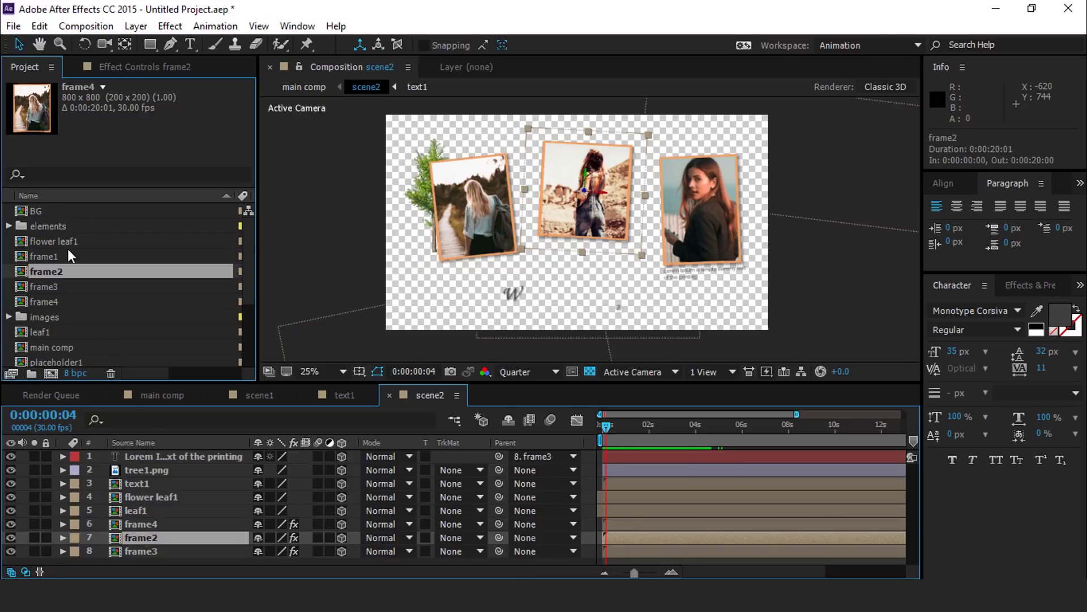
{"action": "key", "text": "ctrl+d"}
{"action": "left_click_drag", "start_coordinate": [88, 218], "coordinate": [149, 538]}
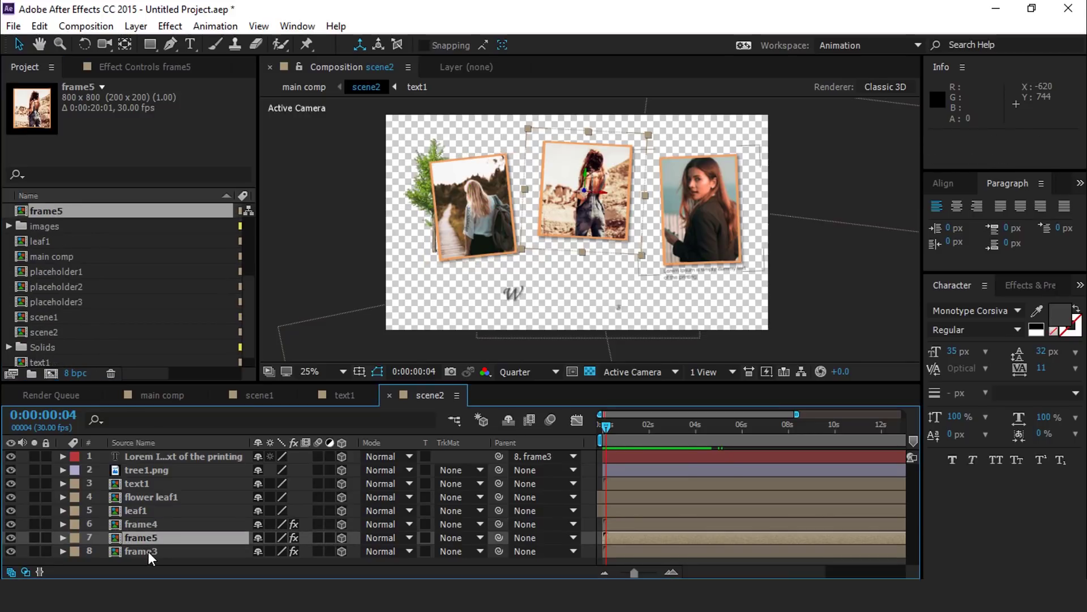
Replace scene2's frame3 layer with a duplicate of the frame3 composition.
{"action": "left_click", "coordinate": [148, 551]}
{"action": "left_click", "coordinate": [56, 285]}
{"action": "left_click", "coordinate": [51, 272]}
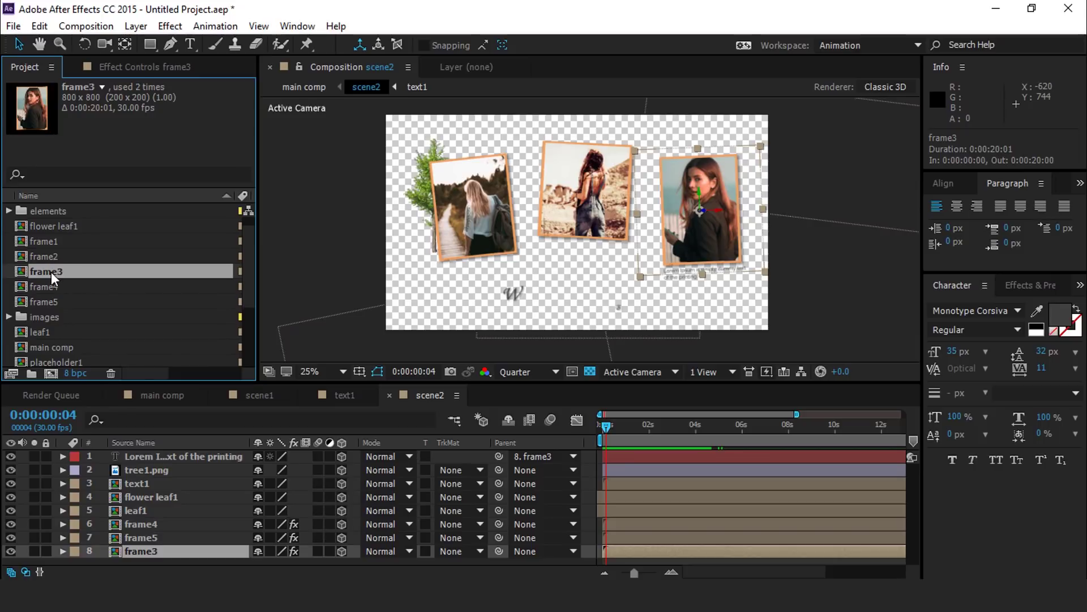
{"action": "key", "text": "ctrl+d"}
{"action": "left_click_drag", "start_coordinate": [39, 213], "coordinate": [148, 549]}
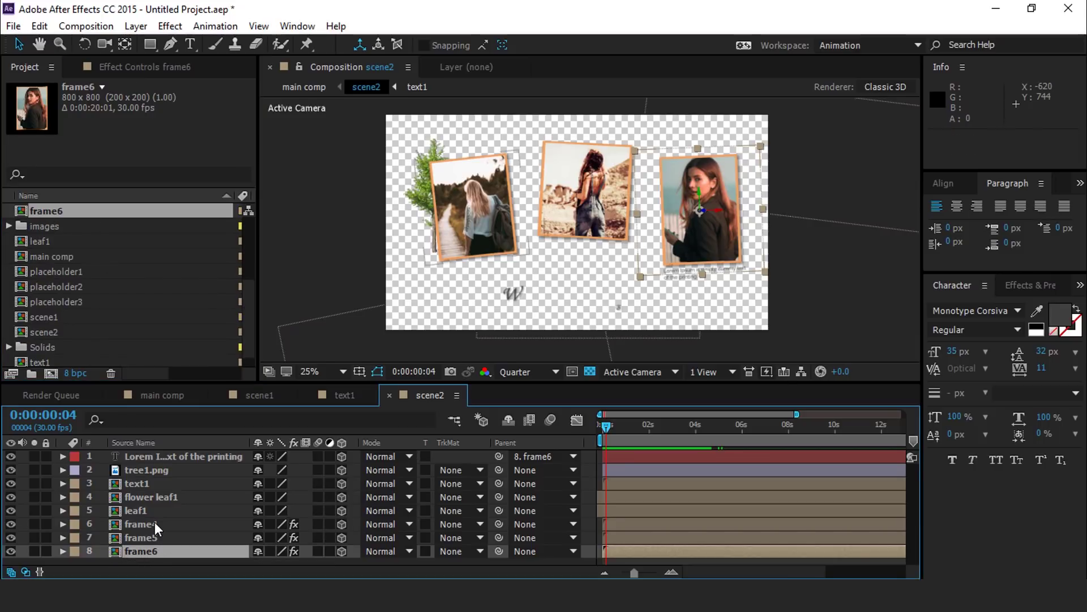
In the frame4 composition, replace the placeholder1 layer with a duplicate of the placeholder1 composition.
{"action": "double_click", "coordinate": [149, 524]}
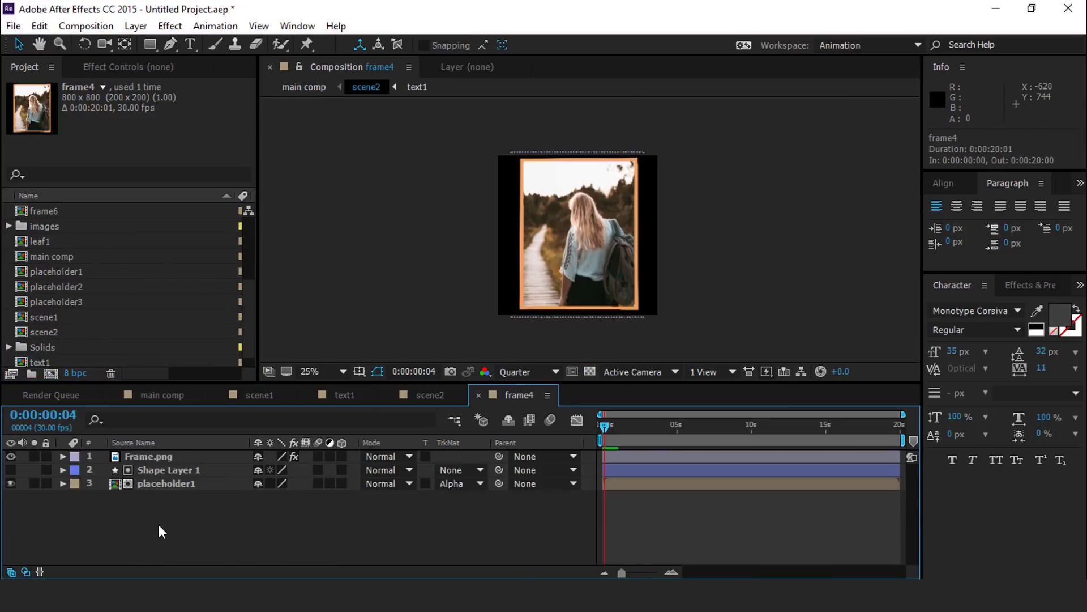
{"action": "left_click", "coordinate": [156, 485]}
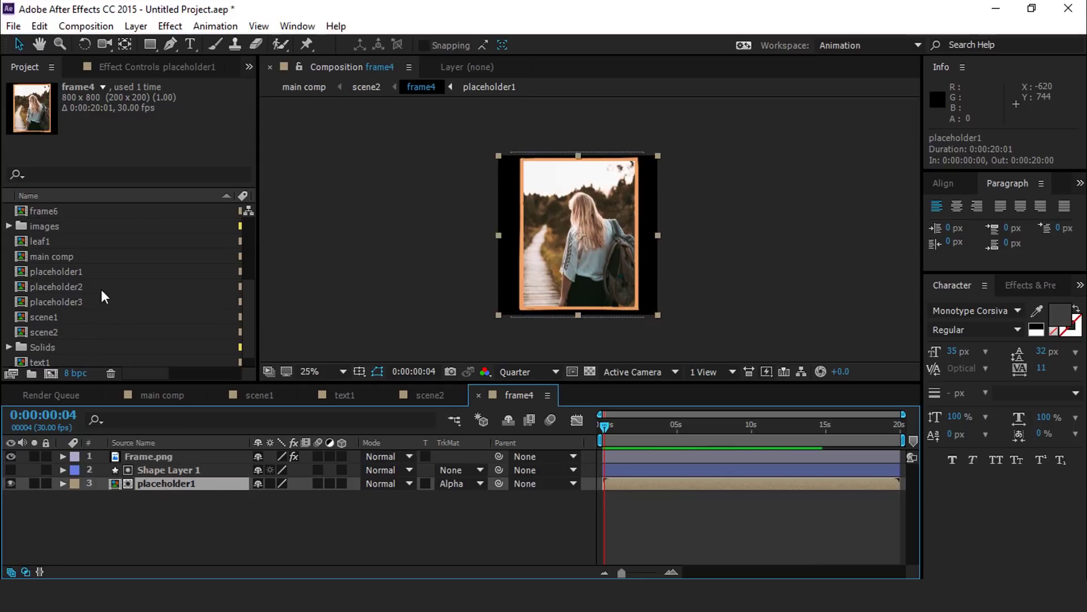
{"action": "left_click", "coordinate": [81, 275]}
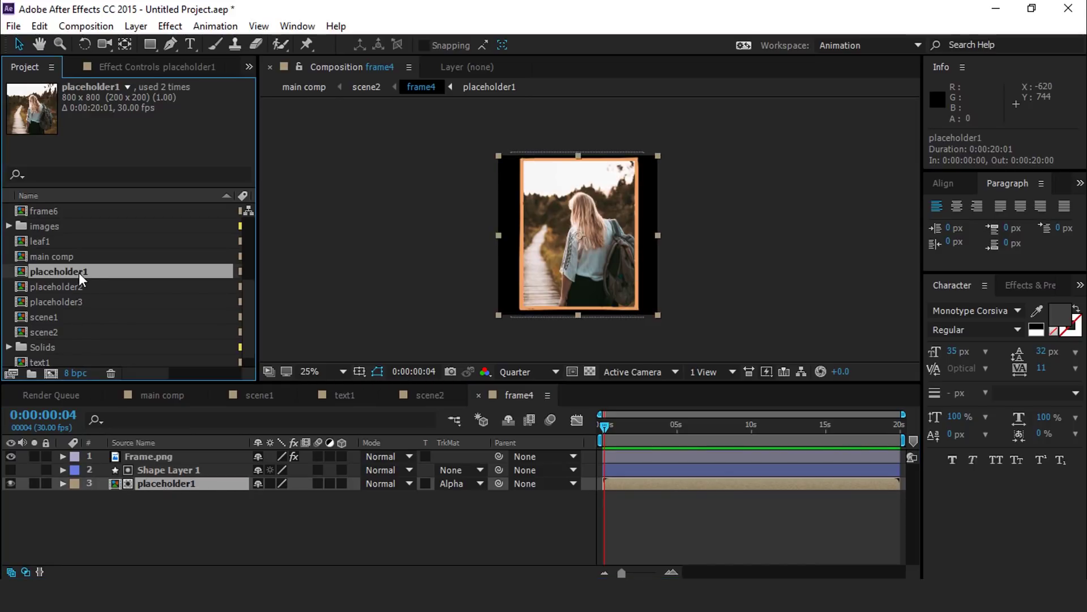
{"action": "key", "text": "ctrl+d"}
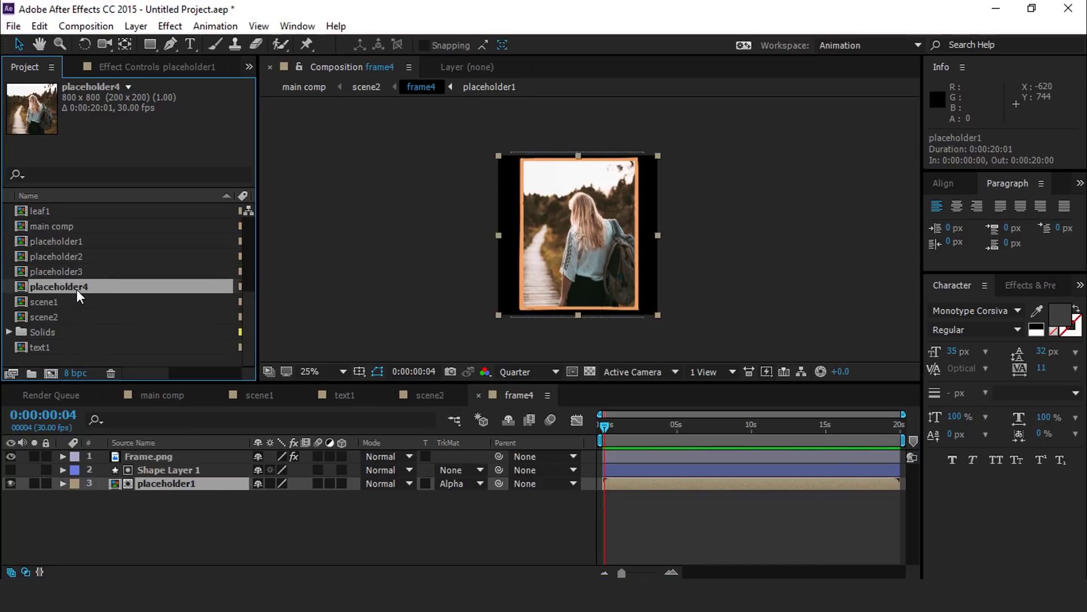
{"action": "left_click_drag", "start_coordinate": [85, 293], "coordinate": [169, 483]}
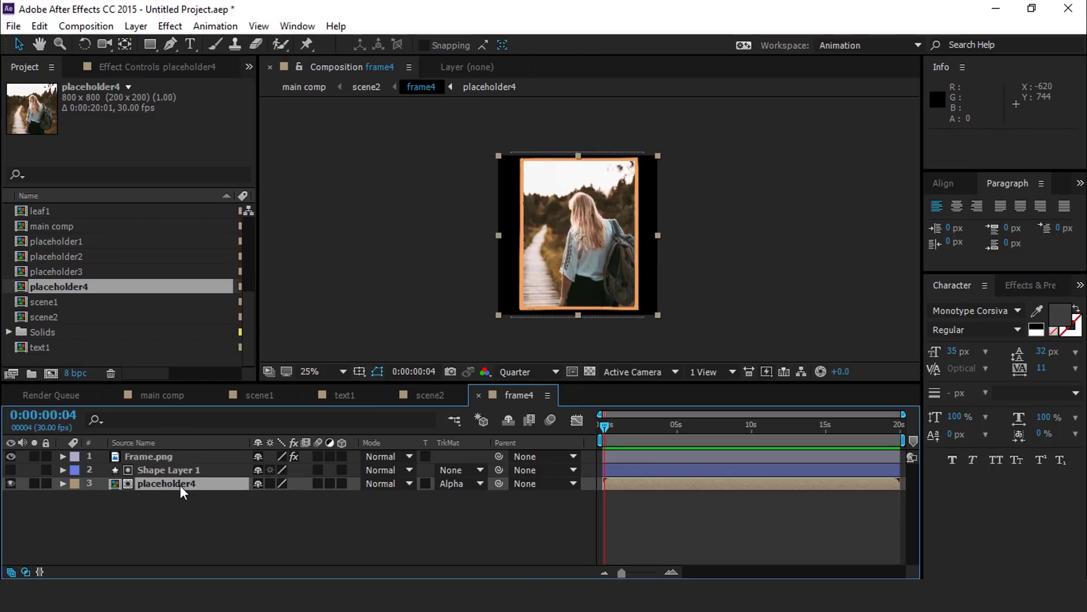
In placeholder4, replace the 01.jpg layer with 07.jpg, resize it and shift it to position 312, 400, returning to scene2.
{"action": "double_click", "coordinate": [181, 485]}
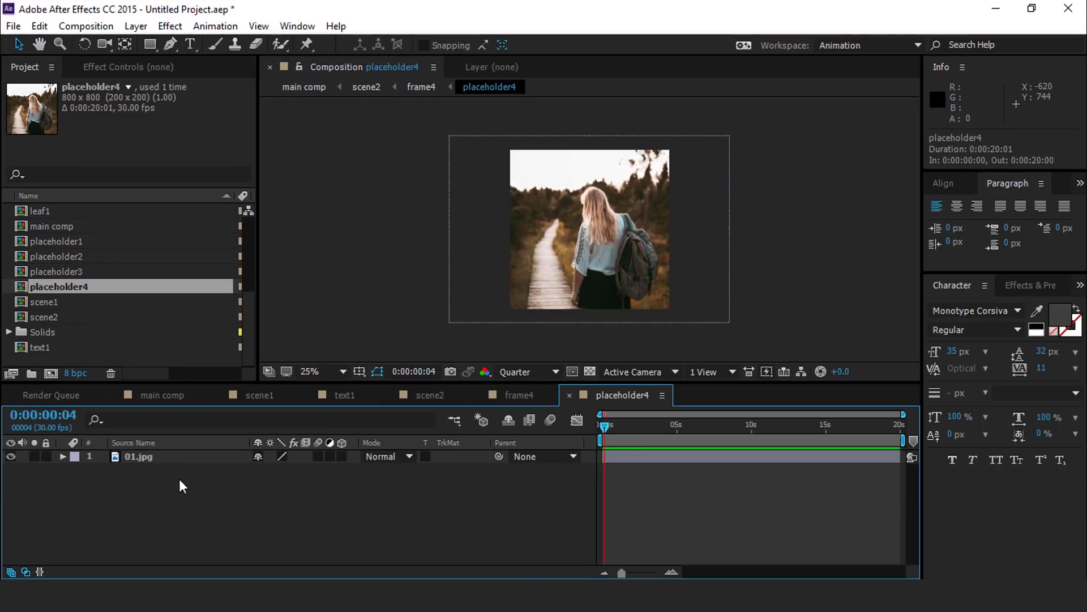
{"action": "scroll", "coordinate": [64, 271], "scroll_direction": "up", "scroll_amount": 3}
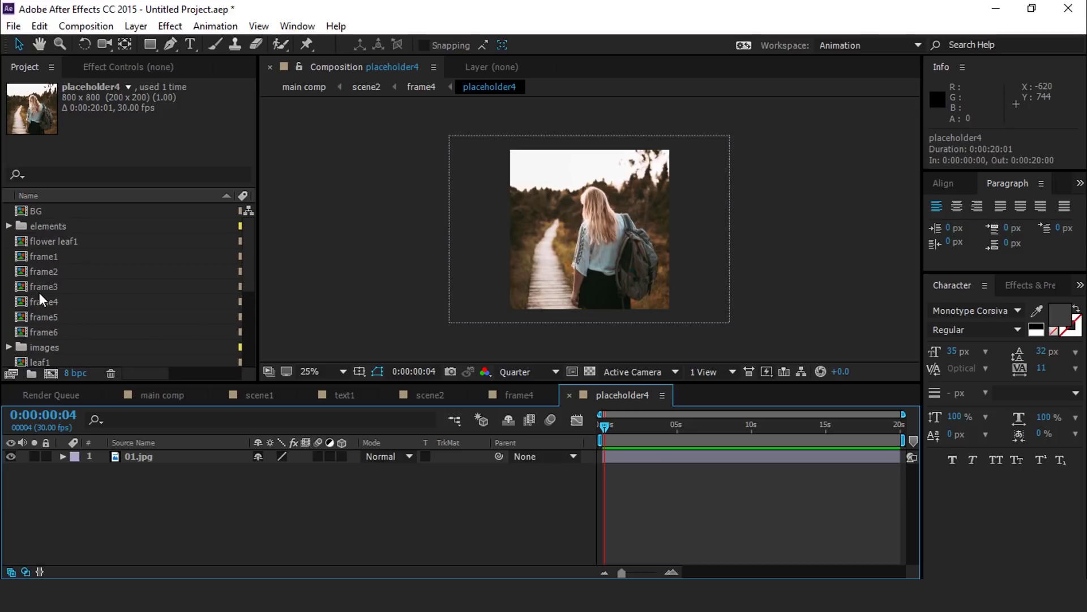
{"action": "double_click", "coordinate": [64, 253]}
{"action": "left_click_drag", "start_coordinate": [63, 315], "coordinate": [151, 457]}
{"action": "left_click_drag", "start_coordinate": [656, 279], "coordinate": [701, 318]}
{"action": "left_click_drag", "start_coordinate": [608, 293], "coordinate": [590, 293]}
{"action": "left_click", "coordinate": [570, 396]}
{"action": "left_click", "coordinate": [478, 395]}
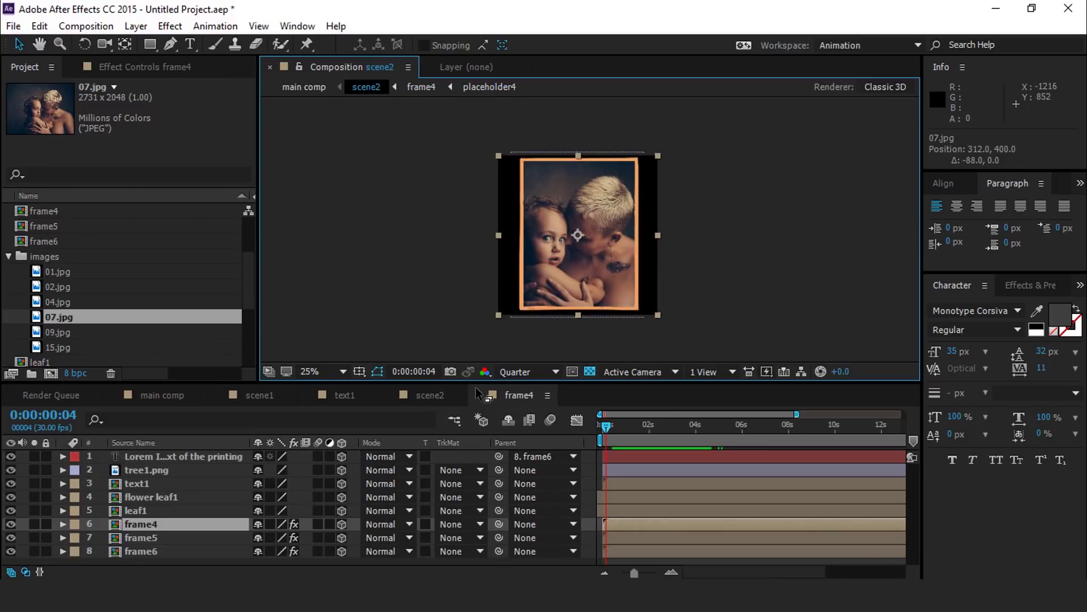
In the frame5 composition, replace the placeholder2 layer with a duplicate of the placeholder2 composition.
{"action": "double_click", "coordinate": [150, 535]}
{"action": "left_click", "coordinate": [172, 486]}
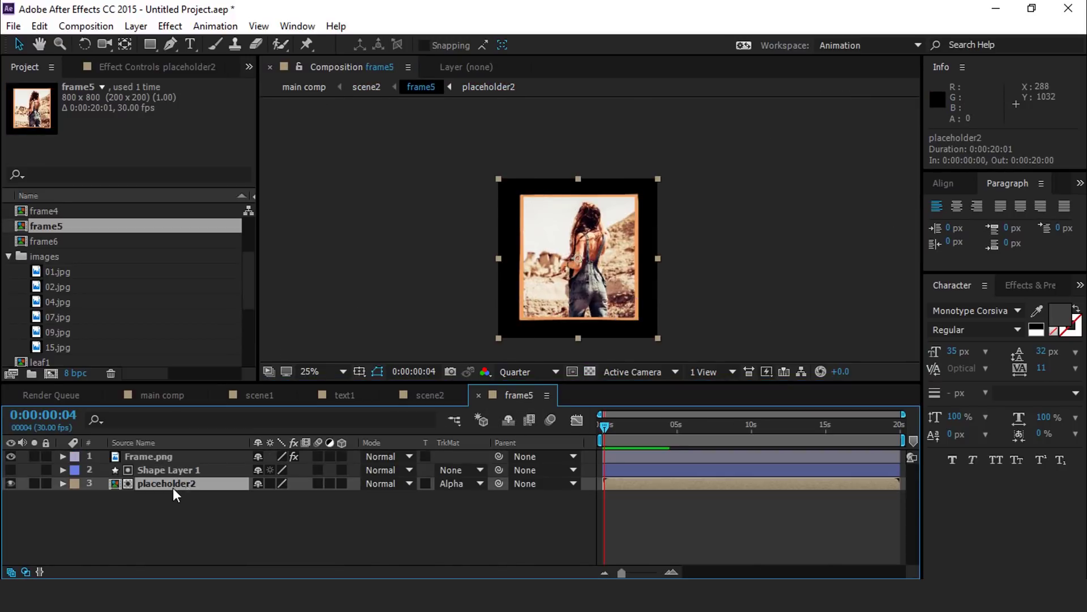
{"action": "scroll", "coordinate": [70, 259], "scroll_direction": "down", "scroll_amount": 3}
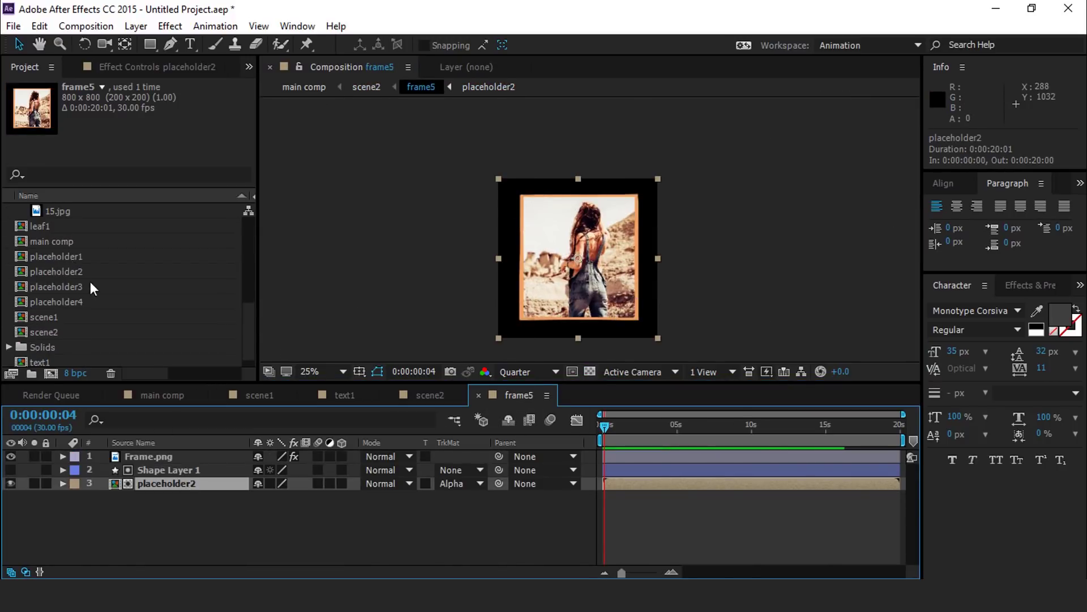
{"action": "left_click", "coordinate": [88, 272]}
{"action": "key", "text": "ctrl+d"}
{"action": "left_click_drag", "start_coordinate": [84, 286], "coordinate": [190, 484]}
In placeholder5, replace the 02.jpg layer with 09.jpg, resize it and shift it to position 288, 400, returning to scene2.
{"action": "double_click", "coordinate": [189, 484]}
{"action": "scroll", "coordinate": [73, 285], "scroll_direction": "up", "scroll_amount": 3}
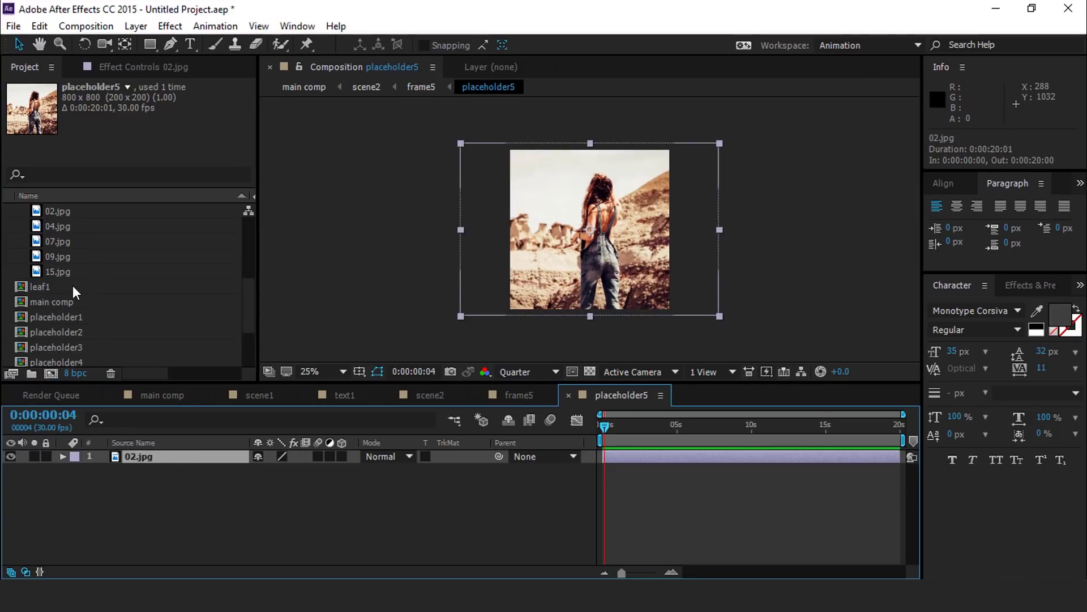
{"action": "left_click", "coordinate": [70, 291]}
{"action": "left_click", "coordinate": [66, 303]}
{"action": "left_click_drag", "start_coordinate": [72, 304], "coordinate": [151, 458]}
{"action": "left_click_drag", "start_coordinate": [743, 332], "coordinate": [674, 291]}
{"action": "left_click", "coordinate": [568, 395]}
{"action": "left_click", "coordinate": [479, 395]}
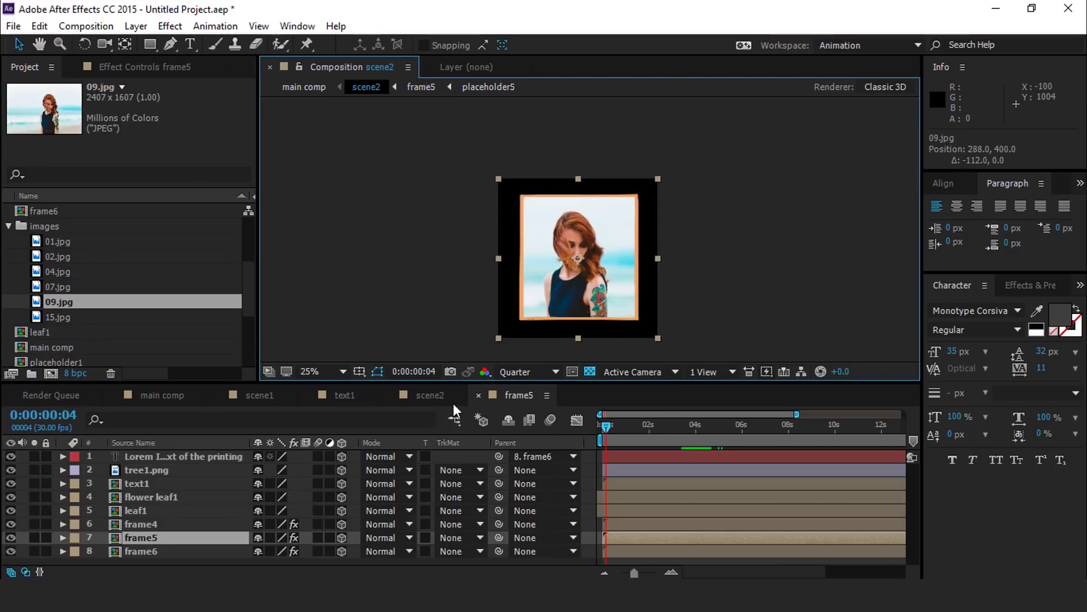
{"action": "left_click", "coordinate": [479, 394]}
In the frame6 composition, replace the placeholder3 layer with a duplicate of the placeholder3 composition.
{"action": "left_click", "coordinate": [152, 549]}
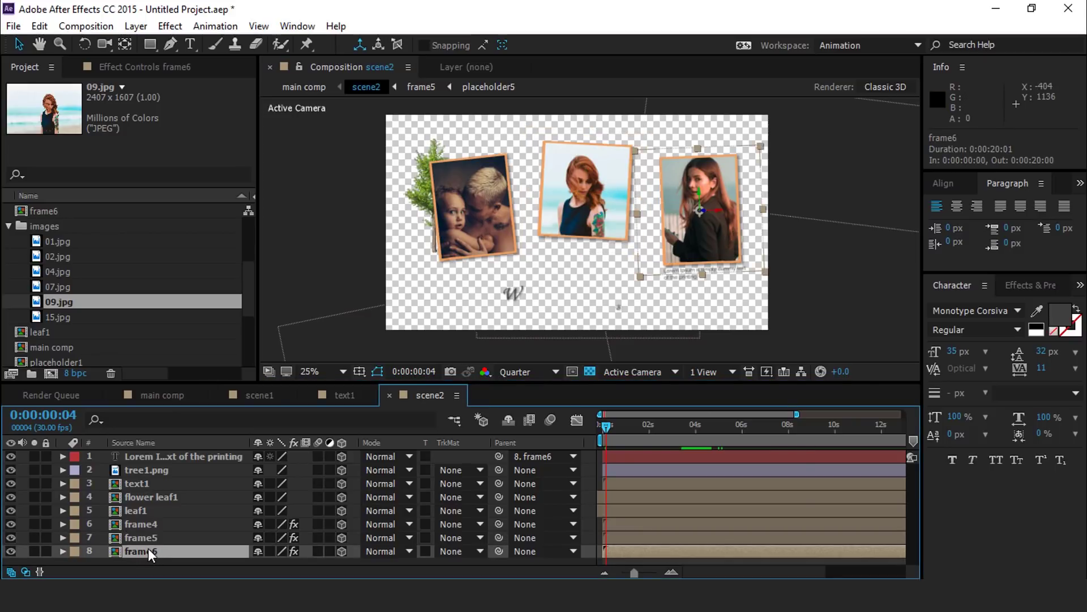
{"action": "double_click", "coordinate": [150, 550]}
{"action": "left_click", "coordinate": [157, 486]}
{"action": "scroll", "coordinate": [115, 286], "scroll_direction": "down", "scroll_amount": 2}
{"action": "left_click", "coordinate": [83, 301]}
{"action": "key", "text": "ctrl+d"}
{"action": "left_click_drag", "start_coordinate": [83, 301], "coordinate": [188, 484]}
In placeholder6, replace the 04.jpg layer with 15.jpg, scale it down and shift it to position 508, 400, returning to scene2.
{"action": "double_click", "coordinate": [189, 484]}
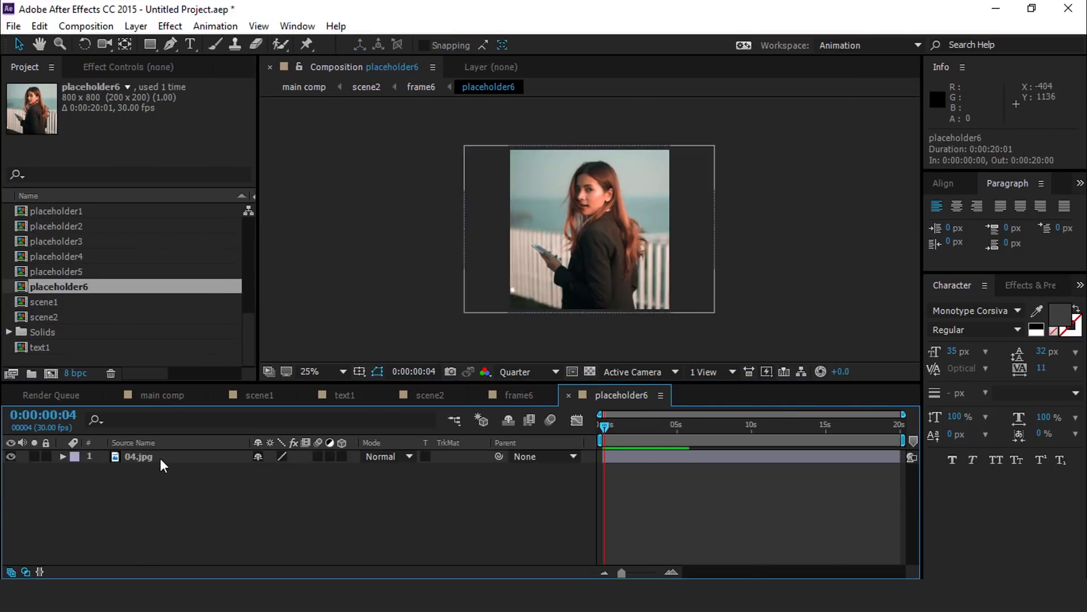
{"action": "left_click", "coordinate": [160, 460]}
{"action": "scroll", "coordinate": [98, 307], "scroll_direction": "up", "scroll_amount": 5}
{"action": "left_click", "coordinate": [36, 302]}
{"action": "left_click_drag", "start_coordinate": [36, 301], "coordinate": [167, 456]}
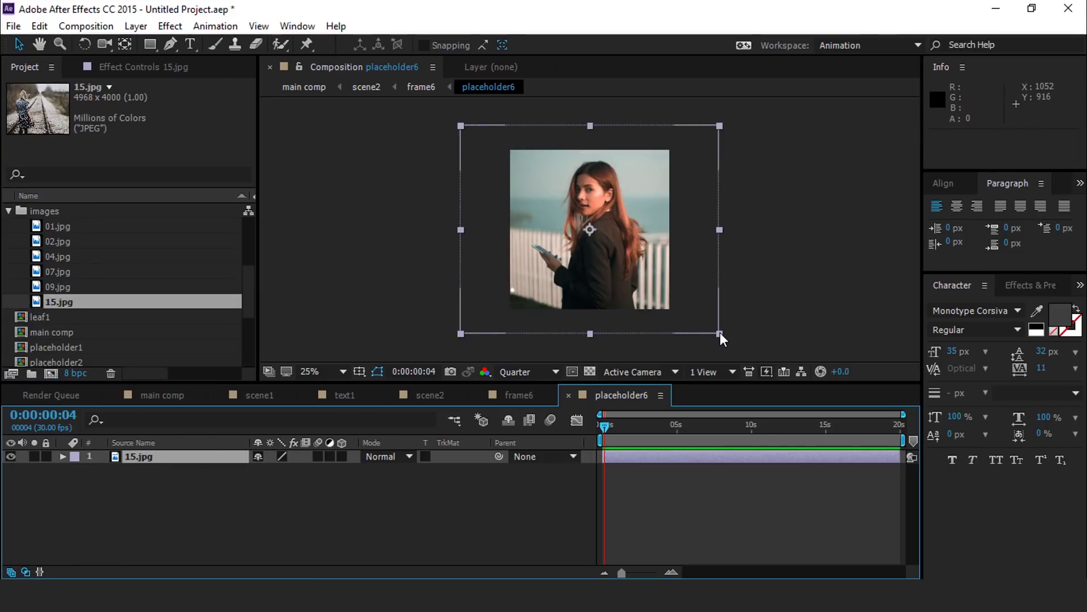
{"action": "left_click_drag", "start_coordinate": [719, 333], "coordinate": [709, 296]}
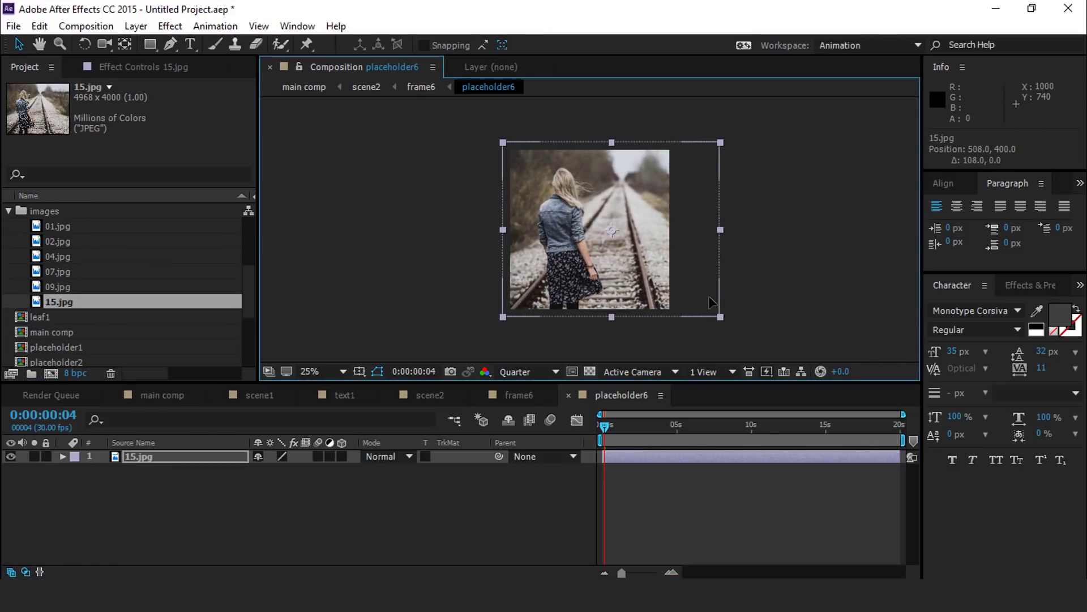
{"action": "left_click", "coordinate": [525, 395]}
{"action": "left_click", "coordinate": [478, 395]}
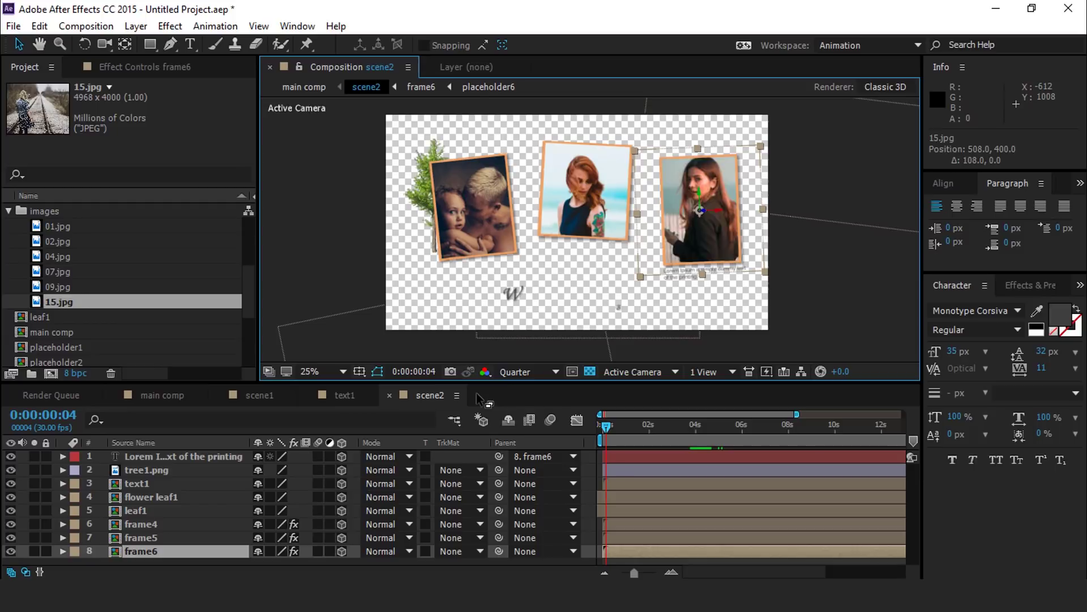
Replace scene2's text1 layer with a duplicate of the text1 composition.
{"action": "left_click", "coordinate": [137, 483]}
{"action": "left_click", "coordinate": [8, 210]}
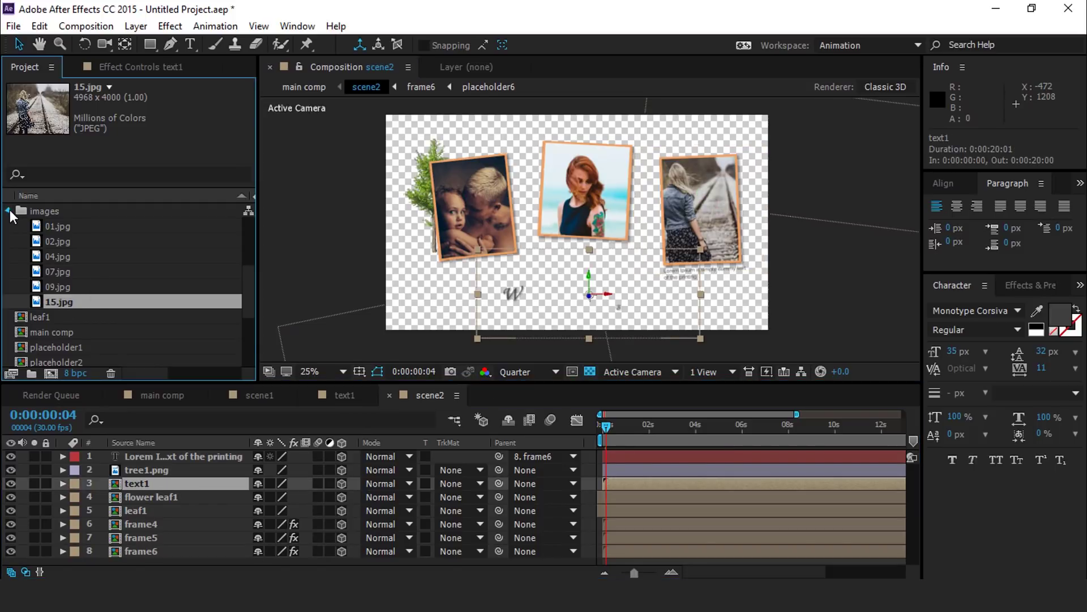
{"action": "scroll", "coordinate": [90, 345], "scroll_direction": "down", "scroll_amount": 1}
{"action": "left_click", "coordinate": [43, 348]}
{"action": "key", "text": "ctrl+d"}
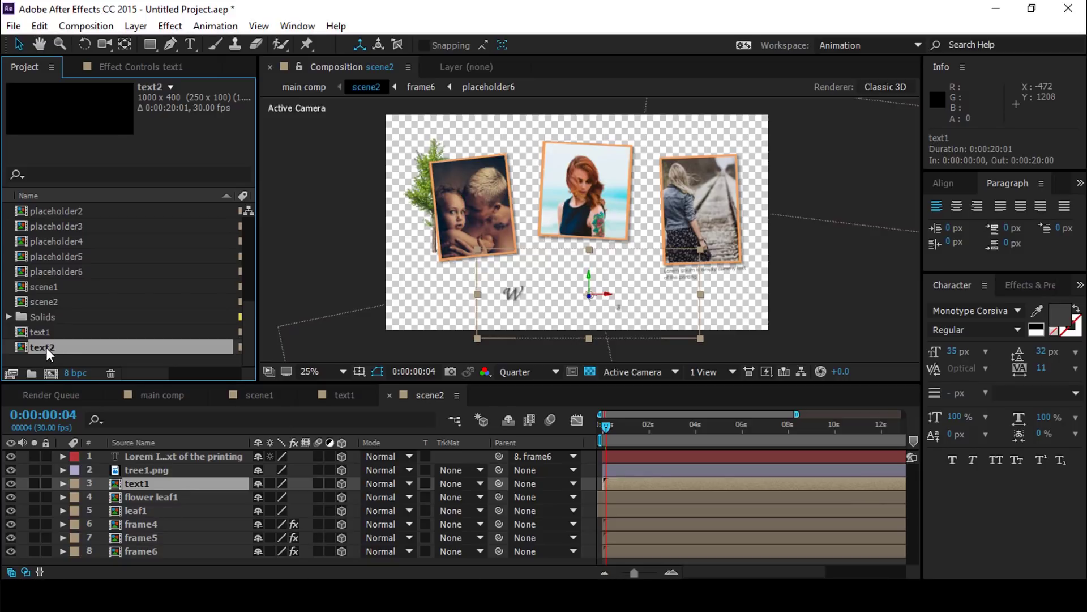
{"action": "left_click_drag", "start_coordinate": [45, 347], "coordinate": [144, 483]}
In the text2 composition, change the "Welcome to the Nature" title to "Thanks For Watching" and return to scene2.
{"action": "double_click", "coordinate": [144, 483]}
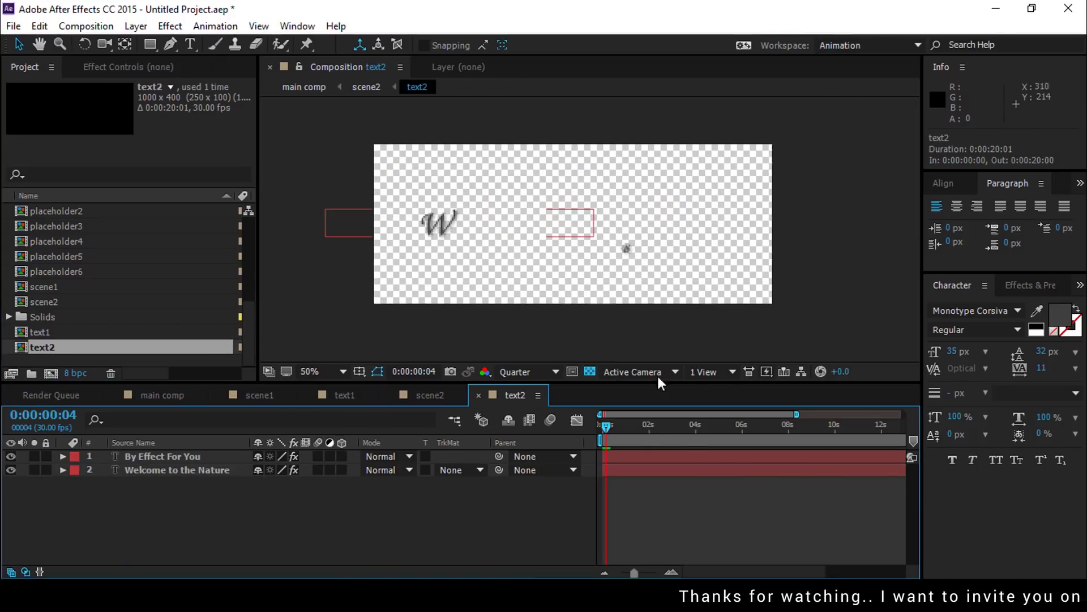
{"action": "left_click", "coordinate": [746, 427]}
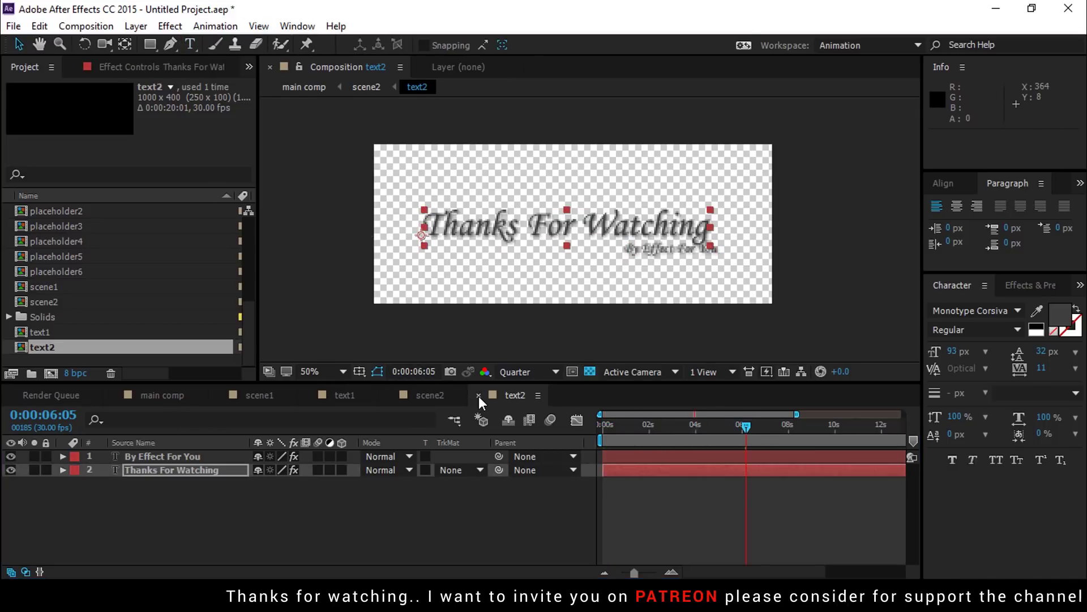
{"action": "left_click", "coordinate": [478, 395]}
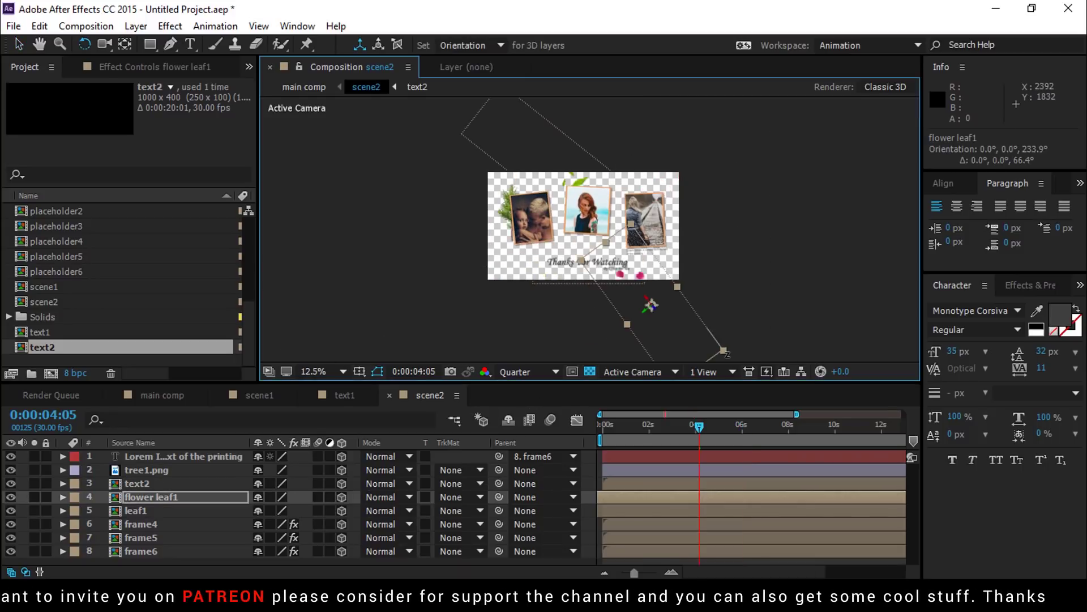
In main comp at 0:00:04:11, move the scene2 layer horizontally to position 3296, 540, 0, clear of scene1.
{"action": "left_click_drag", "start_coordinate": [673, 426], "coordinate": [714, 433]}
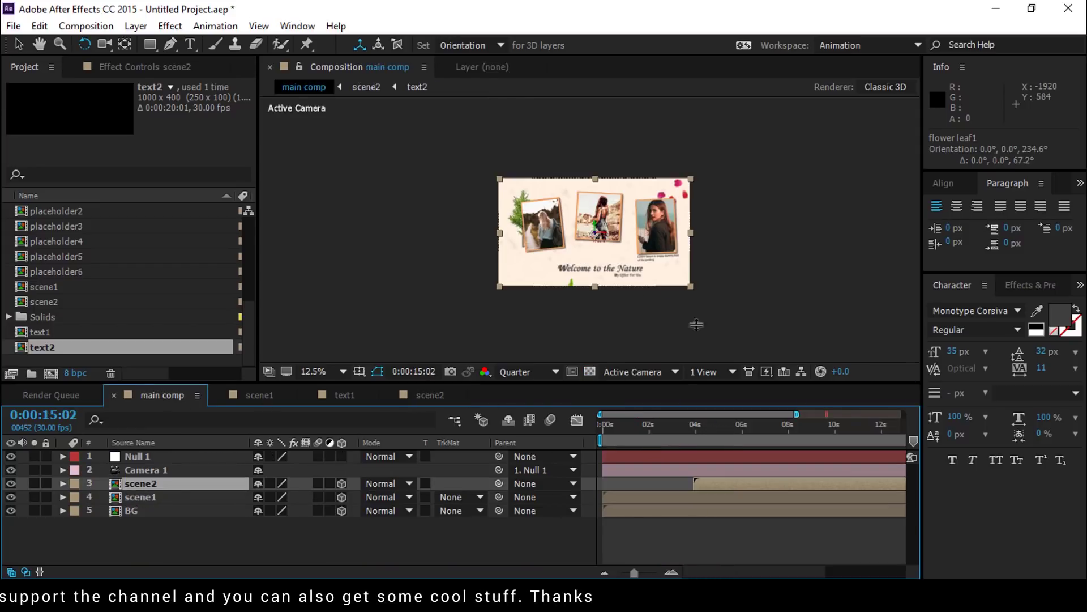
{"action": "left_click", "coordinate": [17, 44]}
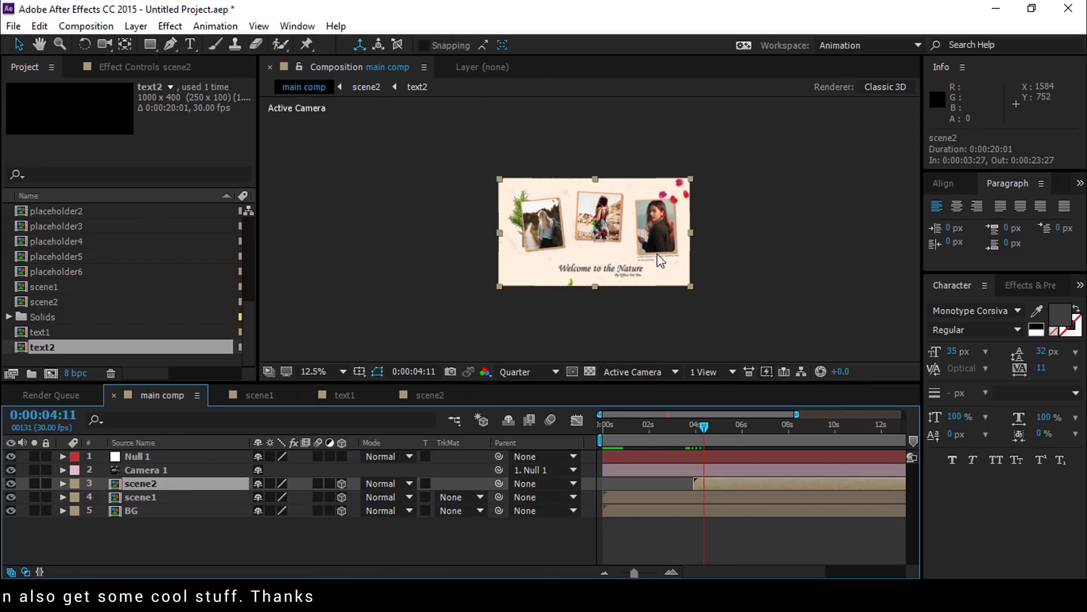
{"action": "scroll", "coordinate": [649, 274], "scroll_direction": "down", "scroll_amount": 1}
{"action": "left_click_drag", "start_coordinate": [615, 242], "coordinate": [733, 242]}
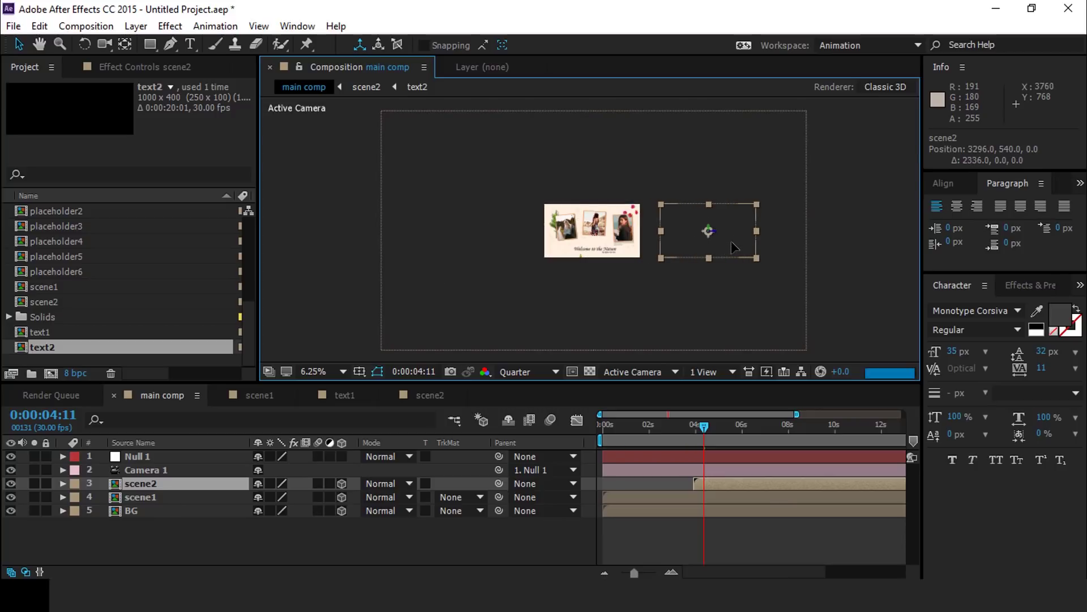
{"action": "scroll", "coordinate": [696, 237], "scroll_direction": "up", "scroll_amount": 1}
{"action": "scroll", "coordinate": [771, 227], "scroll_direction": "down", "scroll_amount": 1}
{"action": "scroll", "coordinate": [762, 232], "scroll_direction": "up", "scroll_amount": 1}
{"action": "key", "text": "space"}
{"action": "left_click_drag", "start_coordinate": [775, 239], "coordinate": [714, 235]}
{"action": "key", "text": "v"}
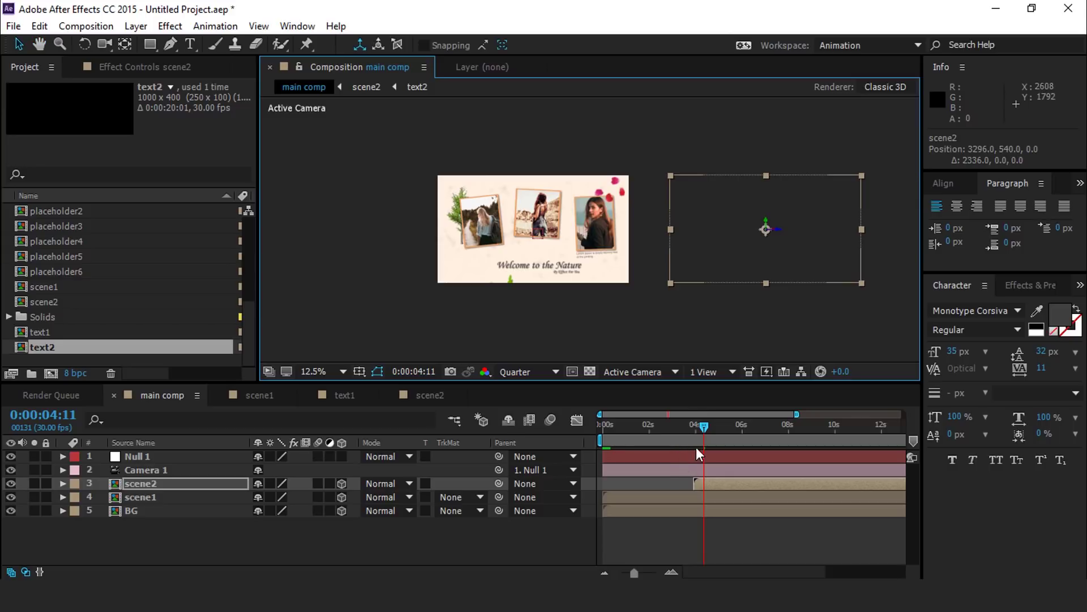
Make the Null 1 layer 3D and reveal its position and rotation properties together.
{"action": "left_click", "coordinate": [164, 458]}
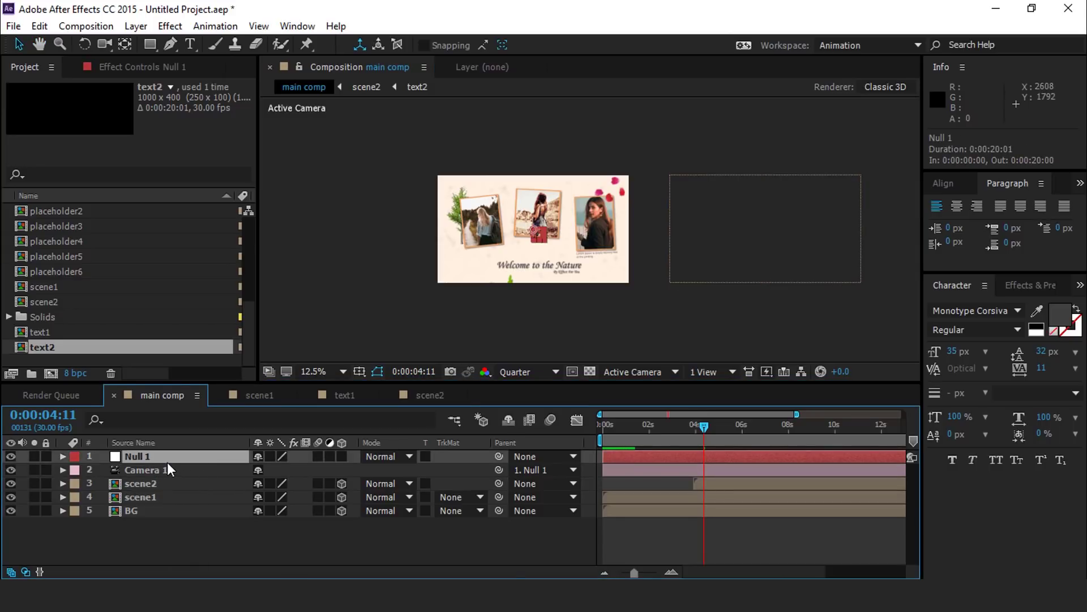
{"action": "key", "text": "p"}
{"action": "left_click", "coordinate": [342, 456]}
{"action": "key", "text": "shift+r"}
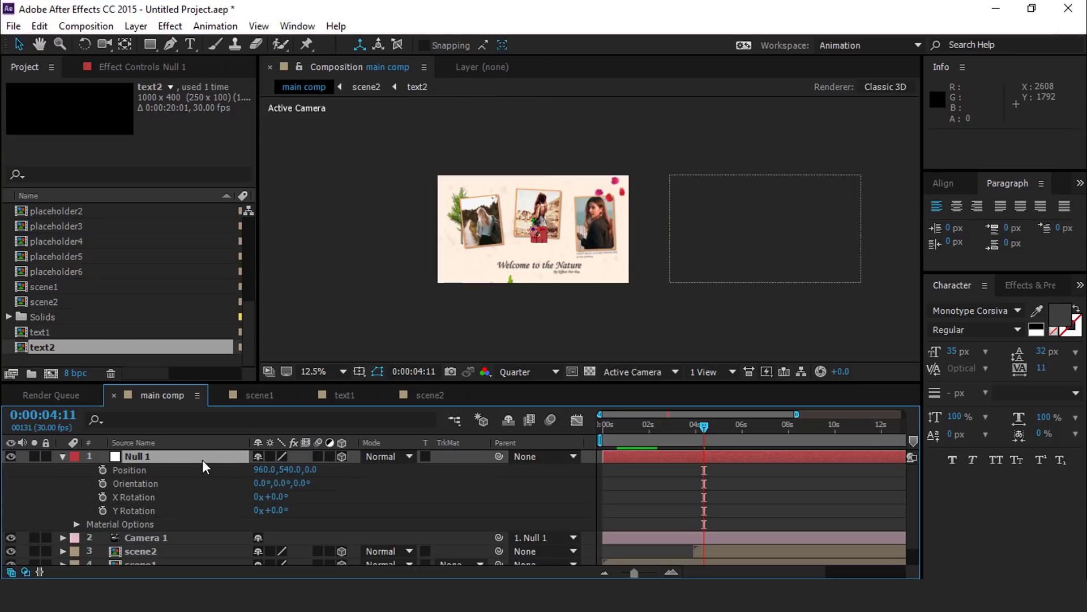
{"action": "key", "text": "p"}
{"action": "key", "text": "shift+r"}
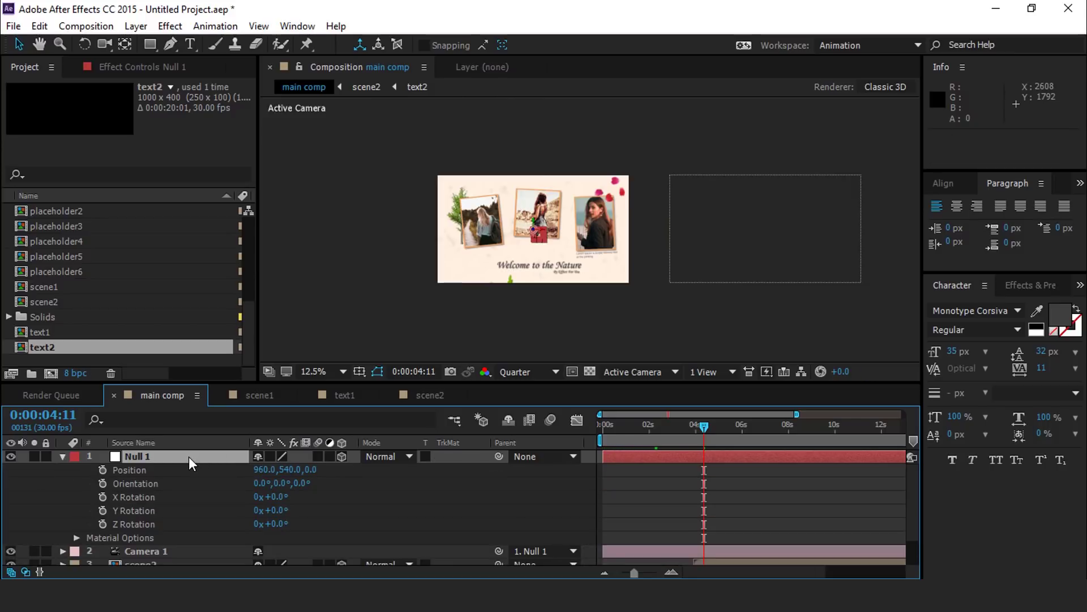
At 0:00:00:00, keyframe Null 1's Position with Z at 1917 and its Z Rotation at about 7 degrees.
{"action": "left_click_drag", "start_coordinate": [702, 427], "coordinate": [574, 431]}
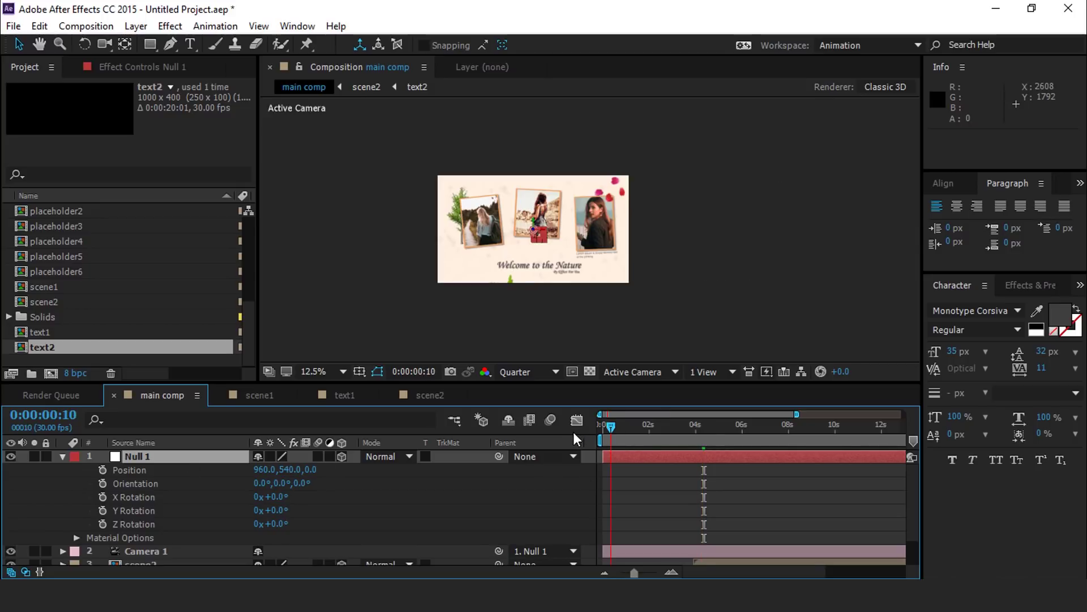
{"action": "left_click", "coordinate": [103, 469]}
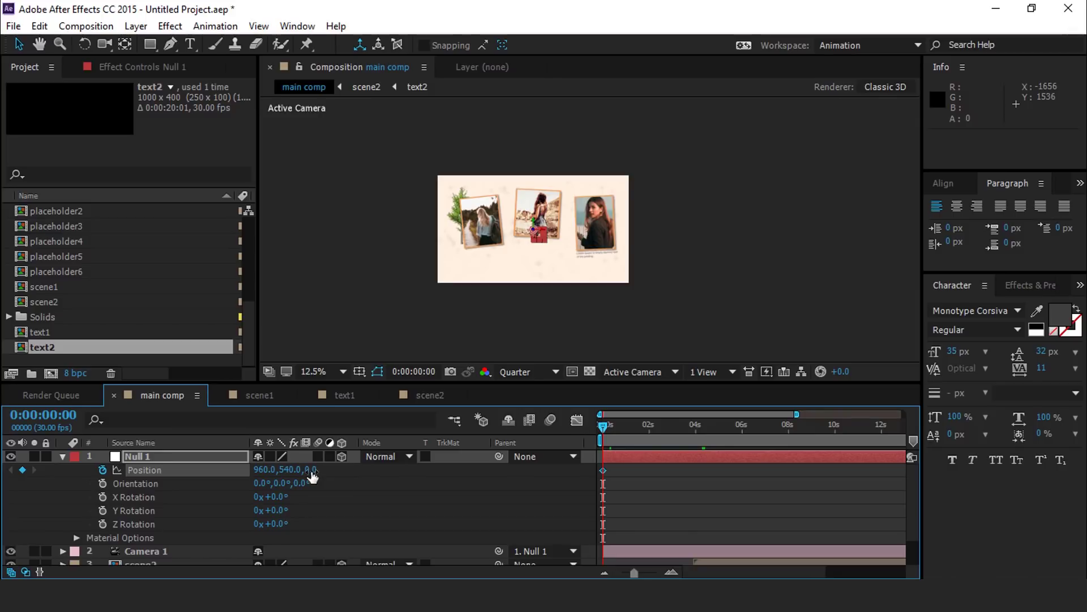
{"action": "left_click_drag", "start_coordinate": [323, 470], "coordinate": [410, 500]}
{"action": "left_click_drag", "start_coordinate": [317, 469], "coordinate": [836, 466]}
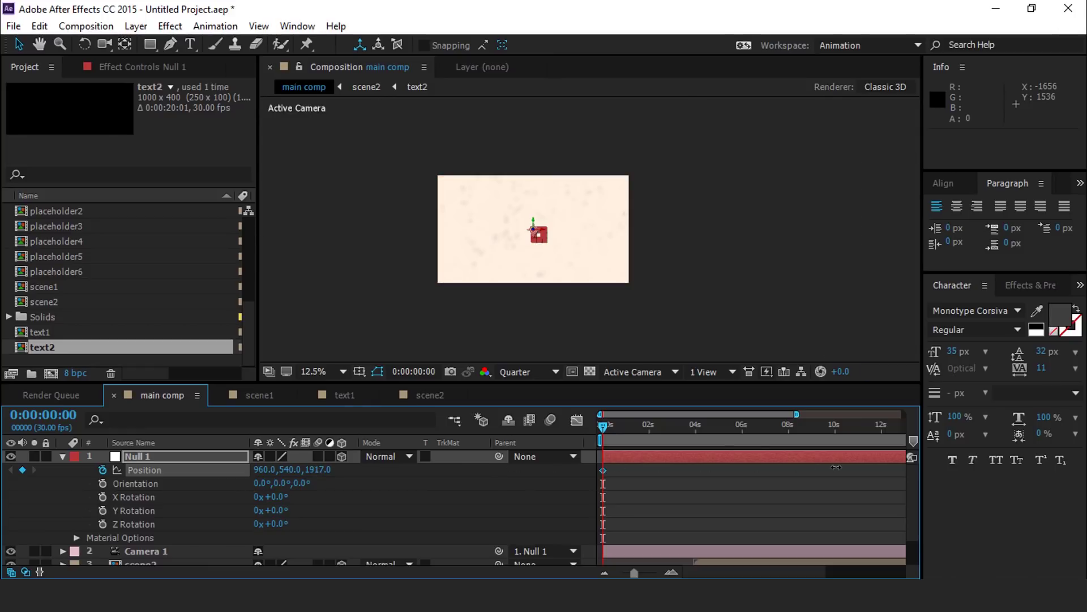
{"action": "left_click", "coordinate": [103, 524]}
{"action": "left_click_drag", "start_coordinate": [277, 525], "coordinate": [281, 524]}
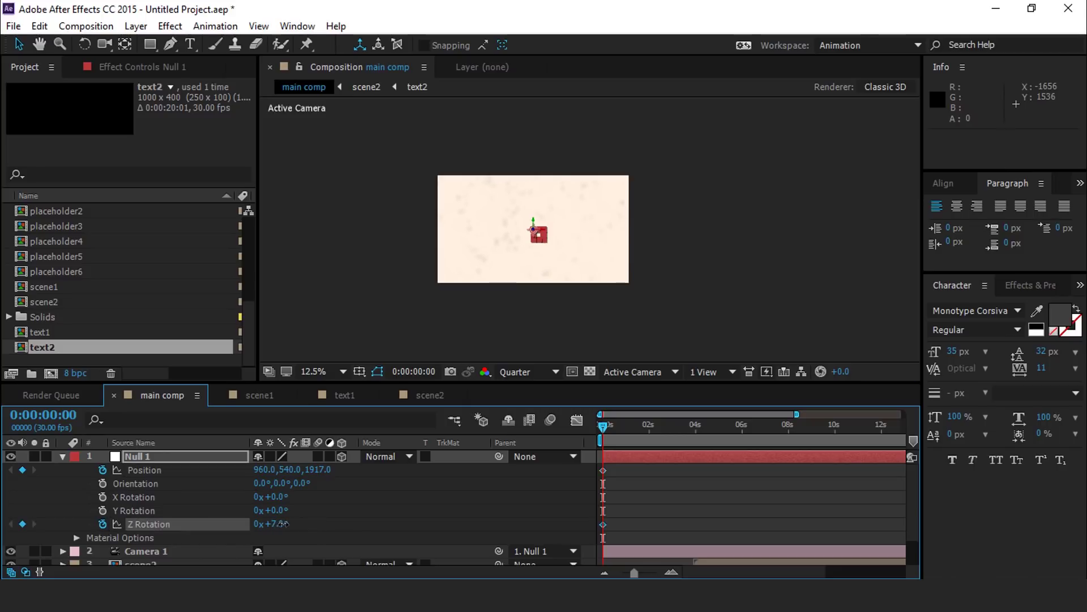
Set Null 1's starting Z Rotation to 10° and, at 0:00:01:29, reset its Position and Z Rotation to create new keyframes.
{"action": "left_click_drag", "start_coordinate": [286, 523], "coordinate": [287, 524]}
{"action": "left_click", "coordinate": [671, 572]}
{"action": "left_click_drag", "start_coordinate": [604, 425], "coordinate": [696, 430]}
{"action": "right_click", "coordinate": [157, 469]}
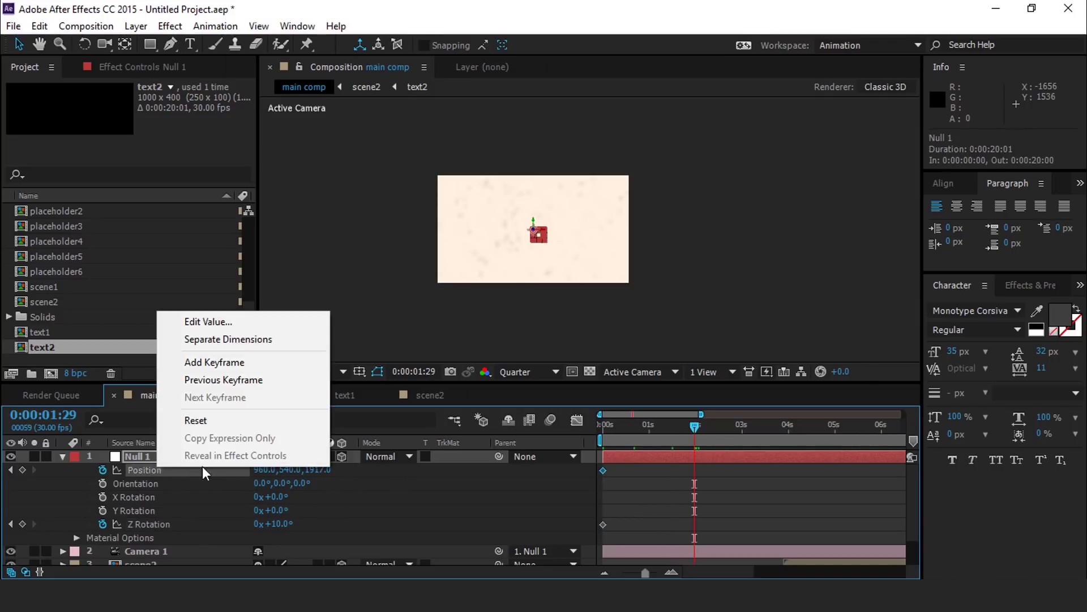
{"action": "left_click", "coordinate": [212, 421]}
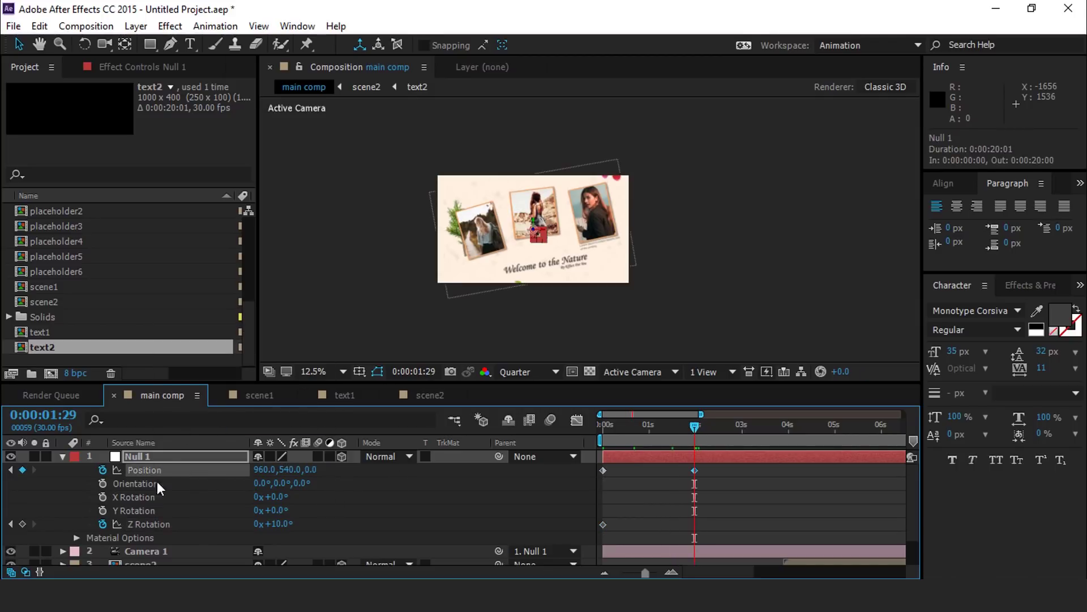
{"action": "right_click", "coordinate": [155, 523]}
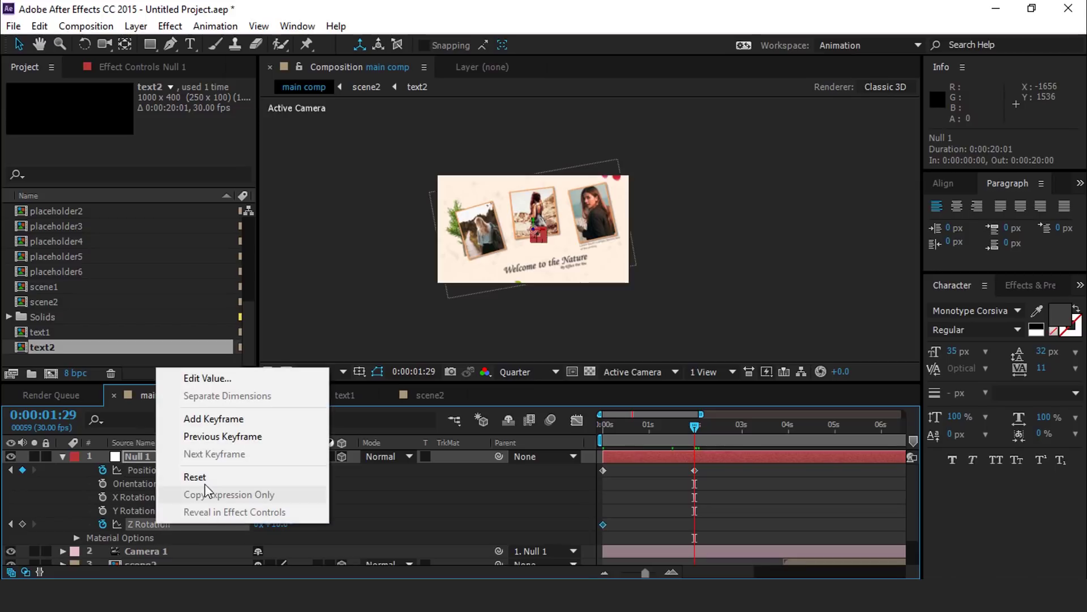
{"action": "left_click", "coordinate": [209, 476]}
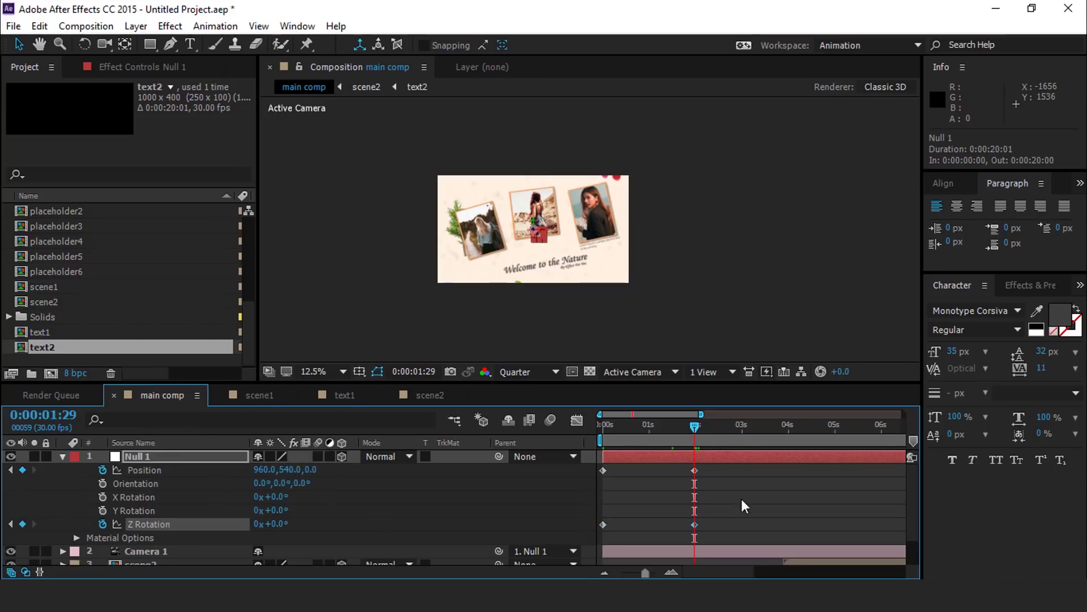
Add hold-value Position and Z Rotation keyframes to Null 1 at 0:00:03:15 and shift both slightly earlier.
{"action": "left_click", "coordinate": [632, 429]}
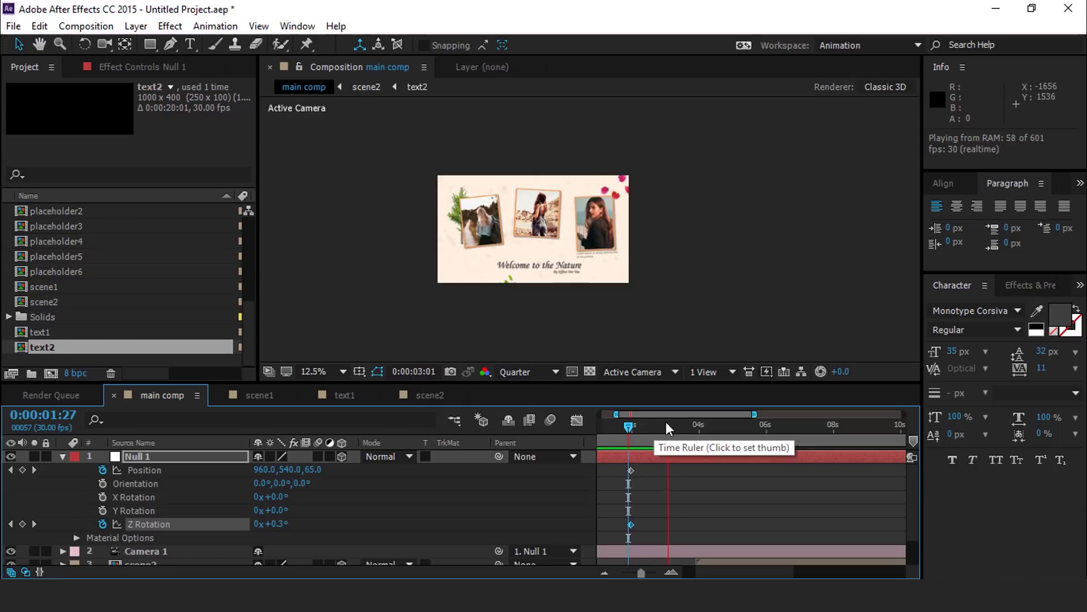
{"action": "left_click_drag", "start_coordinate": [670, 426], "coordinate": [677, 427]}
{"action": "left_click", "coordinate": [682, 426]}
{"action": "left_click", "coordinate": [22, 469]}
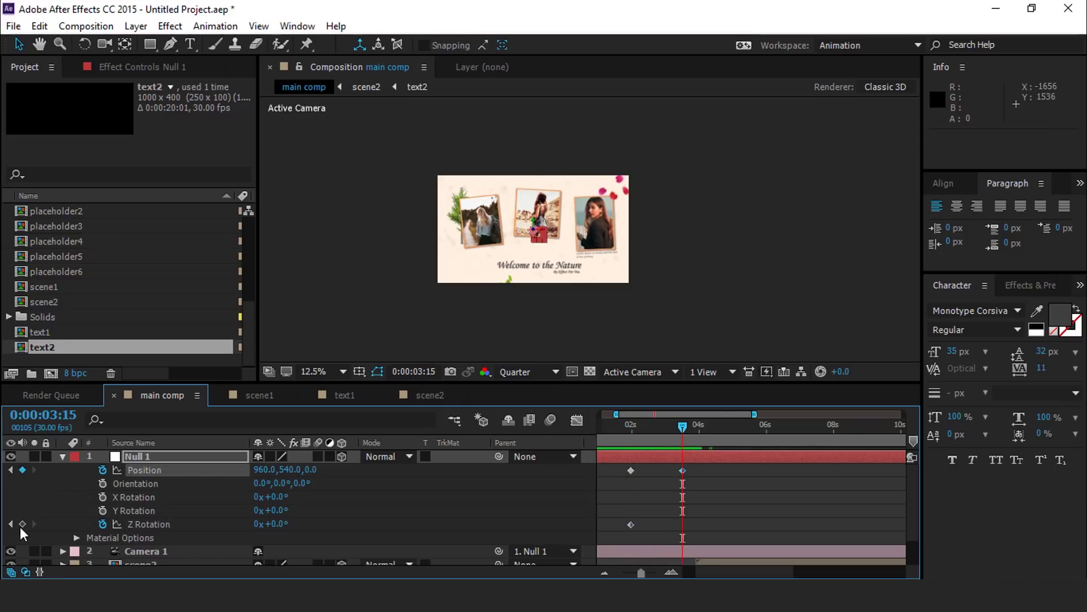
{"action": "left_click", "coordinate": [23, 524]}
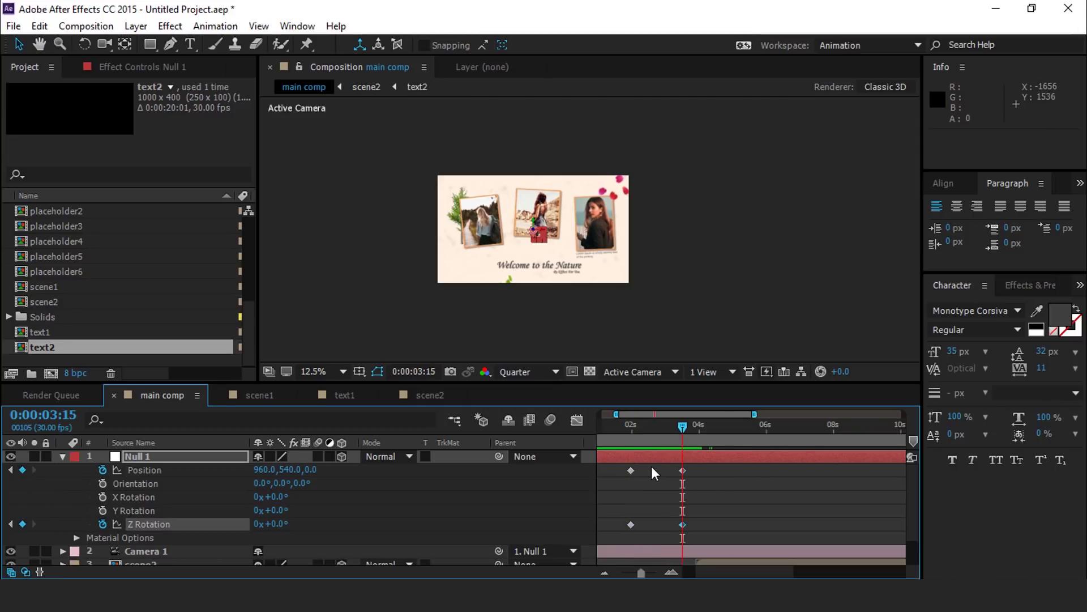
{"action": "left_click_drag", "start_coordinate": [697, 427], "coordinate": [729, 429]}
{"action": "left_click_drag", "start_coordinate": [705, 476], "coordinate": [671, 525]}
With the time at 0:00:04:01, set the scene2 layer's Z Rotation to 180°.
{"action": "left_click_drag", "start_coordinate": [675, 423], "coordinate": [700, 427]}
{"action": "left_click", "coordinate": [708, 219]}
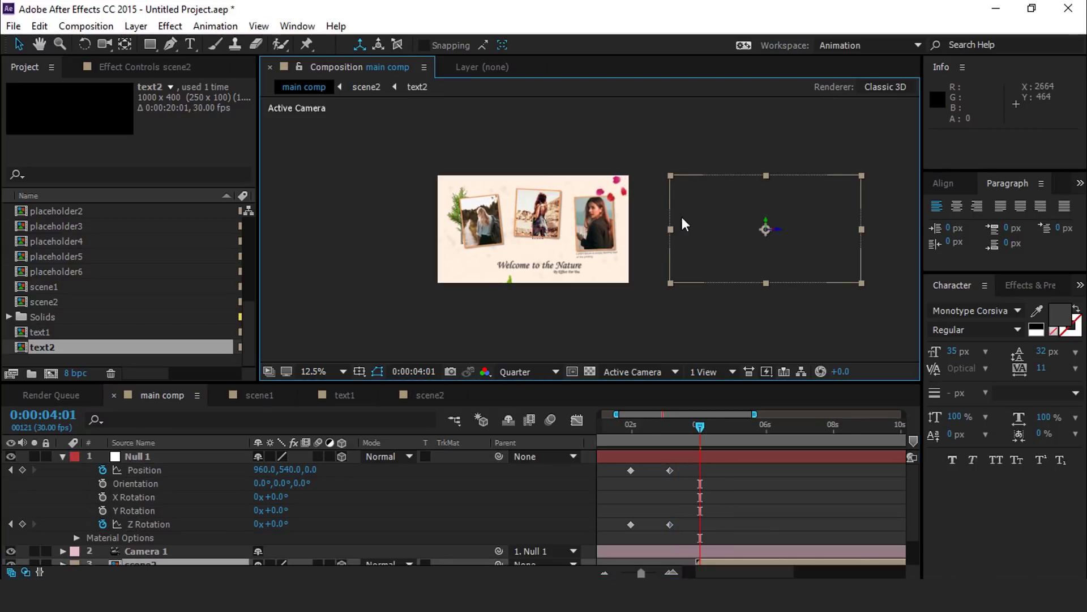
{"action": "scroll", "coordinate": [164, 533], "scroll_direction": "down", "scroll_amount": 2}
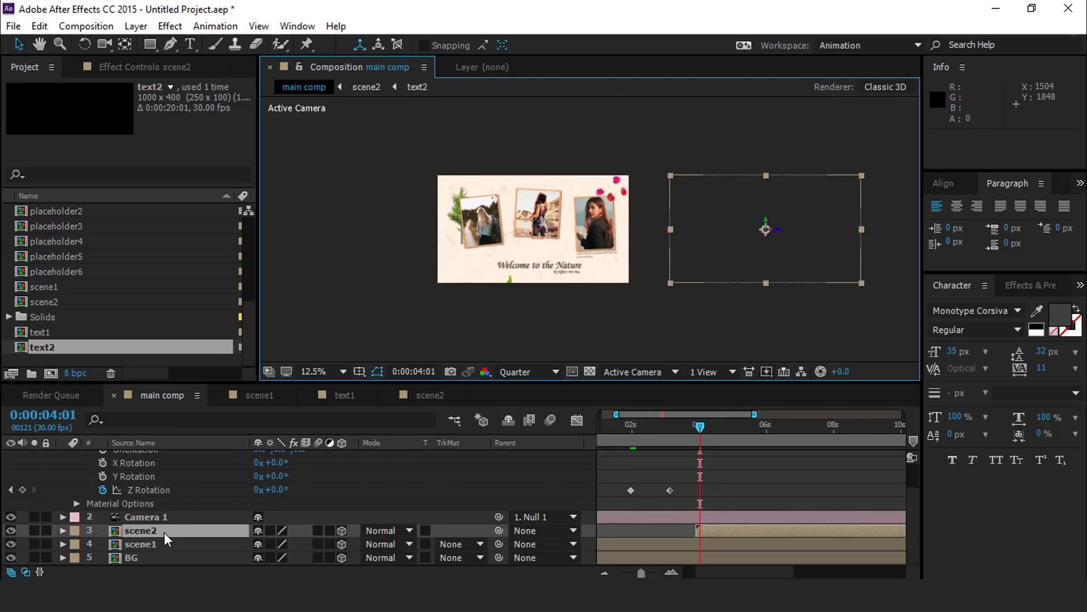
{"action": "key", "text": "r"}
{"action": "scroll", "coordinate": [147, 531], "scroll_direction": "down", "scroll_amount": 3}
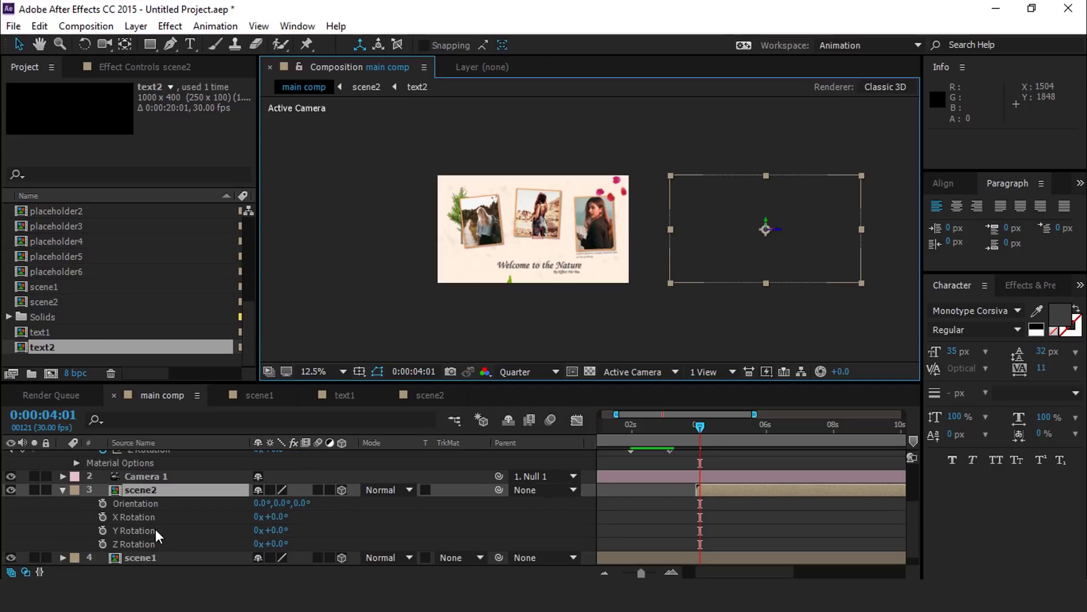
{"action": "scroll", "coordinate": [170, 535], "scroll_direction": "down", "scroll_amount": 1}
{"action": "left_click", "coordinate": [283, 532]}
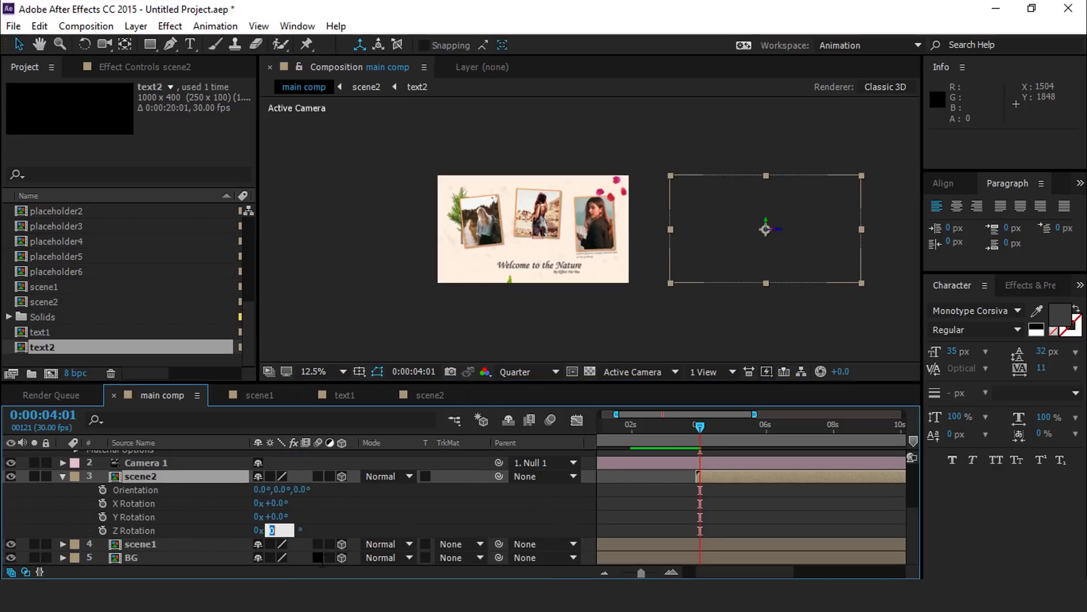
{"action": "type", "text": "180"}
{"action": "key", "text": "Return"}
At 0:00:04:01, keyframe Null 1's Position at 3284, 540, 0 to bring scene2 into the camera view.
{"action": "scroll", "coordinate": [699, 475], "scroll_direction": "up", "scroll_amount": 3}
{"action": "left_click", "coordinate": [697, 457]}
{"action": "left_click_drag", "start_coordinate": [262, 470], "coordinate": [964, 484]}
{"action": "left_click_drag", "start_coordinate": [274, 470], "coordinate": [909, 486]}
{"action": "scroll", "coordinate": [668, 257], "scroll_direction": "up", "scroll_amount": 1}
{"action": "scroll", "coordinate": [685, 259], "scroll_direction": "down", "scroll_amount": 1}
{"action": "left_click_drag", "start_coordinate": [263, 470], "coordinate": [725, 511]}
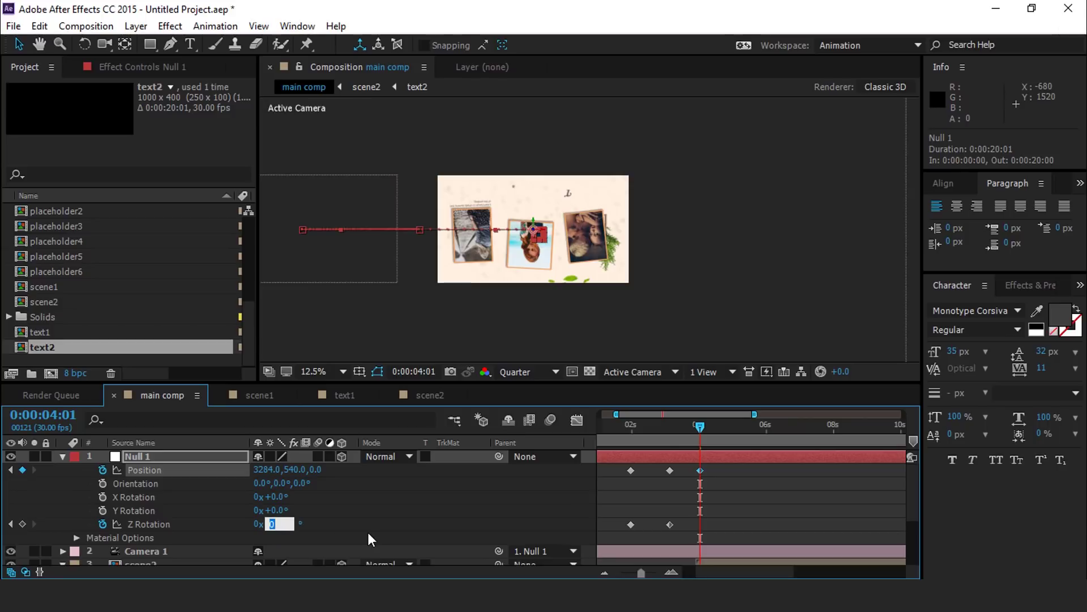
Keyframe Null 1's Z Rotation at 180° so that scene2 appears upright.
{"action": "left_click_drag", "start_coordinate": [272, 523], "coordinate": [394, 522]}
{"action": "left_click", "coordinate": [282, 523]}
{"action": "type", "text": "180"}
{"action": "key", "text": "Return"}
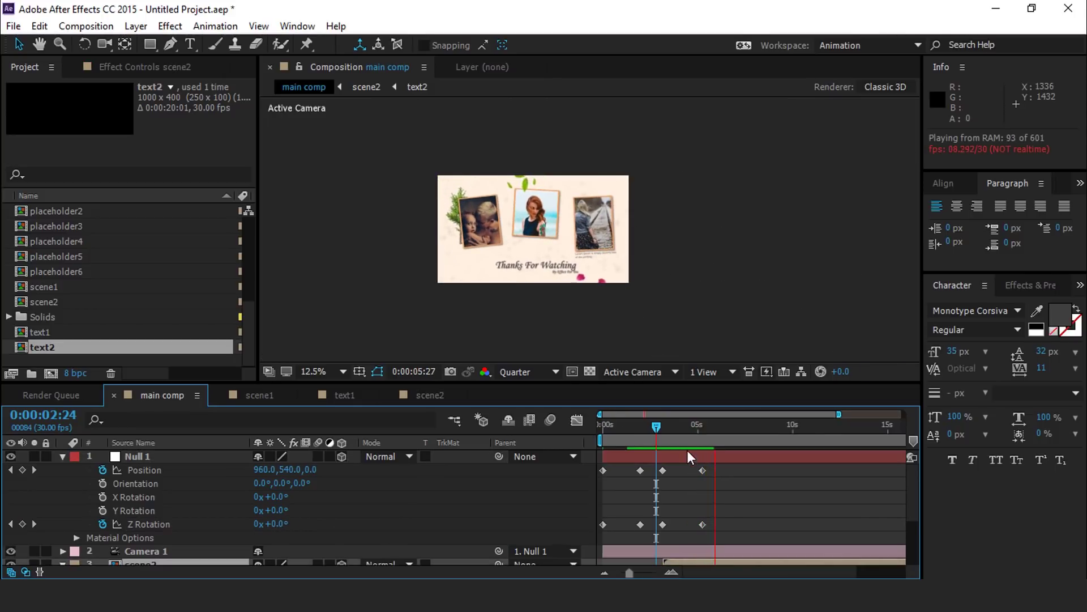
Apply Easy Ease to all of Null 1's Position and Z Rotation keyframes.
{"action": "left_click", "coordinate": [684, 425]}
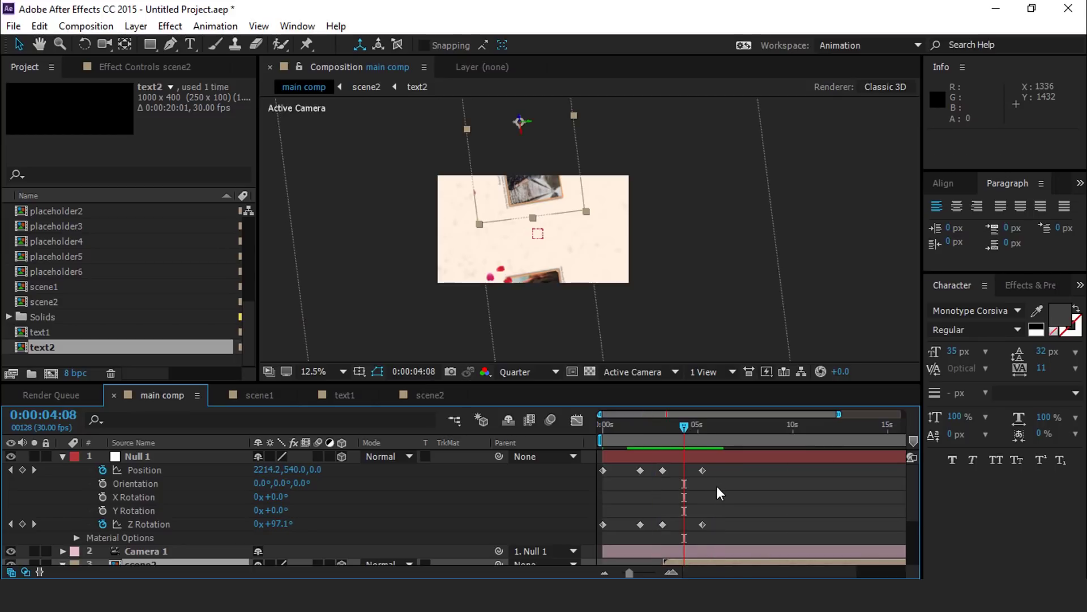
{"action": "left_click_drag", "start_coordinate": [726, 472], "coordinate": [599, 549]}
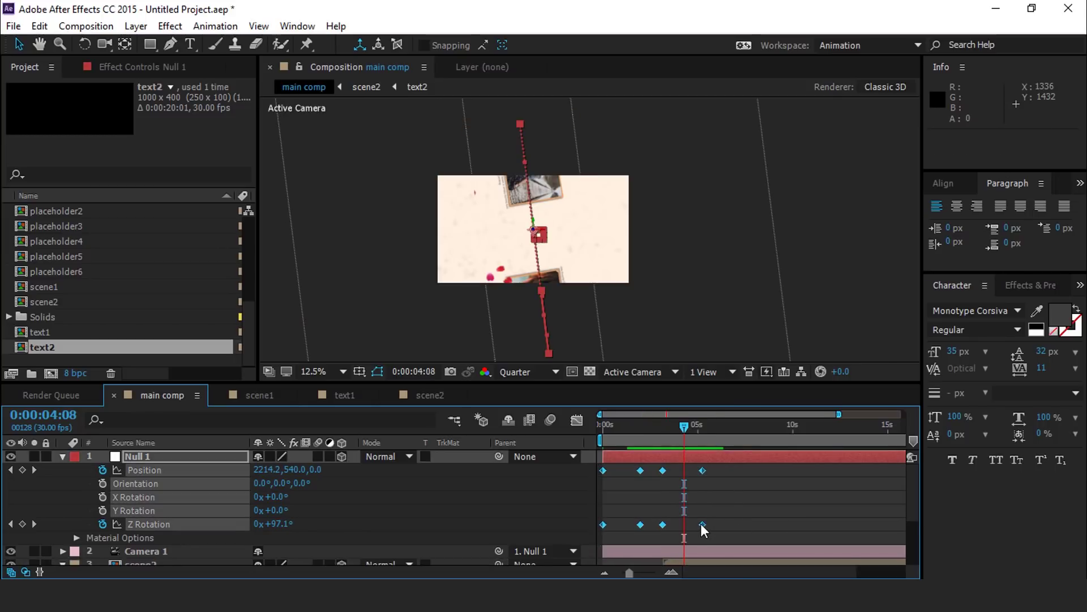
{"action": "right_click", "coordinate": [701, 523]}
{"action": "mouse_move", "coordinate": [774, 511]}
{"action": "left_click", "coordinate": [560, 406]}
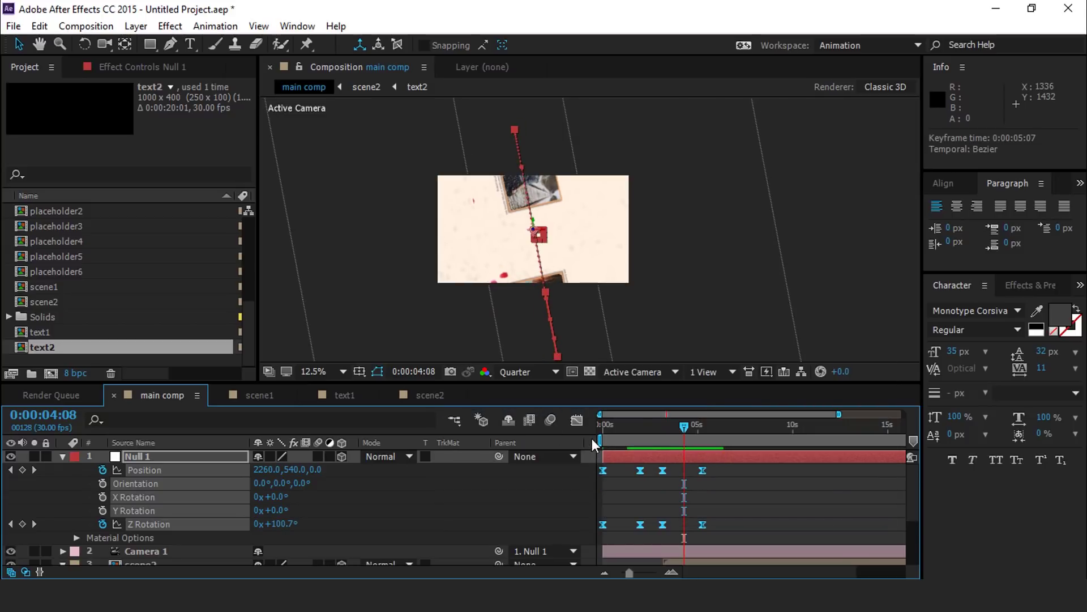
Lengthen the incoming ease on Null 1's Position and Z Rotation speed curves in the graph editor, returning to the keyframe view.
{"action": "left_click", "coordinate": [580, 422]}
{"action": "left_click_drag", "start_coordinate": [757, 513], "coordinate": [630, 537]}
{"action": "left_click_drag", "start_coordinate": [700, 529], "coordinate": [688, 529]}
{"action": "key", "text": "shift+F3"}
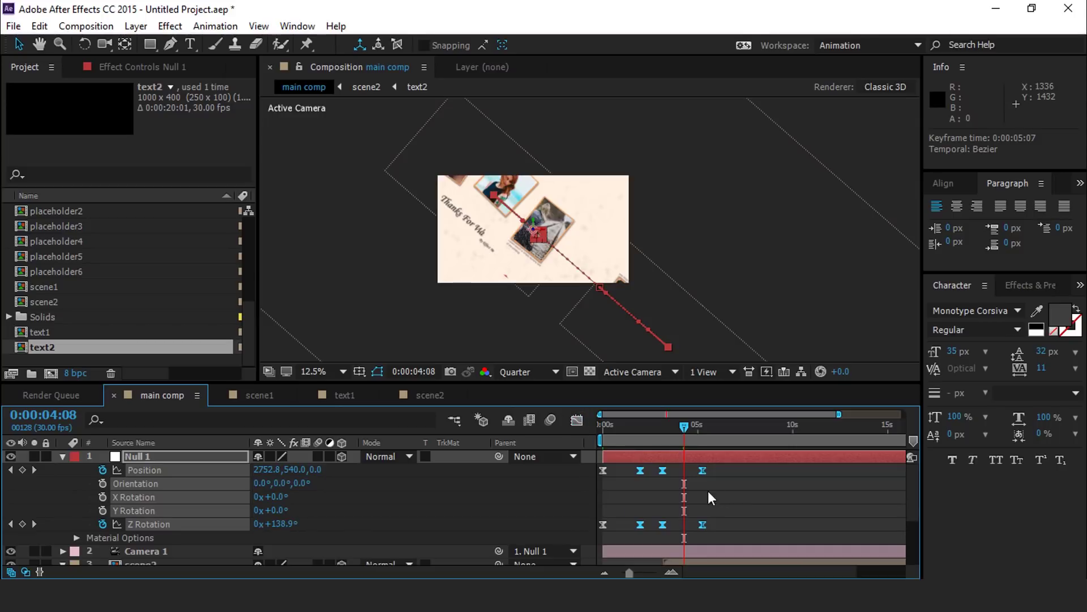
{"action": "left_click", "coordinate": [763, 485]}
Preview the camera animation from the start, end the work area at 0:00:06:29 and collapse Null 1's properties.
{"action": "left_click_drag", "start_coordinate": [672, 432], "coordinate": [561, 454]}
{"action": "key", "text": "space"}
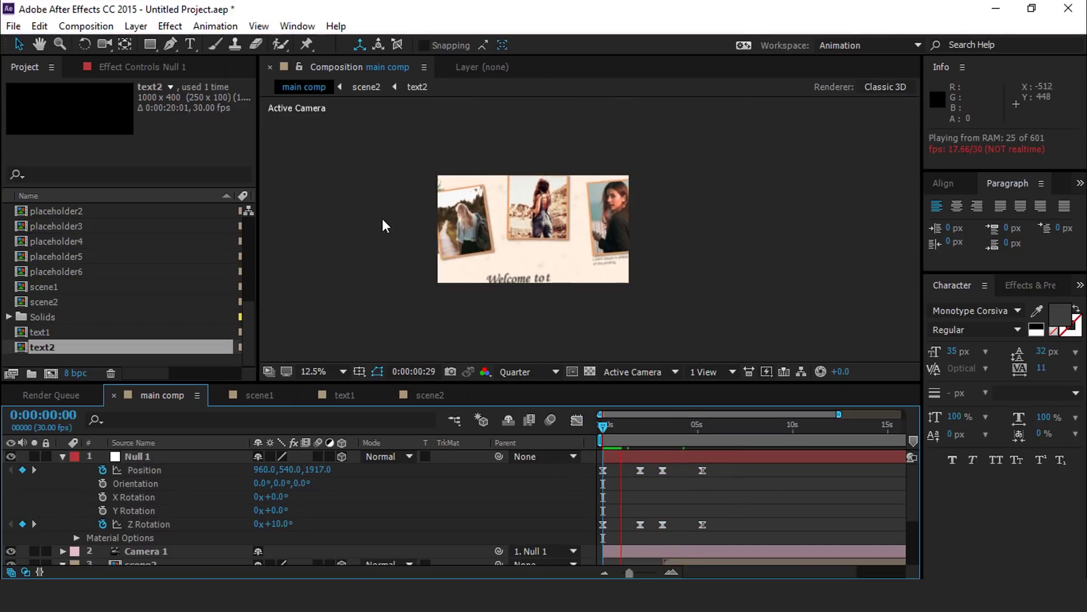
{"action": "left_click", "coordinate": [735, 428]}
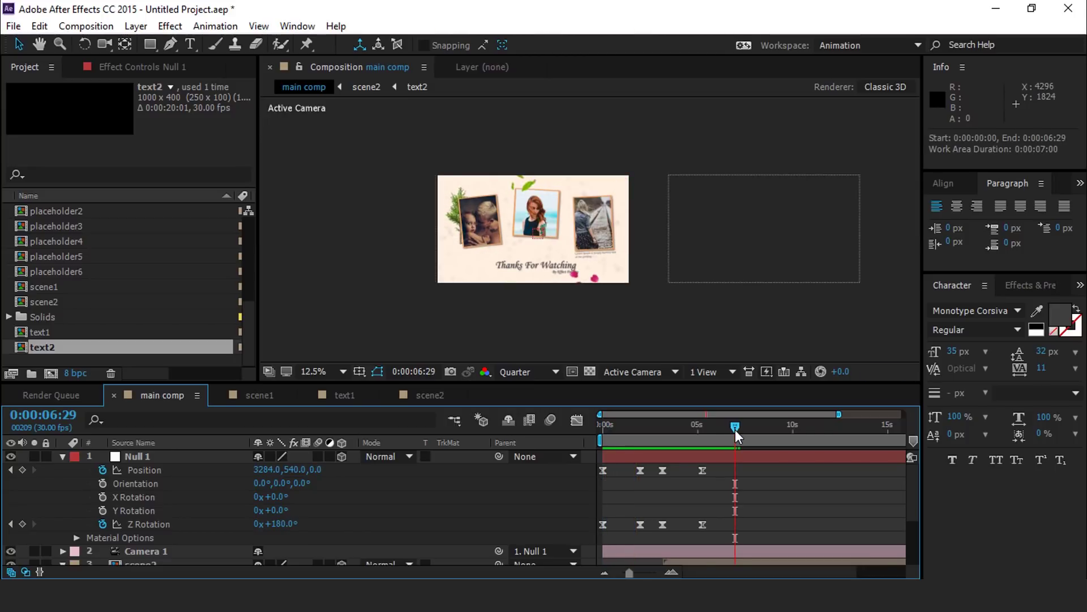
{"action": "key", "text": "n"}
{"action": "left_click", "coordinate": [62, 456]}
{"action": "left_click", "coordinate": [63, 483]}
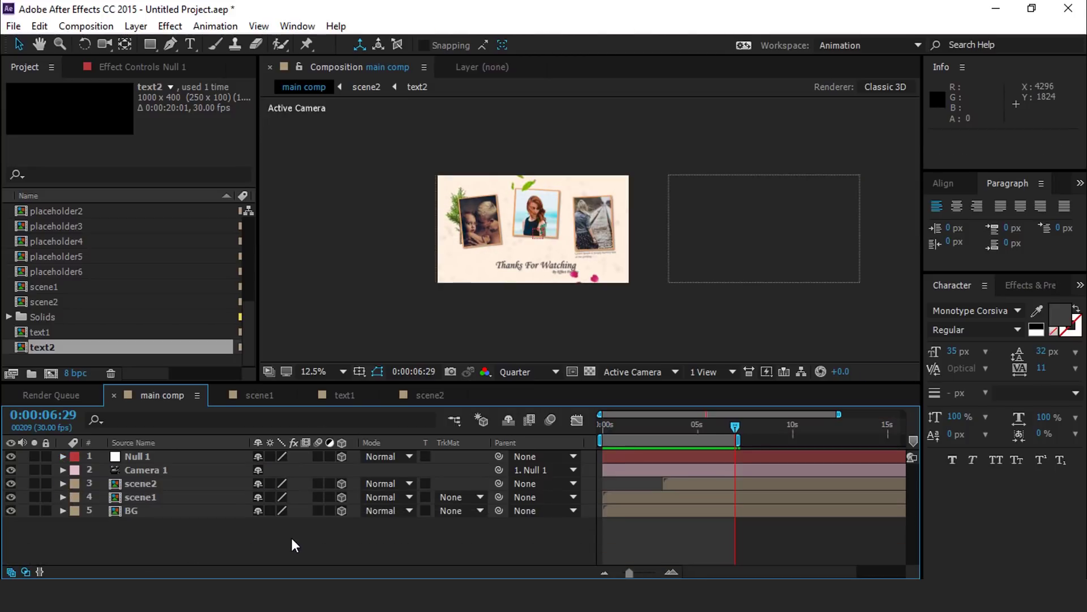
Add an adjustment layer above all layers in main comp and apply the CC Lens effect to it.
{"action": "right_click", "coordinate": [298, 536]}
{"action": "mouse_move", "coordinate": [389, 385]}
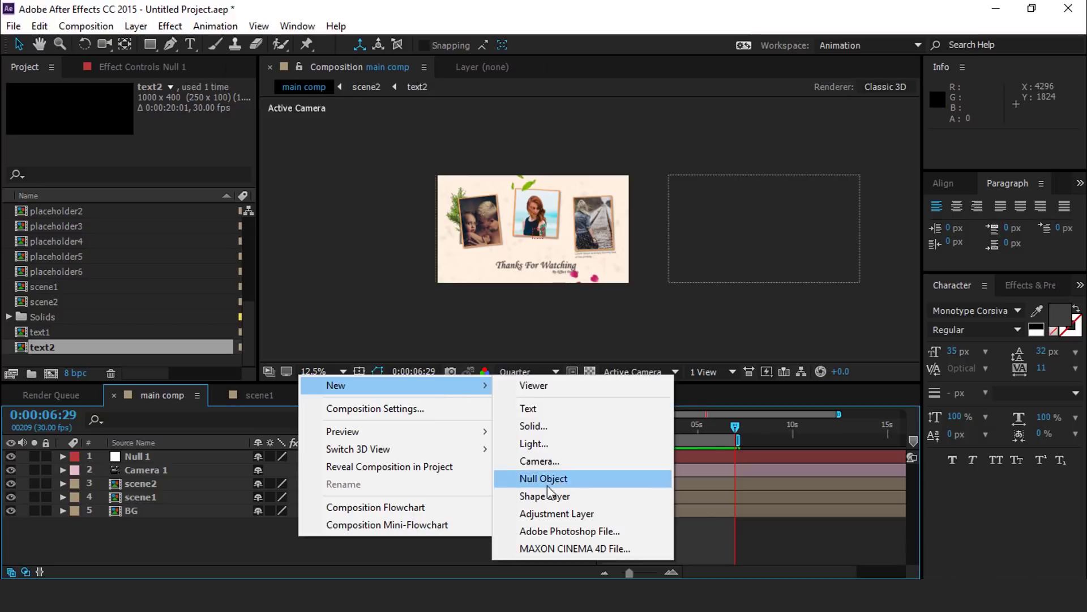
{"action": "left_click", "coordinate": [560, 515]}
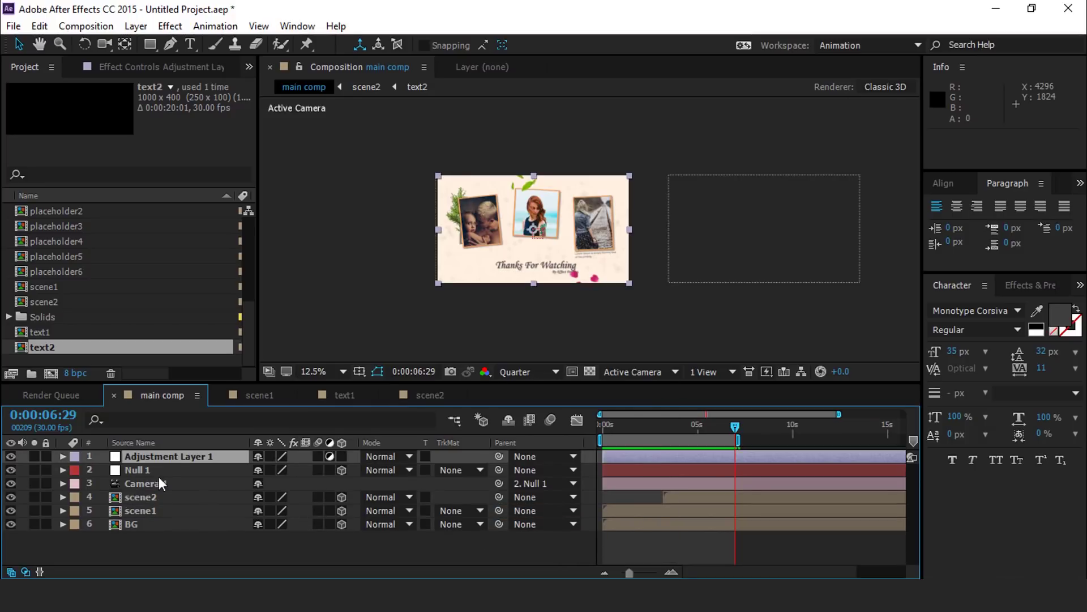
{"action": "key", "text": "ctrl+space"}
{"action": "type", "text": "cc l"}
{"action": "left_click", "coordinate": [88, 454]}
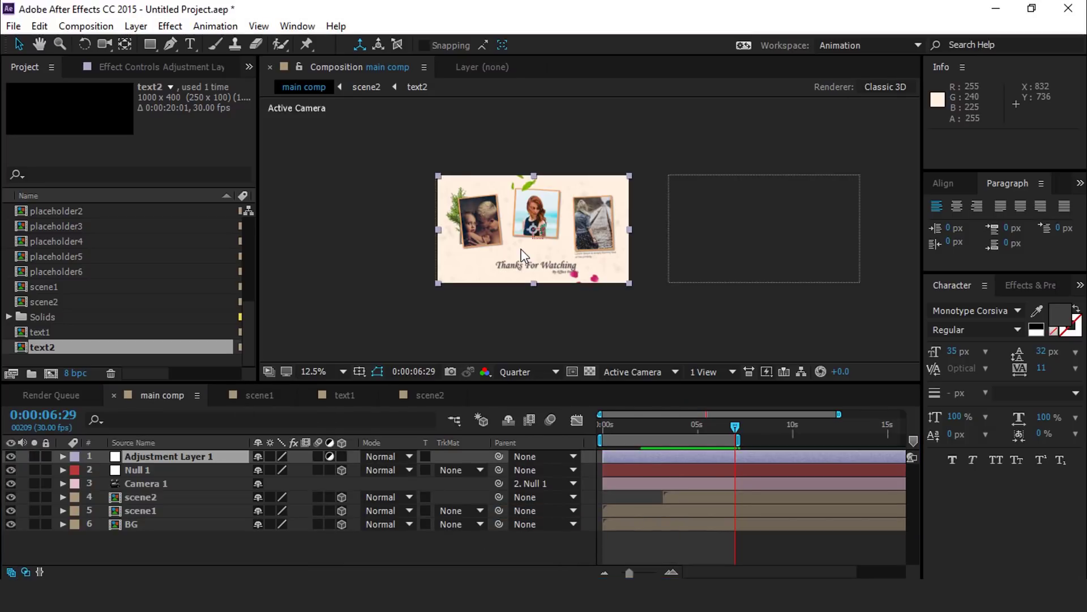
Set the CC Lens Size to 180 and Convergence to 10 on Adjustment Layer 1.
{"action": "key", "text": "period"}
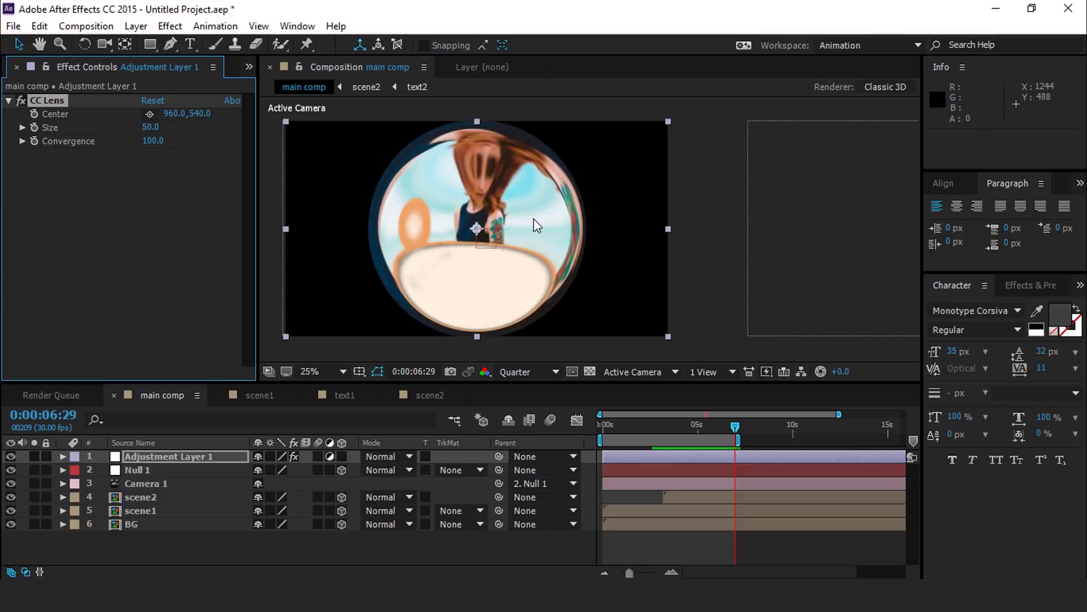
{"action": "left_click", "coordinate": [150, 128]}
{"action": "left_click_drag", "start_coordinate": [161, 140], "coordinate": [149, 140]}
{"action": "key", "text": "Return"}
{"action": "scroll", "coordinate": [603, 208], "scroll_direction": "down", "scroll_amount": 2}
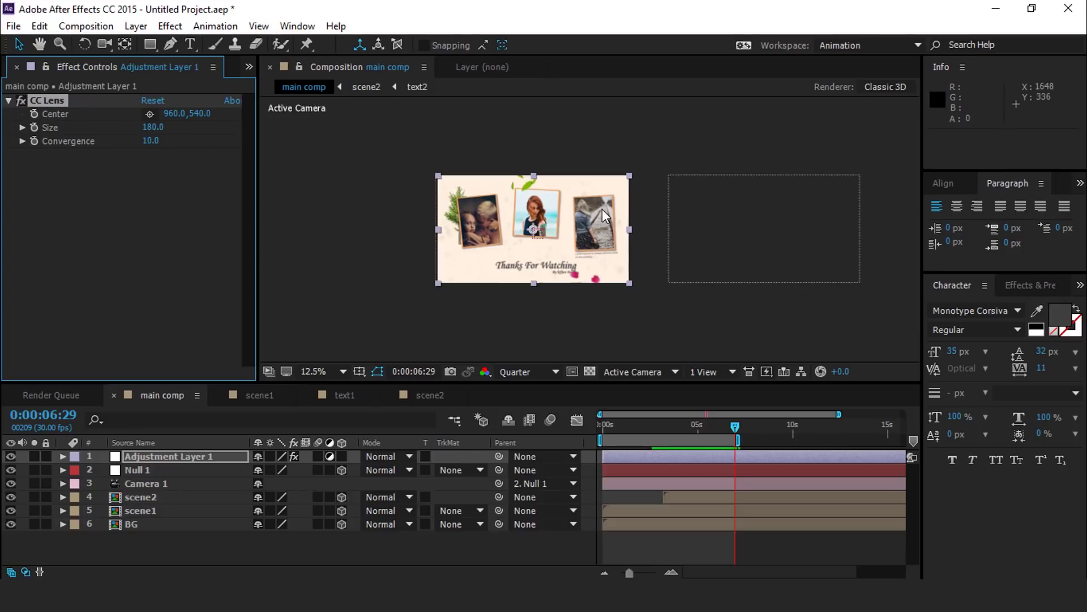
Add a second adjustment layer in main comp and apply the Curves effect to it.
{"action": "left_click", "coordinate": [374, 547]}
{"action": "right_click", "coordinate": [373, 545]}
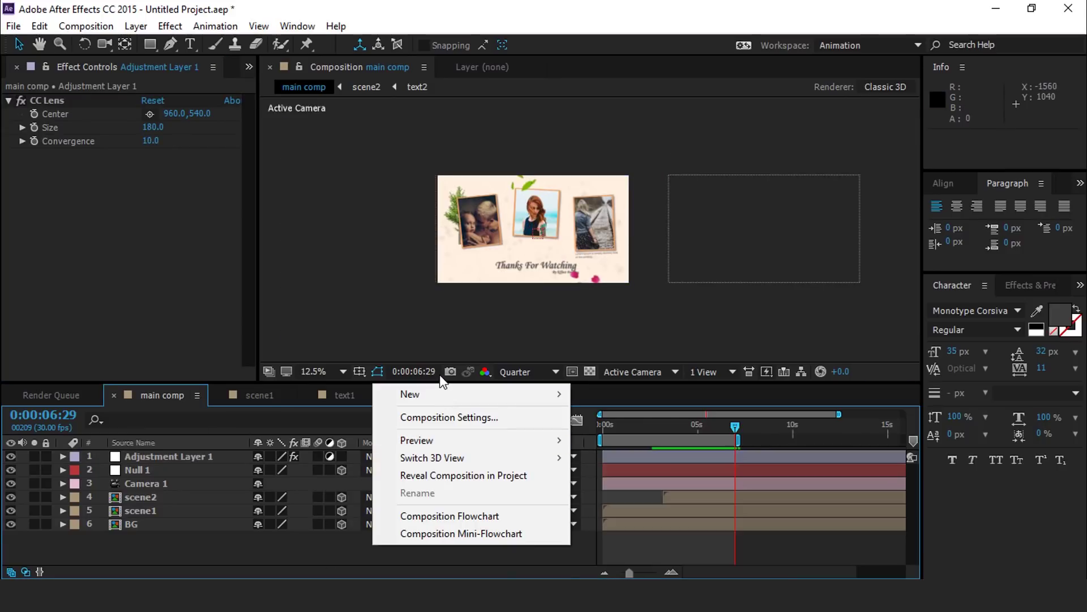
{"action": "mouse_move", "coordinate": [438, 395]}
{"action": "left_click", "coordinate": [627, 522]}
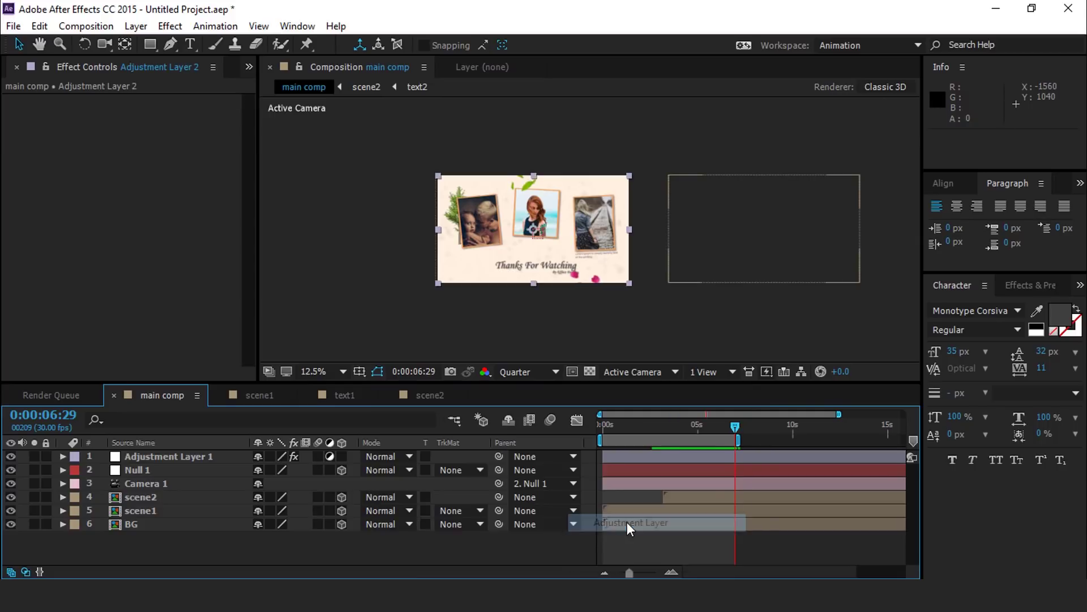
{"action": "key", "text": "ctrl+space"}
{"action": "type", "text": "cu"}
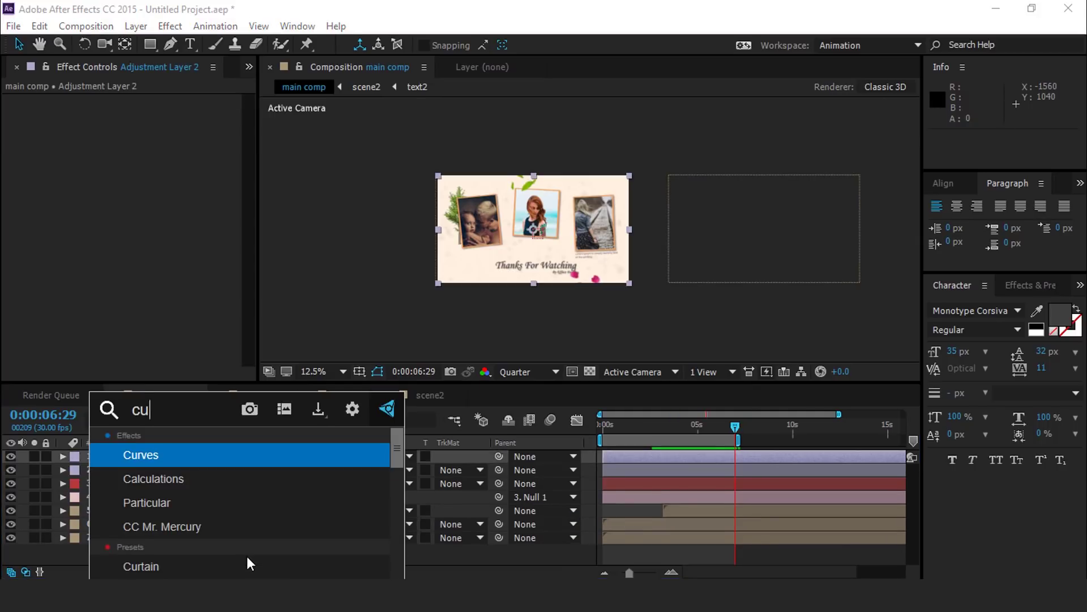
{"action": "left_click", "coordinate": [175, 450]}
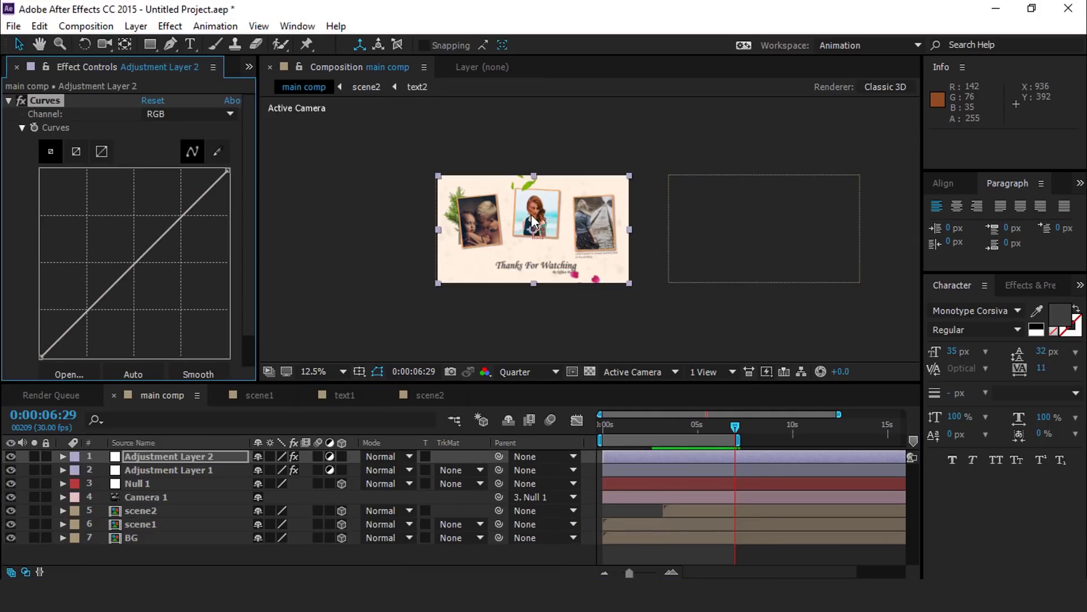
Adjust the shadow end of the RGB curve slightly on Adjustment Layer 2 and collapse the Curves effect.
{"action": "scroll", "coordinate": [538, 226], "scroll_direction": "up", "scroll_amount": 2}
{"action": "mouse_move", "coordinate": [39, 356]}
{"action": "left_mouse_down"}
{"action": "mouse_move", "coordinate": [57, 350]}
{"action": "mouse_move", "coordinate": [51, 358]}
{"action": "mouse_move", "coordinate": [47, 347]}
{"action": "left_mouse_up"}
{"action": "left_click", "coordinate": [9, 102]}
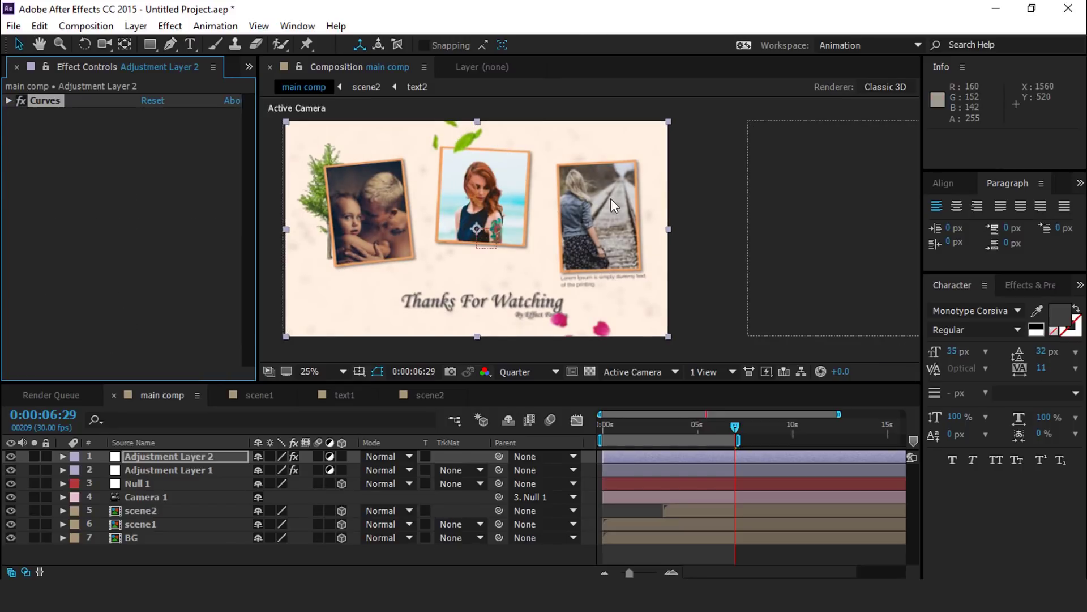
{"action": "scroll", "coordinate": [622, 193], "scroll_direction": "down", "scroll_amount": 1}
{"action": "left_click", "coordinate": [274, 560]}
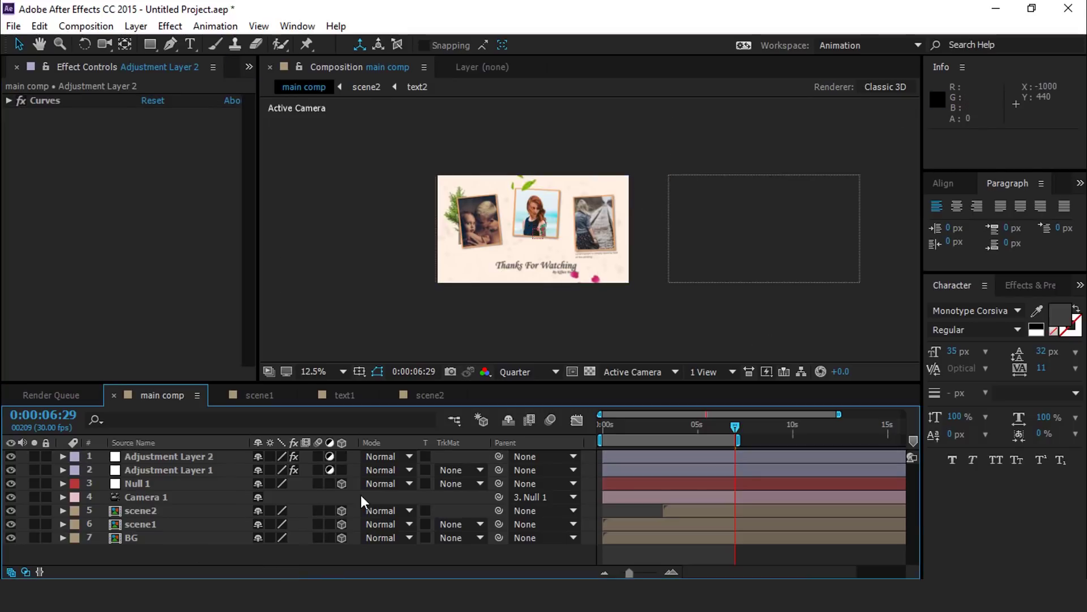
Open the scene1 composition and enable motion blur for the frame1, frame2 and frame3 layers.
{"action": "left_click", "coordinate": [21, 49]}
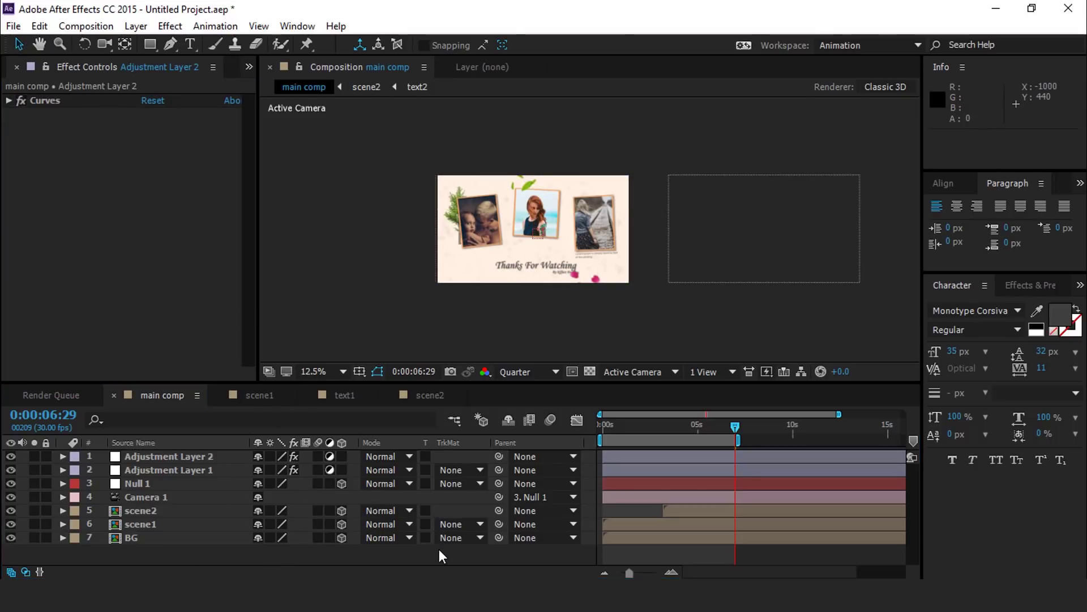
{"action": "left_click", "coordinate": [440, 549]}
{"action": "left_click", "coordinate": [161, 509]}
{"action": "left_click", "coordinate": [158, 525]}
{"action": "double_click", "coordinate": [156, 525]}
{"action": "left_click", "coordinate": [158, 525]}
{"action": "left_click", "coordinate": [152, 548], "text": "shift"}
{"action": "left_click", "coordinate": [319, 523]}
Select the text1, flower leaf1 and leaf1 layers in scene1 and close its timeline.
{"action": "left_click", "coordinate": [146, 483]}
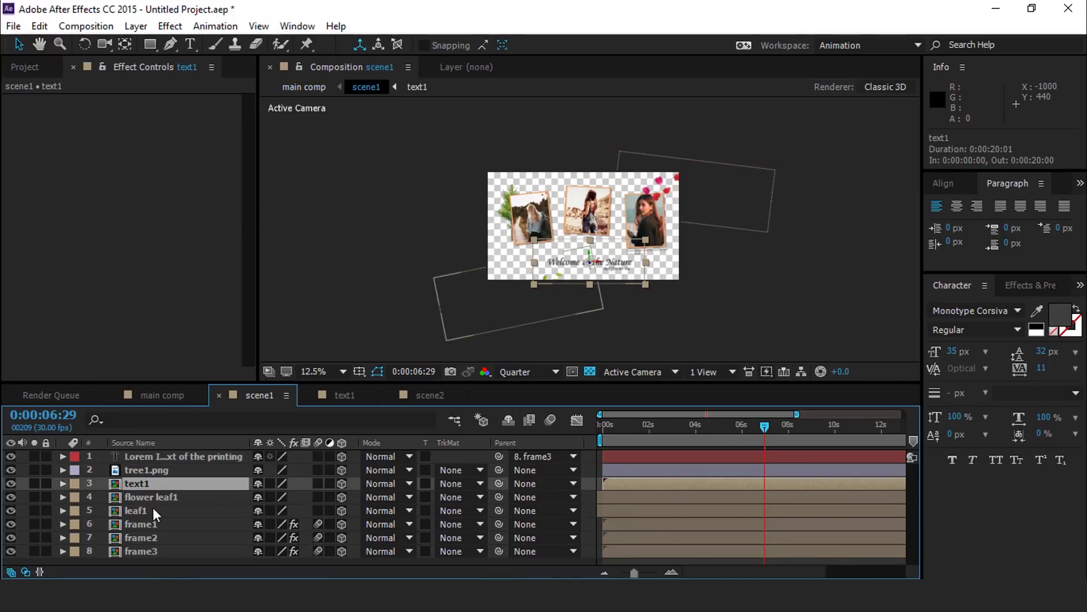
{"action": "left_click", "coordinate": [154, 510], "text": "shift"}
{"action": "left_click", "coordinate": [220, 395]}
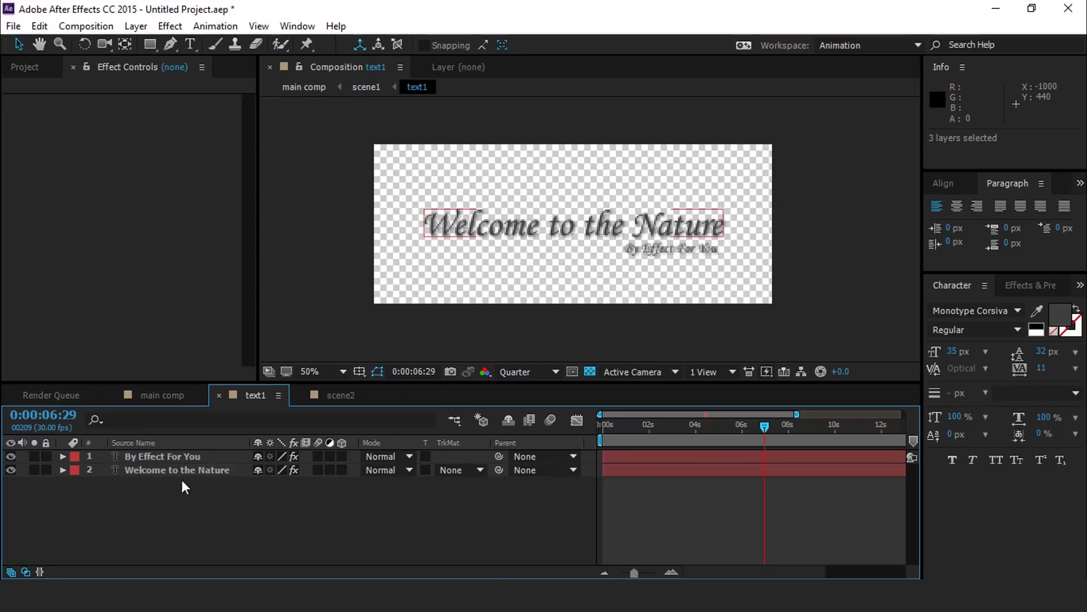
Open scene2 from main comp and enable motion blur for the flower leaf1, leaf1, frame4, frame5 and frame6 layers.
{"action": "left_click", "coordinate": [163, 395]}
{"action": "left_click", "coordinate": [159, 511]}
{"action": "double_click", "coordinate": [158, 511]}
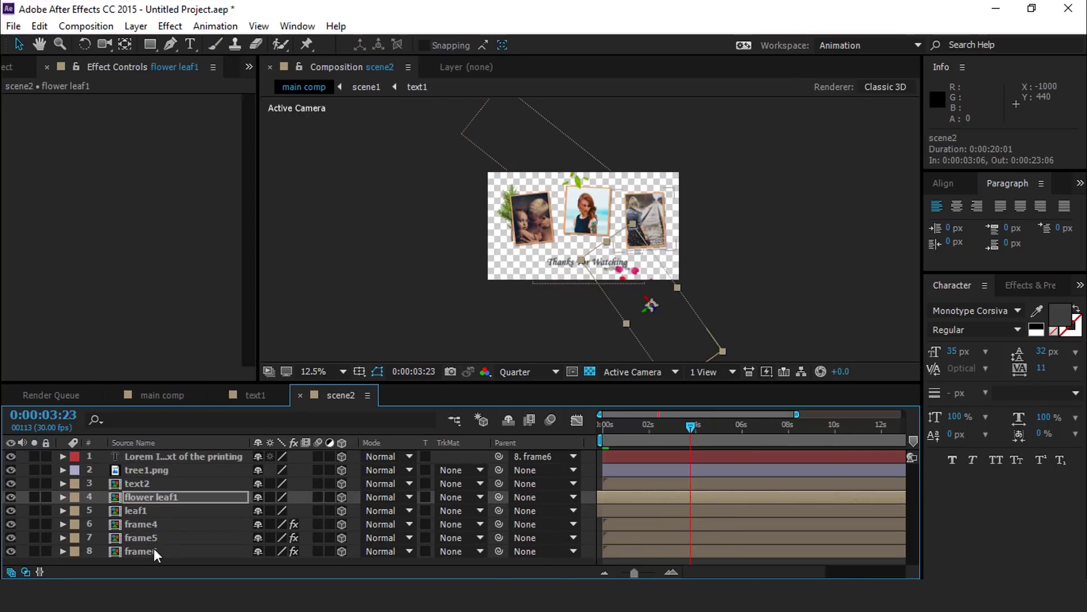
{"action": "left_click", "coordinate": [159, 549], "text": "shift"}
{"action": "left_click", "coordinate": [317, 496]}
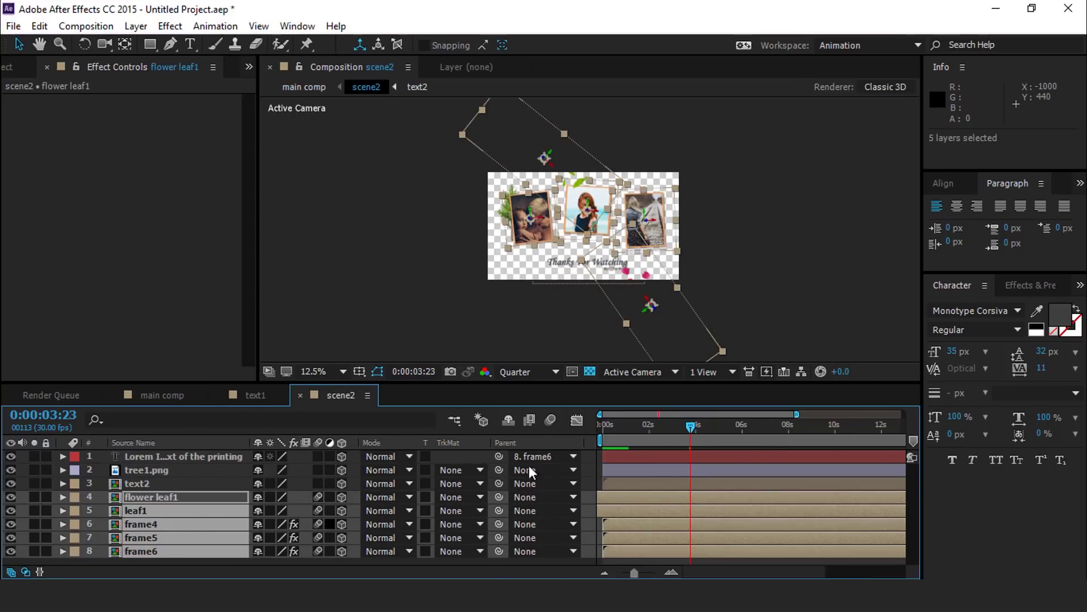
In main comp, enable motion blur for the scene2, scene1 and BG layers and turn on the composition's motion blur.
{"action": "left_click", "coordinate": [187, 396]}
{"action": "double_click", "coordinate": [152, 523]}
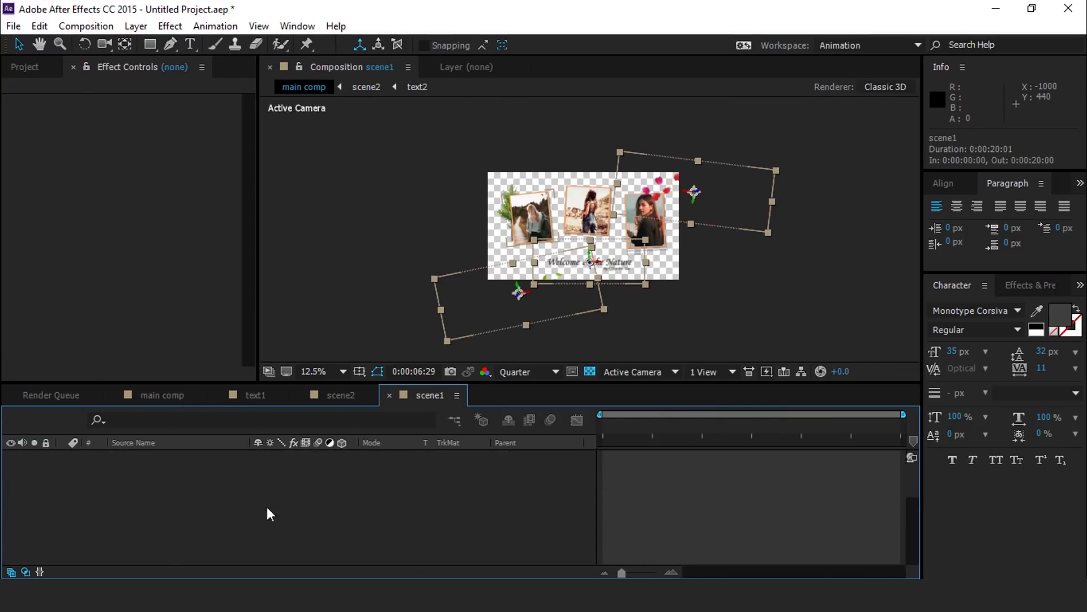
{"action": "left_click", "coordinate": [160, 510], "text": "shift"}
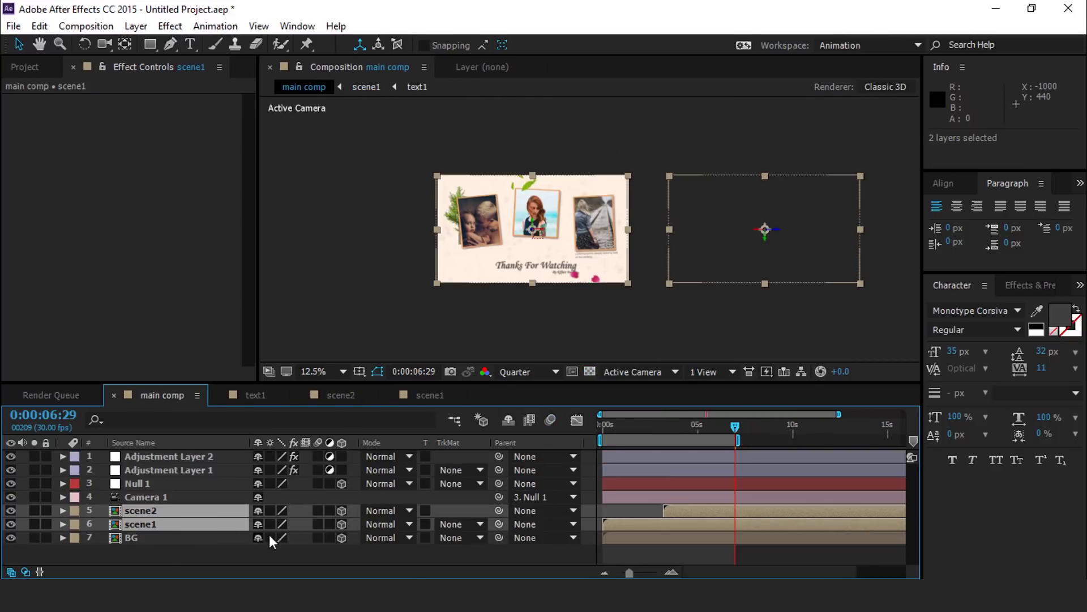
{"action": "left_click", "coordinate": [154, 538], "text": "shift"}
{"action": "left_click", "coordinate": [318, 536]}
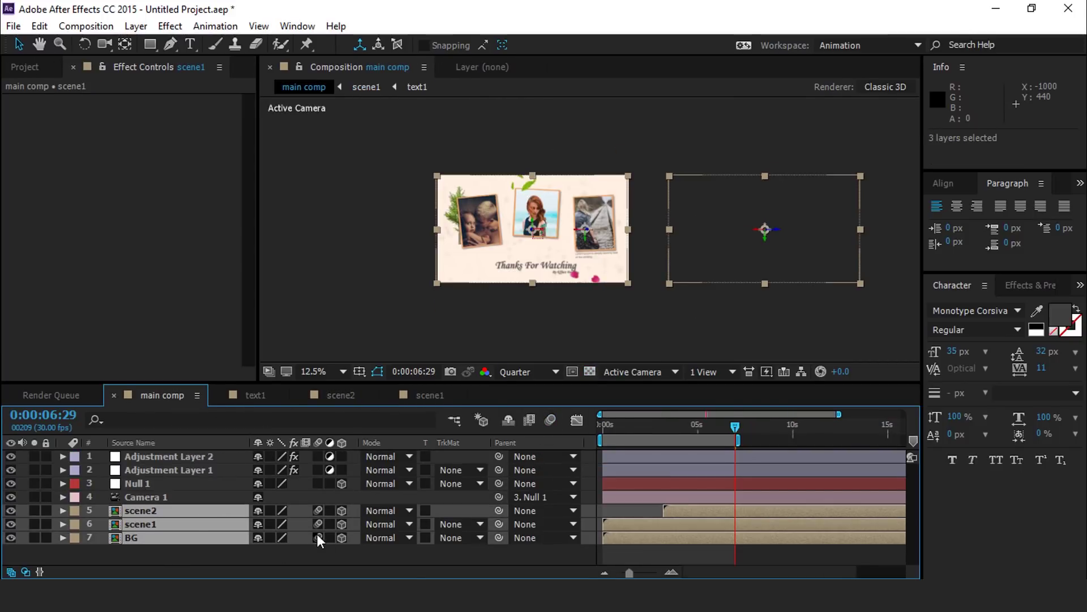
{"action": "left_click", "coordinate": [551, 422]}
{"action": "key", "text": "period"}
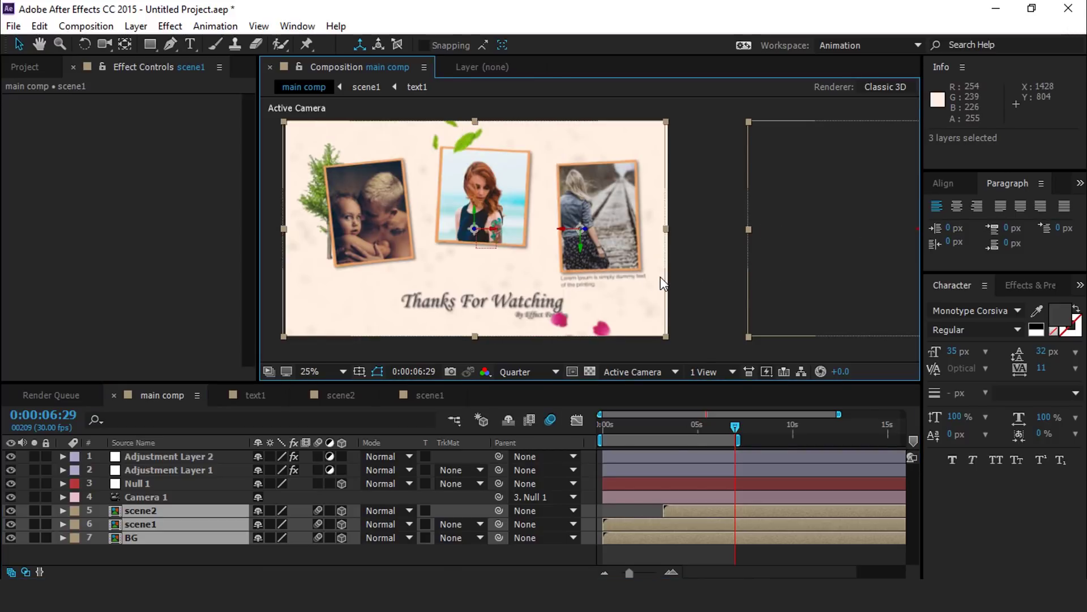